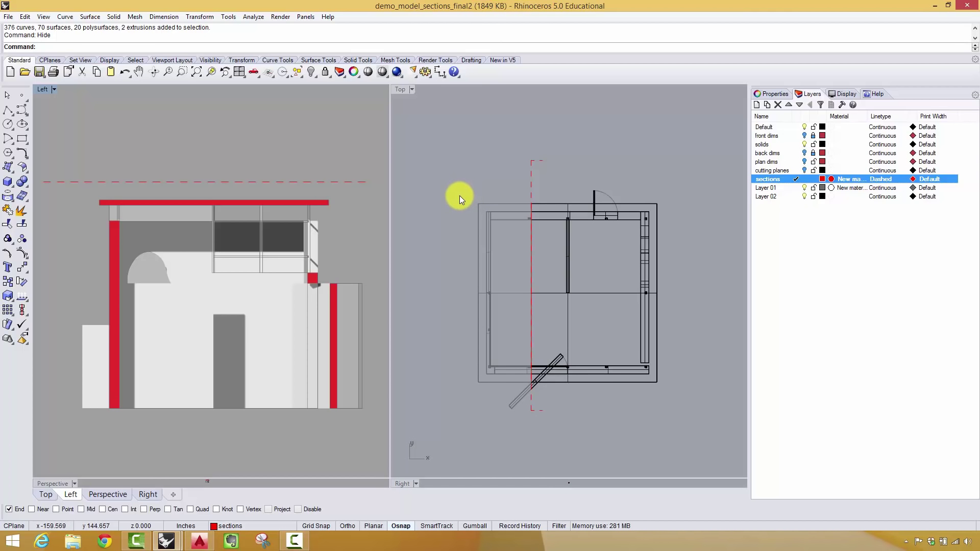
Change the Left viewport to a Perspective view and inspect the sectioned building from several angles.
{"action": "right_click_drag", "start_coordinate": [461, 158], "coordinate": [465, 170]}
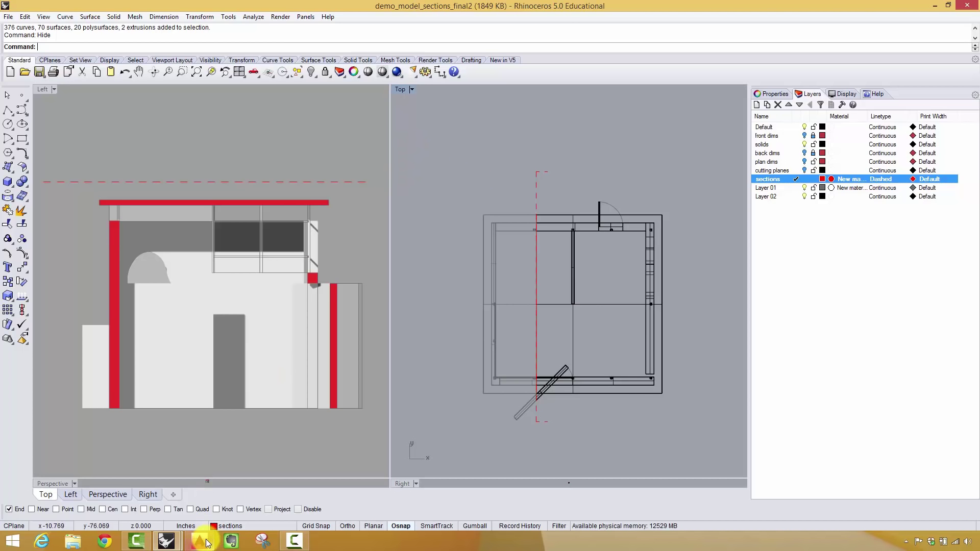
{"action": "mouse_move", "coordinate": [207, 542]}
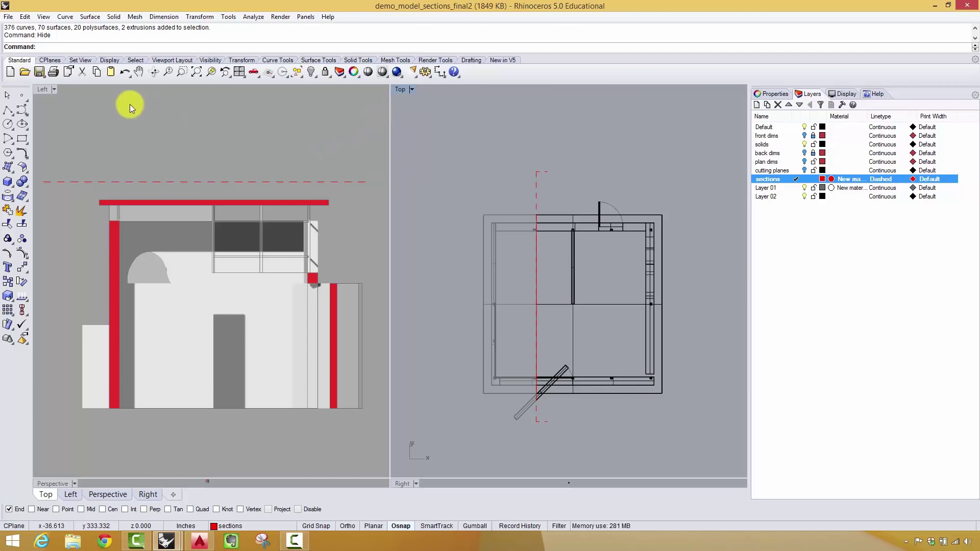
{"action": "left_click", "coordinate": [57, 91]}
{"action": "mouse_move", "coordinate": [81, 262]}
{"action": "left_click", "coordinate": [213, 341]}
{"action": "right_click_drag", "start_coordinate": [283, 295], "coordinate": [236, 307]}
{"action": "scroll", "coordinate": [202, 286], "scroll_direction": "up", "scroll_amount": 6}
{"action": "scroll", "coordinate": [207, 286], "scroll_direction": "down", "scroll_amount": 5}
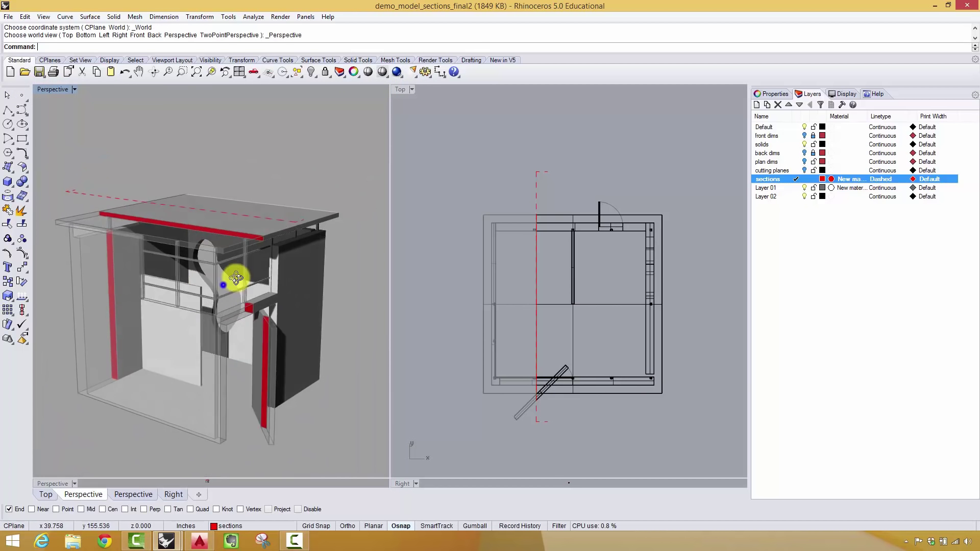
{"action": "scroll", "coordinate": [208, 284], "scroll_direction": "down", "scroll_amount": 1}
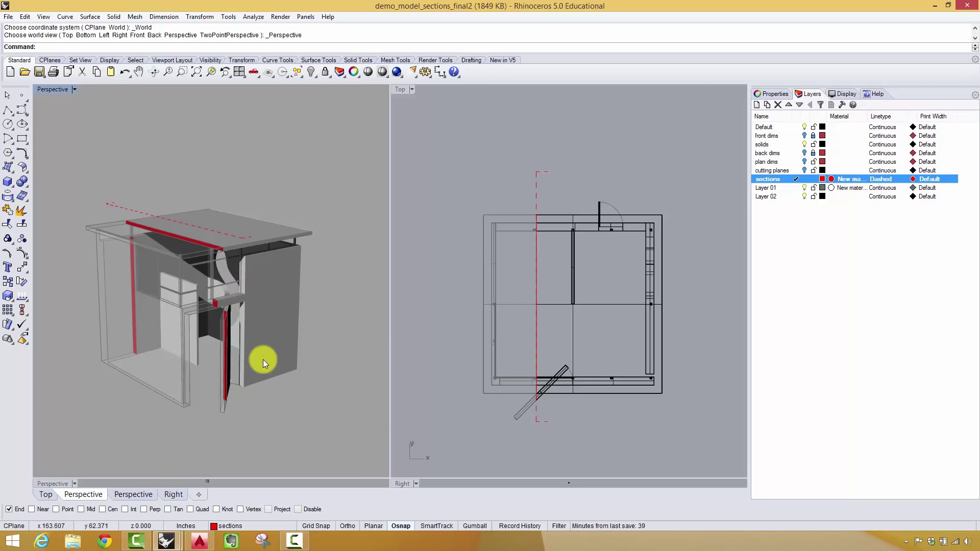
{"action": "right_click_drag", "start_coordinate": [291, 235], "coordinate": [241, 267]}
Switch to AutoCAD, close the Layer Properties Manager and reopen it with the LAYER command.
{"action": "left_click", "coordinate": [199, 541]}
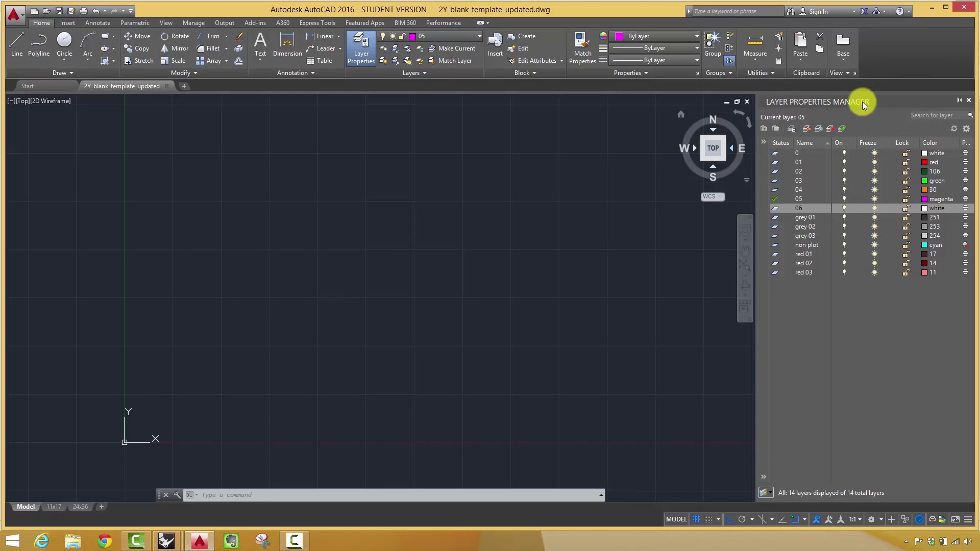
{"action": "left_click_drag", "start_coordinate": [758, 100], "coordinate": [761, 137]}
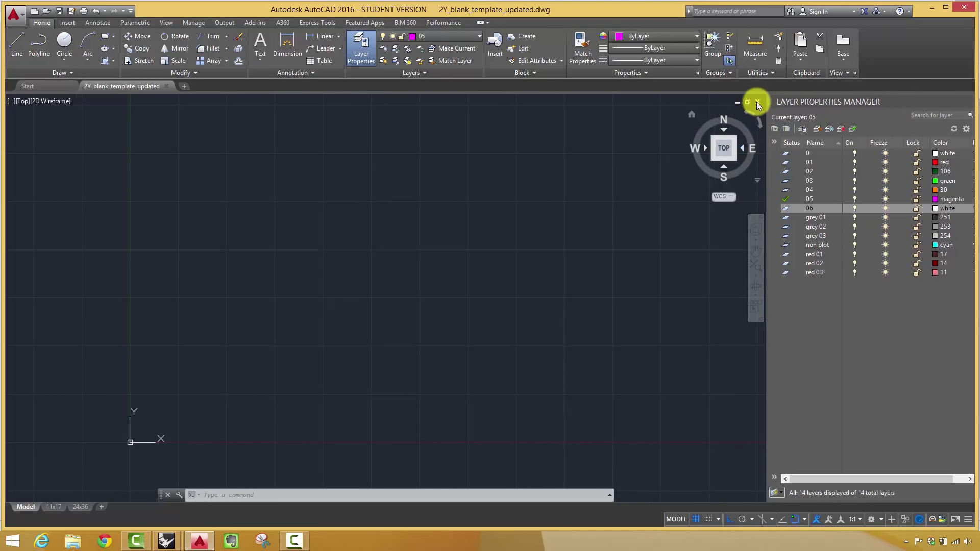
{"action": "left_click", "coordinate": [970, 100]}
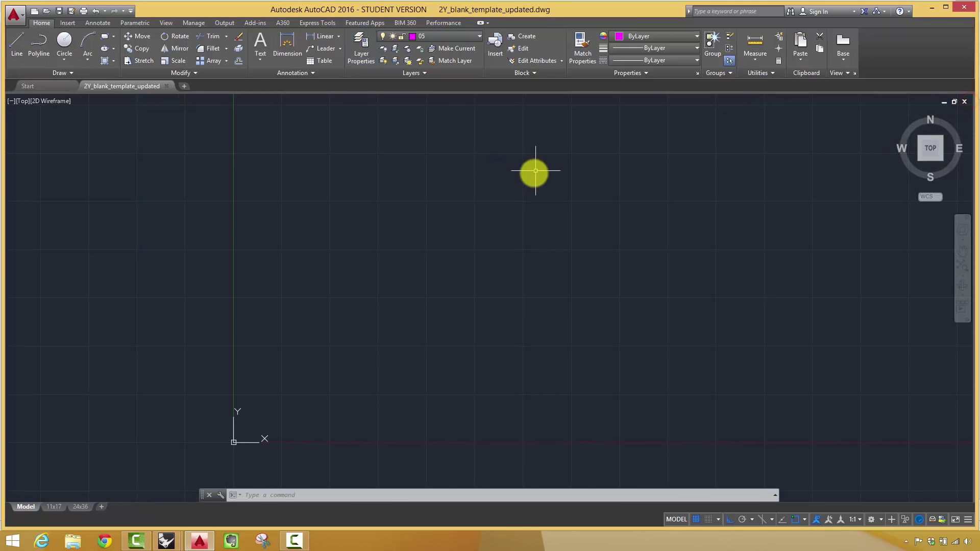
{"action": "type", "text": "LAYER"}
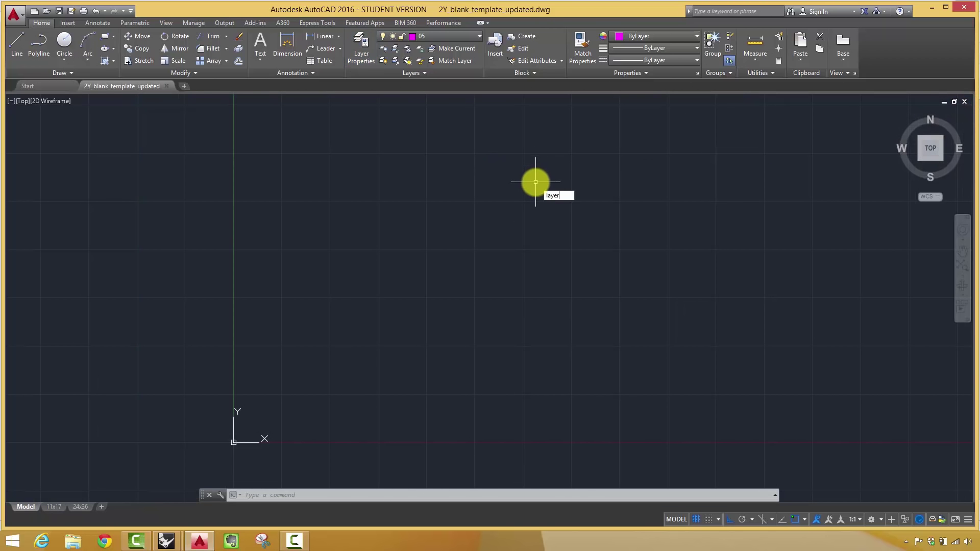
{"action": "key", "text": "Return"}
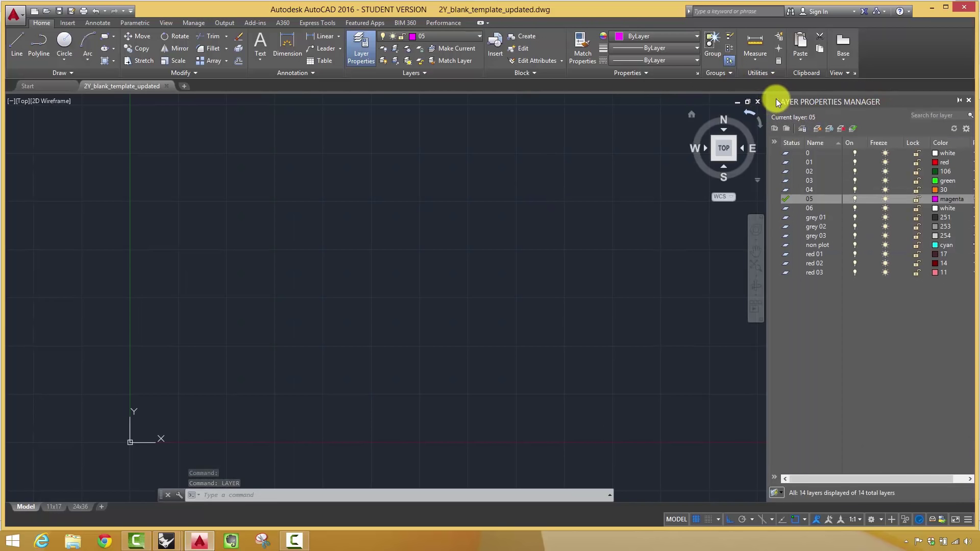
Undock the Layer Properties Manager as a floating palette and dock it again beside the drawing area.
{"action": "mouse_move", "coordinate": [773, 99]}
{"action": "left_mouse_down"}
{"action": "mouse_move", "coordinate": [687, 139]}
{"action": "mouse_move", "coordinate": [340, 176]}
{"action": "left_mouse_up"}
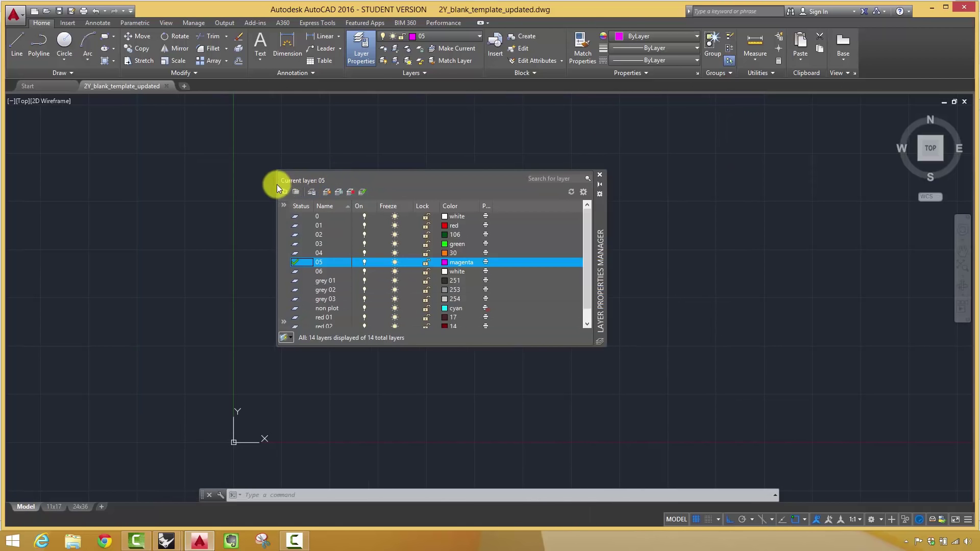
{"action": "left_click", "coordinate": [344, 173]}
{"action": "left_click_drag", "start_coordinate": [599, 206], "coordinate": [959, 293]}
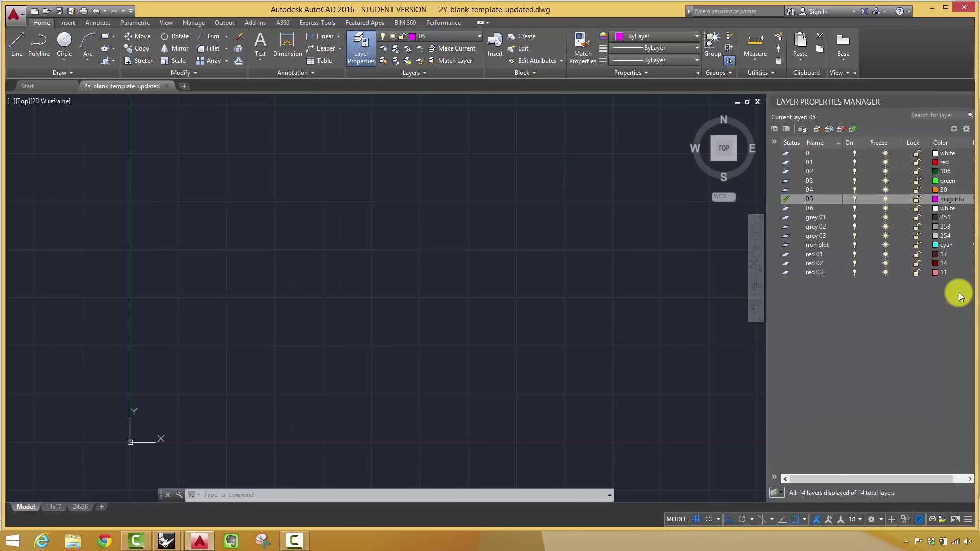
Narrow the Freeze column in the layer list so the color and plot columns fit in the palette.
{"action": "right_click", "coordinate": [892, 145]}
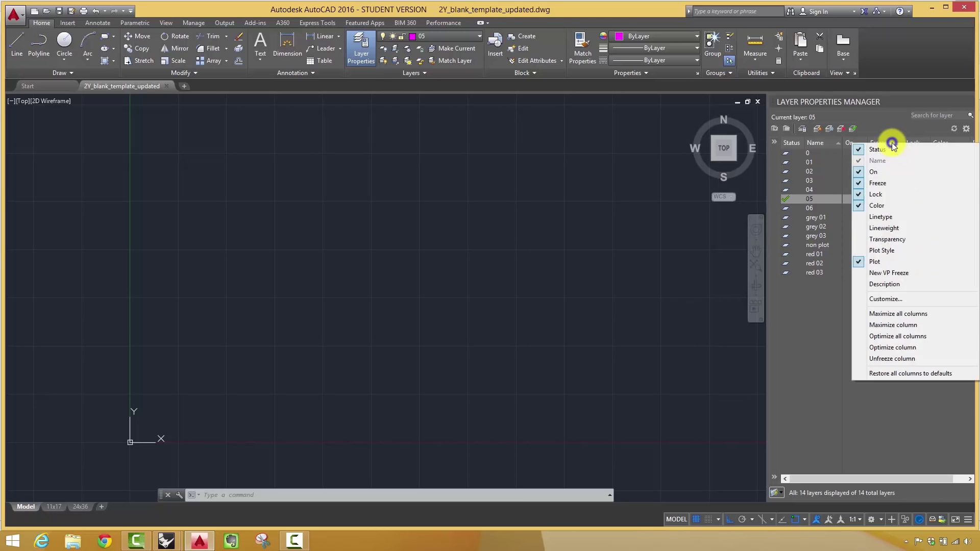
{"action": "left_click", "coordinate": [878, 103]}
{"action": "left_click", "coordinate": [817, 199]}
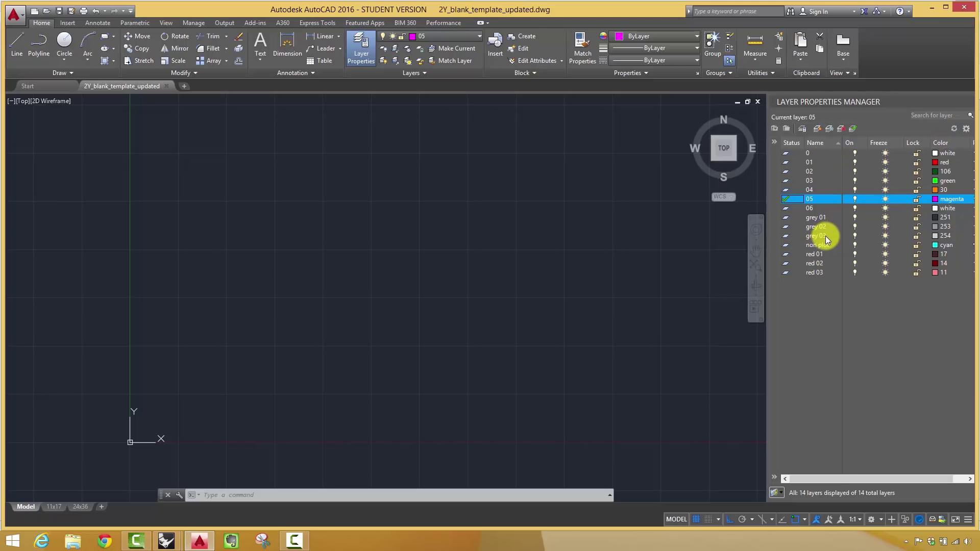
{"action": "left_click_drag", "start_coordinate": [897, 143], "coordinate": [886, 145]}
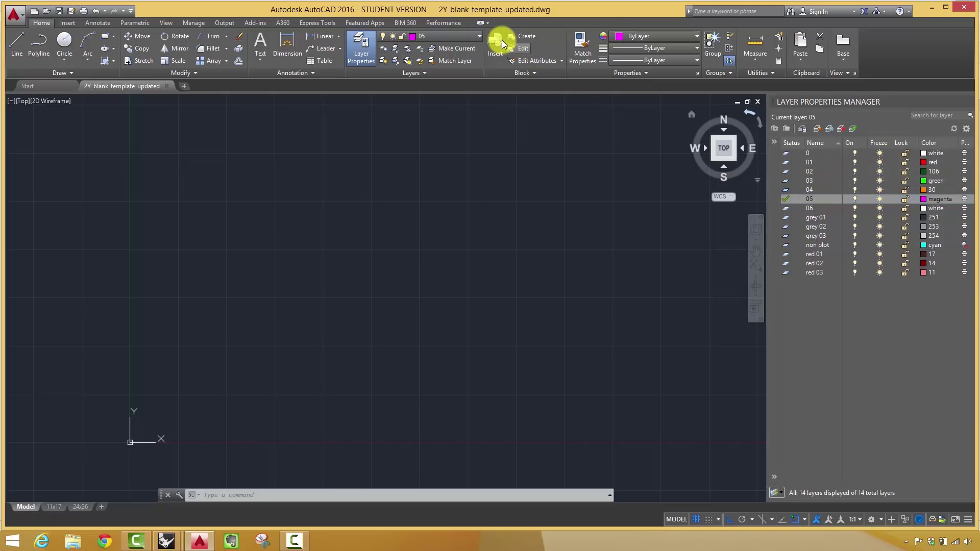
{"action": "left_click", "coordinate": [471, 39]}
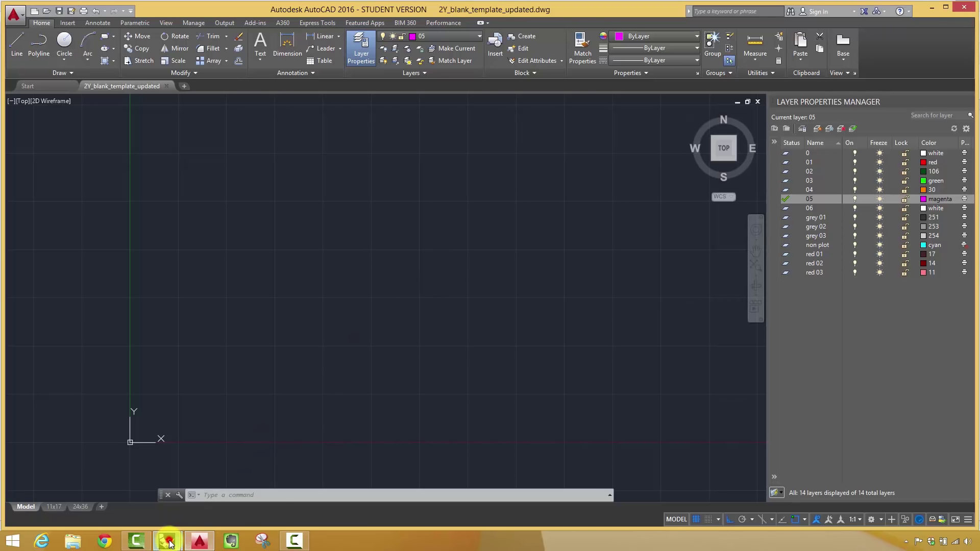
Switch to the demo_model file in Rhino and examine the dimensioned floor plan, especially the corner by the pivoting door.
{"action": "mouse_move", "coordinate": [166, 540]}
{"action": "left_click", "coordinate": [212, 490]}
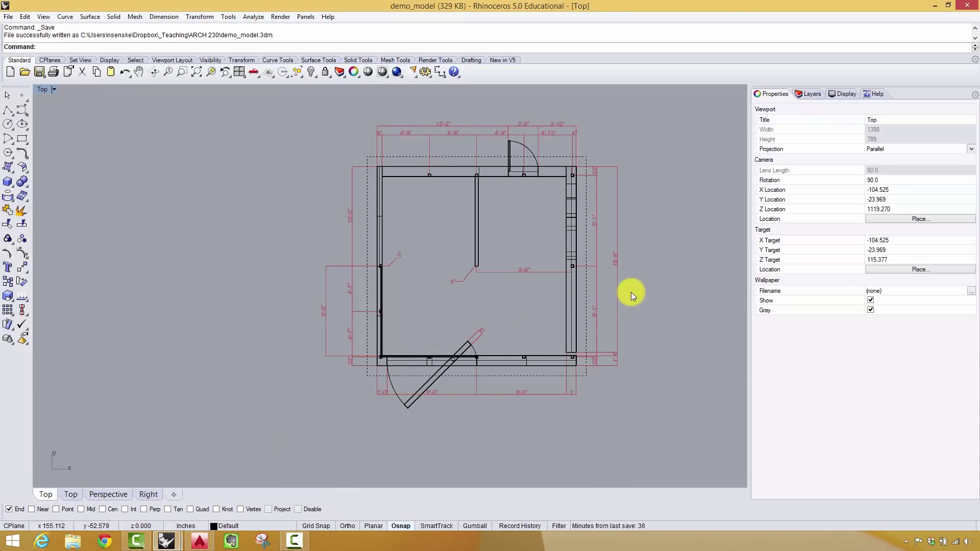
{"action": "right_click_drag", "start_coordinate": [660, 263], "coordinate": [586, 275]}
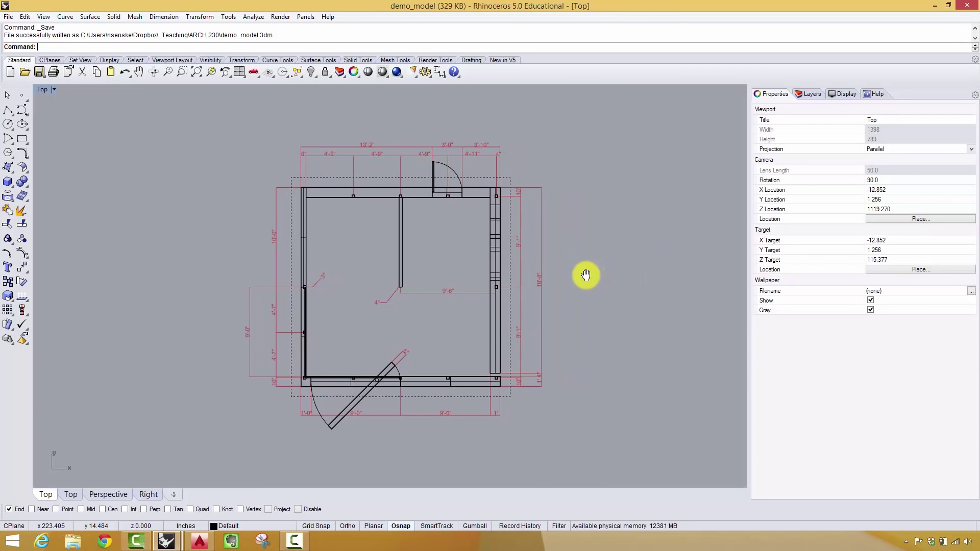
{"action": "right_click_drag", "start_coordinate": [586, 276], "coordinate": [585, 275]}
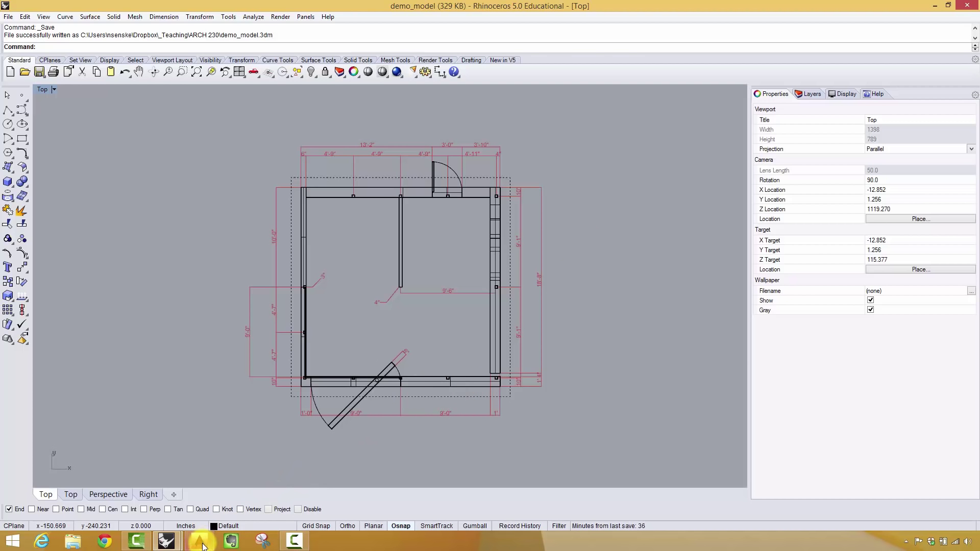
{"action": "mouse_move", "coordinate": [203, 545]}
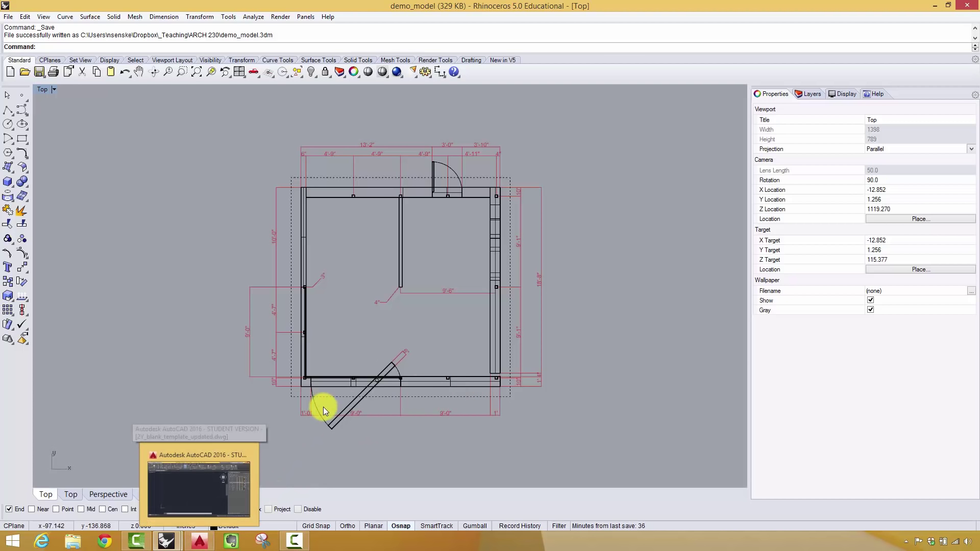
{"action": "scroll", "coordinate": [312, 371], "scroll_direction": "up", "scroll_amount": 6}
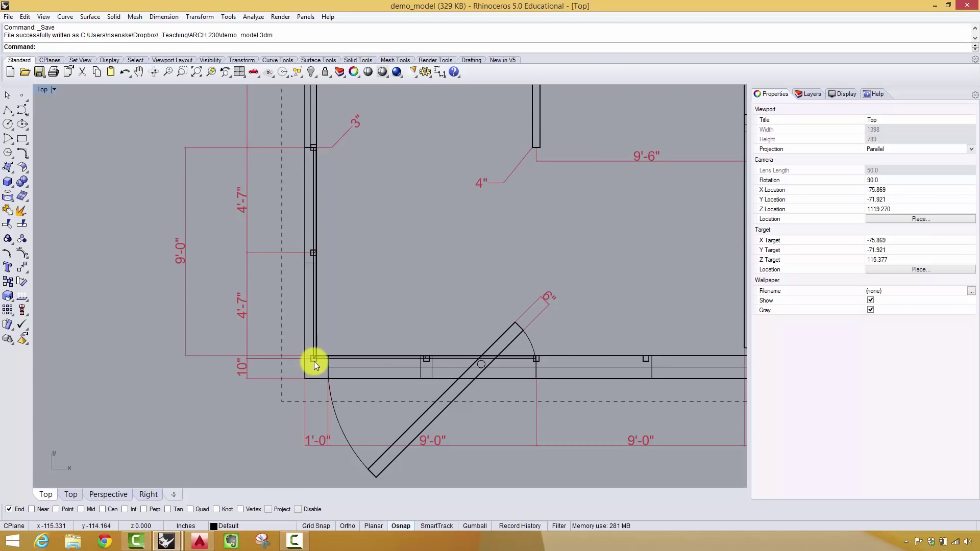
{"action": "scroll", "coordinate": [301, 399], "scroll_direction": "down", "scroll_amount": 2}
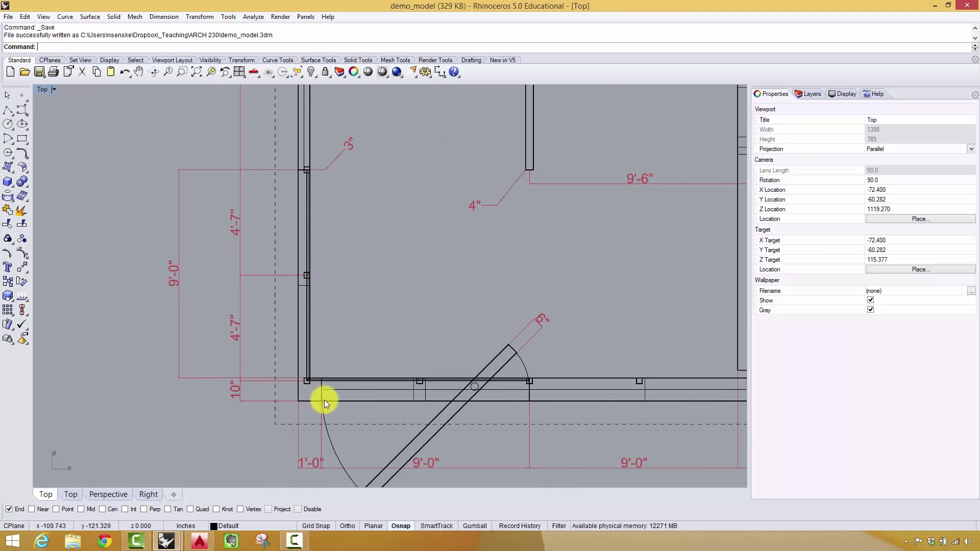
{"action": "scroll", "coordinate": [531, 395], "scroll_direction": "down", "scroll_amount": 4}
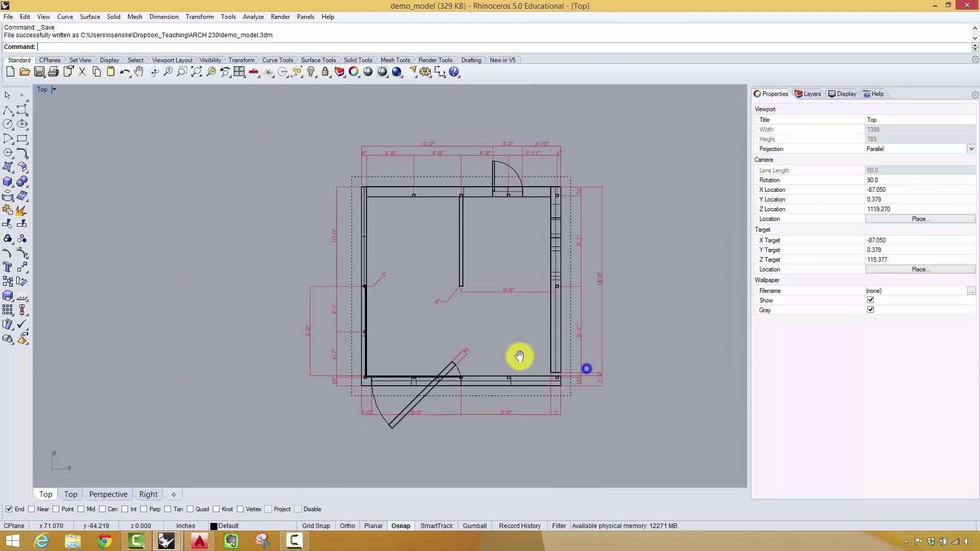
Switch to AutoCAD and make layer 0 the current layer.
{"action": "left_click", "coordinate": [200, 540]}
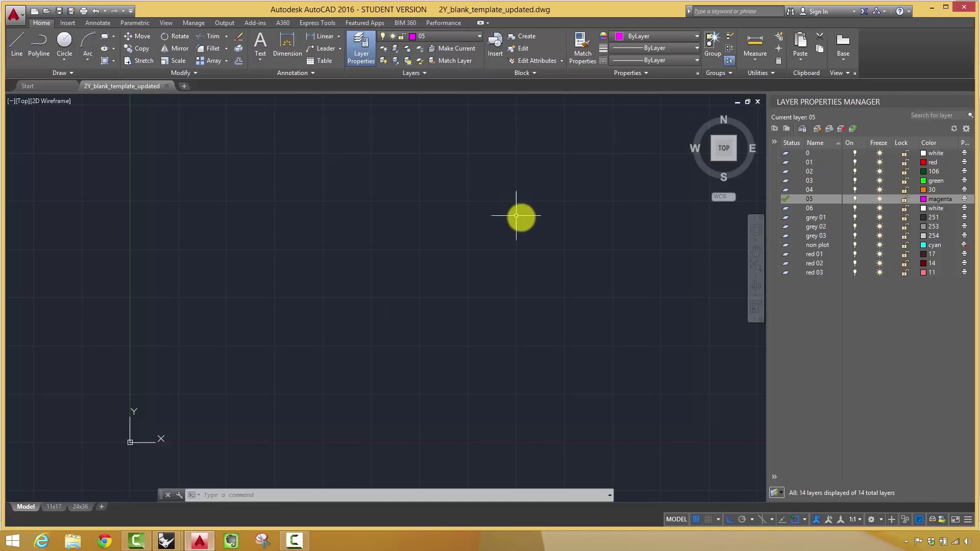
{"action": "mouse_move", "coordinate": [526, 251]}
{"action": "middle_mouse_down"}
{"action": "mouse_move", "coordinate": [442, 271]}
{"action": "mouse_move", "coordinate": [408, 297]}
{"action": "middle_mouse_up"}
{"action": "double_click", "coordinate": [811, 153]}
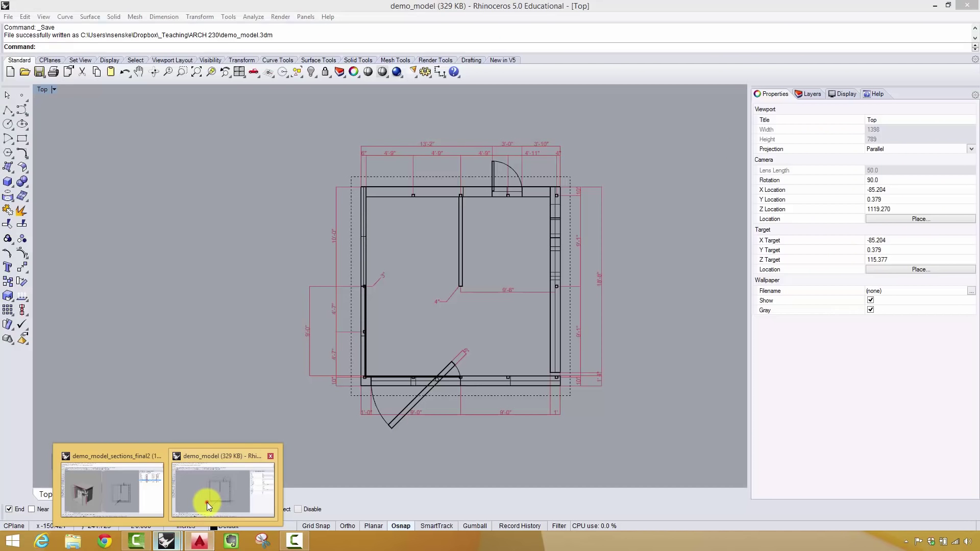
Review the plan's overall dimensions in Rhino's demo_model file and return to AutoCAD.
{"action": "left_click", "coordinate": [207, 502]}
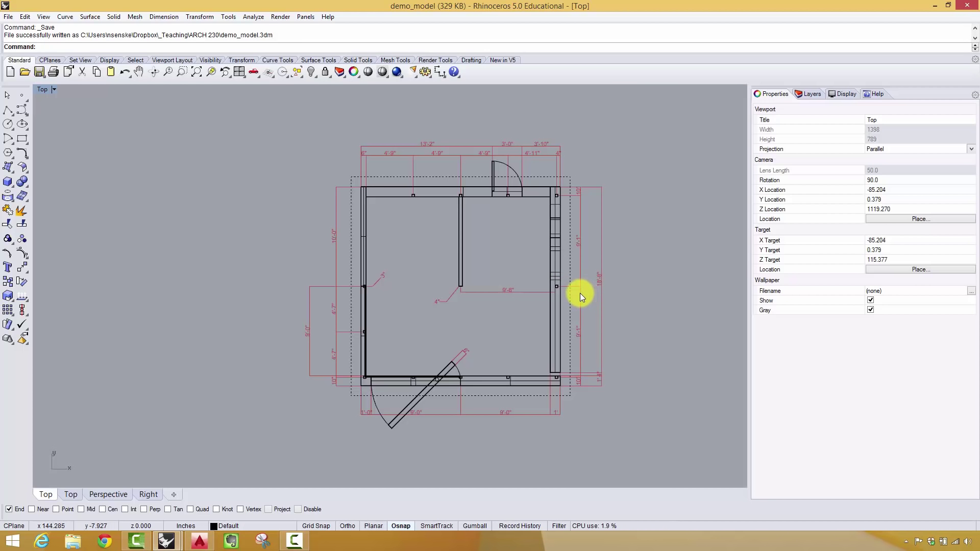
{"action": "left_click", "coordinate": [200, 541]}
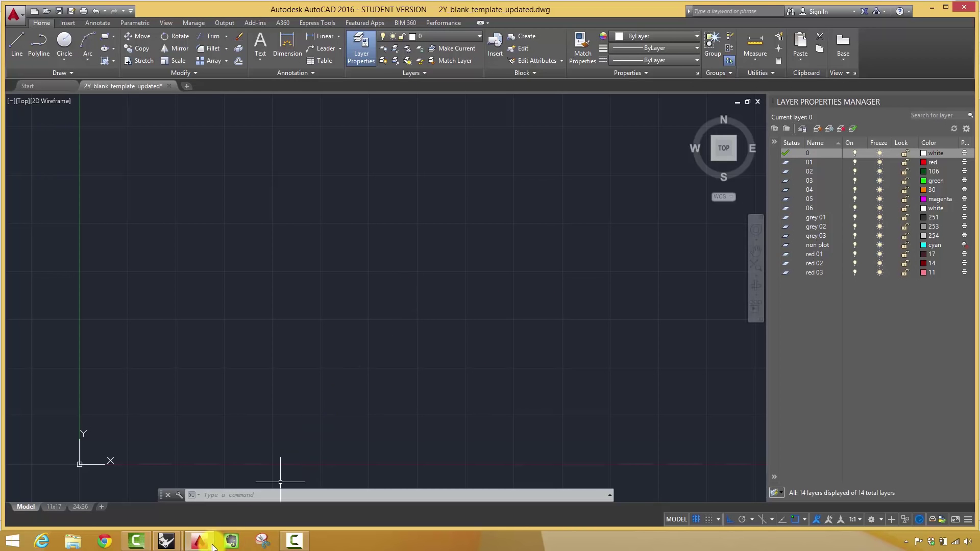
{"action": "mouse_move", "coordinate": [167, 542]}
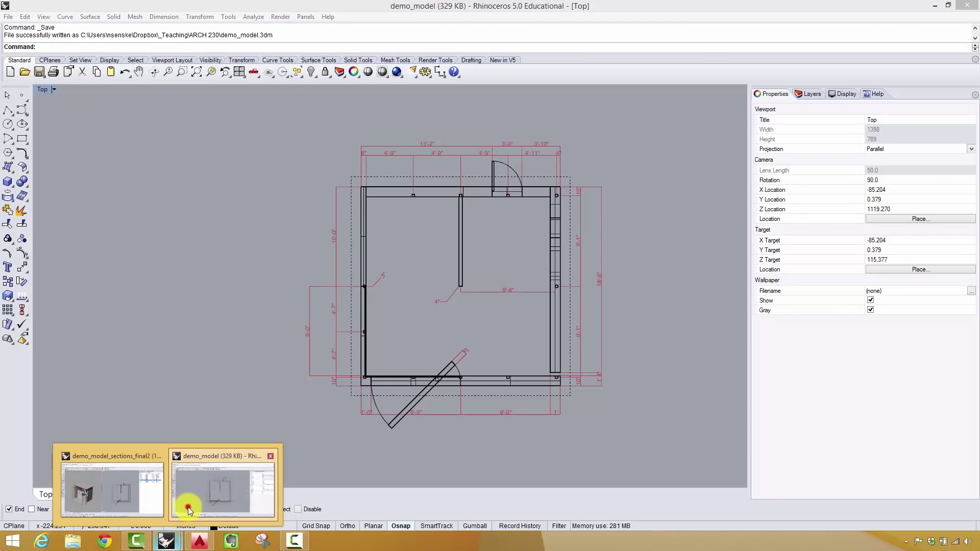
{"action": "left_click", "coordinate": [188, 507]}
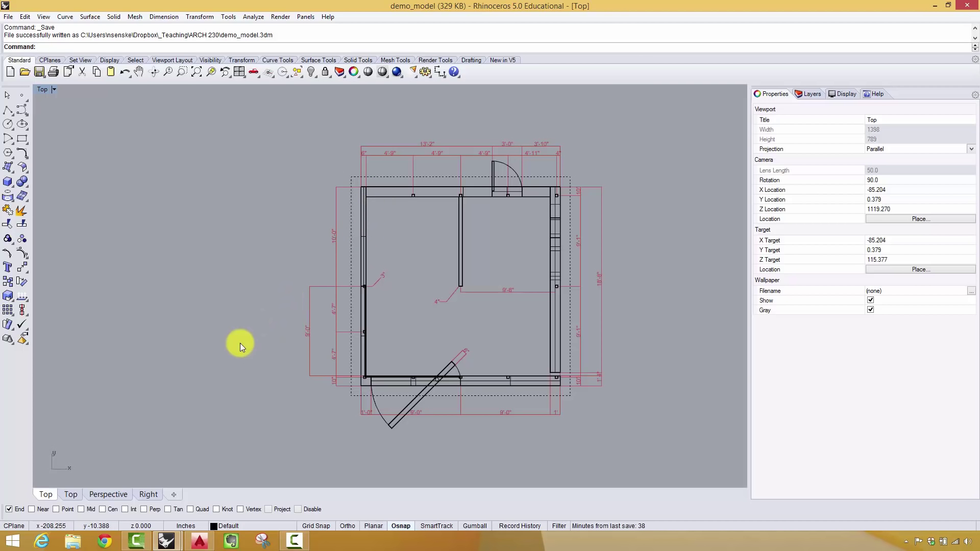
{"action": "mouse_move", "coordinate": [168, 541]}
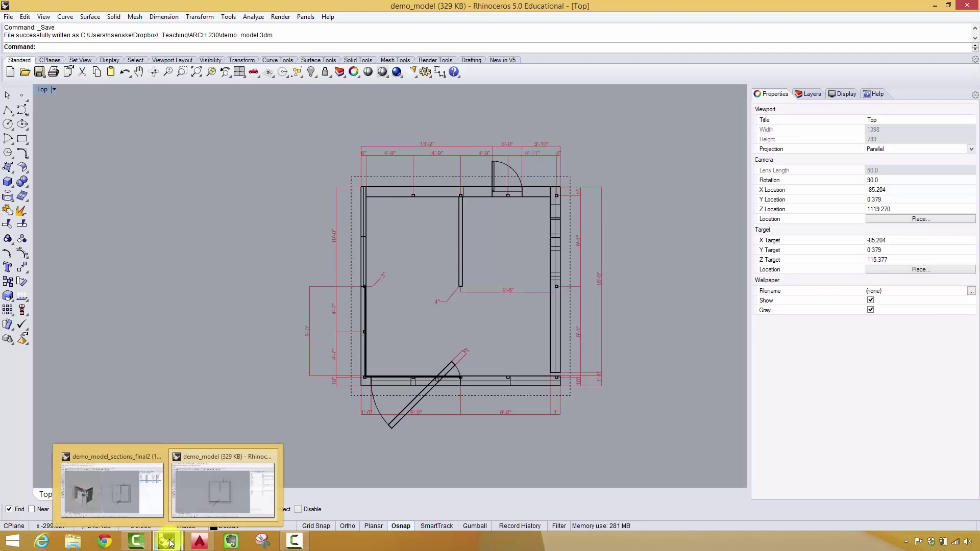
{"action": "left_click", "coordinate": [199, 541]}
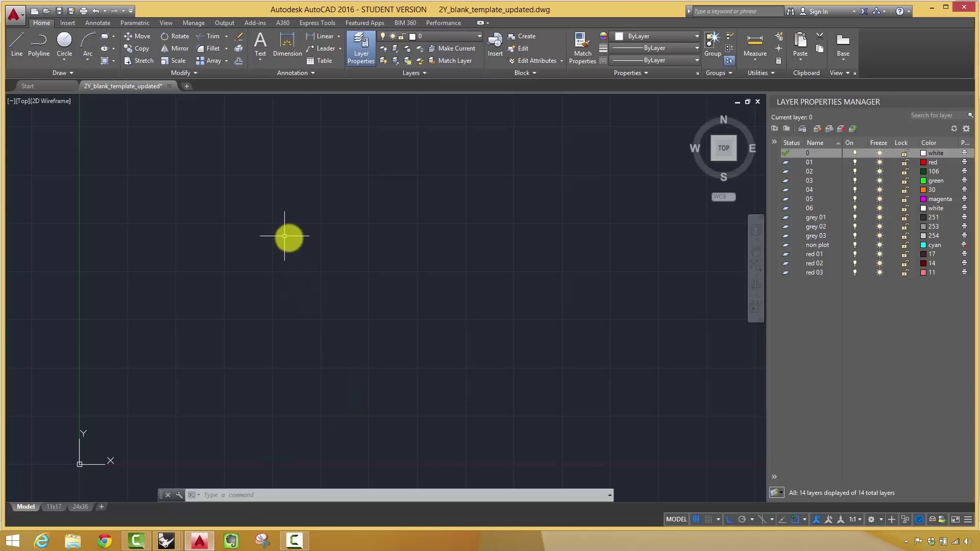
{"action": "type", "text": "RECT"}
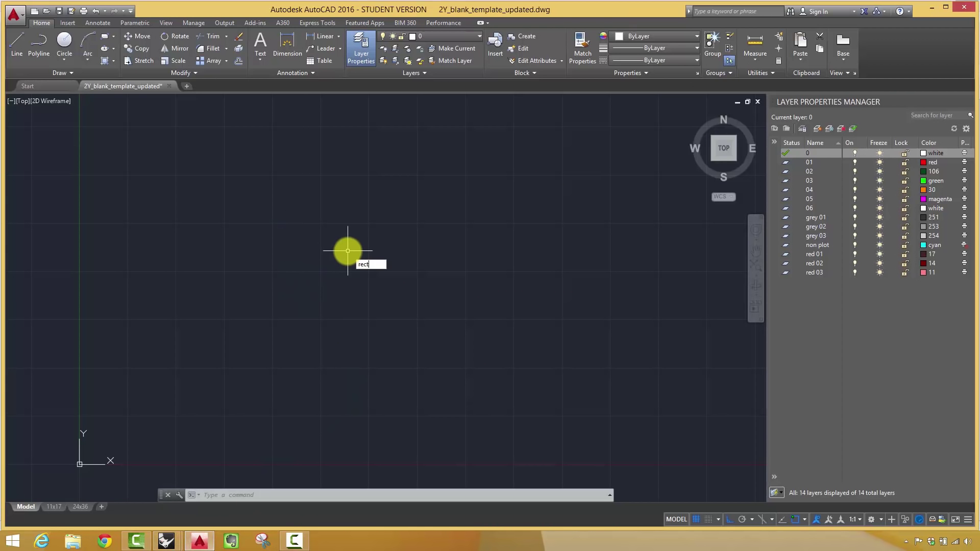
{"action": "key", "text": "Escape"}
{"action": "key", "text": "Escape"}
Check the drawing's length type, precision and insertion scale with the UNITS command and accept the settings.
{"action": "type", "text": "units"}
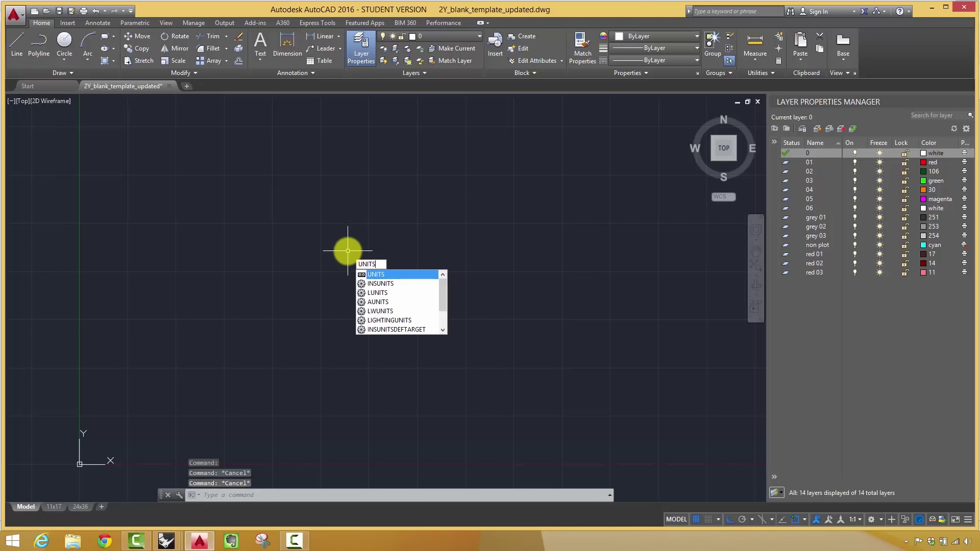
{"action": "key", "text": "Return"}
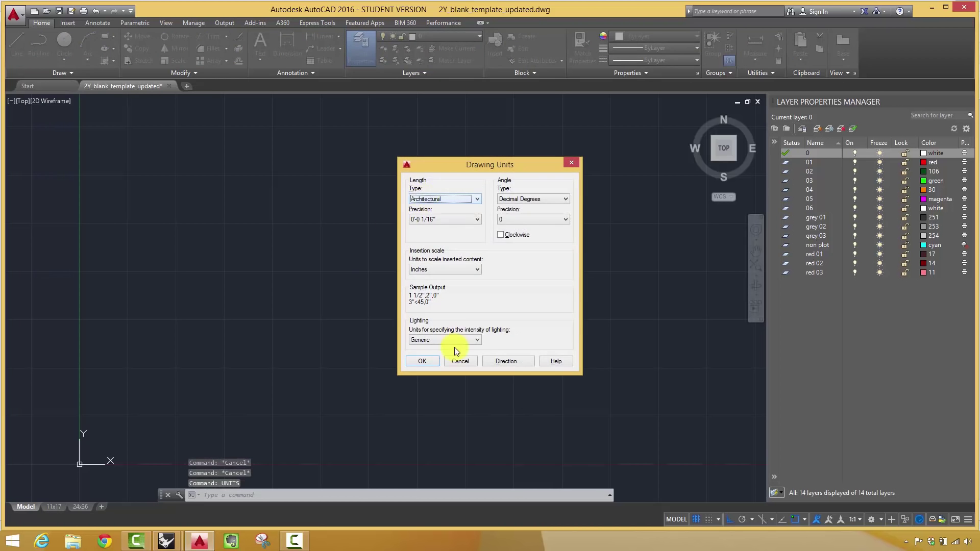
{"action": "left_click", "coordinate": [424, 360]}
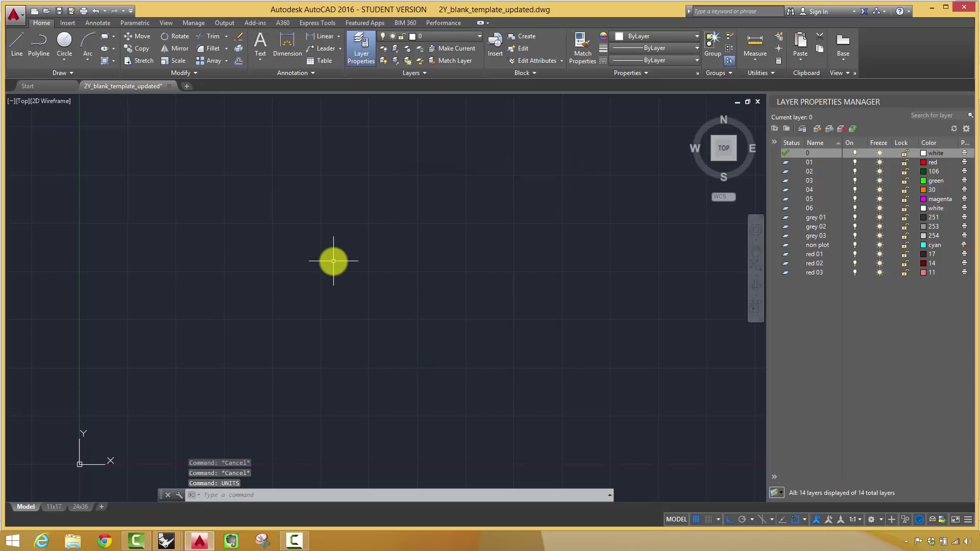
Draw a 20' by 20' rectangle in the empty area up and to the right of the origin.
{"action": "type", "text": "RECTANG"}
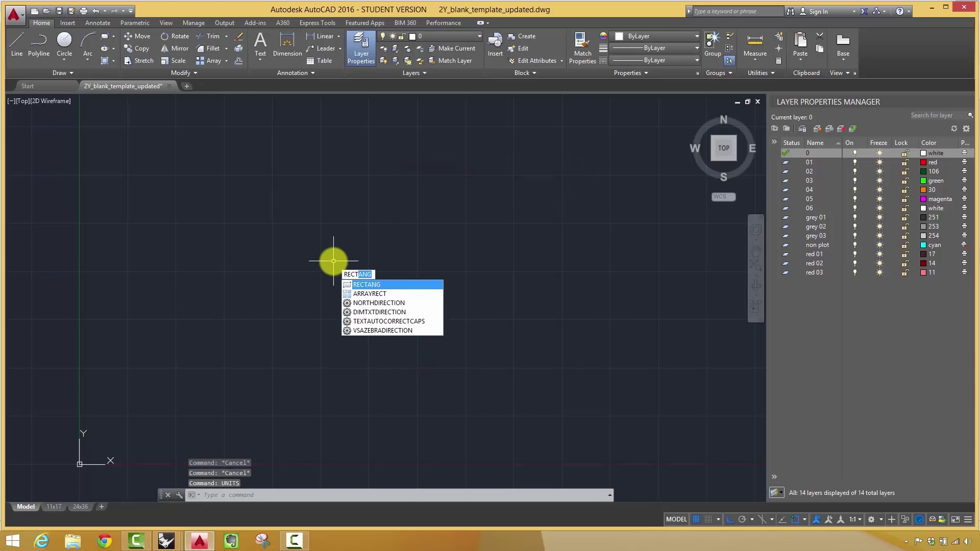
{"action": "key", "text": "Return"}
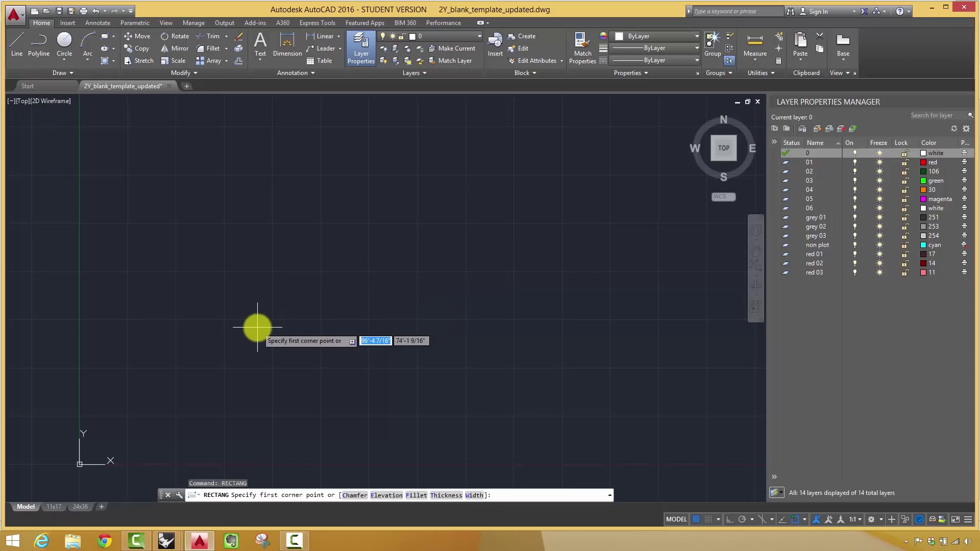
{"action": "left_click", "coordinate": [210, 398]}
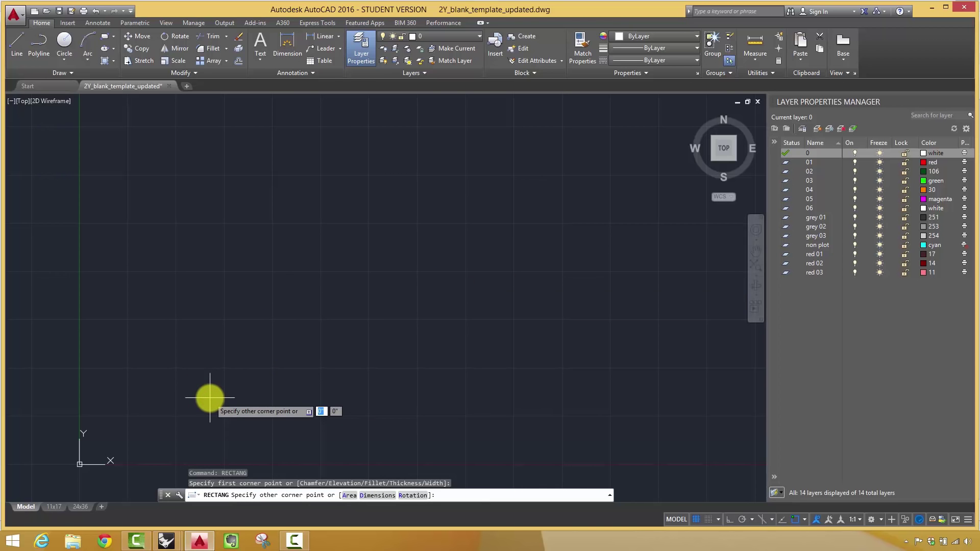
{"action": "type", "text": "d"}
{"action": "key", "text": "Return"}
{"action": "type", "text": "20"}
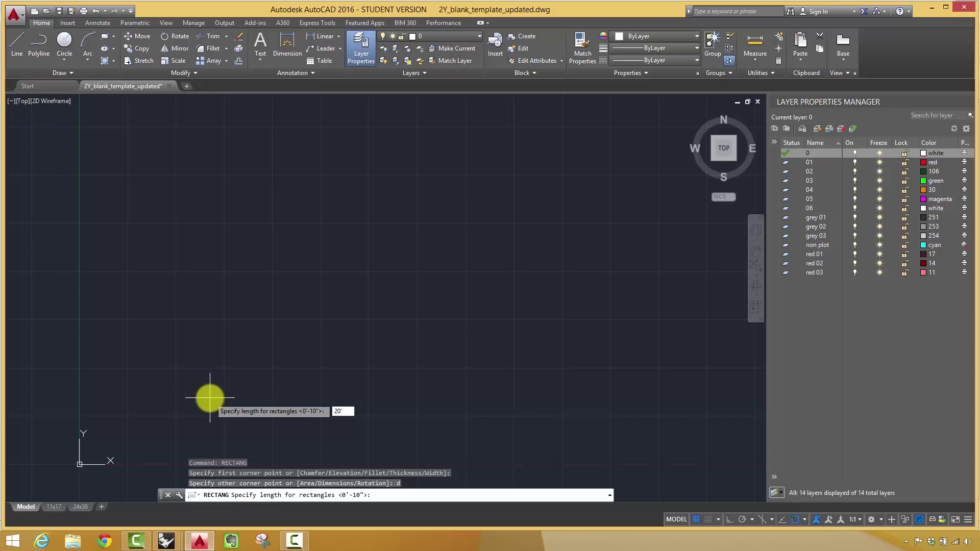
{"action": "key", "text": "Return"}
{"action": "type", "text": "20"}
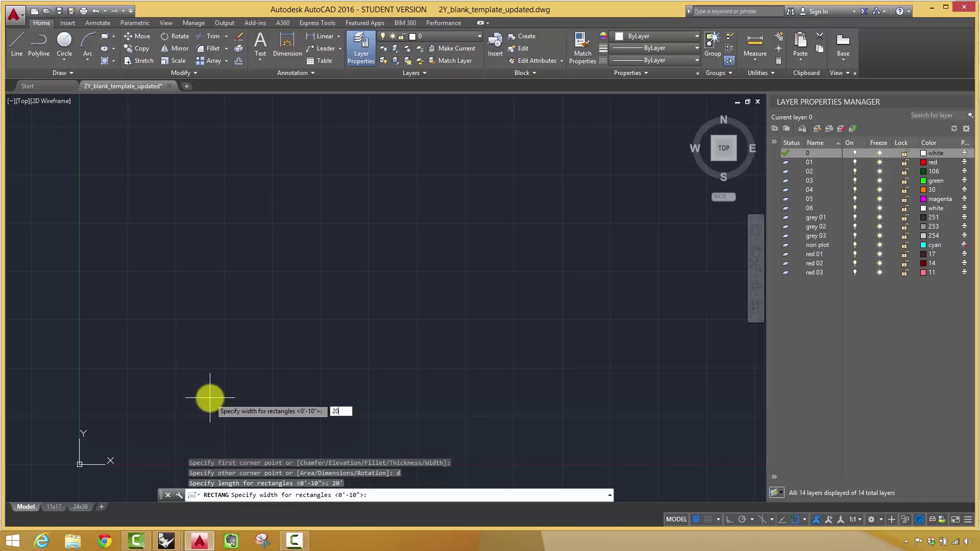
{"action": "type", "text": "'"}
{"action": "key", "text": "Return"}
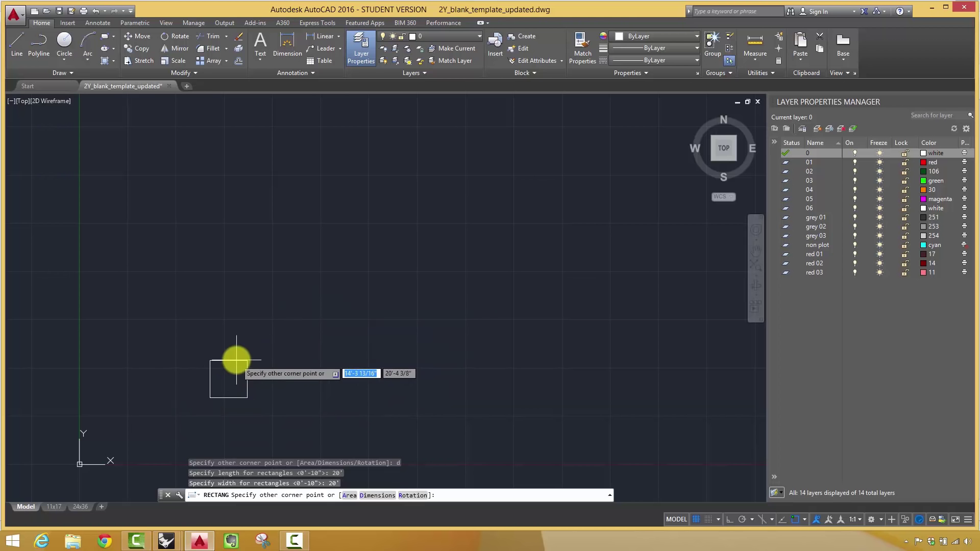
{"action": "left_click", "coordinate": [263, 351]}
{"action": "scroll", "coordinate": [218, 414], "scroll_direction": "up", "scroll_amount": 5}
{"action": "scroll", "coordinate": [225, 403], "scroll_direction": "down", "scroll_amount": 3}
{"action": "mouse_move", "coordinate": [258, 387]}
{"action": "middle_mouse_down"}
{"action": "mouse_move", "coordinate": [409, 337]}
{"action": "mouse_move", "coordinate": [389, 357]}
{"action": "mouse_move", "coordinate": [397, 318]}
{"action": "middle_mouse_up"}
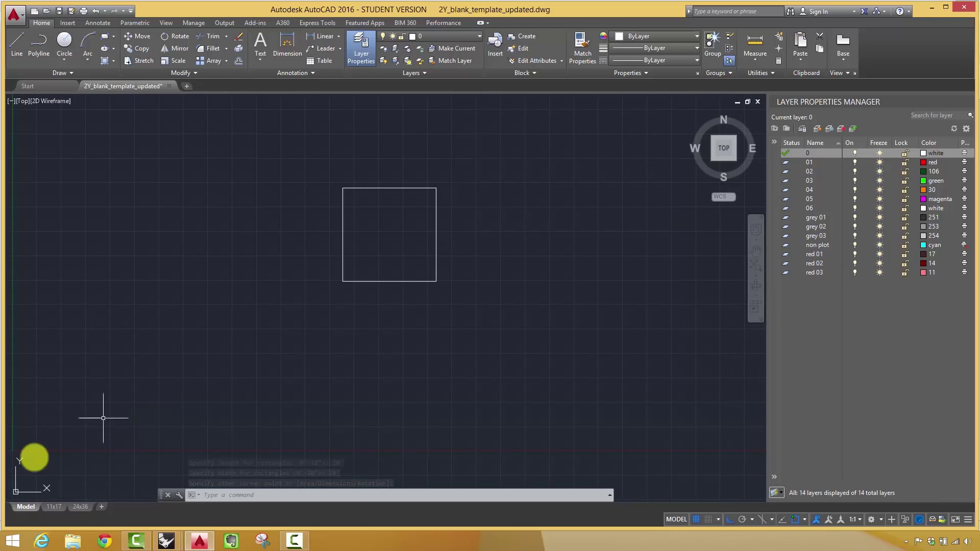
{"action": "middle_click_drag", "start_coordinate": [207, 382], "coordinate": [165, 433]}
{"action": "scroll", "coordinate": [337, 309], "scroll_direction": "up", "scroll_amount": 5}
{"action": "scroll", "coordinate": [342, 324], "scroll_direction": "down", "scroll_amount": 2}
{"action": "middle_click_drag", "start_coordinate": [341, 324], "coordinate": [344, 292]}
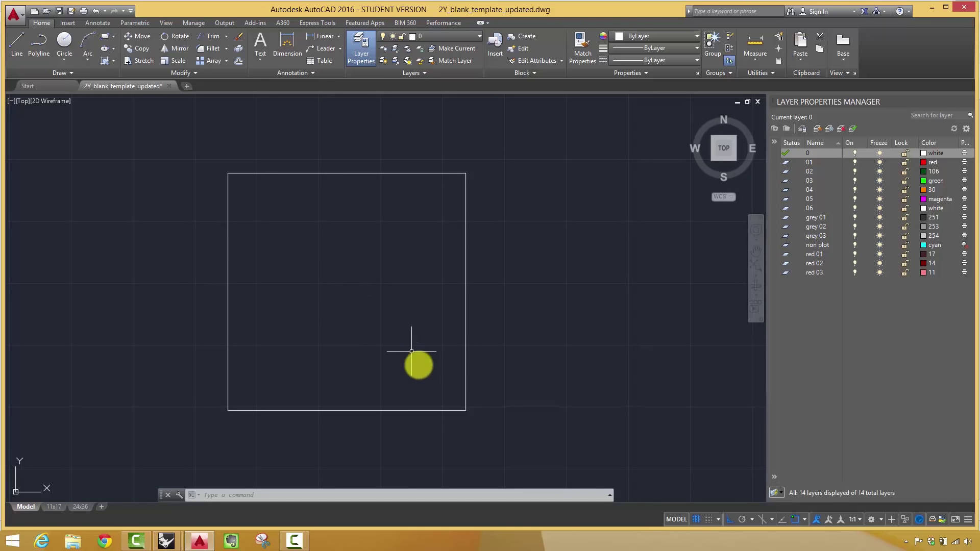
{"action": "left_click", "coordinate": [494, 434]}
{"action": "left_click", "coordinate": [414, 355]}
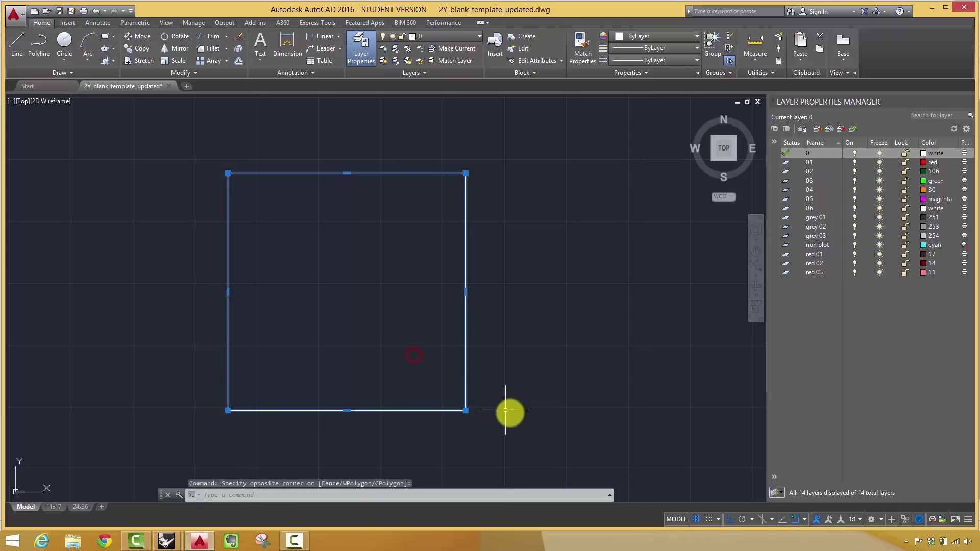
{"action": "key", "text": "Escape"}
{"action": "left_click", "coordinate": [465, 281]}
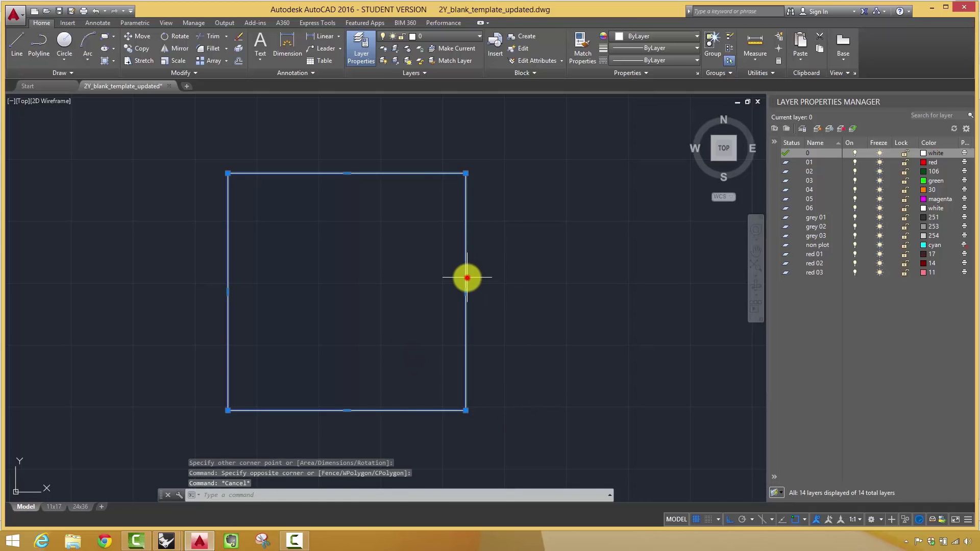
{"action": "key", "text": "Escape"}
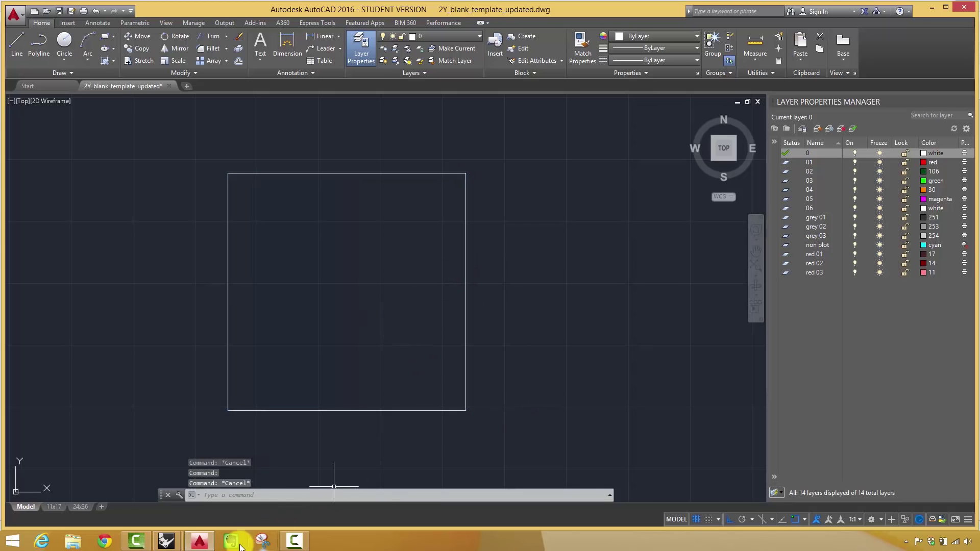
Switch to demo_model in Rhino, check the wall thickness dimensions on the plan, and return to AutoCAD.
{"action": "left_click", "coordinate": [166, 540]}
{"action": "left_click", "coordinate": [225, 466]}
{"action": "scroll", "coordinate": [511, 225], "scroll_direction": "up", "scroll_amount": 3}
{"action": "scroll", "coordinate": [467, 189], "scroll_direction": "down", "scroll_amount": 2}
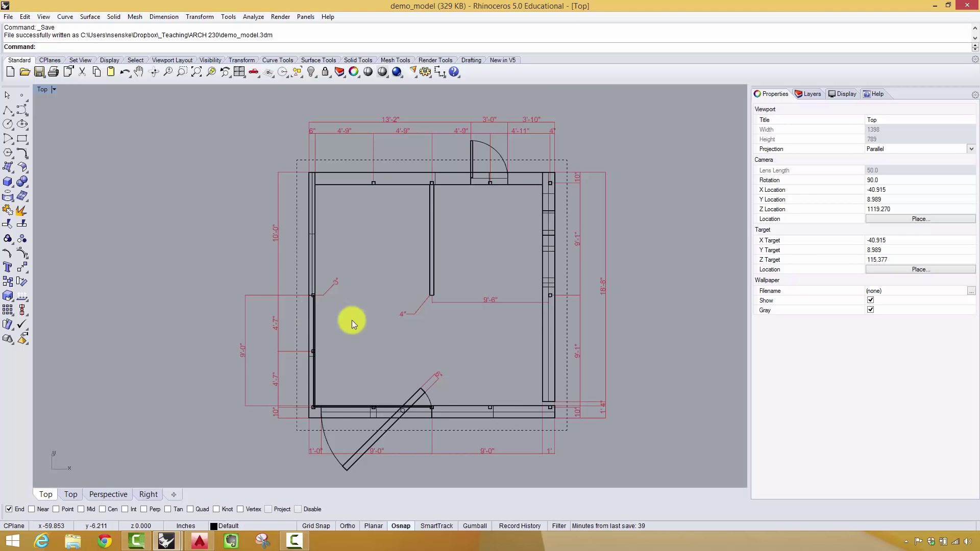
{"action": "left_click", "coordinate": [199, 541]}
{"action": "middle_click_drag", "start_coordinate": [443, 295], "coordinate": [459, 286]}
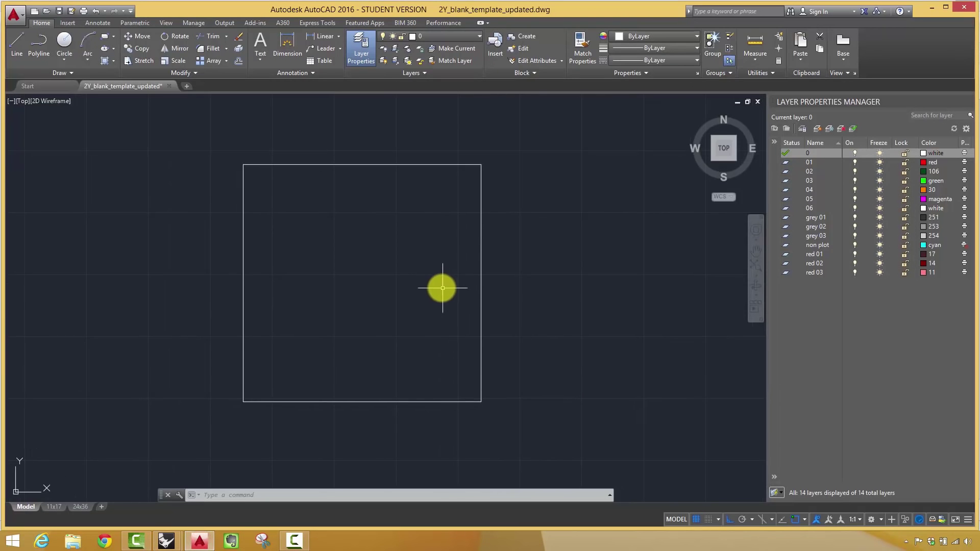
Try offsetting the whole square outline 12" inward as one object, and undo the offset.
{"action": "left_click_drag", "start_coordinate": [517, 332], "coordinate": [441, 295]}
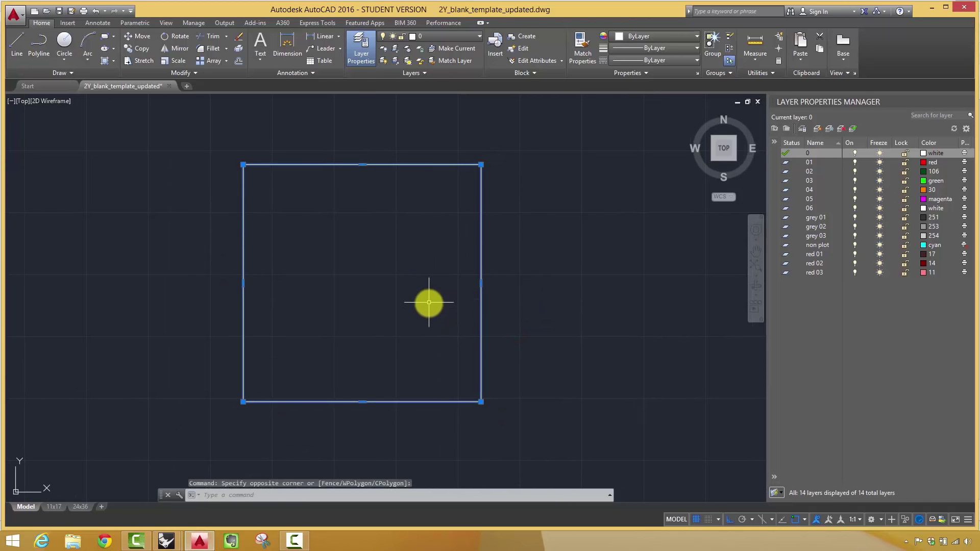
{"action": "key", "text": "Escape"}
{"action": "key", "text": "Escape"}
{"action": "type", "text": "o"}
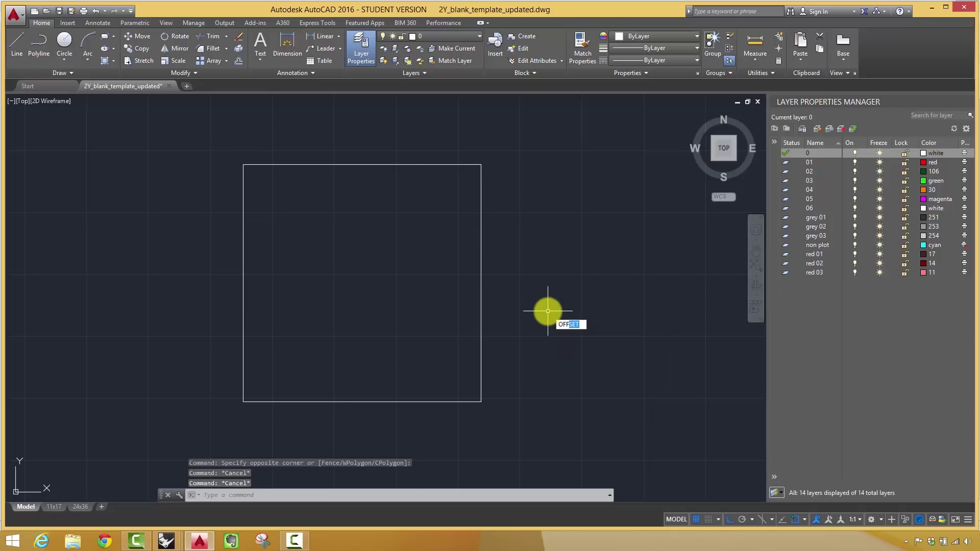
{"action": "key", "text": "Return"}
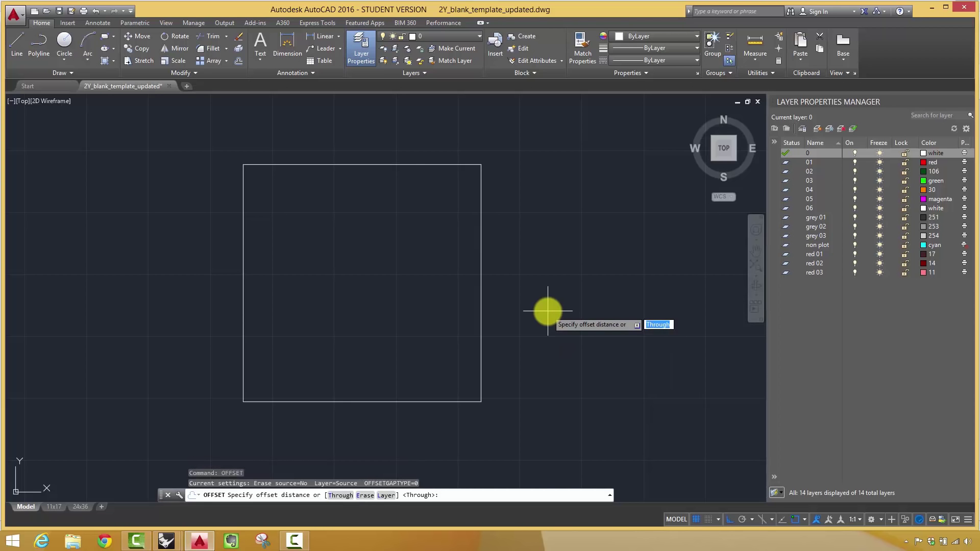
{"action": "type", "text": "12"}
{"action": "key", "text": "Return"}
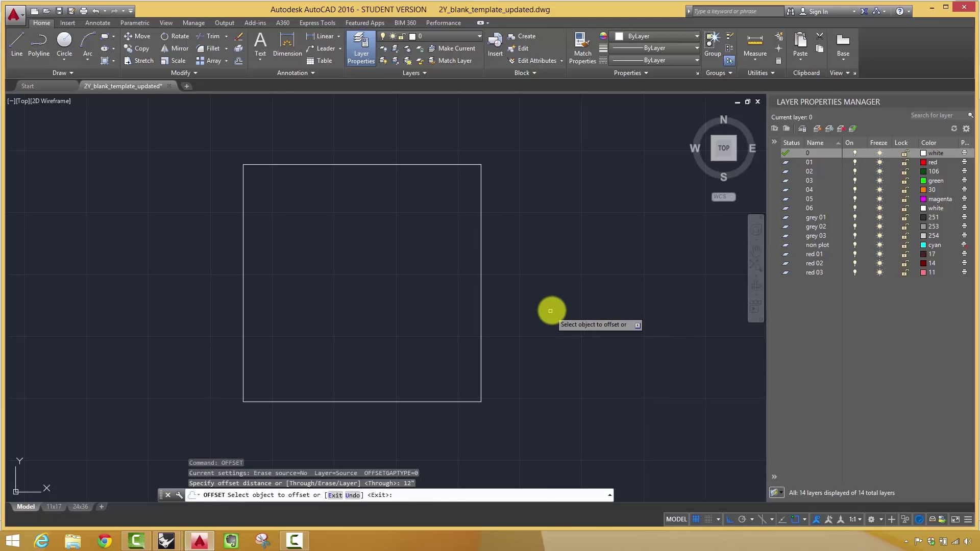
{"action": "left_click", "coordinate": [483, 293]}
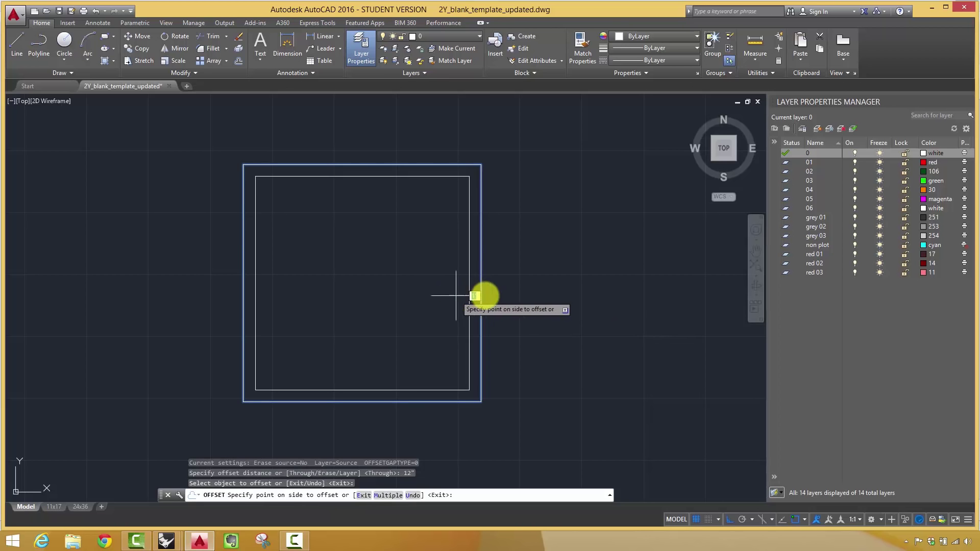
{"action": "left_click", "coordinate": [466, 296]}
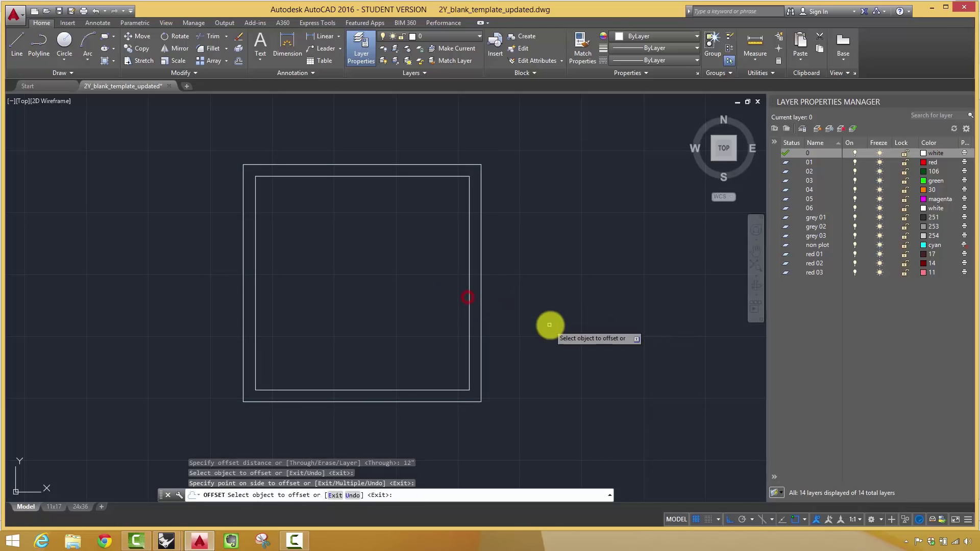
{"action": "key", "text": "Escape"}
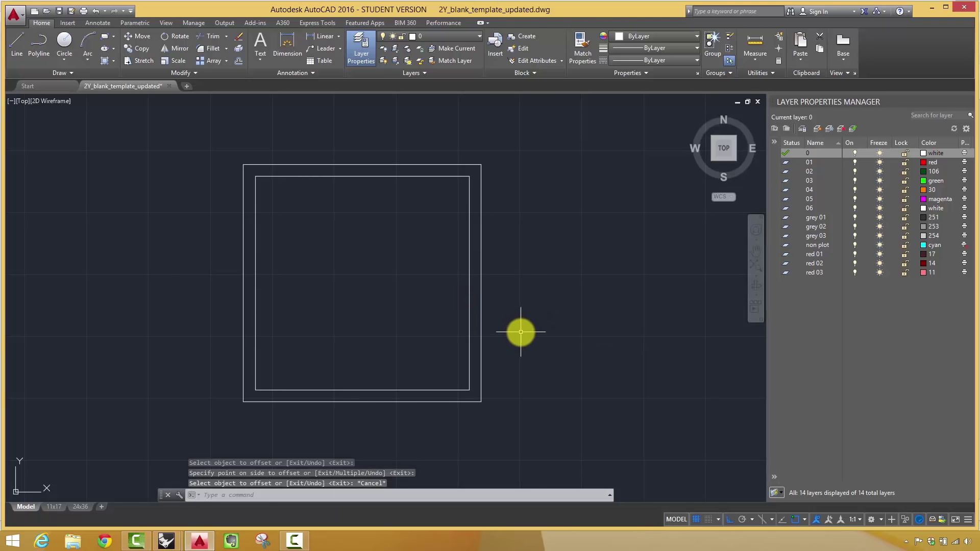
{"action": "key", "text": "Escape"}
{"action": "key", "text": "ctrl+z"}
Explode the square outline into separate lines.
{"action": "left_click", "coordinate": [536, 429]}
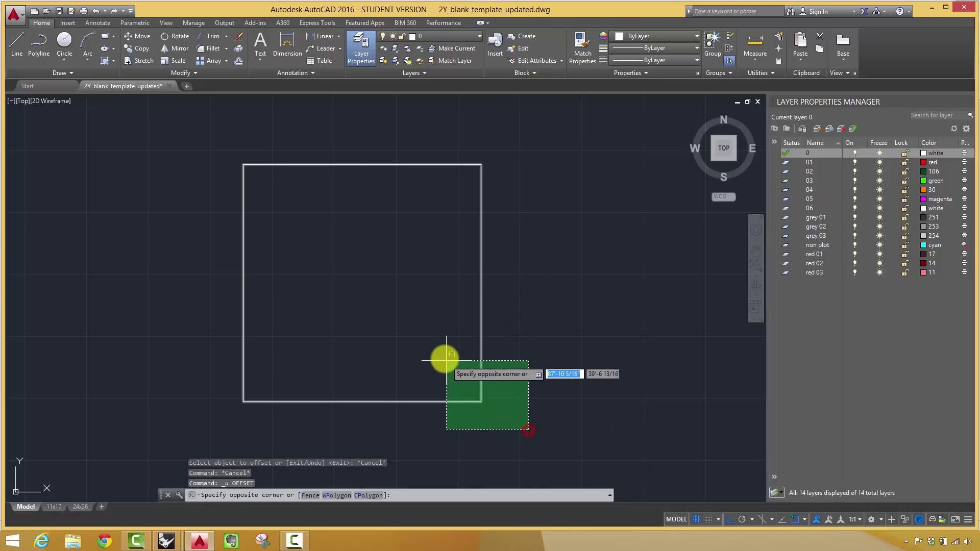
{"action": "left_click", "coordinate": [445, 359]}
{"action": "type", "text": "expl"}
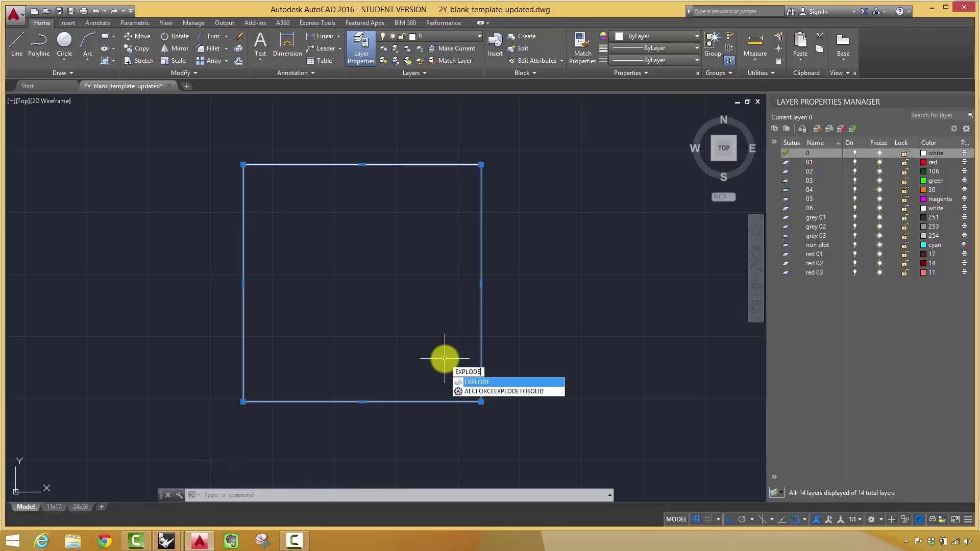
{"action": "key", "text": "Return"}
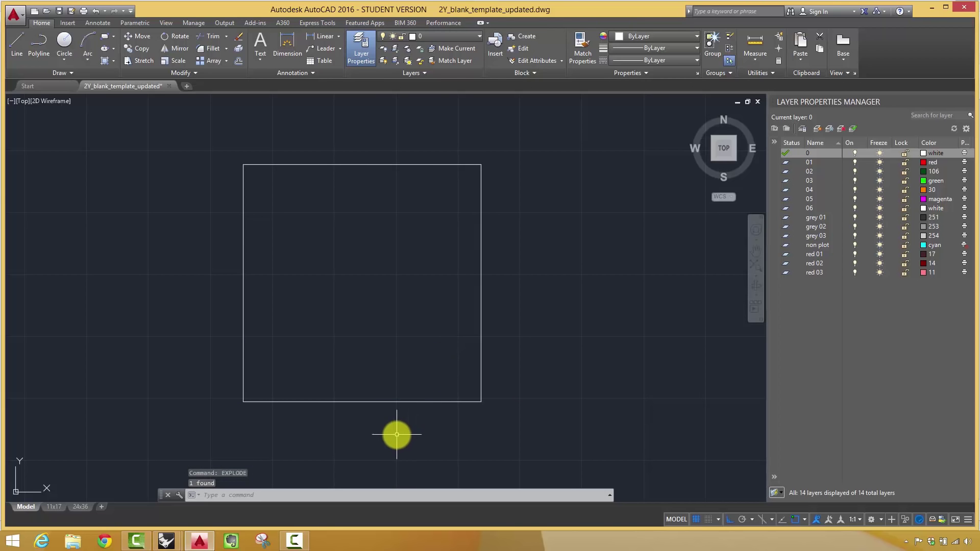
{"action": "type", "text": "offset"}
{"action": "key", "text": "Return"}
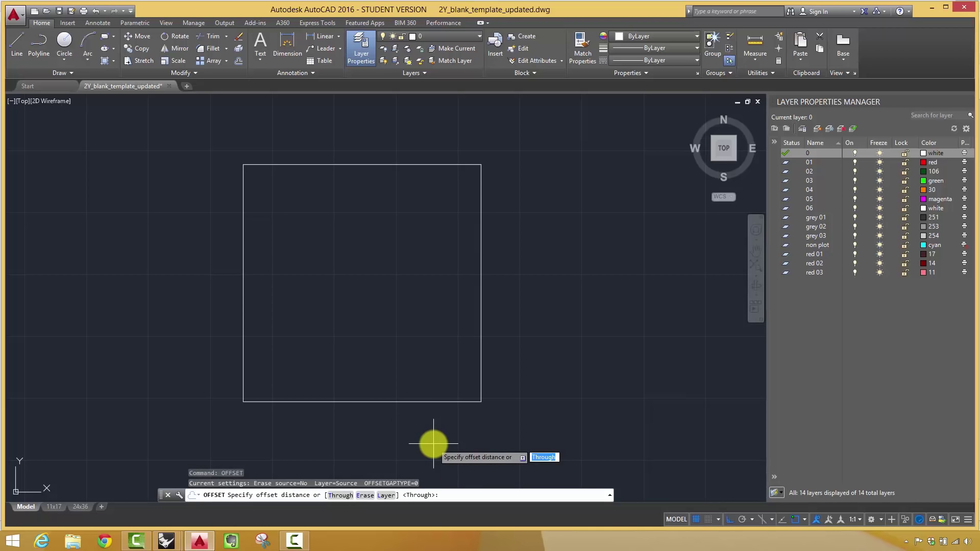
{"action": "type", "text": "12\""}
{"action": "key", "text": "Escape"}
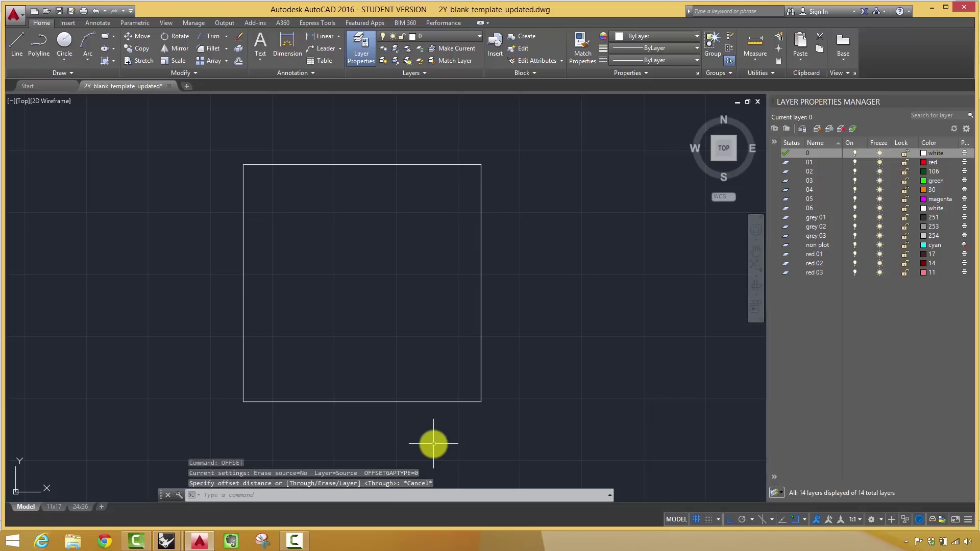
{"action": "type", "text": "O"}
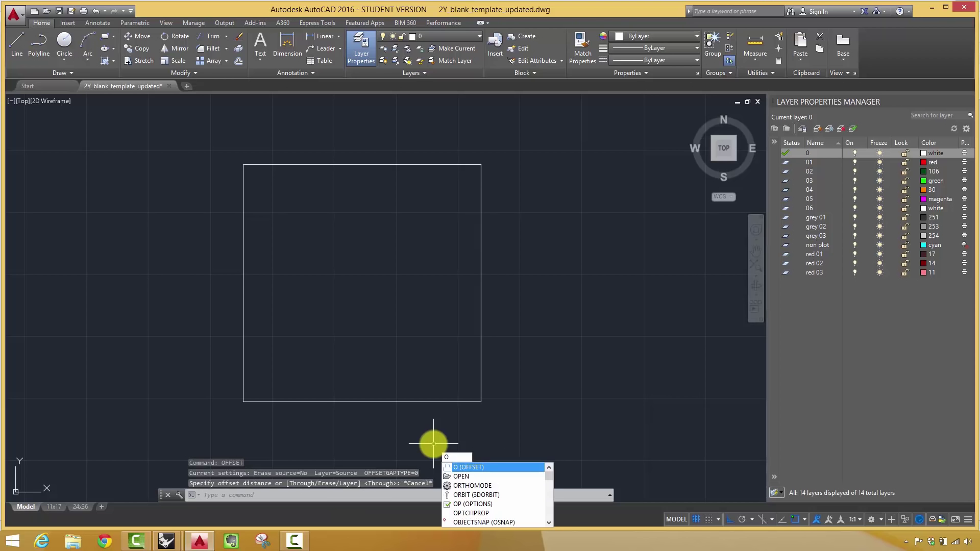
{"action": "key", "text": "Return"}
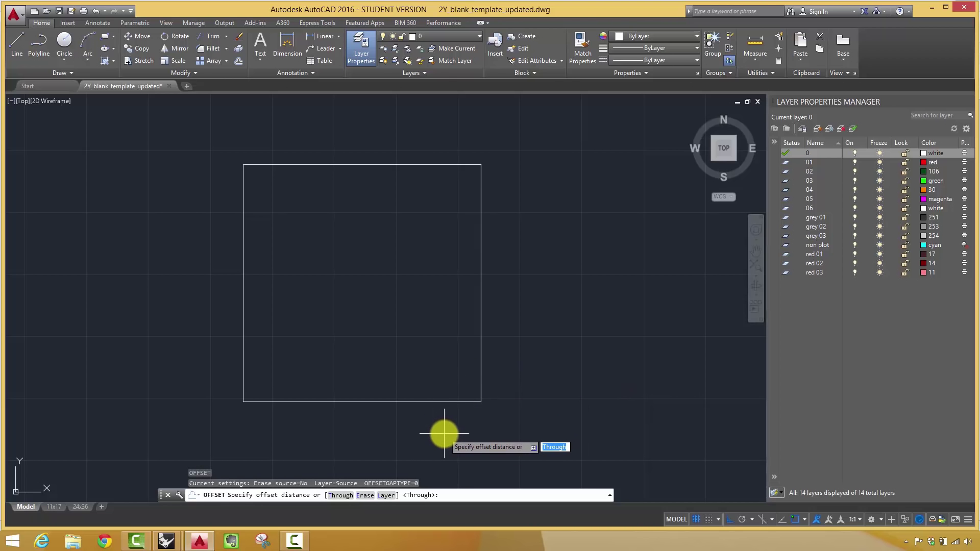
{"action": "key", "text": "Return"}
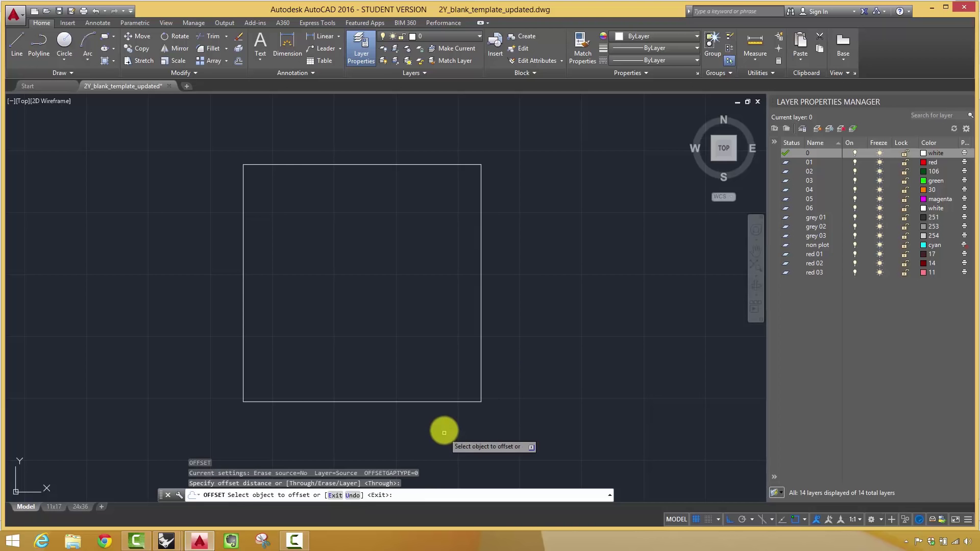
{"action": "left_click", "coordinate": [443, 401]}
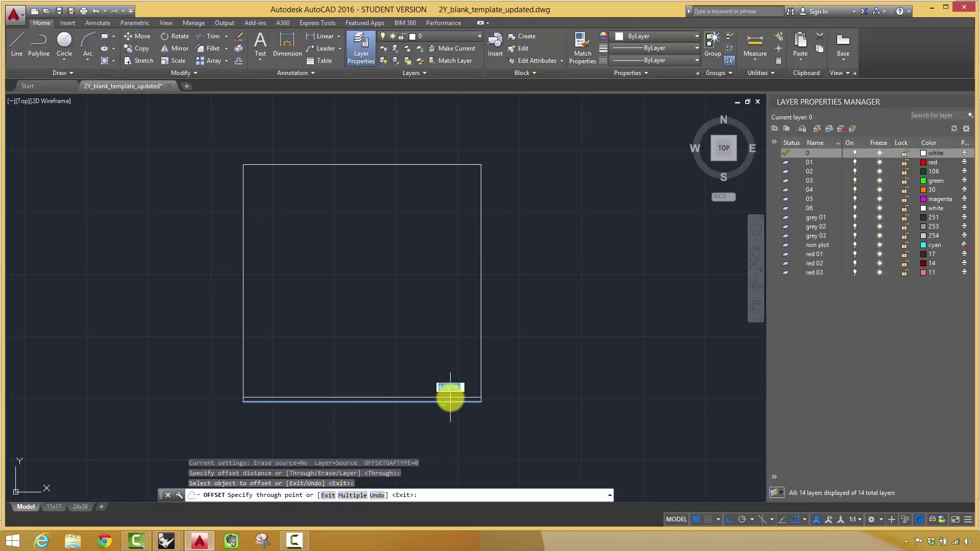
{"action": "key", "text": "Escape"}
Offset the bottom, right and top lines of the square 12" inward for the wall thickness.
{"action": "key", "text": "Return"}
{"action": "type", "text": "12"}
{"action": "key", "text": "Return"}
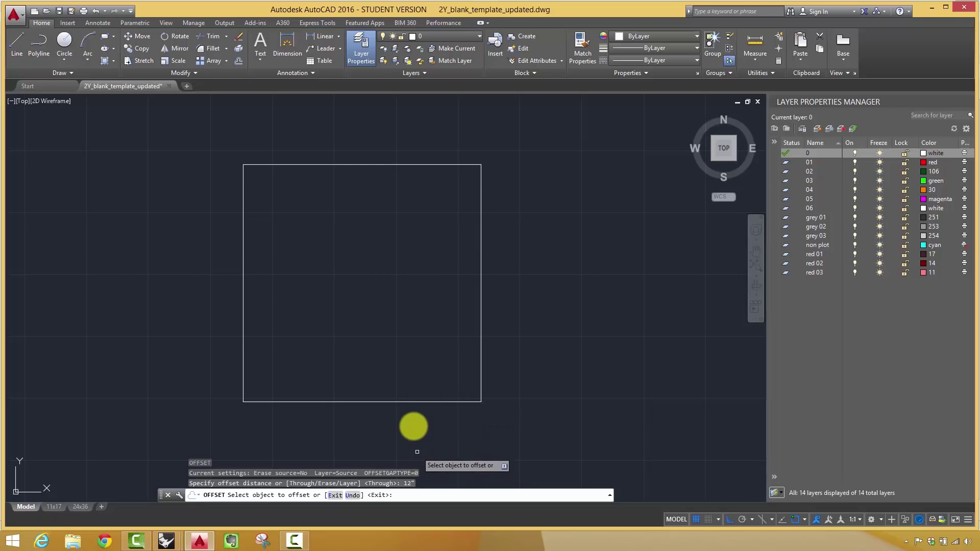
{"action": "left_click", "coordinate": [422, 402]}
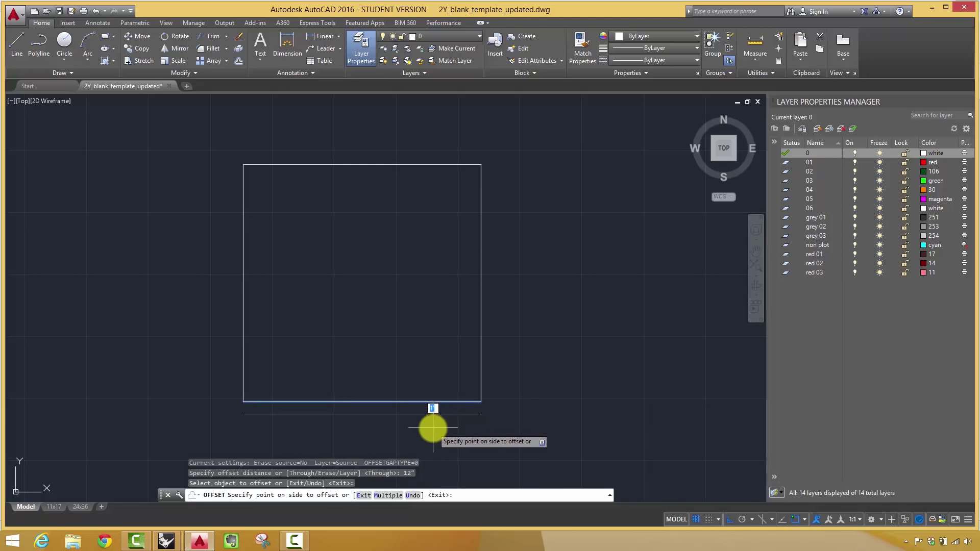
{"action": "left_click", "coordinate": [436, 372]}
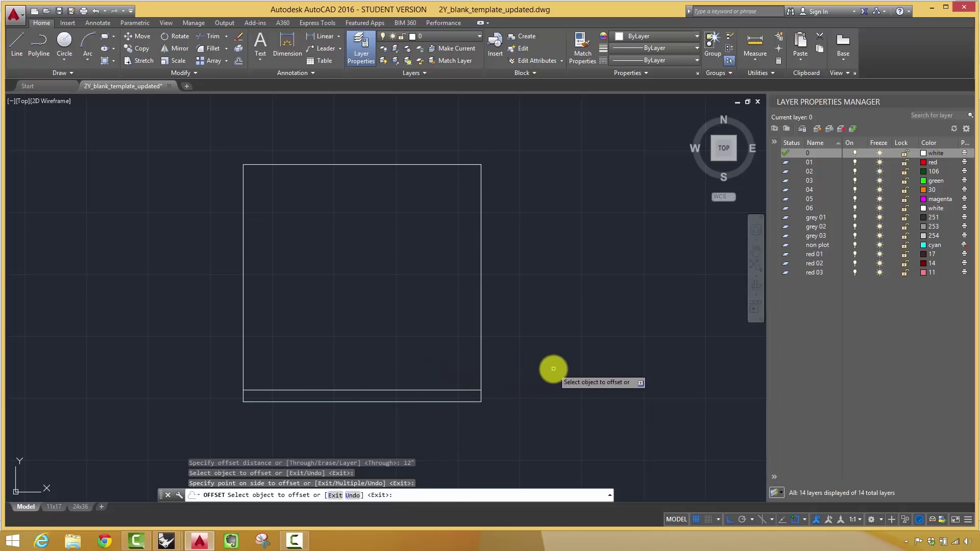
{"action": "left_click", "coordinate": [481, 334]}
{"action": "left_click", "coordinate": [442, 335]}
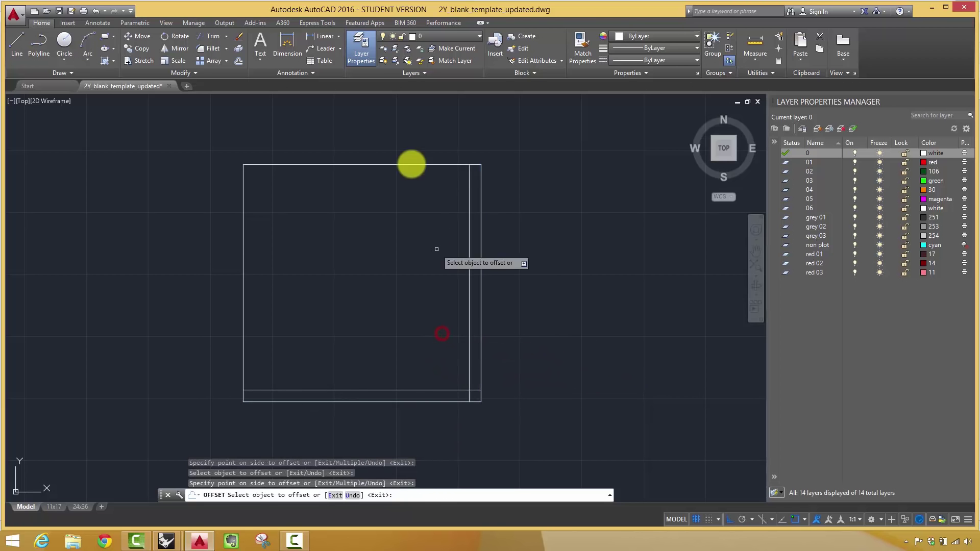
{"action": "left_click", "coordinate": [411, 164]}
{"action": "left_click", "coordinate": [401, 207]}
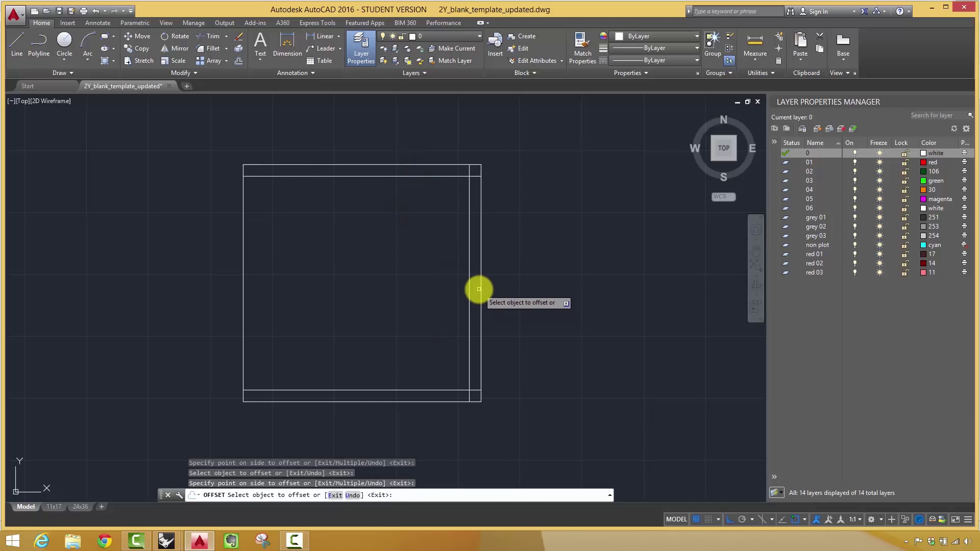
{"action": "key", "text": "Escape"}
{"action": "key", "text": "Escape"}
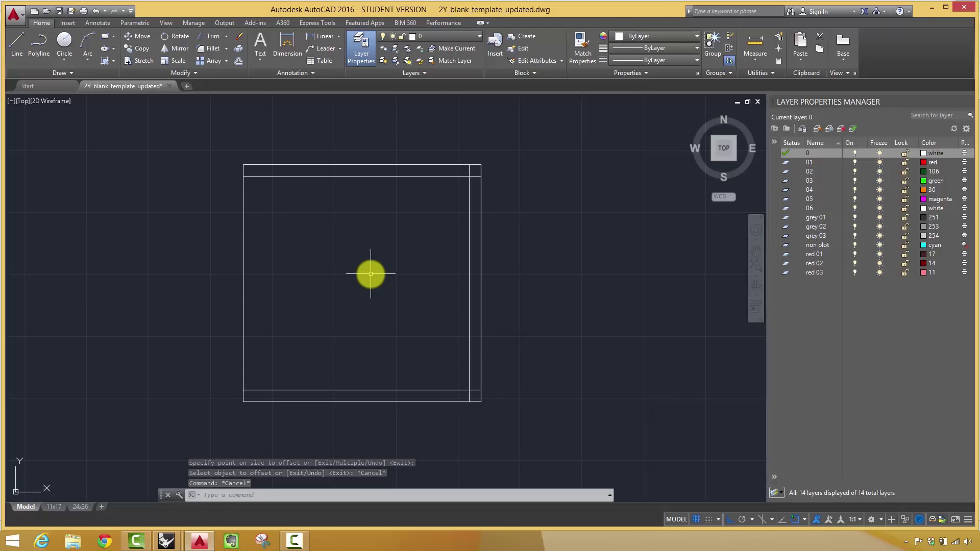
Offset the square's left outer line 6" inward for the thinner wall.
{"action": "key", "text": "Return"}
{"action": "type", "text": "6\""}
{"action": "key", "text": "Return"}
{"action": "left_click", "coordinate": [243, 247]}
{"action": "left_click", "coordinate": [296, 247]}
{"action": "key", "text": "Escape"}
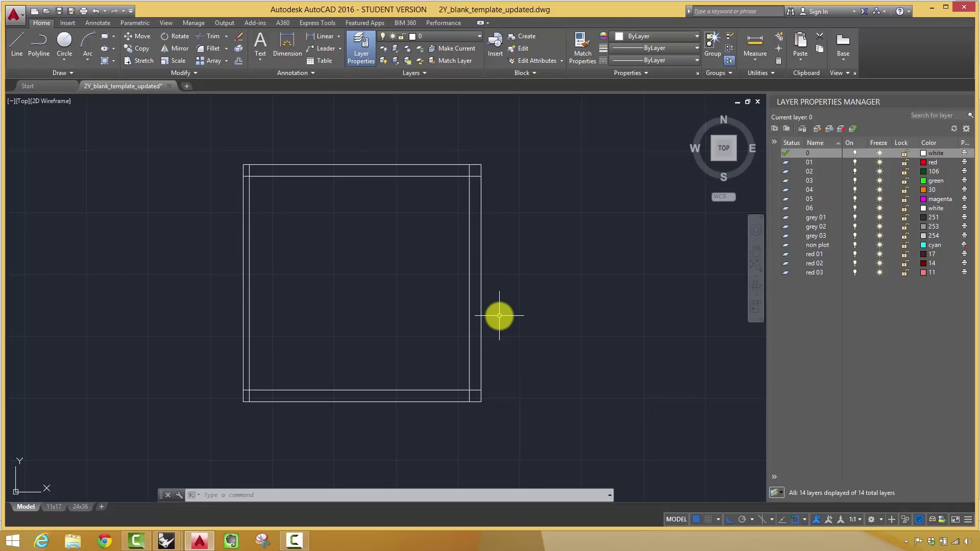
Trim the overlapping ends of the inner wall lines at the upper-right corner.
{"action": "key", "text": "Return"}
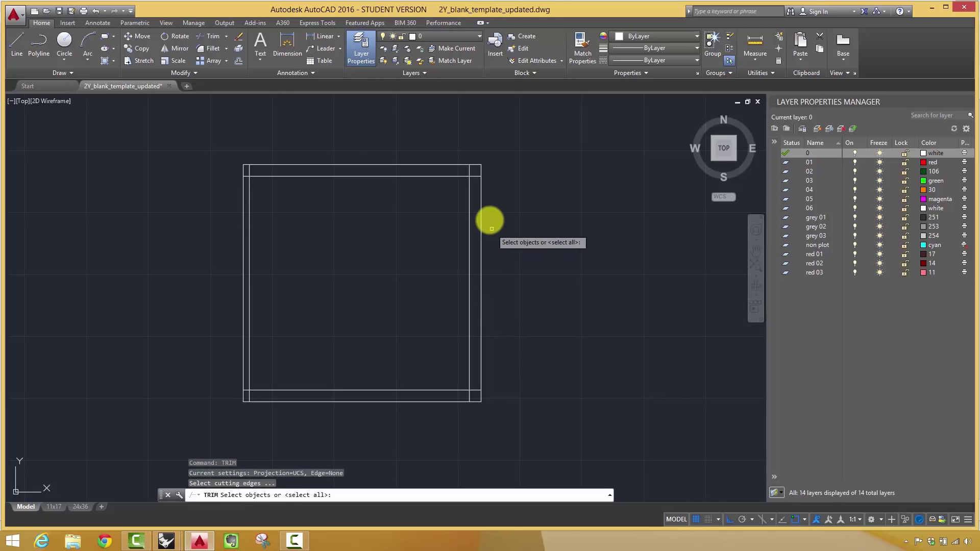
{"action": "left_click", "coordinate": [469, 171]}
{"action": "left_click", "coordinate": [462, 177]}
{"action": "scroll", "coordinate": [460, 186], "scroll_direction": "up", "scroll_amount": 4}
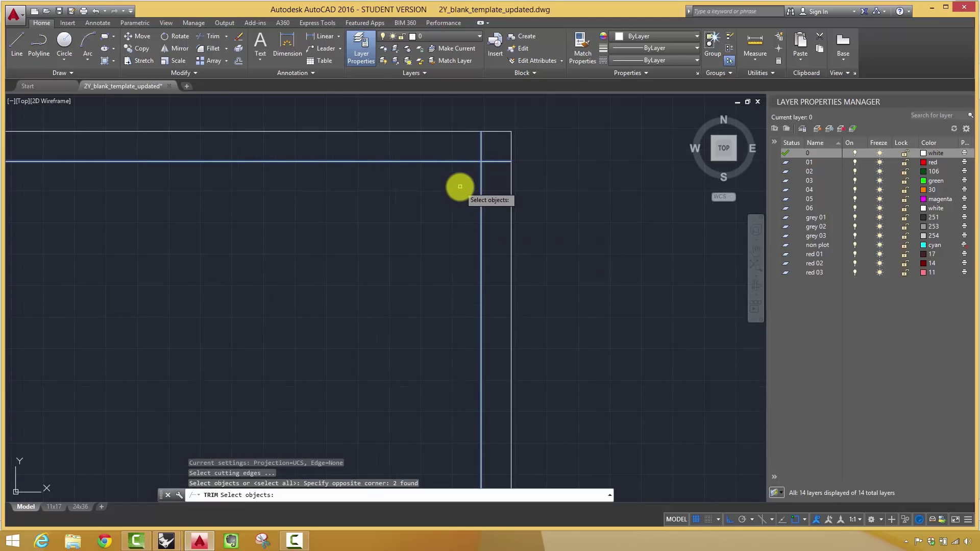
{"action": "right_click", "coordinate": [464, 185]}
{"action": "left_click", "coordinate": [482, 150]}
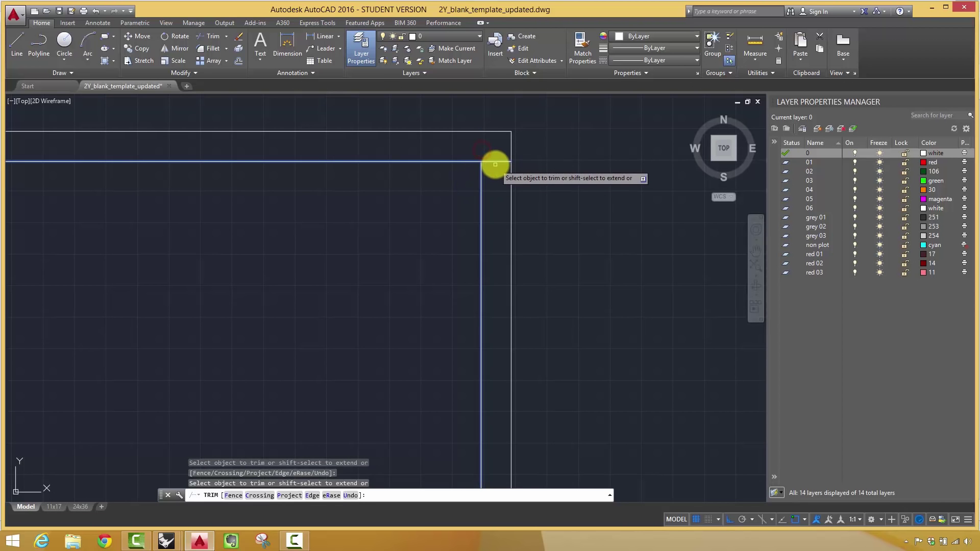
{"action": "left_click", "coordinate": [496, 162]}
{"action": "scroll", "coordinate": [525, 215], "scroll_direction": "down", "scroll_amount": 4}
{"action": "key", "text": "Escape"}
Try a Fillet with a 6" radius on the inner wall lines at the lower-right corner, and undo it.
{"action": "scroll", "coordinate": [528, 300], "scroll_direction": "up", "scroll_amount": 3}
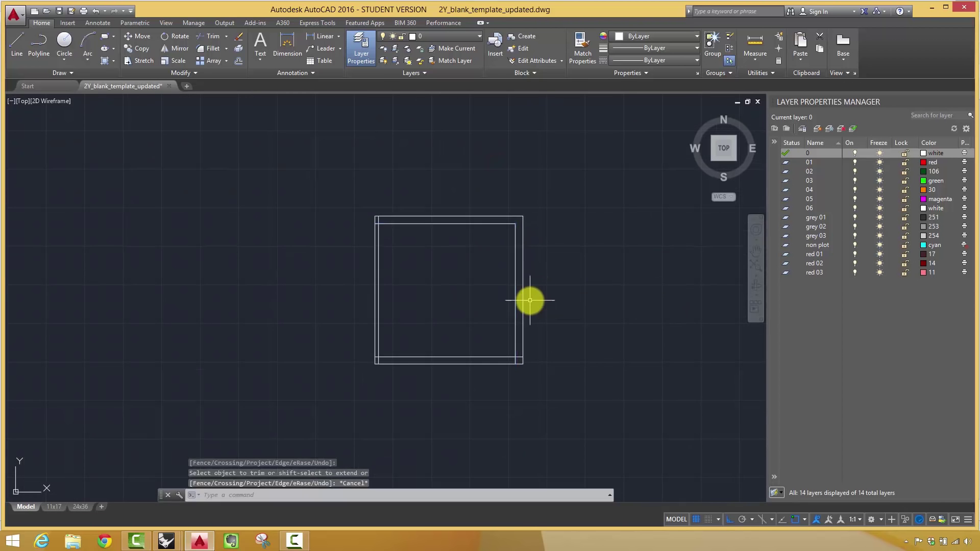
{"action": "scroll", "coordinate": [511, 302], "scroll_direction": "down", "scroll_amount": 3}
{"action": "middle_click_drag", "start_coordinate": [477, 297], "coordinate": [432, 283]}
{"action": "type", "text": "fill"}
{"action": "key", "text": "Return"}
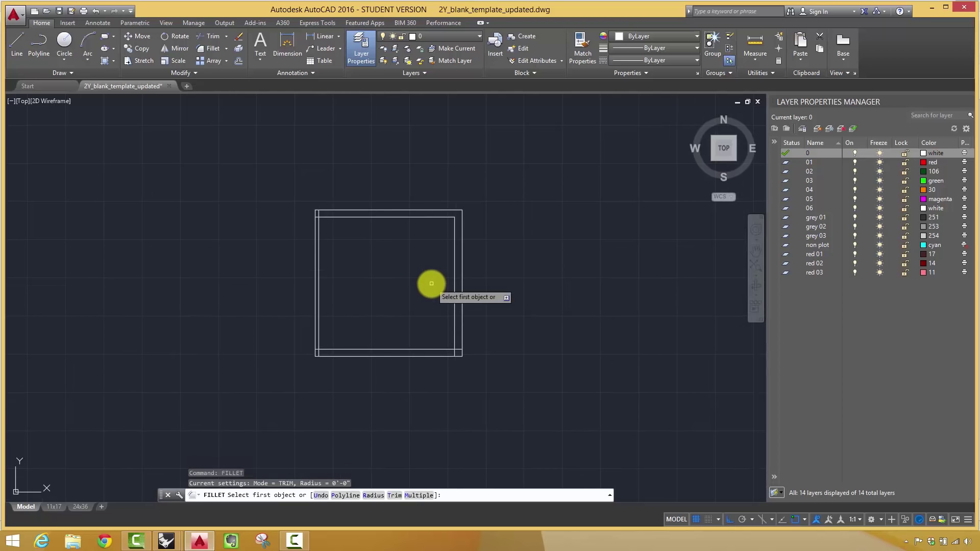
{"action": "scroll", "coordinate": [472, 332], "scroll_direction": "up", "scroll_amount": 5}
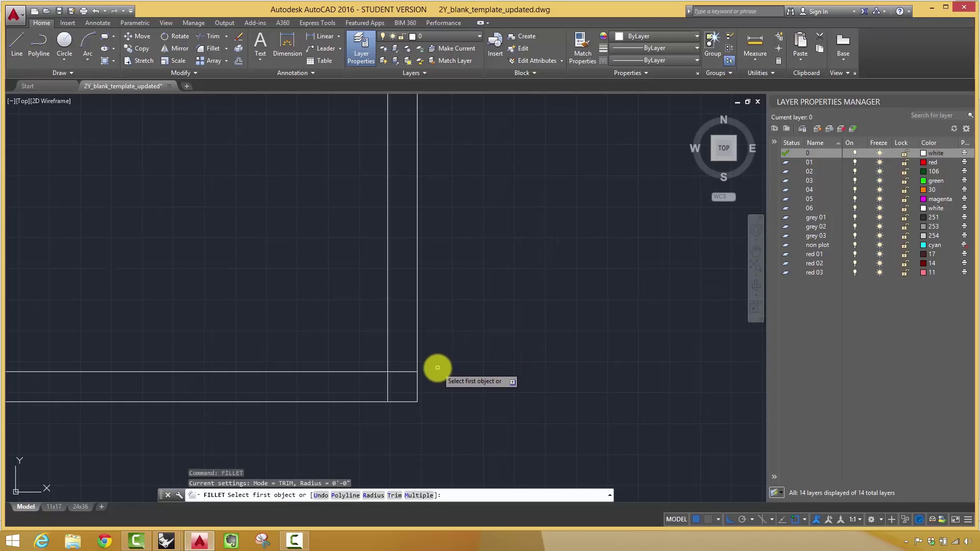
{"action": "type", "text": "r"}
{"action": "key", "text": "Return"}
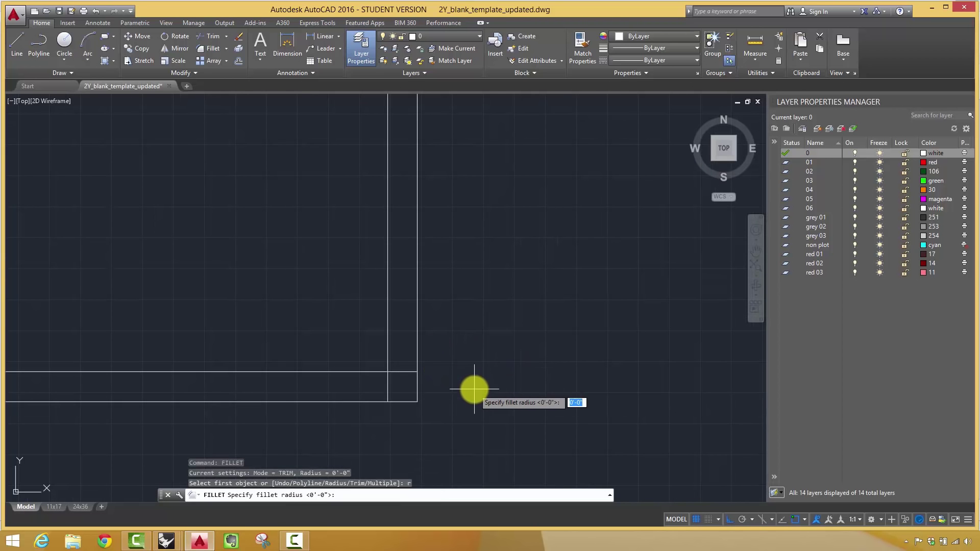
{"action": "type", "text": "6\""}
{"action": "key", "text": "Return"}
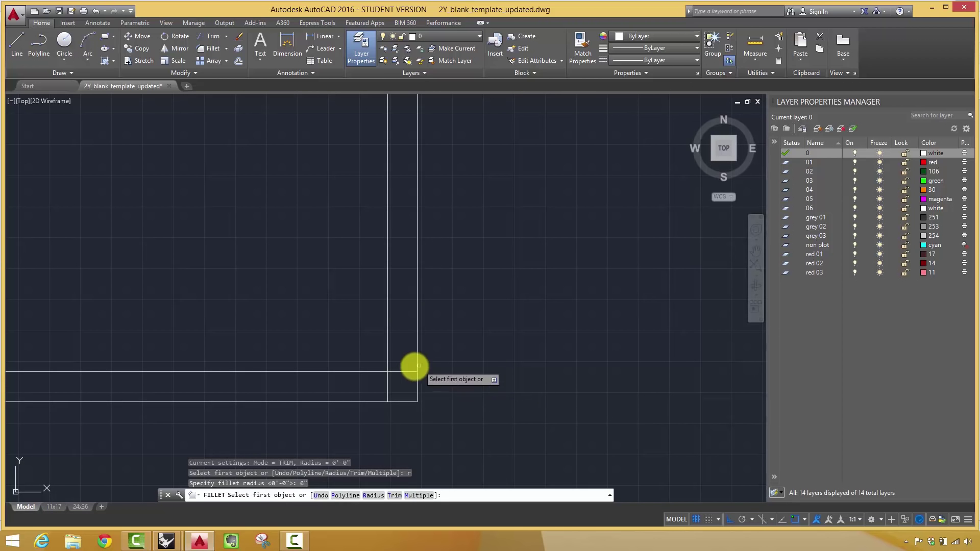
{"action": "left_click", "coordinate": [387, 357]}
{"action": "left_click", "coordinate": [381, 372]}
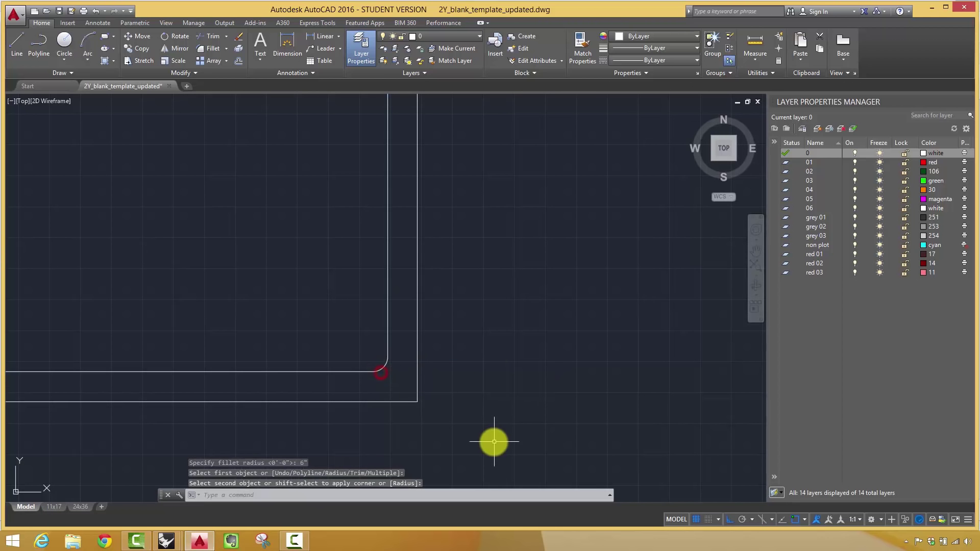
{"action": "scroll", "coordinate": [469, 374], "scroll_direction": "down", "scroll_amount": 3}
{"action": "scroll", "coordinate": [471, 377], "scroll_direction": "up", "scroll_amount": 3}
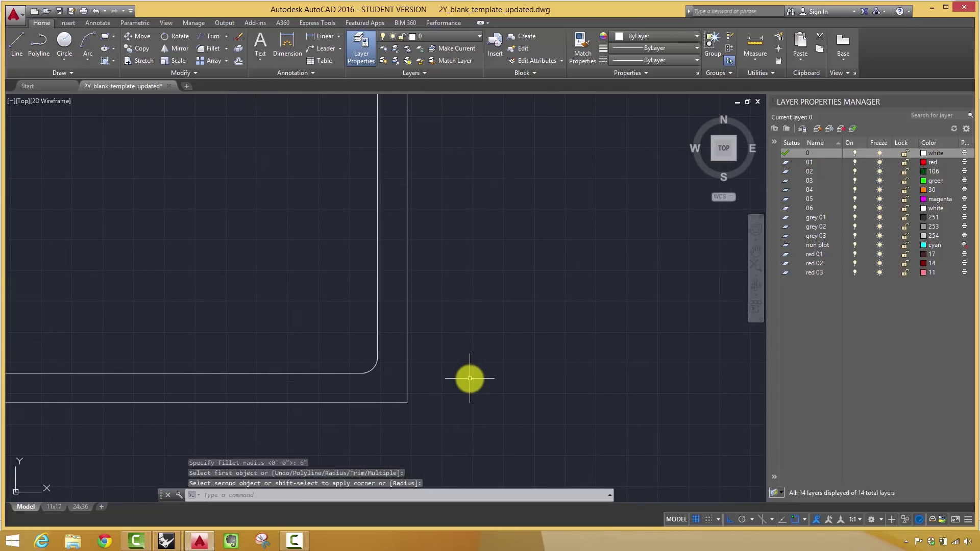
{"action": "key", "text": "ctrl+z"}
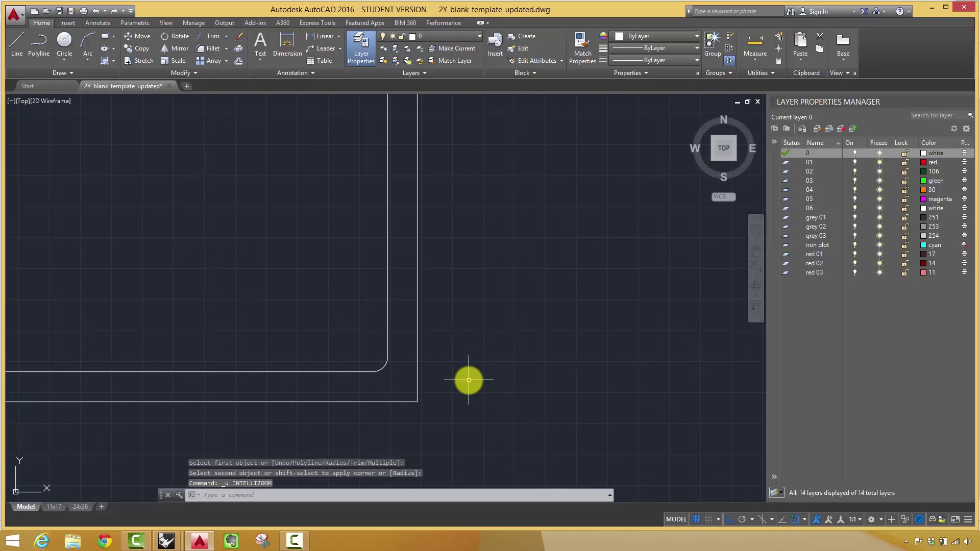
{"action": "key", "text": "ctrl+z"}
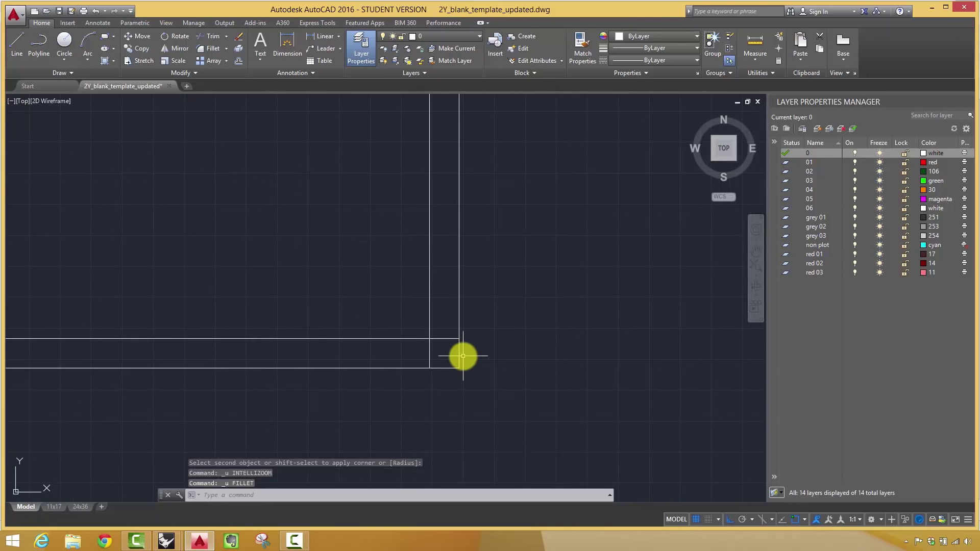
Fillet the inner wall lines at the lower-right corner with radius 0 to make a sharp corner.
{"action": "key", "text": "Return"}
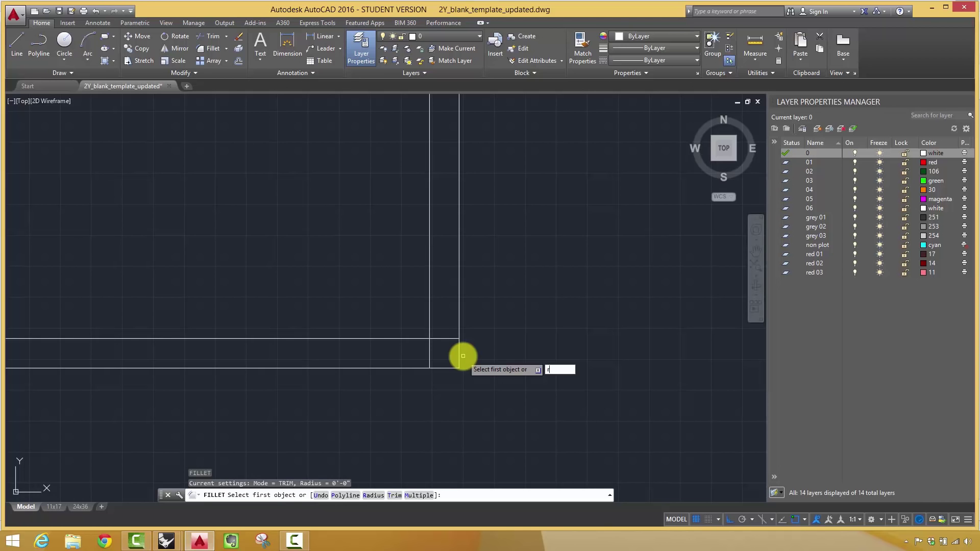
{"action": "key", "text": "Return"}
{"action": "key", "text": "Return"}
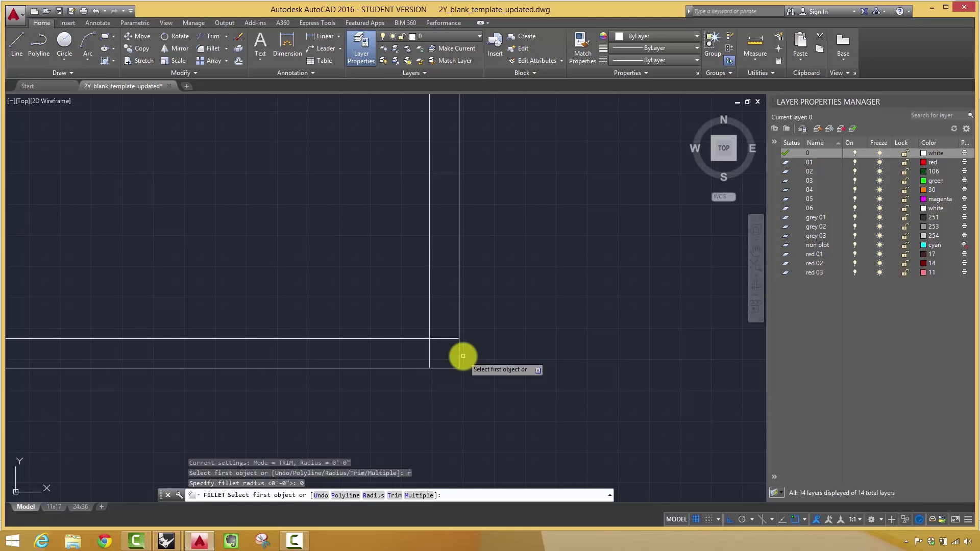
{"action": "left_click", "coordinate": [430, 316]}
{"action": "left_click", "coordinate": [421, 340]}
{"action": "scroll", "coordinate": [356, 300], "scroll_direction": "down", "scroll_amount": 4}
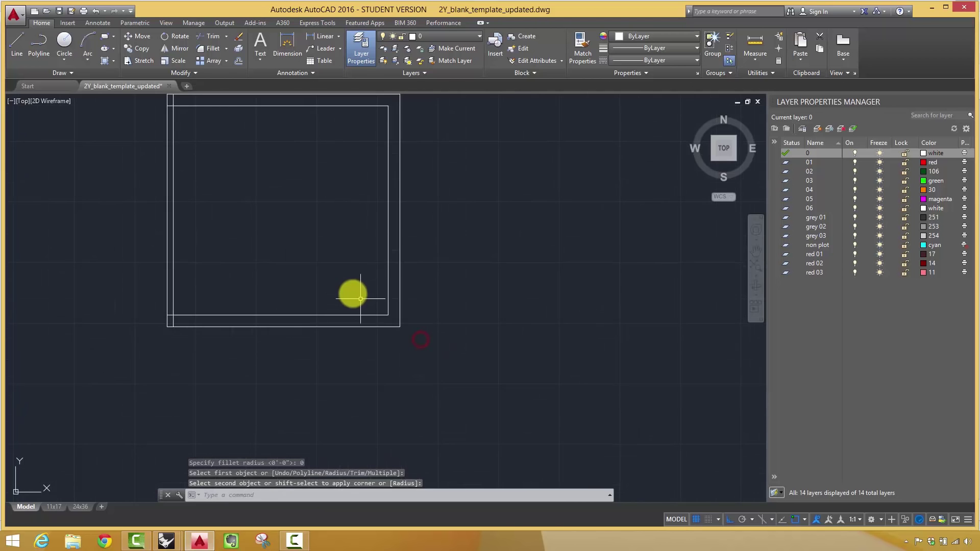
Fillet the inner wall lines into sharp corners at the upper-left and lower-left of the plan.
{"action": "middle_click_drag", "start_coordinate": [328, 258], "coordinate": [393, 334]}
{"action": "key", "text": "Return"}
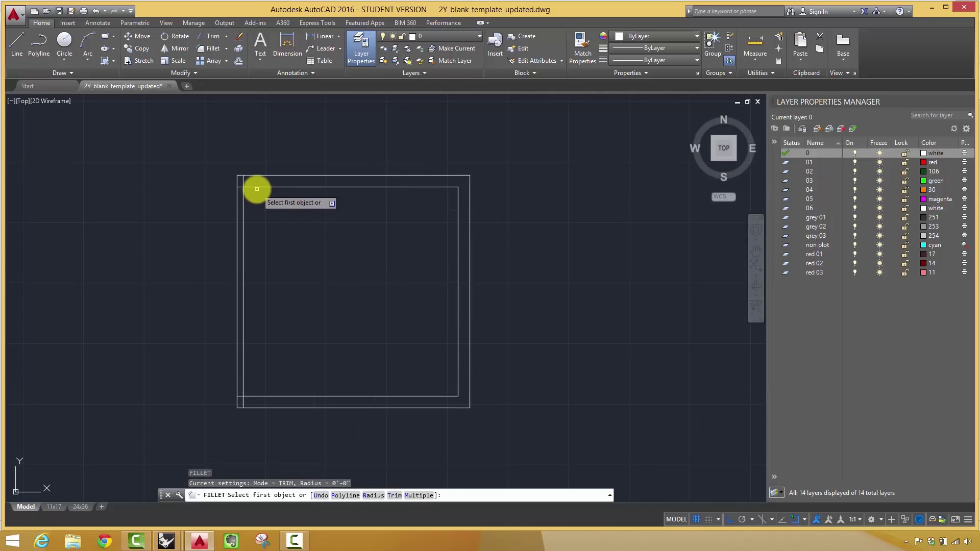
{"action": "left_click", "coordinate": [257, 187]}
{"action": "left_click", "coordinate": [243, 191]}
{"action": "key", "text": "Return"}
{"action": "left_click", "coordinate": [244, 392]}
{"action": "key", "text": "Escape"}
{"action": "key", "text": "Escape"}
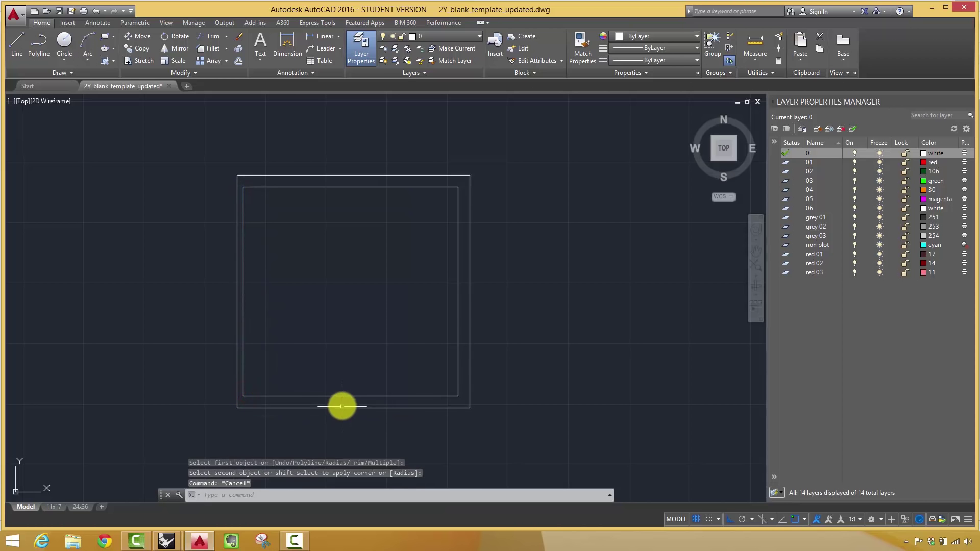
Switch to demo_model in Rhino, check the interior partition's position and thickness on the plan, and return to AutoCAD.
{"action": "middle_click_drag", "start_coordinate": [512, 395], "coordinate": [492, 383]}
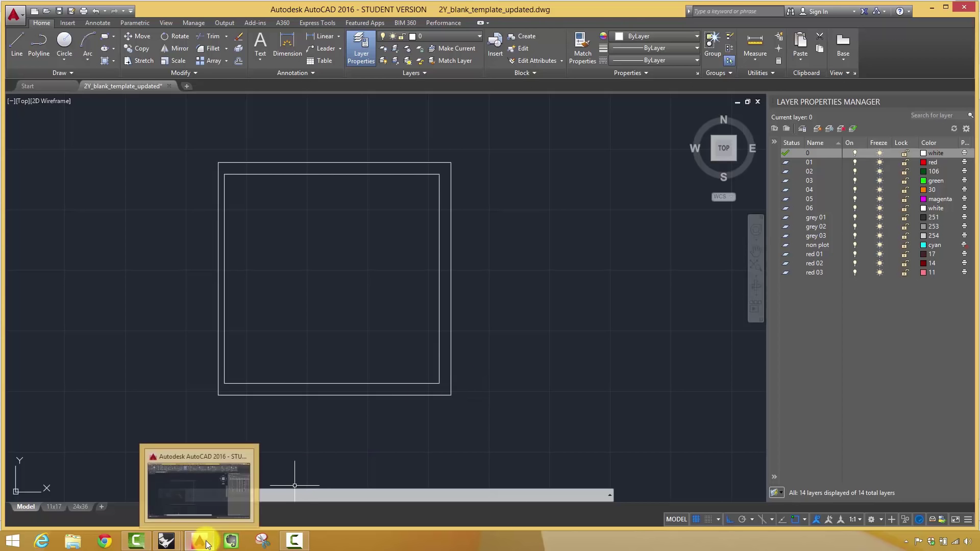
{"action": "mouse_move", "coordinate": [179, 544]}
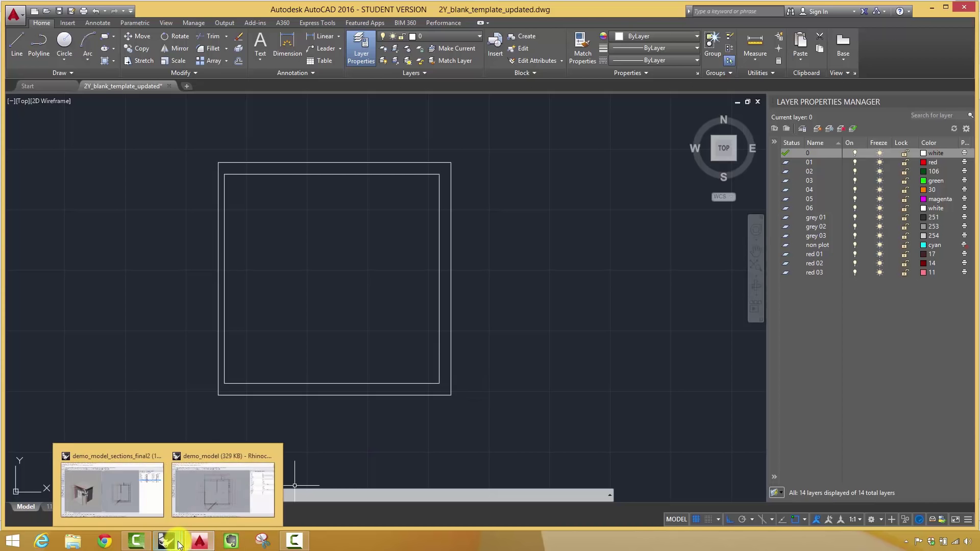
{"action": "left_click", "coordinate": [232, 491]}
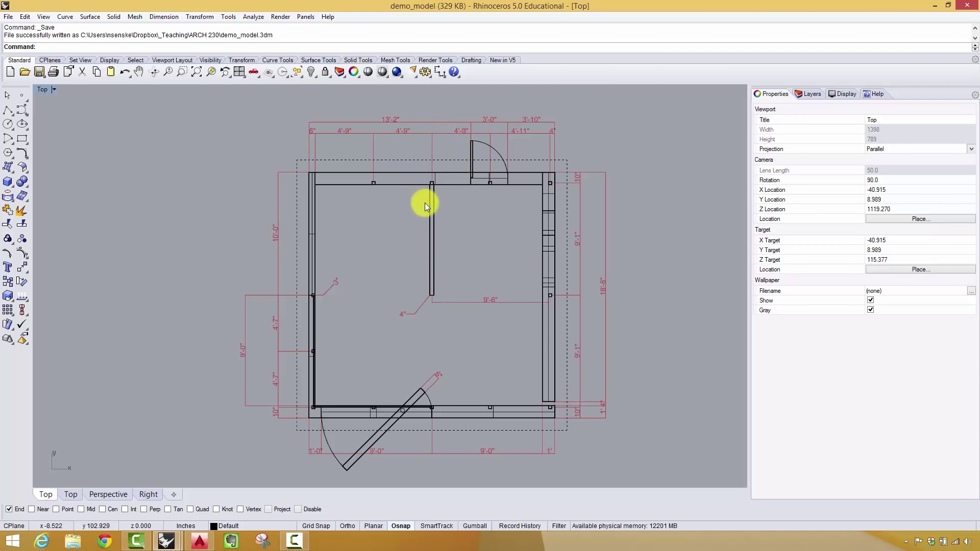
{"action": "left_click", "coordinate": [199, 541]}
Draw a vertical center line from the midpoint of the top outer wall line to the midpoint of the bottom one.
{"action": "middle_click_drag", "start_coordinate": [363, 260], "coordinate": [369, 269]}
{"action": "scroll", "coordinate": [375, 256], "scroll_direction": "up", "scroll_amount": 2}
{"action": "scroll", "coordinate": [365, 241], "scroll_direction": "down", "scroll_amount": 2}
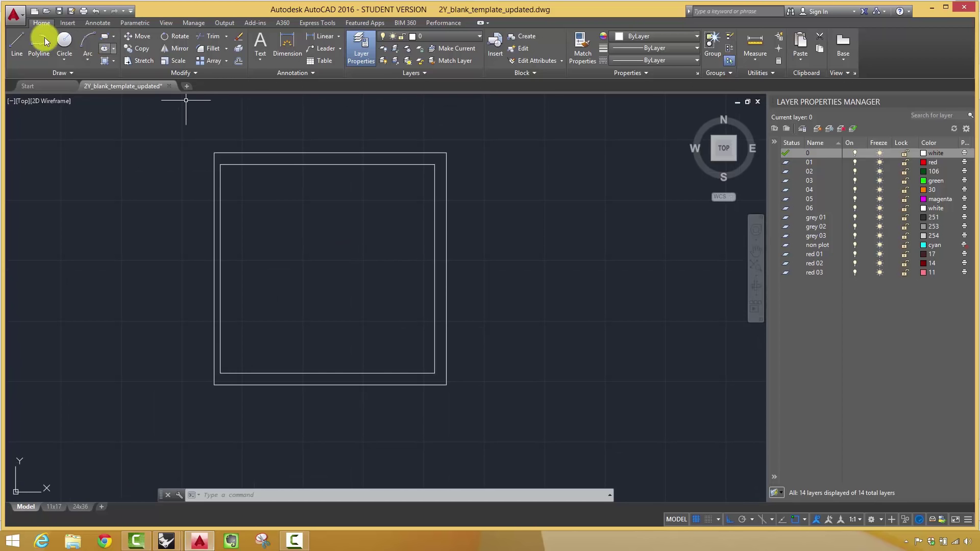
{"action": "left_click", "coordinate": [15, 40]}
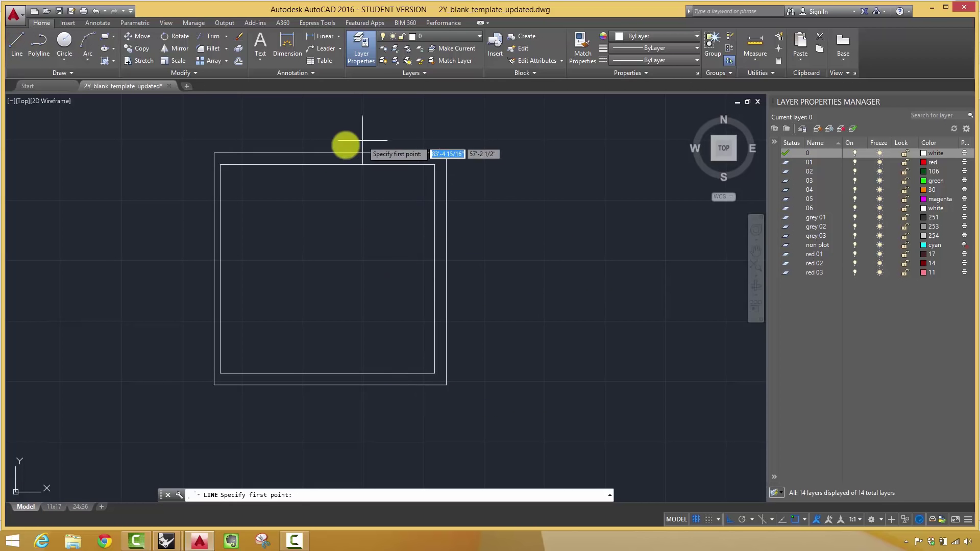
{"action": "left_click", "coordinate": [331, 154]}
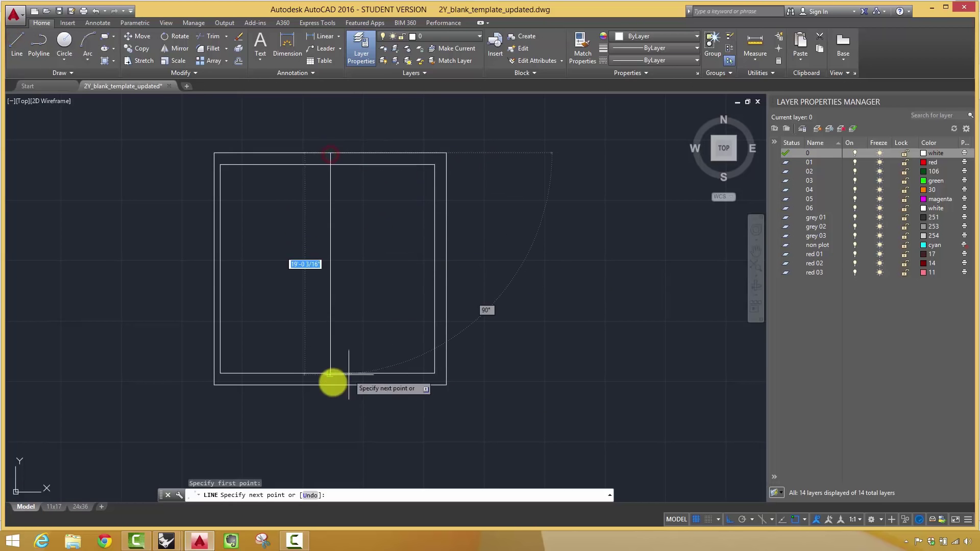
{"action": "left_click", "coordinate": [330, 385]}
{"action": "right_click", "coordinate": [331, 386]}
{"action": "left_click", "coordinate": [356, 392]}
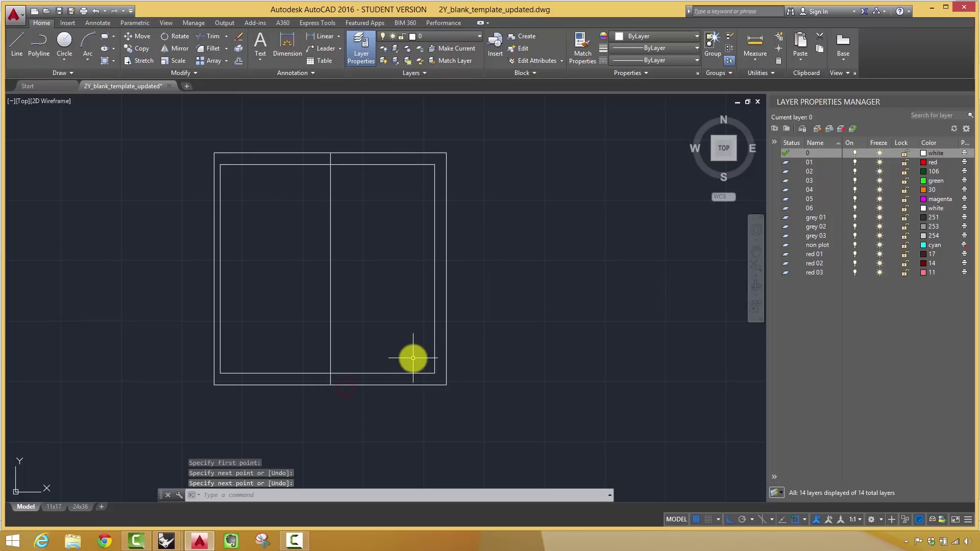
{"action": "middle_click_drag", "start_coordinate": [386, 302], "coordinate": [392, 312]}
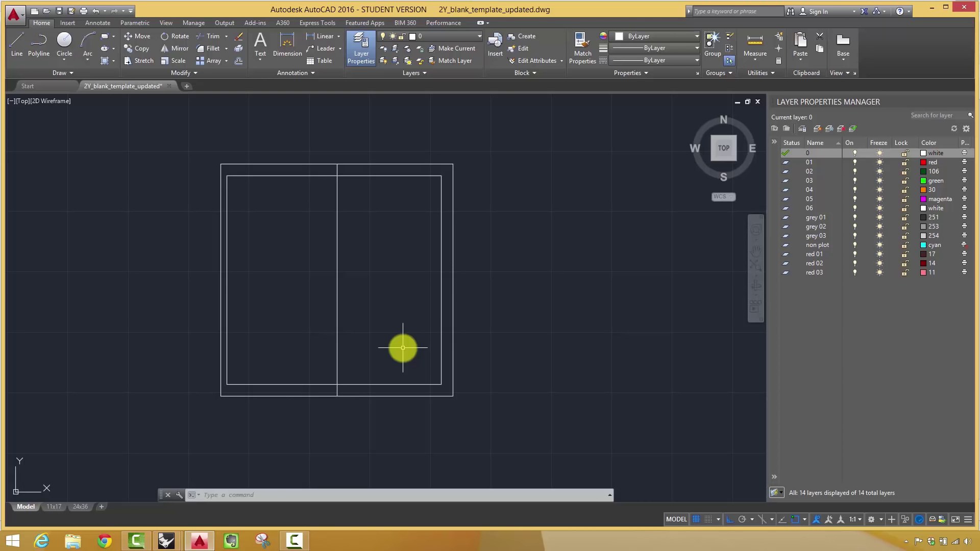
{"action": "scroll", "coordinate": [397, 276], "scroll_direction": "up", "scroll_amount": 2}
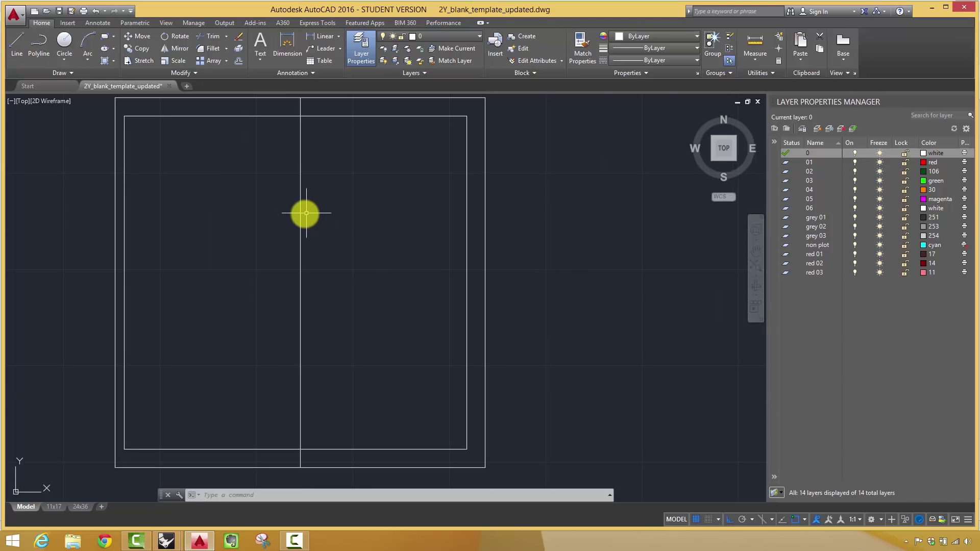
{"action": "middle_click_drag", "start_coordinate": [327, 222], "coordinate": [346, 247]}
{"action": "left_click", "coordinate": [320, 129]}
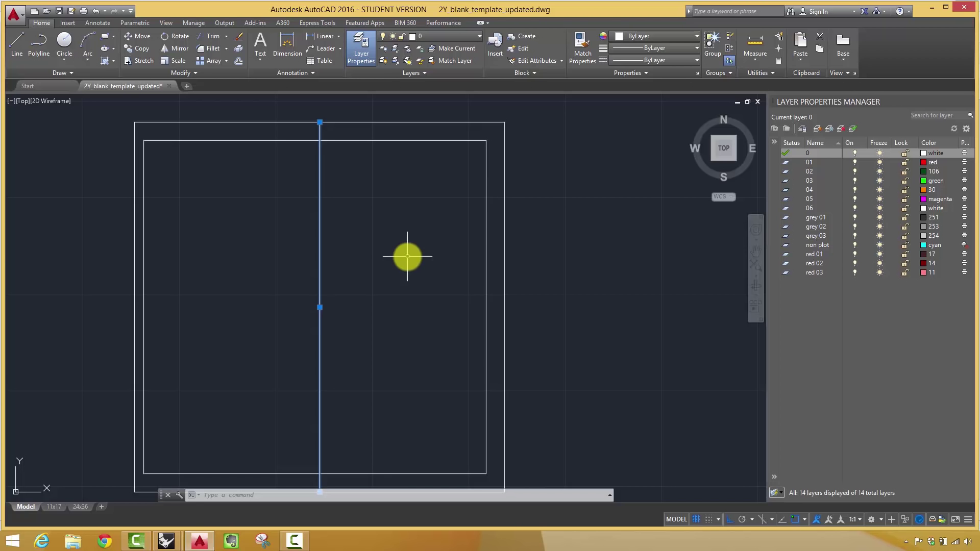
{"action": "key", "text": "Escape"}
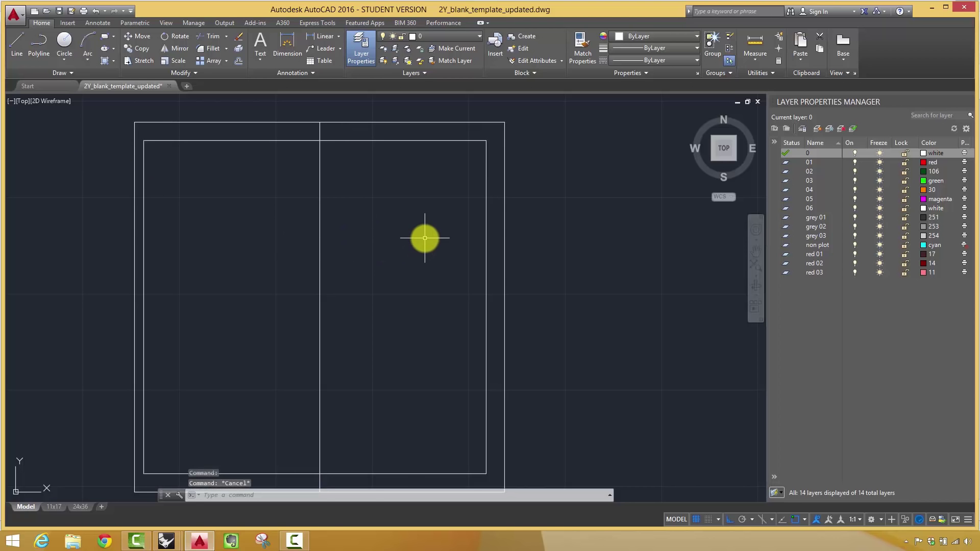
Try offsetting the vertical center line 4" to the left, and delete the offset copy.
{"action": "type", "text": "o"}
{"action": "key", "text": "Return"}
{"action": "key", "text": "Return"}
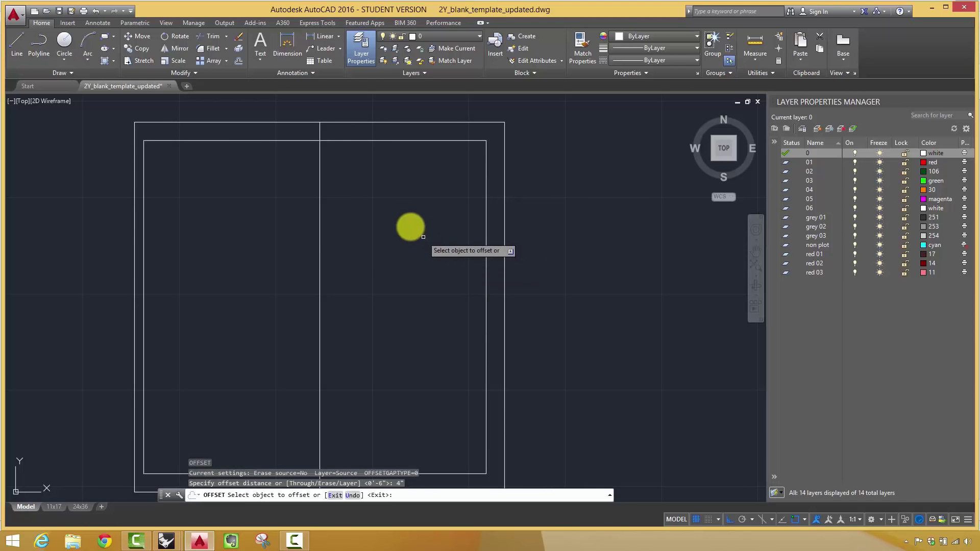
{"action": "left_click", "coordinate": [319, 226]}
{"action": "left_click", "coordinate": [276, 228]}
{"action": "scroll", "coordinate": [420, 247], "scroll_direction": "down", "scroll_amount": 3}
{"action": "scroll", "coordinate": [437, 256], "scroll_direction": "up", "scroll_amount": 2}
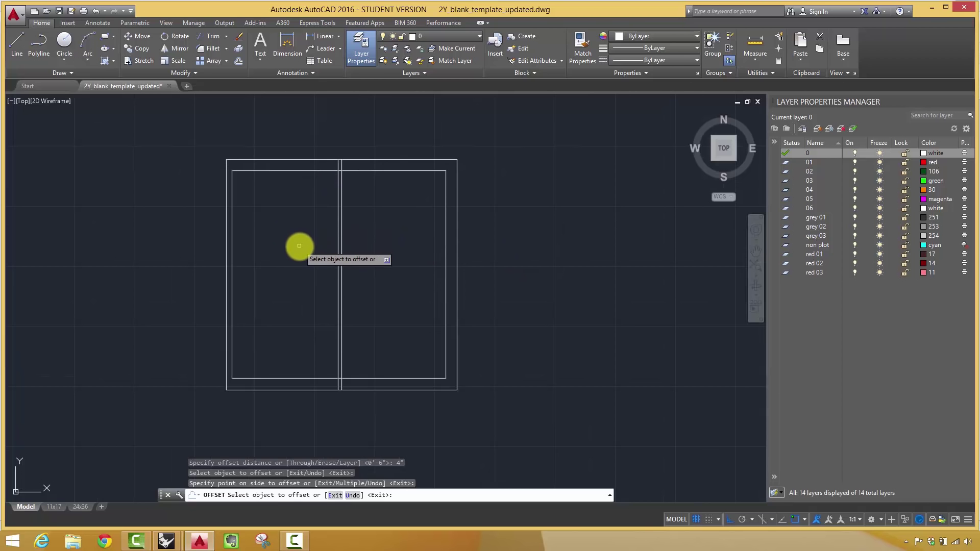
{"action": "key", "text": "Escape"}
{"action": "left_click", "coordinate": [338, 221]}
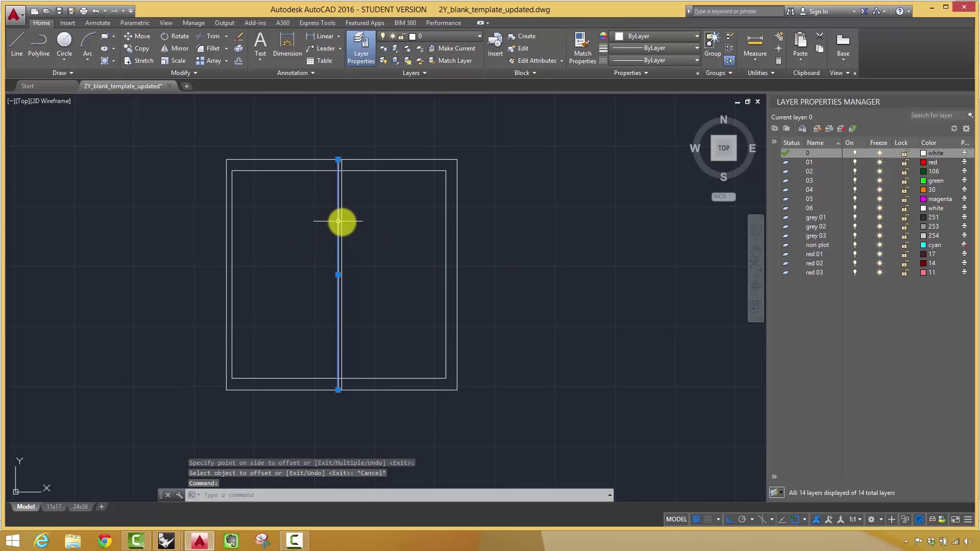
{"action": "key", "text": "Delete"}
Offset the vertical center line 2" to each side to form the faces of the interior partition.
{"action": "type", "text": "off"}
{"action": "key", "text": "Return"}
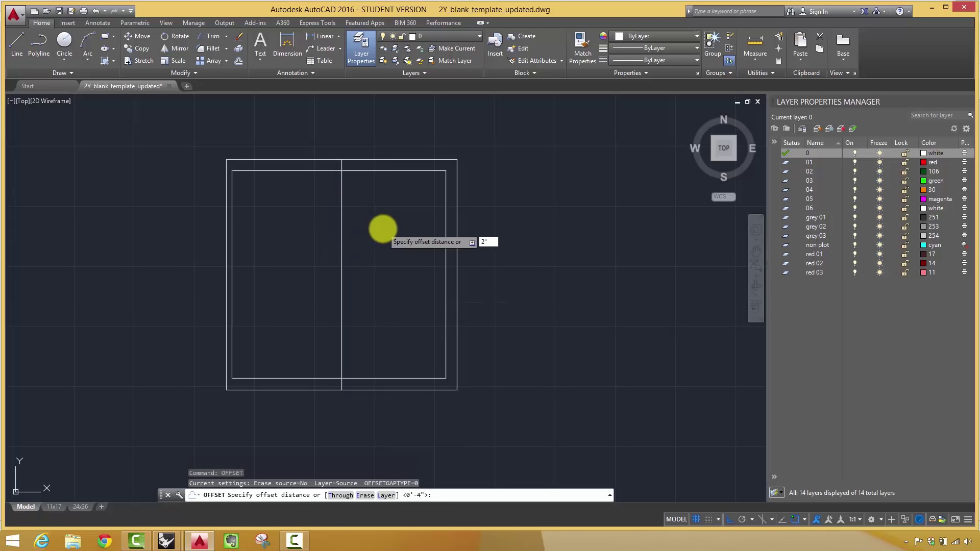
{"action": "type", "text": "2\""}
{"action": "key", "text": "Return"}
{"action": "scroll", "coordinate": [383, 232], "scroll_direction": "up", "scroll_amount": 2}
{"action": "left_click", "coordinate": [317, 232]}
{"action": "left_click", "coordinate": [347, 227]}
{"action": "scroll", "coordinate": [322, 228], "scroll_direction": "up", "scroll_amount": 2}
{"action": "left_click", "coordinate": [306, 230]}
{"action": "left_click", "coordinate": [281, 228]}
{"action": "key", "text": "Escape"}
Delete the original center line between the two partition lines.
{"action": "left_click", "coordinate": [305, 228]}
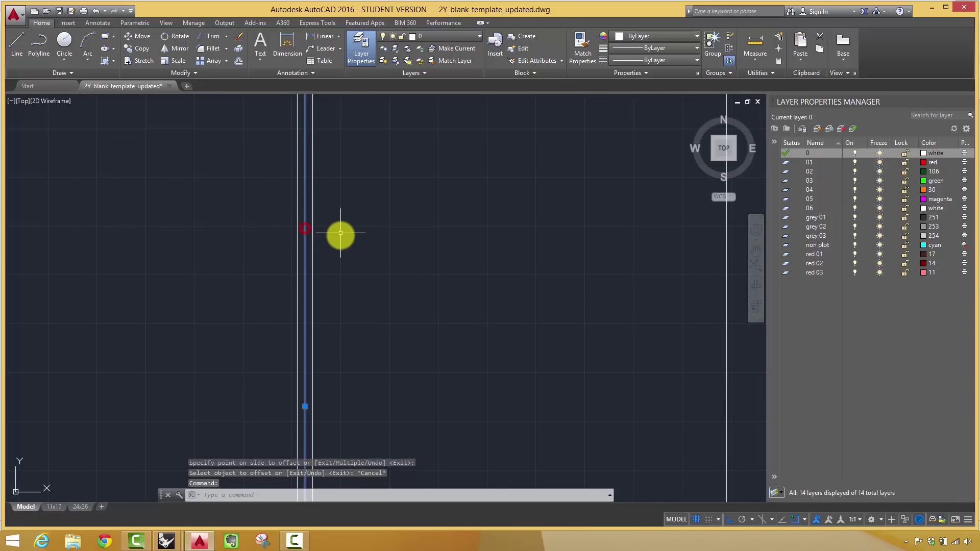
{"action": "key", "text": "Delete"}
{"action": "scroll", "coordinate": [357, 235], "scroll_direction": "down", "scroll_amount": 8}
{"action": "scroll", "coordinate": [403, 255], "scroll_direction": "up", "scroll_amount": 3}
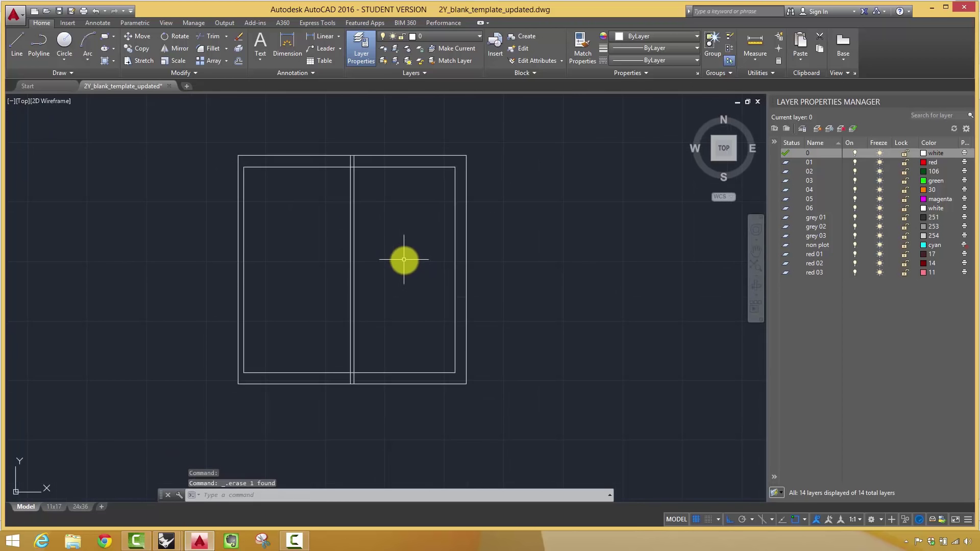
{"action": "middle_click_drag", "start_coordinate": [403, 269], "coordinate": [448, 264]}
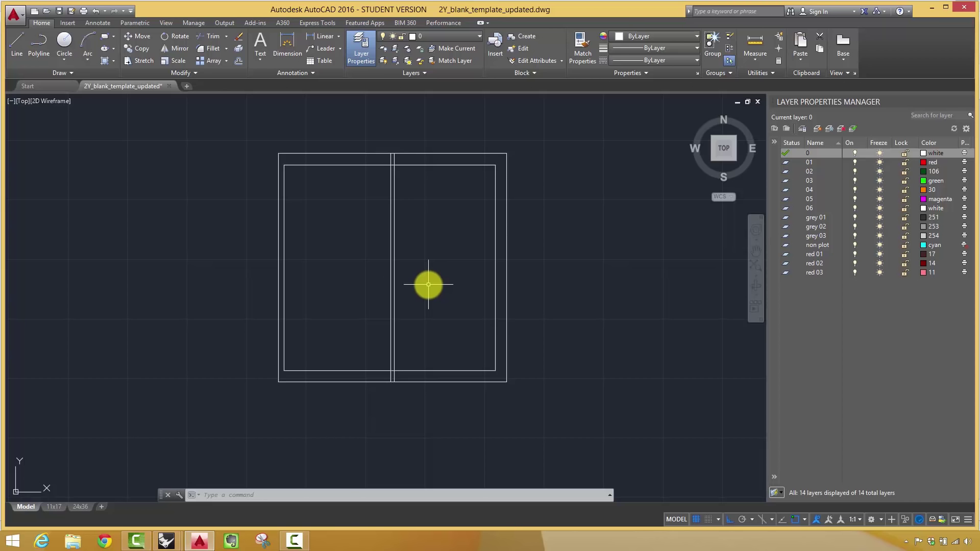
{"action": "scroll", "coordinate": [376, 175], "scroll_direction": "up", "scroll_amount": 4}
{"action": "scroll", "coordinate": [374, 127], "scroll_direction": "down", "scroll_amount": 4}
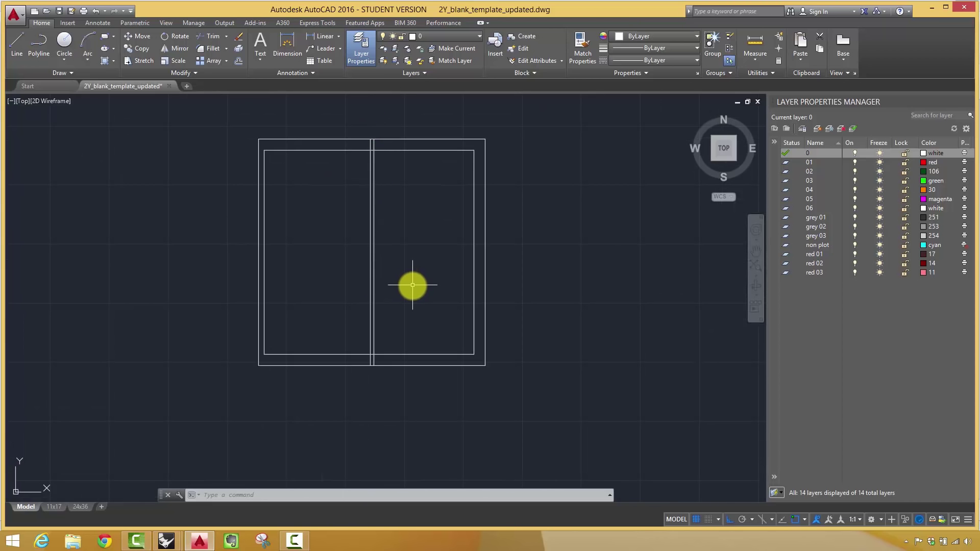
{"action": "middle_click_drag", "start_coordinate": [413, 284], "coordinate": [420, 289]}
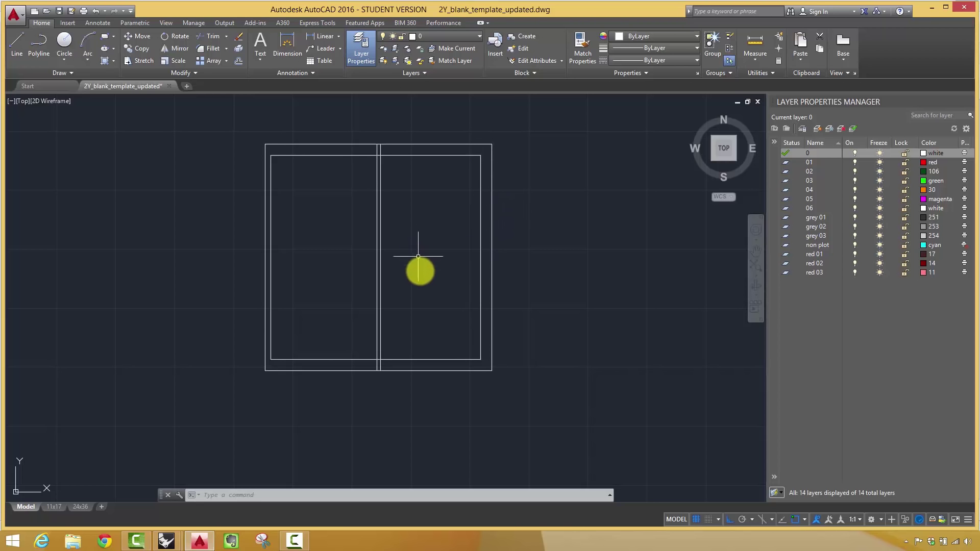
{"action": "middle_click_drag", "start_coordinate": [421, 268], "coordinate": [428, 277]}
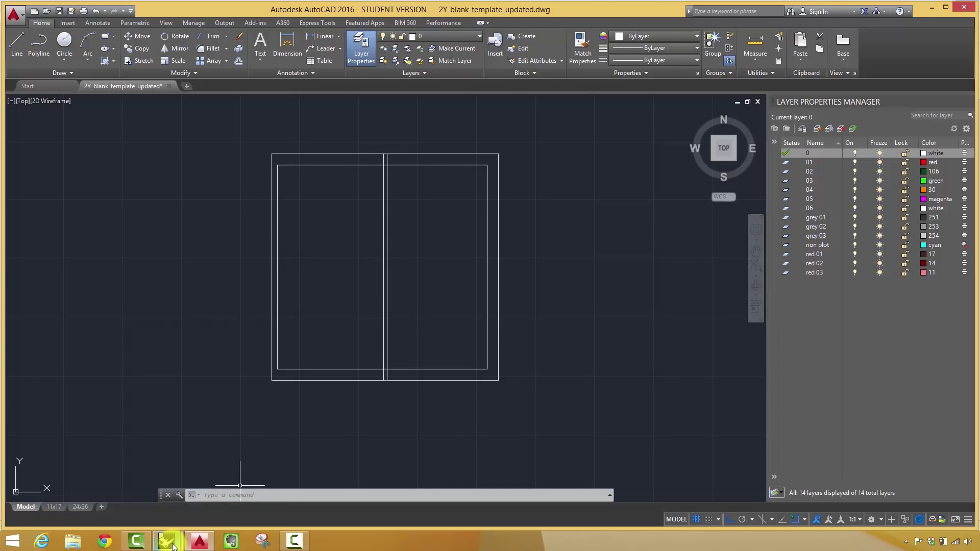
Switch to Rhino to check the partition's length in the dimensioned demo_model plan, and return to the AutoCAD drawing.
{"action": "mouse_move", "coordinate": [173, 546]}
{"action": "left_click", "coordinate": [201, 508]}
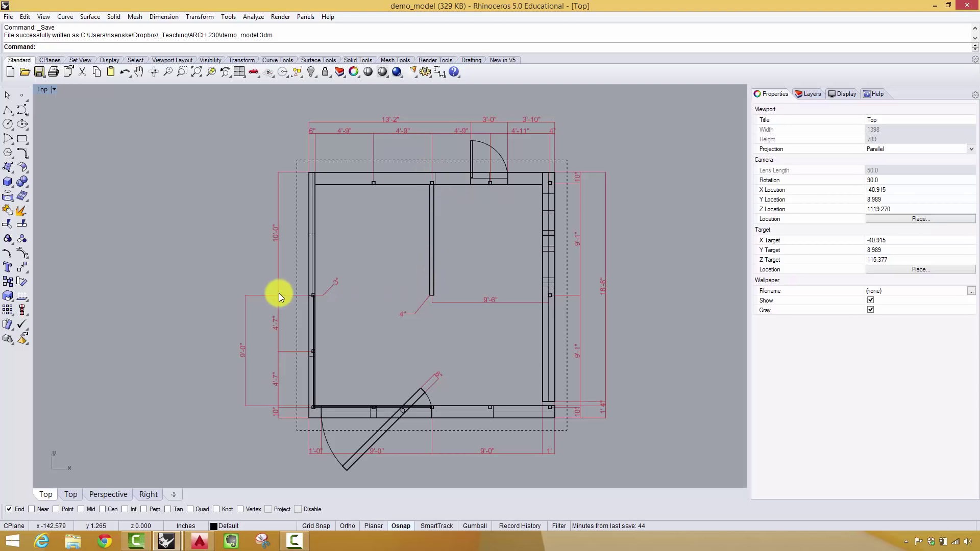
{"action": "left_click", "coordinate": [199, 541]}
Draw a horizontal line from the midpoint of the left outer wall line to the partition's right face.
{"action": "left_click", "coordinate": [13, 51]}
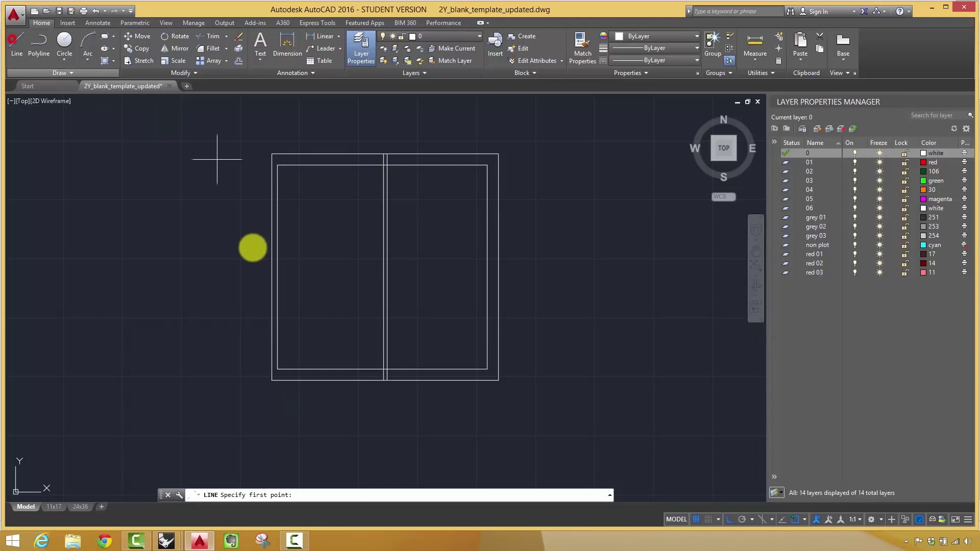
{"action": "left_click", "coordinate": [270, 268]}
{"action": "scroll", "coordinate": [386, 268], "scroll_direction": "up", "scroll_amount": 8}
{"action": "left_click", "coordinate": [359, 288]}
{"action": "scroll", "coordinate": [439, 275], "scroll_direction": "down", "scroll_amount": 8}
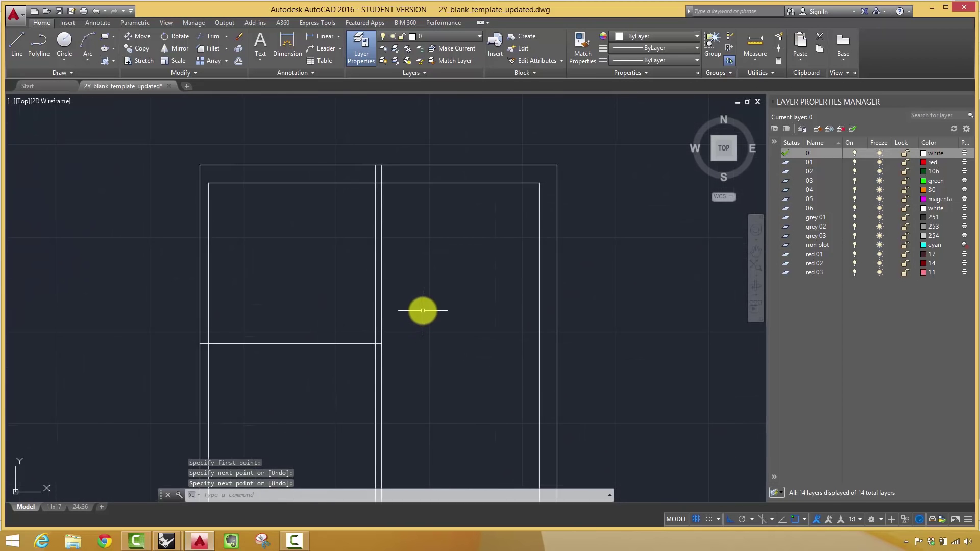
Try a zero-radius Fillet between the top inner wall line and the partition's left face, and undo it.
{"action": "type", "text": "f"}
{"action": "key", "text": "Return"}
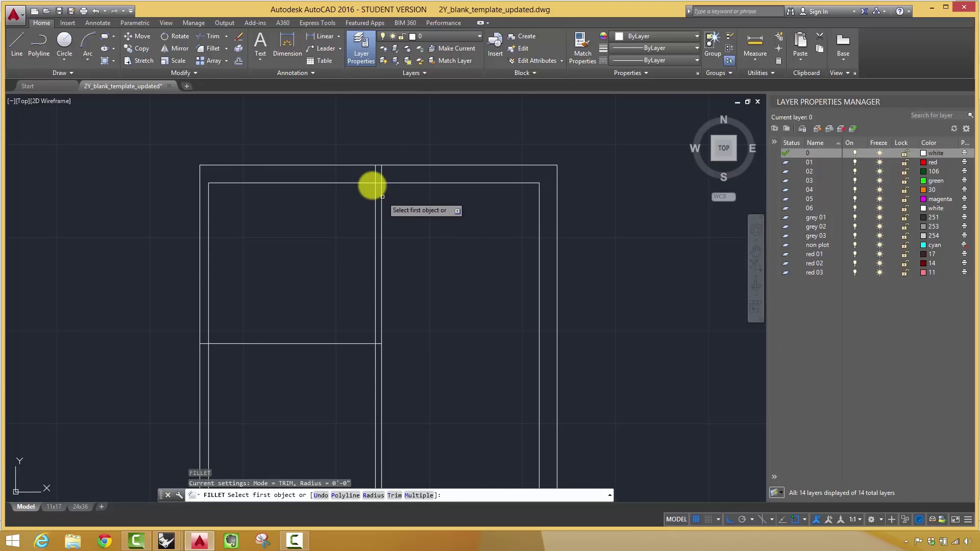
{"action": "left_click", "coordinate": [368, 184]}
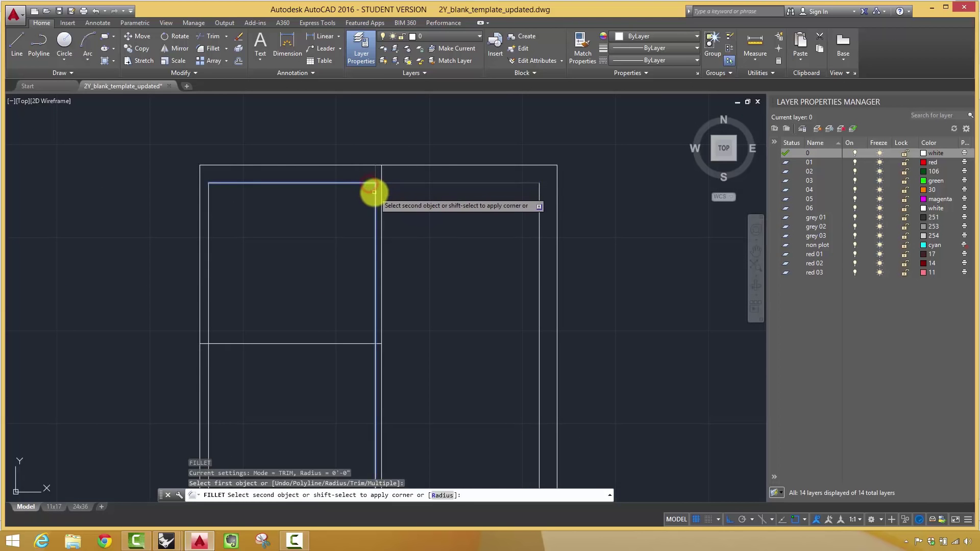
{"action": "left_click", "coordinate": [375, 193]}
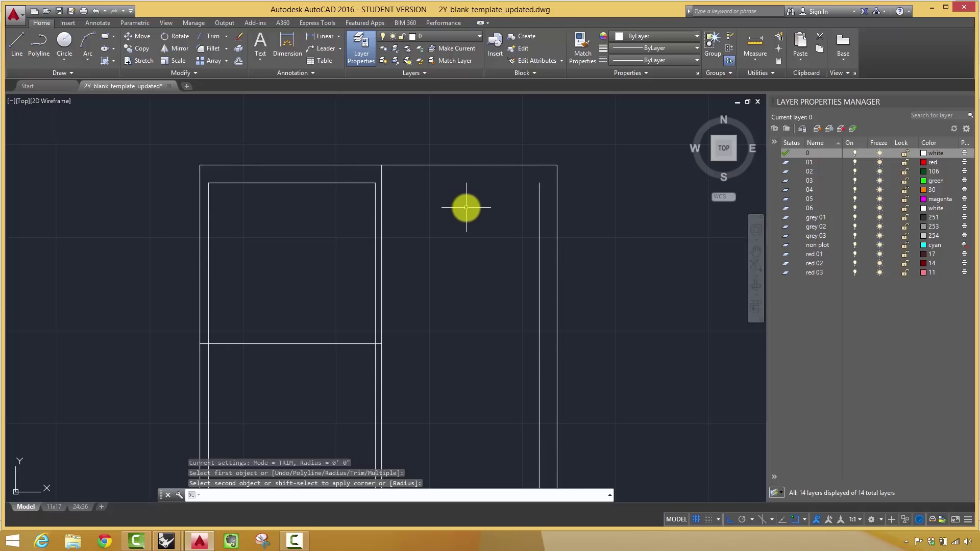
{"action": "key", "text": "ctrl+z"}
Trim the horizontal line outside the partition and the partition lines below it, leaving a capped partition end.
{"action": "type", "text": "trim"}
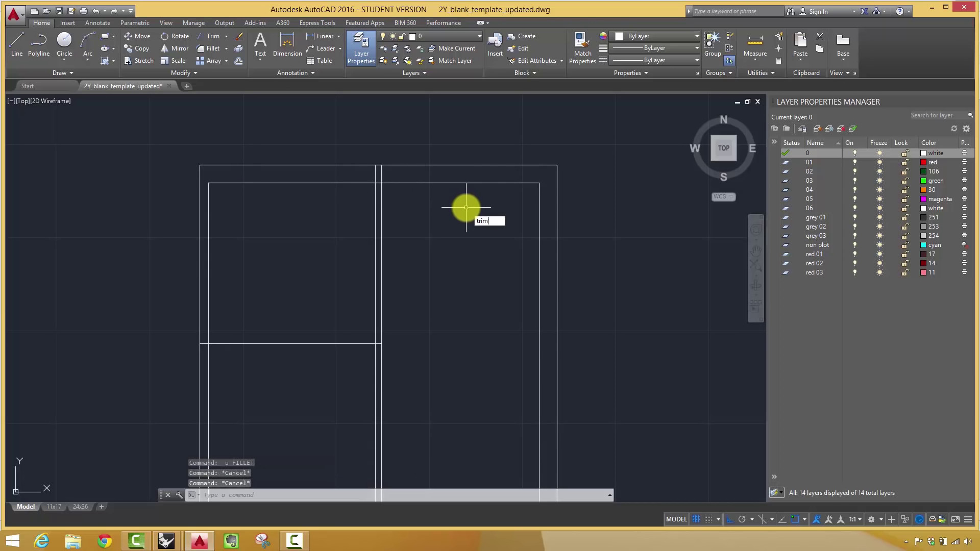
{"action": "key", "text": "Return"}
{"action": "left_click", "coordinate": [445, 195]}
{"action": "left_click", "coordinate": [370, 173]}
{"action": "left_click", "coordinate": [398, 353]}
{"action": "left_click", "coordinate": [352, 316]}
{"action": "key", "text": "Return"}
{"action": "left_click", "coordinate": [351, 369]}
{"action": "left_click", "coordinate": [335, 333]}
{"action": "left_click", "coordinate": [376, 368]}
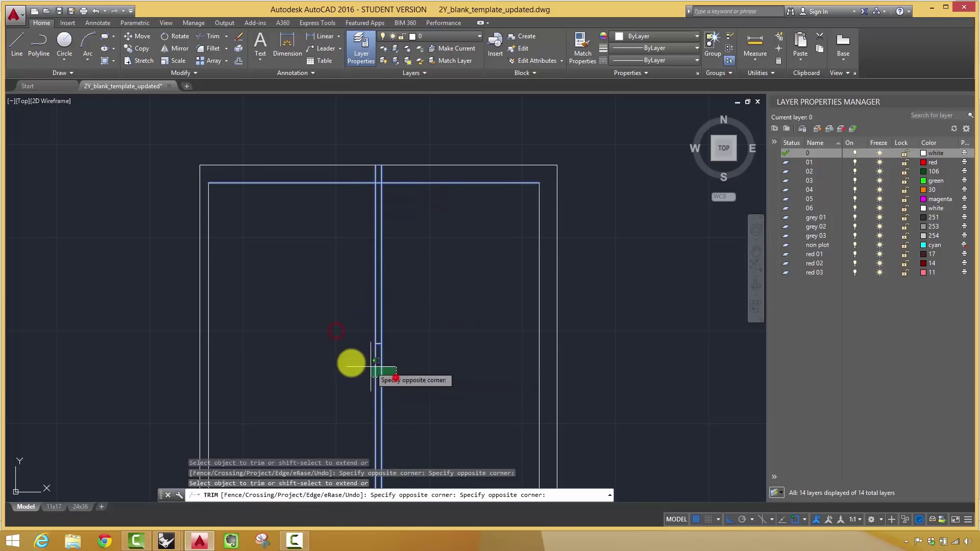
{"action": "left_click", "coordinate": [346, 361]}
Trim the partition lines inside the top wall and the inner wall line between the partition faces.
{"action": "left_click", "coordinate": [405, 191]}
{"action": "left_click", "coordinate": [389, 174]}
{"action": "left_click", "coordinate": [367, 170]}
{"action": "scroll", "coordinate": [411, 228], "scroll_direction": "up", "scroll_amount": 10}
{"action": "scroll", "coordinate": [422, 240], "scroll_direction": "down", "scroll_amount": 10}
{"action": "key", "text": "Escape"}
{"action": "key", "text": "Escape"}
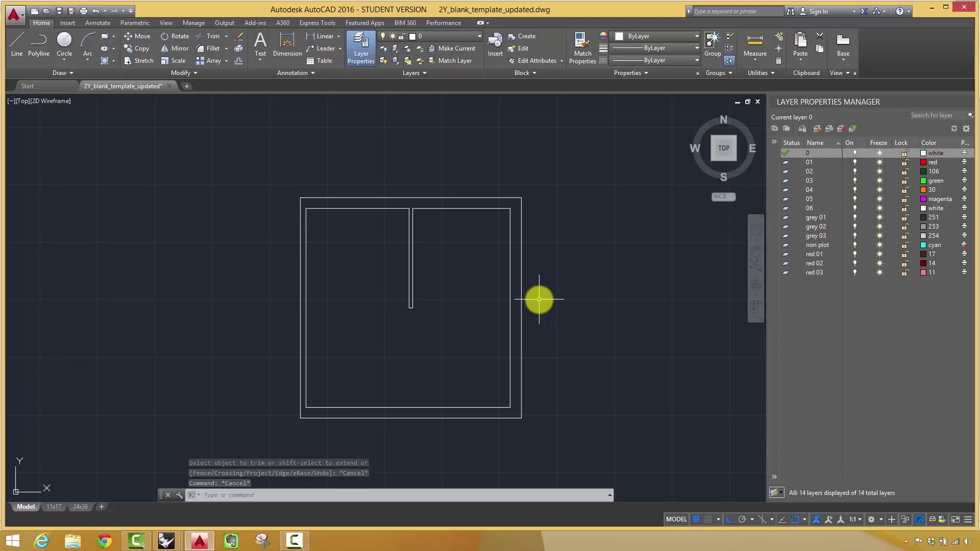
Try closing the gap in the top inner wall line with a short line across the partition, and undo it.
{"action": "scroll", "coordinate": [439, 217], "scroll_direction": "up", "scroll_amount": 3}
{"action": "scroll", "coordinate": [352, 199], "scroll_direction": "up", "scroll_amount": 1}
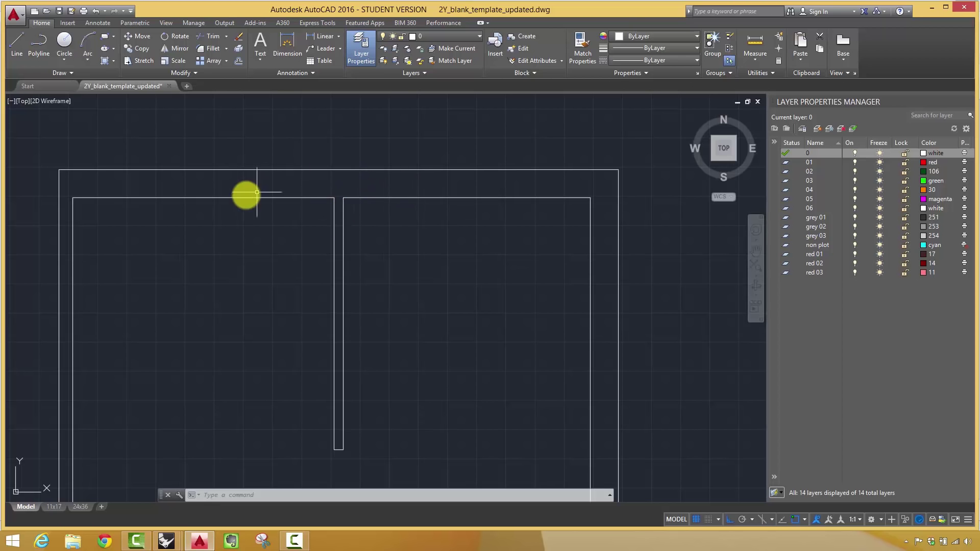
{"action": "left_click", "coordinate": [17, 45]}
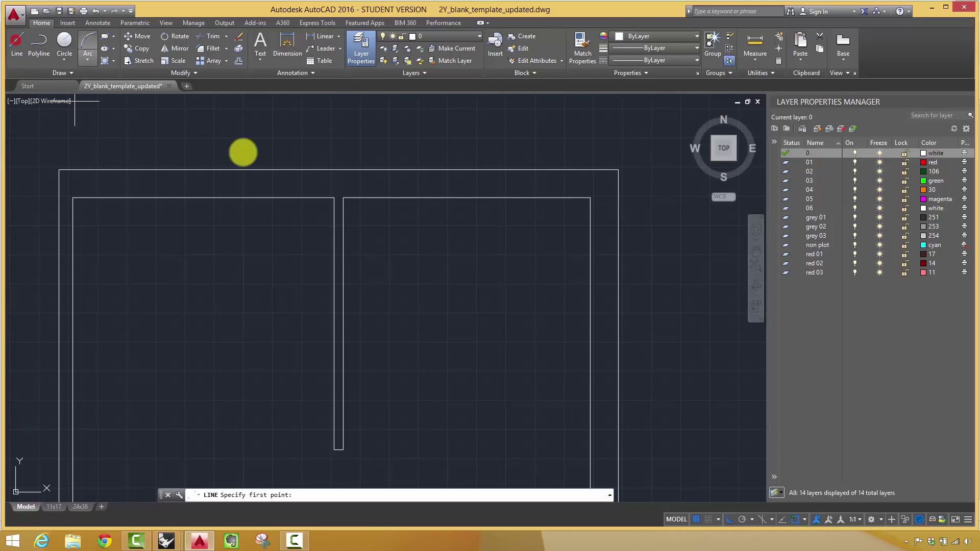
{"action": "left_click", "coordinate": [334, 197]}
{"action": "left_click", "coordinate": [335, 193]}
{"action": "right_click", "coordinate": [343, 199]}
{"action": "left_click", "coordinate": [357, 206]}
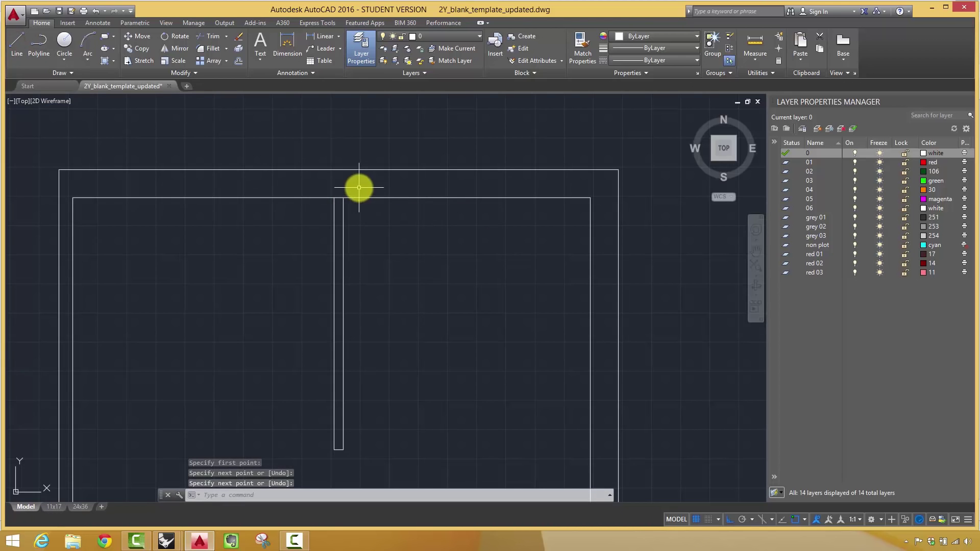
{"action": "key", "text": "ctrl+z"}
{"action": "scroll", "coordinate": [429, 245], "scroll_direction": "down", "scroll_amount": 2}
{"action": "scroll", "coordinate": [445, 294], "scroll_direction": "down", "scroll_amount": 2}
{"action": "middle_click_drag", "start_coordinate": [444, 295], "coordinate": [418, 254]}
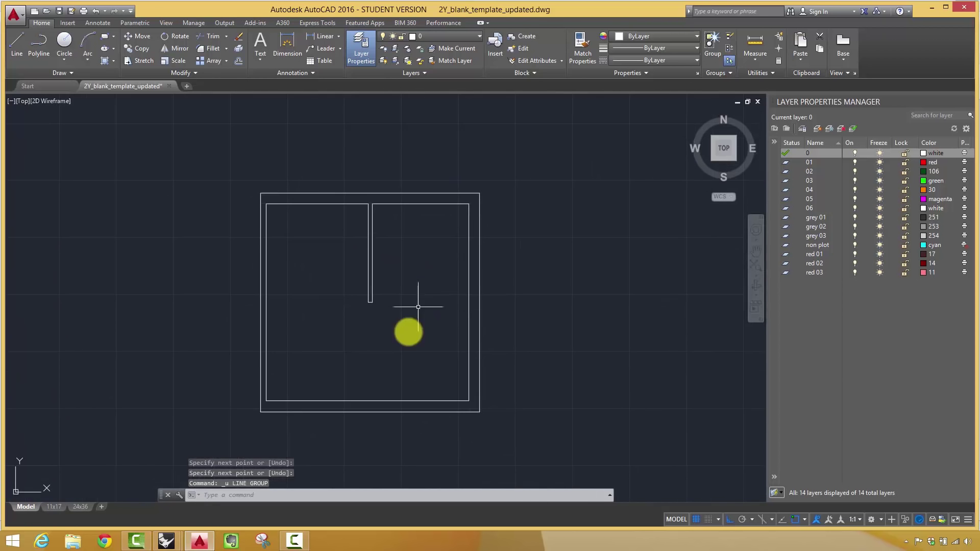
Switch to Rhino to examine the bottom wall's door opening dimensions, and return to the AutoCAD drawing.
{"action": "mouse_move", "coordinate": [167, 543]}
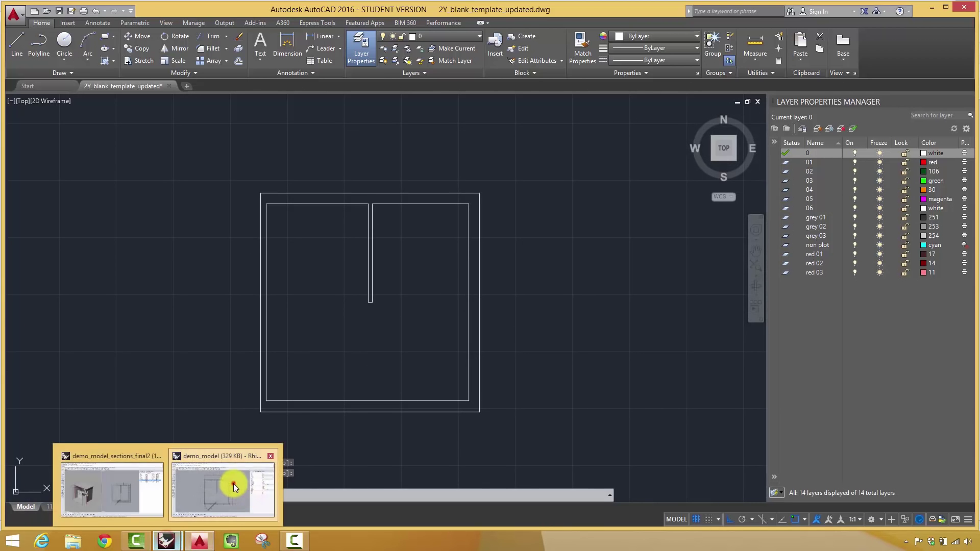
{"action": "left_click", "coordinate": [233, 483]}
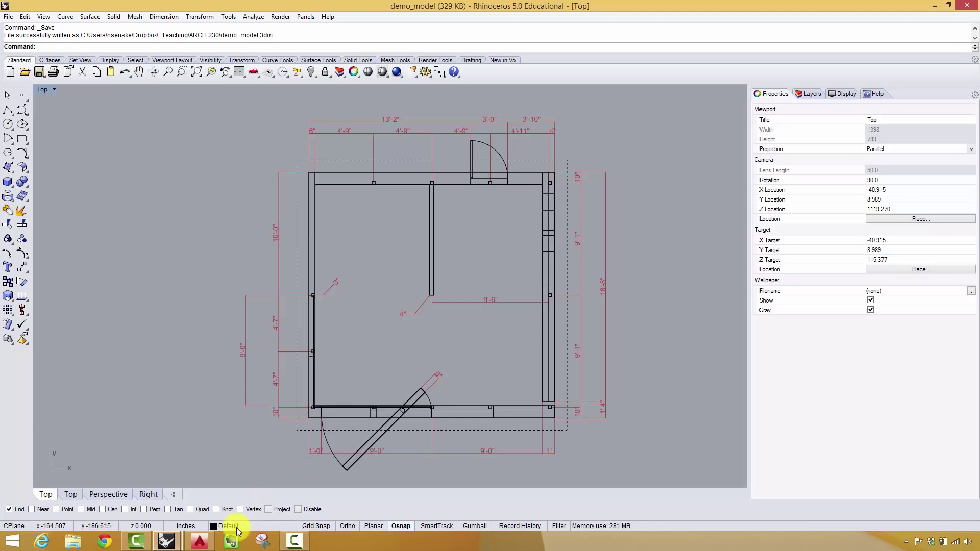
{"action": "left_click", "coordinate": [200, 541]}
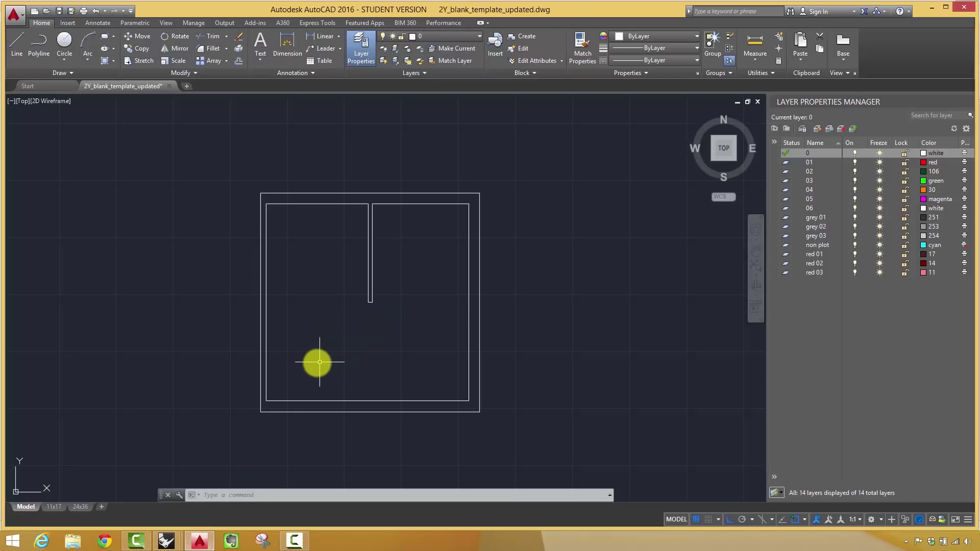
Offset the left outer wall line 1' inward to mark the left edge of the bottom wall's door opening.
{"action": "middle_click_drag", "start_coordinate": [292, 342], "coordinate": [290, 336]}
{"action": "scroll", "coordinate": [290, 336], "scroll_direction": "up", "scroll_amount": 2}
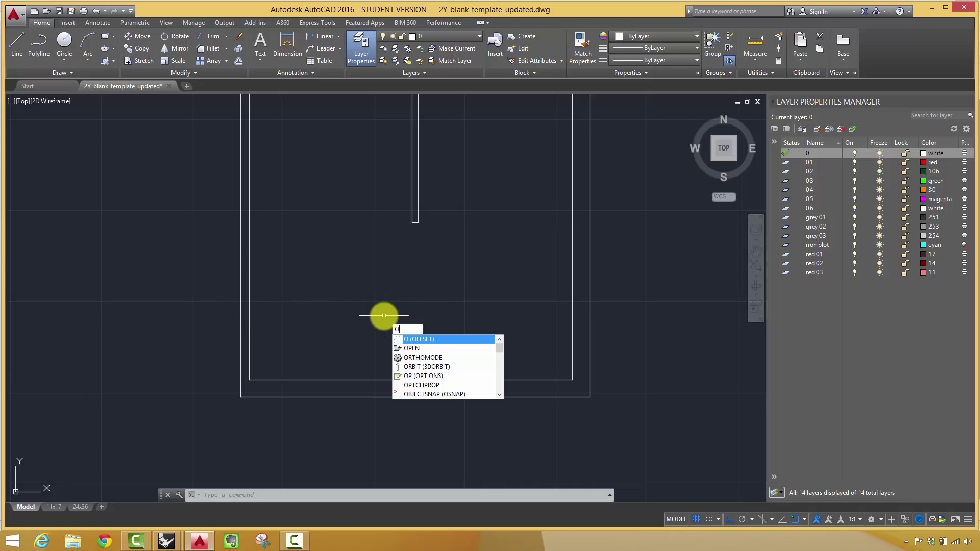
{"action": "key", "text": "Return"}
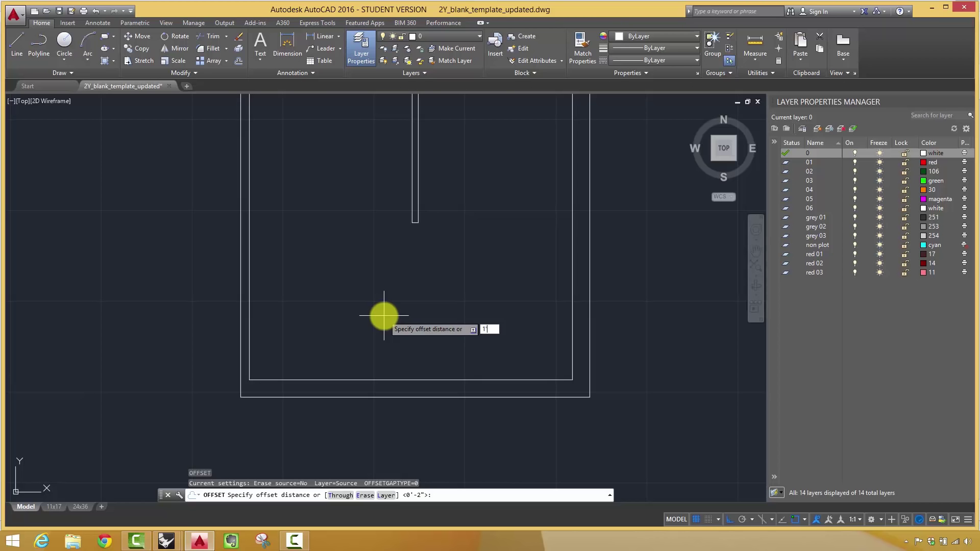
{"action": "key", "text": "Return"}
{"action": "left_click", "coordinate": [240, 328]}
{"action": "left_click", "coordinate": [276, 329]}
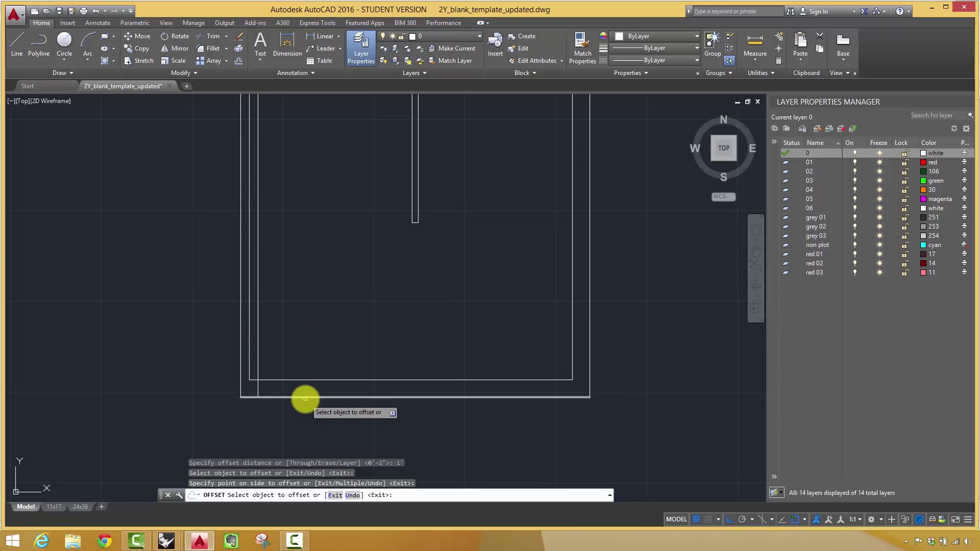
Check the width of the bottom wall's door opening in the Rhino plan, and return to AutoCAD.
{"action": "left_click", "coordinate": [166, 541]}
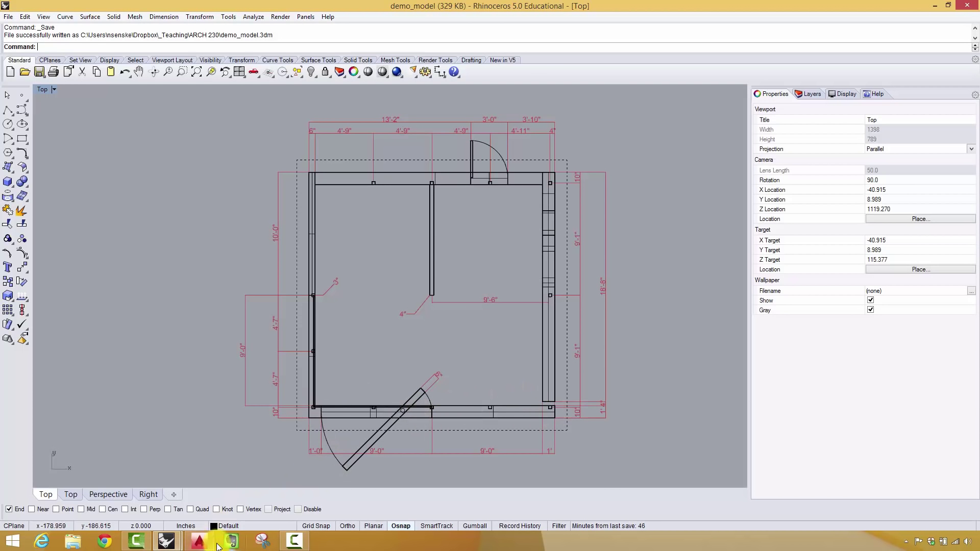
{"action": "key", "text": "alt+Tab"}
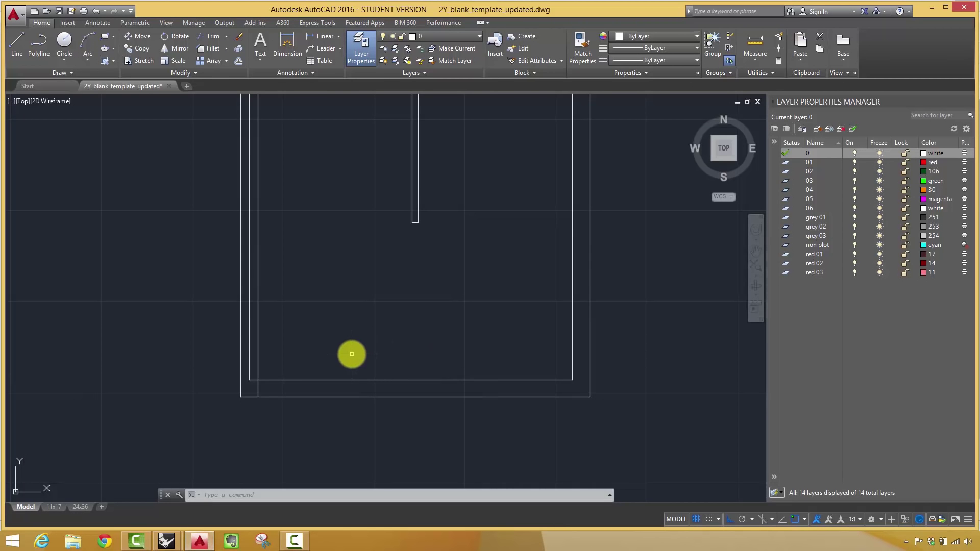
{"action": "type", "text": "o"}
{"action": "key", "text": "Return"}
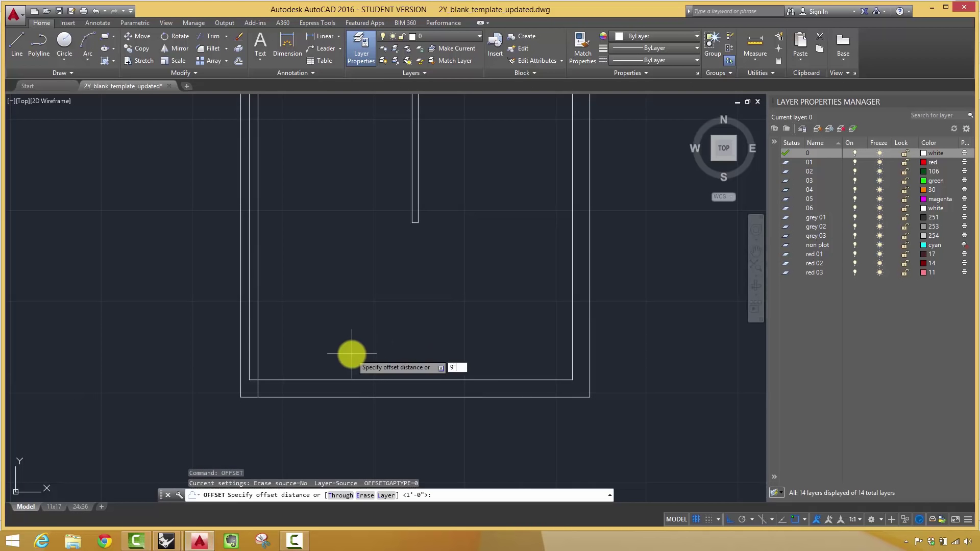
{"action": "type", "text": "9\""}
{"action": "key", "text": "Return"}
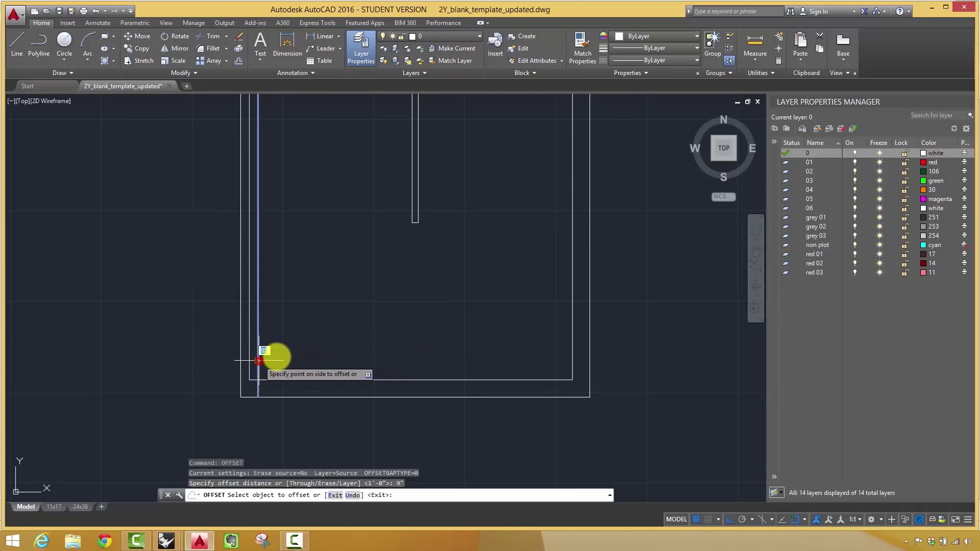
{"action": "left_click", "coordinate": [258, 361]}
{"action": "key", "text": "Escape"}
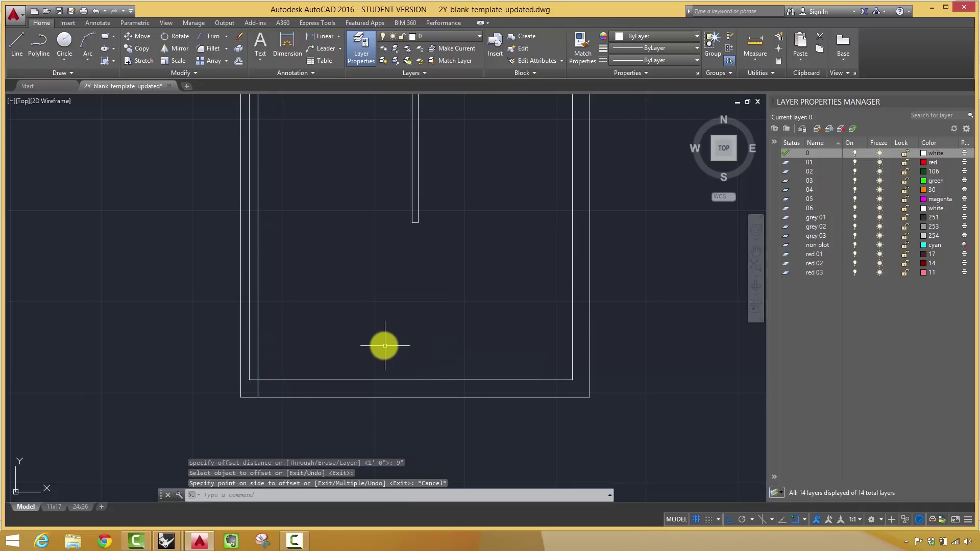
Offset the left door-opening line 9' to the right to mark the opening's other edge.
{"action": "key", "text": "Return"}
{"action": "type", "text": "9\""}
{"action": "key", "text": "Return"}
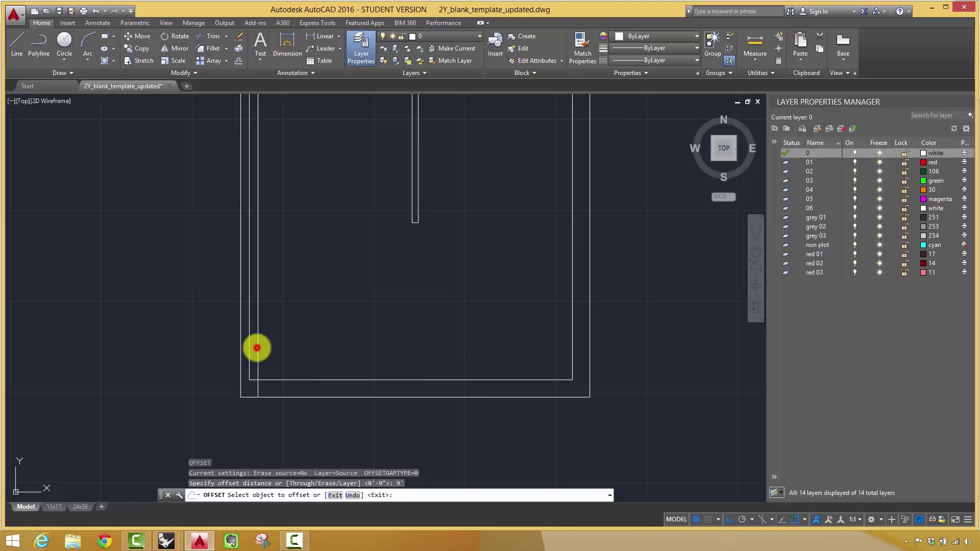
{"action": "left_click", "coordinate": [258, 346]}
{"action": "left_click", "coordinate": [399, 346]}
{"action": "scroll", "coordinate": [459, 255], "scroll_direction": "down", "scroll_amount": 2}
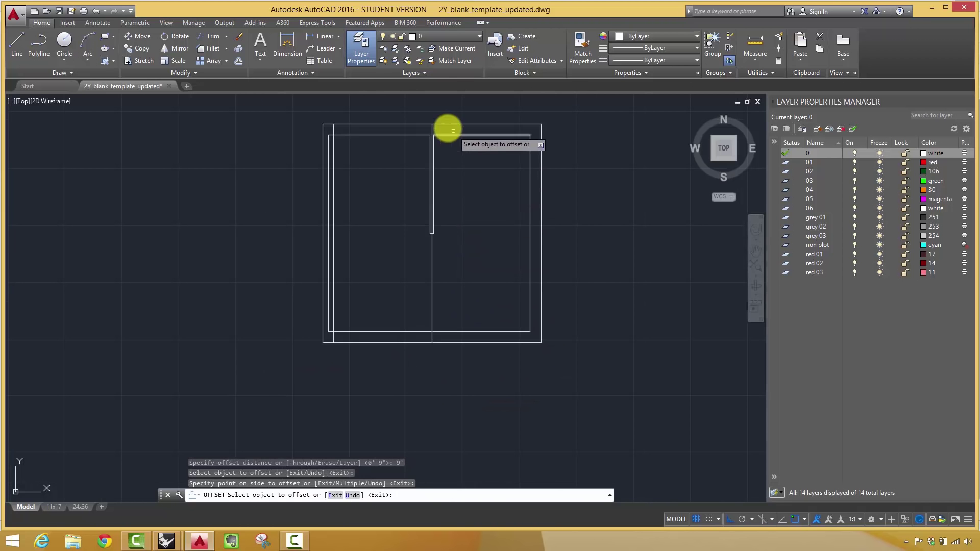
{"action": "scroll", "coordinate": [433, 166], "scroll_direction": "up", "scroll_amount": 4}
{"action": "scroll", "coordinate": [450, 214], "scroll_direction": "down", "scroll_amount": 4}
{"action": "scroll", "coordinate": [453, 345], "scroll_direction": "up", "scroll_amount": 3}
{"action": "key", "text": "Escape"}
Trim the inner and outer bottom wall lines between the two offset lines to cut the door opening.
{"action": "type", "text": "trim"}
{"action": "key", "text": "Return"}
{"action": "left_click", "coordinate": [433, 373]}
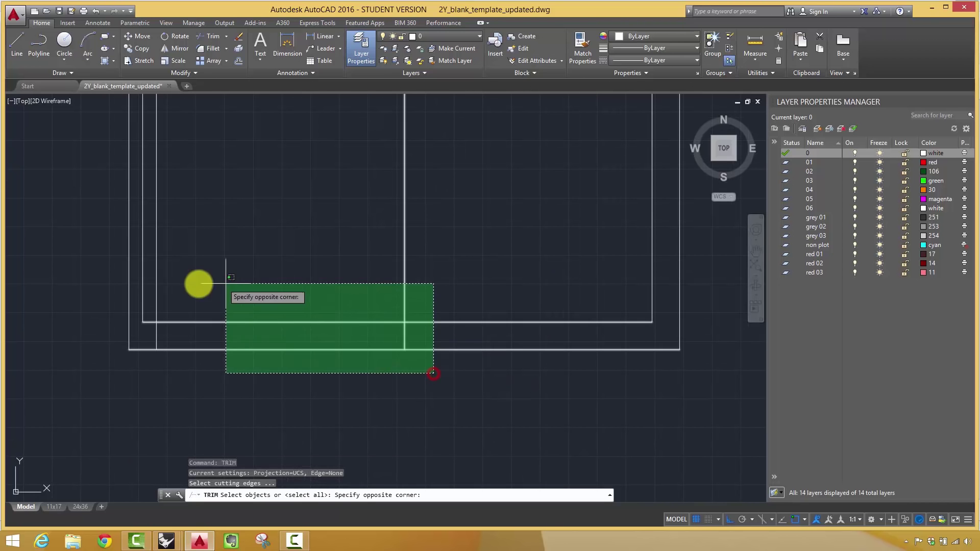
{"action": "left_click", "coordinate": [152, 287]}
{"action": "key", "text": "Return"}
{"action": "left_click", "coordinate": [256, 390]}
{"action": "left_click", "coordinate": [225, 296]}
Trim both offset lines above the bottom wall, keeping only the short jambs at the door opening.
{"action": "left_click", "coordinate": [435, 301]}
{"action": "left_click_drag", "start_coordinate": [288, 287], "coordinate": [154, 278]}
{"action": "left_click", "coordinate": [153, 279]}
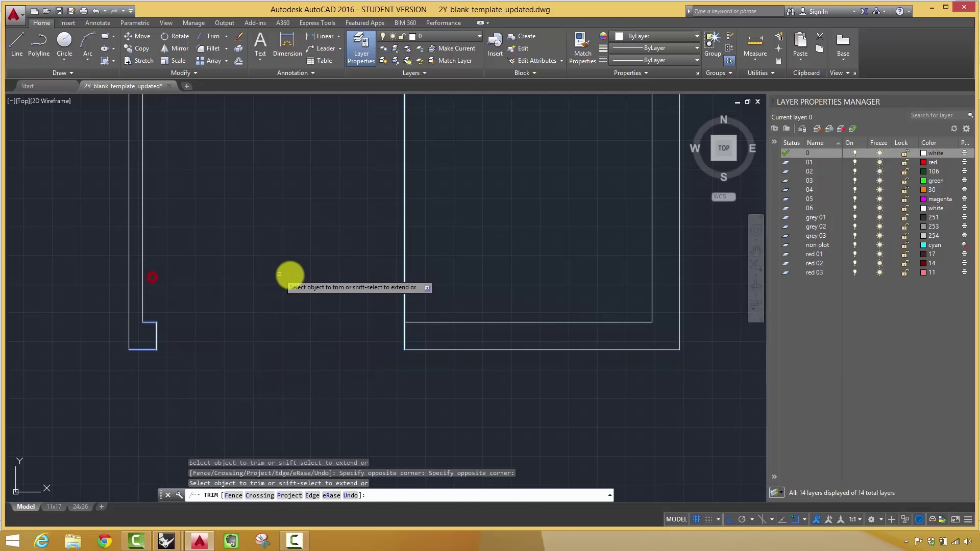
{"action": "left_click", "coordinate": [405, 272]}
{"action": "key", "text": "Return"}
{"action": "scroll", "coordinate": [479, 261], "scroll_direction": "down", "scroll_amount": 4}
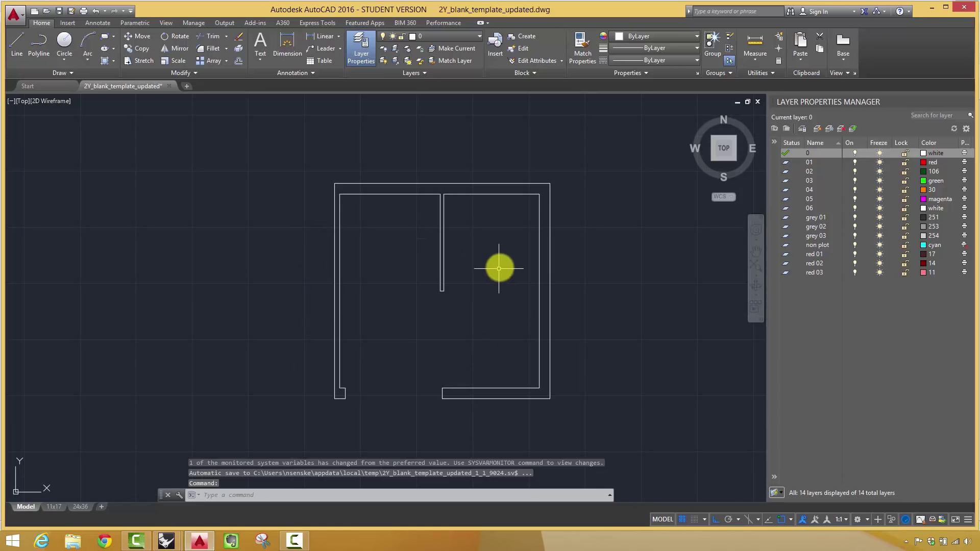
Draw a vertical construction line along the partition's centre, from the top wall's outer line to the midpoint of the partition's lower end.
{"action": "middle_click_drag", "start_coordinate": [499, 270], "coordinate": [438, 302]}
{"action": "scroll", "coordinate": [438, 301], "scroll_direction": "up", "scroll_amount": 2}
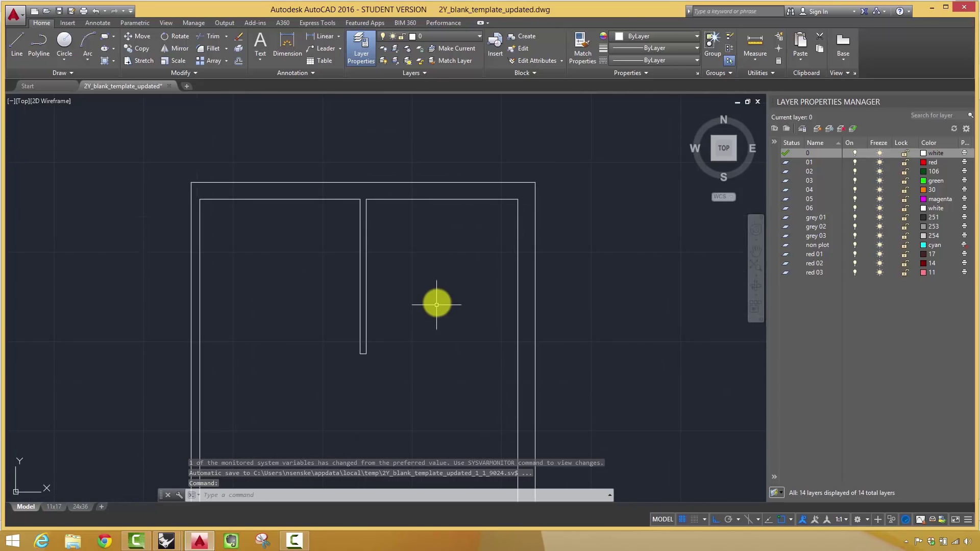
{"action": "left_click", "coordinate": [23, 43]}
{"action": "scroll", "coordinate": [350, 350], "scroll_direction": "up", "scroll_amount": 4}
{"action": "scroll", "coordinate": [318, 335], "scroll_direction": "down", "scroll_amount": 6}
{"action": "scroll", "coordinate": [375, 275], "scroll_direction": "up", "scroll_amount": 2}
{"action": "scroll", "coordinate": [376, 271], "scroll_direction": "up", "scroll_amount": 2}
{"action": "left_click", "coordinate": [314, 209]}
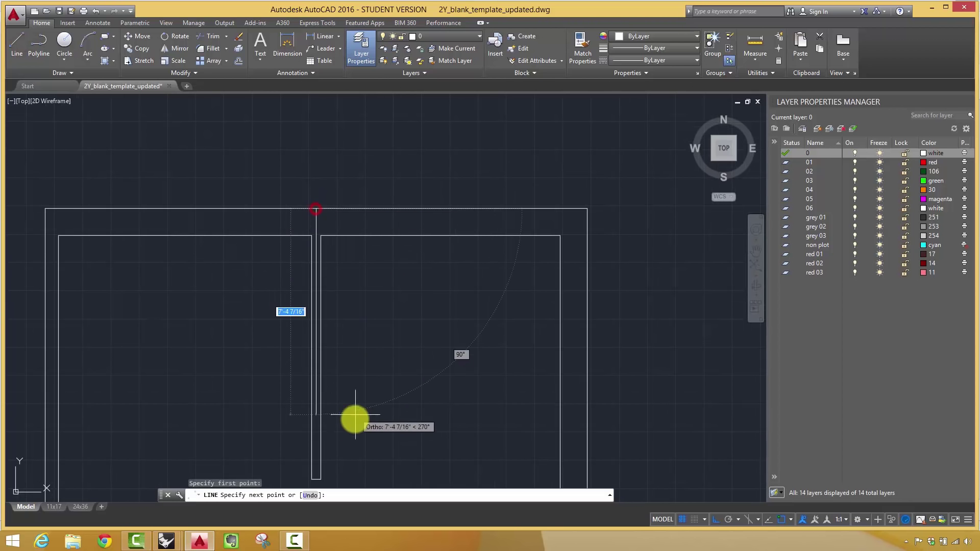
{"action": "left_click", "coordinate": [320, 480]}
{"action": "right_click", "coordinate": [326, 480]}
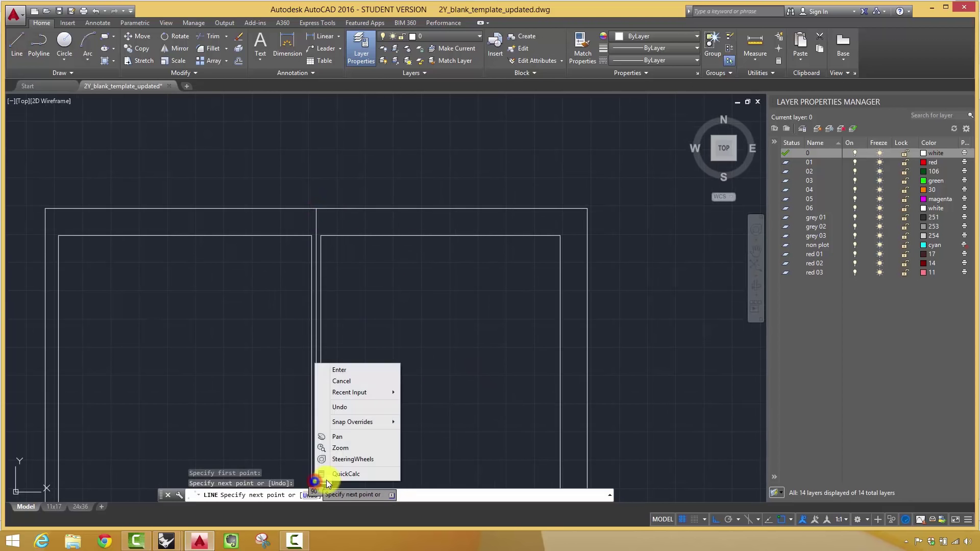
{"action": "left_click", "coordinate": [343, 373]}
Draw a short vertical construction line from the inner top-right corner up to the top wall's outer line.
{"action": "right_click", "coordinate": [466, 303]}
{"action": "left_click", "coordinate": [485, 309]}
{"action": "left_click", "coordinate": [560, 240]}
{"action": "left_click", "coordinate": [560, 214]}
{"action": "right_click", "coordinate": [568, 213]}
{"action": "left_click", "coordinate": [587, 229]}
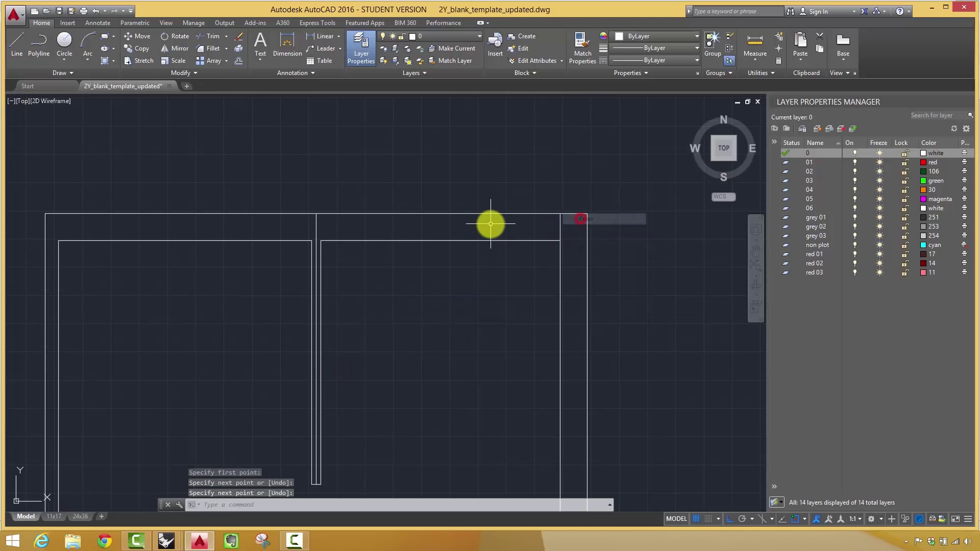
Draw a diagonal construction line from the upper end of the partition's centre line to the inner top-right corner.
{"action": "right_click", "coordinate": [465, 167]}
{"action": "left_click", "coordinate": [481, 170]}
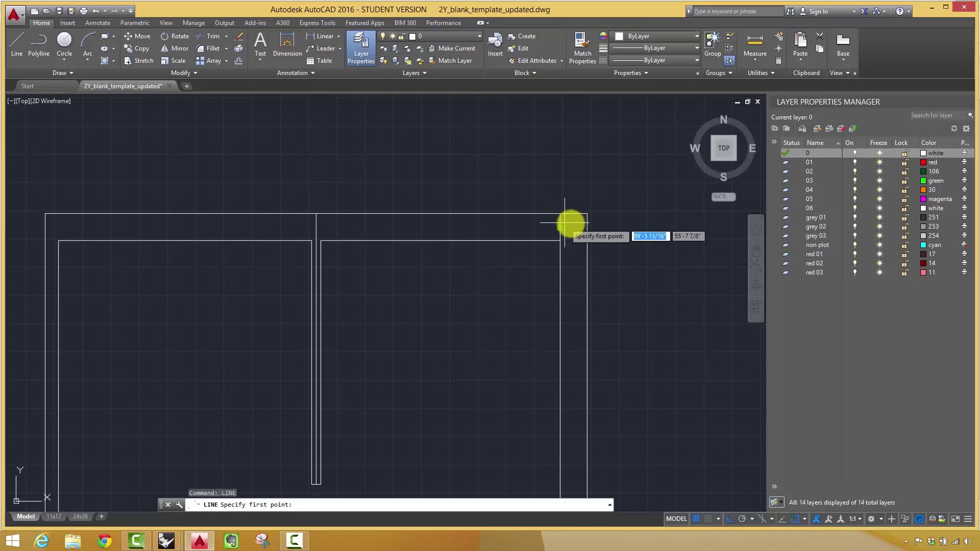
{"action": "left_click", "coordinate": [315, 213]}
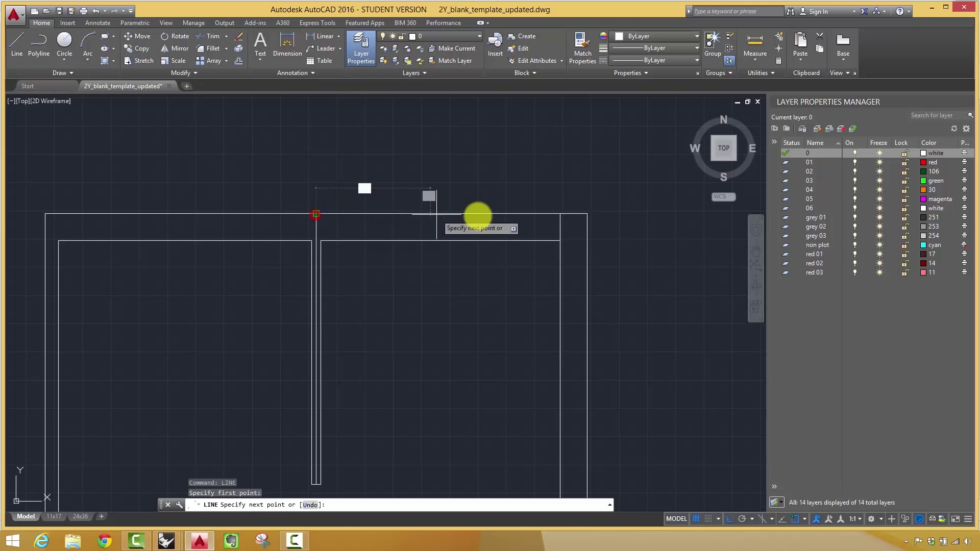
{"action": "right_click", "coordinate": [560, 240]}
{"action": "left_click", "coordinate": [583, 247]}
Draw a short vertical line from the diagonal's midpoint up to the top wall's outer line to mark the door centre.
{"action": "key", "text": "Return"}
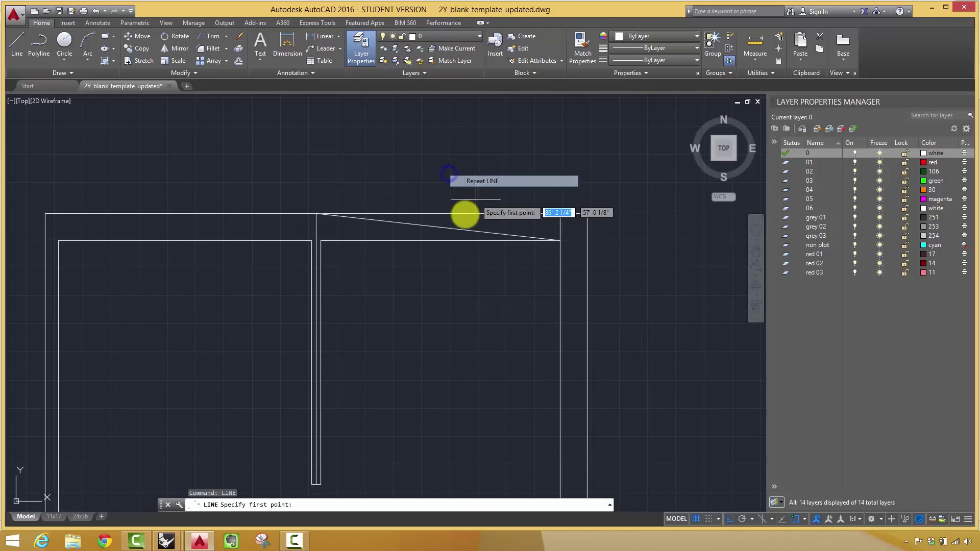
{"action": "left_click", "coordinate": [440, 230]}
{"action": "left_click", "coordinate": [438, 214]}
{"action": "right_click", "coordinate": [439, 214]}
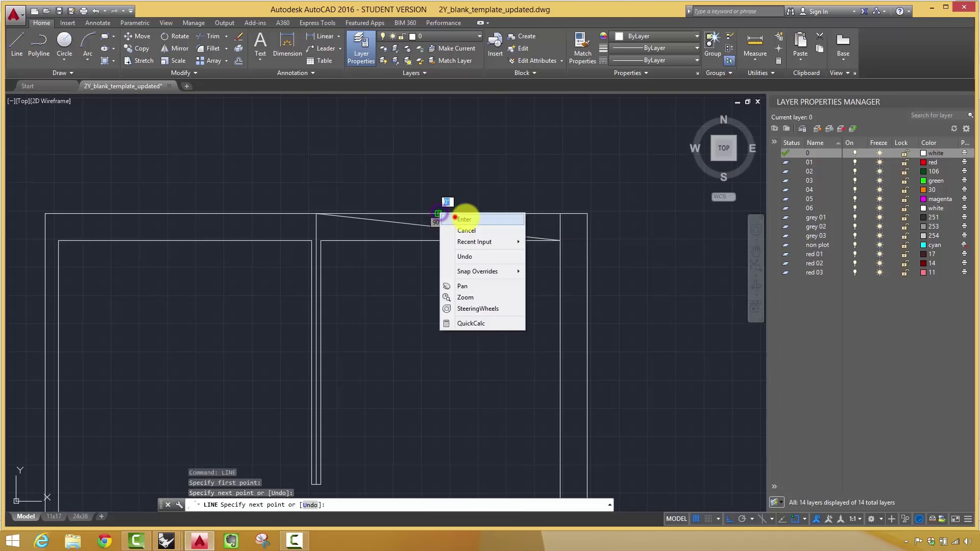
{"action": "left_click", "coordinate": [472, 225]}
Erase the diagonal and the two vertical construction lines, keeping only the short door-centre line.
{"action": "left_click", "coordinate": [478, 234]}
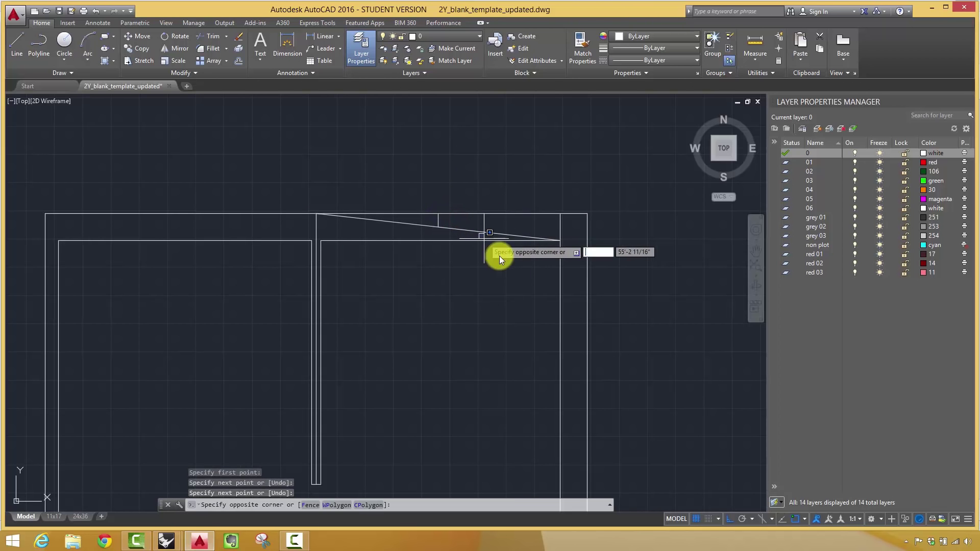
{"action": "key", "text": "Escape"}
{"action": "key", "text": "Escape"}
{"action": "left_click", "coordinate": [464, 227]}
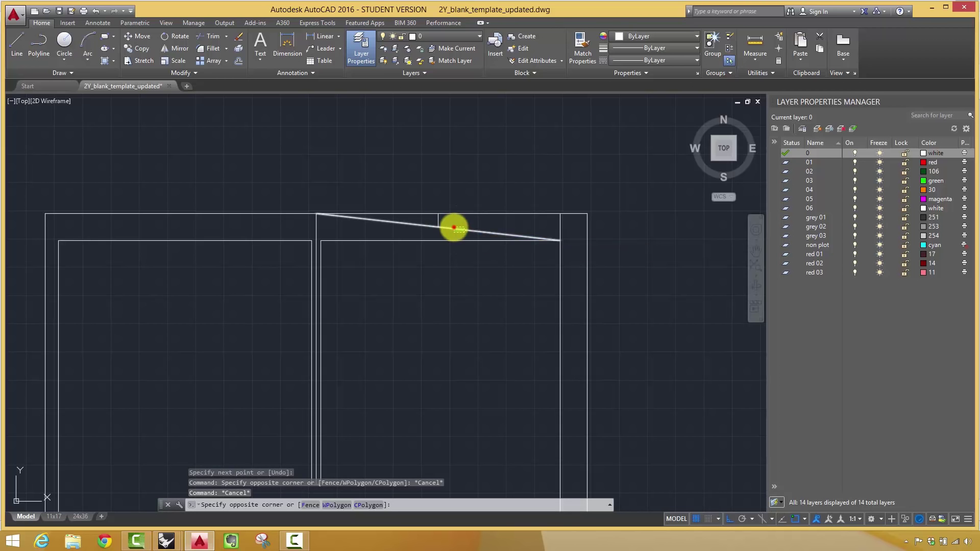
{"action": "left_click", "coordinate": [466, 233]}
{"action": "key", "text": "Delete"}
{"action": "left_click", "coordinate": [564, 226]}
{"action": "left_click", "coordinate": [538, 225]}
{"action": "left_click", "coordinate": [330, 231]}
{"action": "left_click", "coordinate": [296, 221]}
{"action": "key", "text": "Delete"}
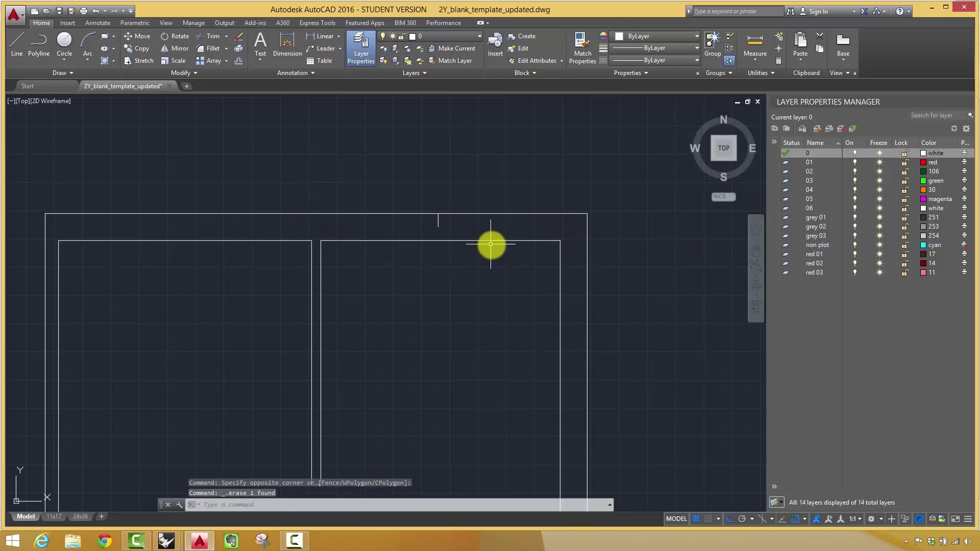
Extend the short door-centre line down to the top wall's inner line.
{"action": "scroll", "coordinate": [455, 241], "scroll_direction": "up", "scroll_amount": 2}
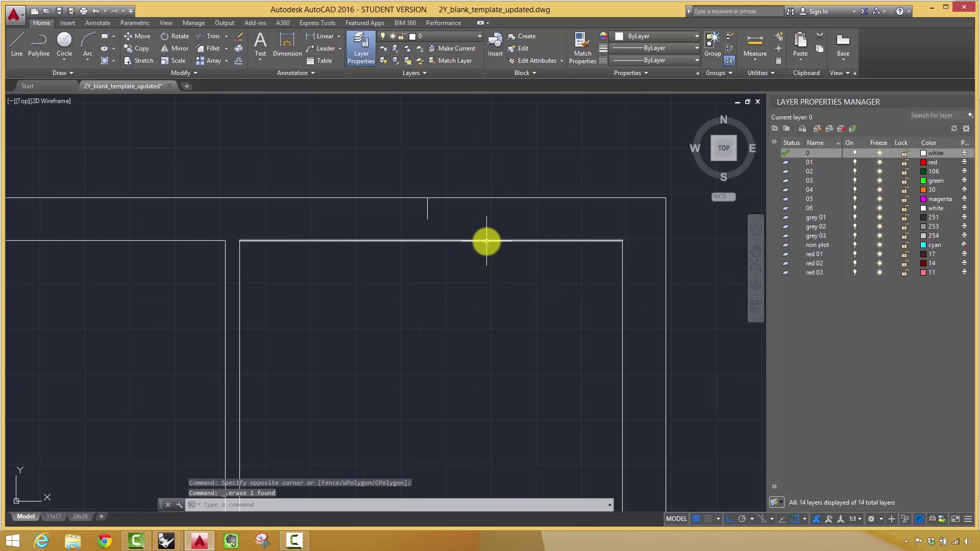
{"action": "type", "text": "e"}
{"action": "key", "text": "Return"}
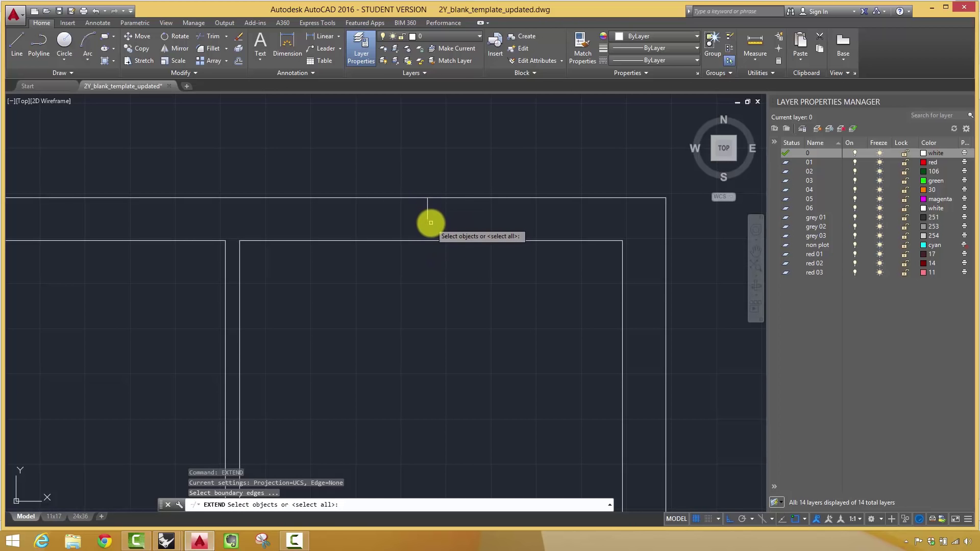
{"action": "left_click", "coordinate": [456, 241]}
{"action": "right_click", "coordinate": [441, 213]}
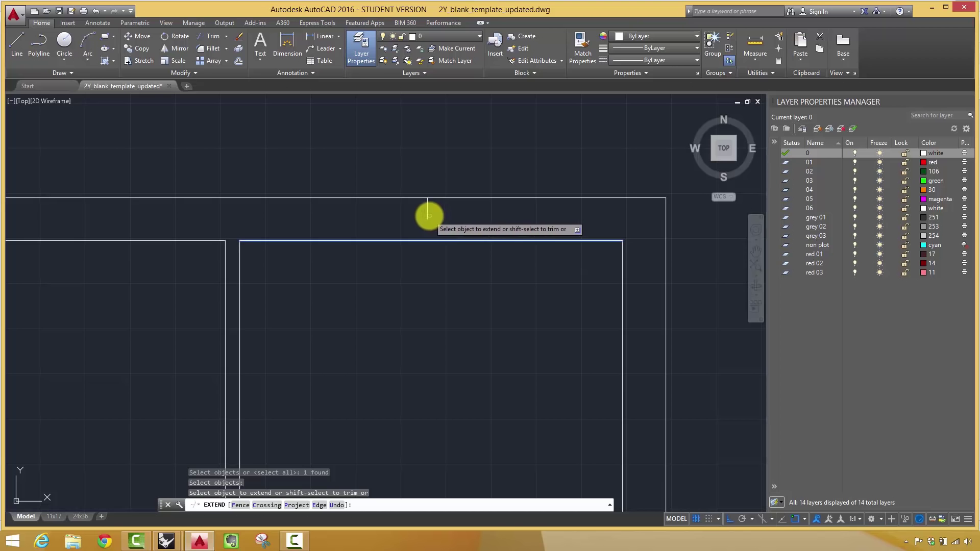
{"action": "left_click", "coordinate": [428, 214]}
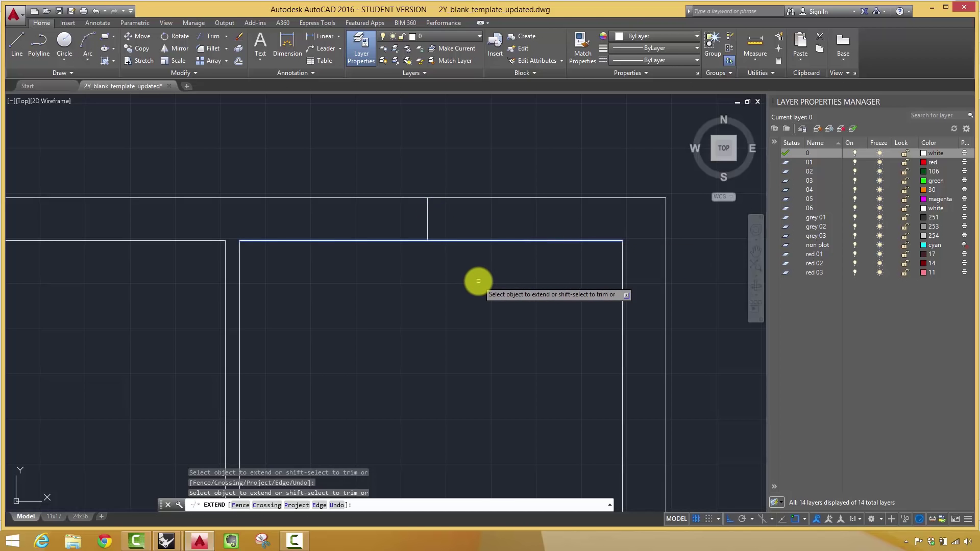
{"action": "key", "text": "Return"}
Offset the door-centre line 1.5' to both sides to mark the edges of the top wall's door opening.
{"action": "scroll", "coordinate": [491, 287], "scroll_direction": "down", "scroll_amount": 3}
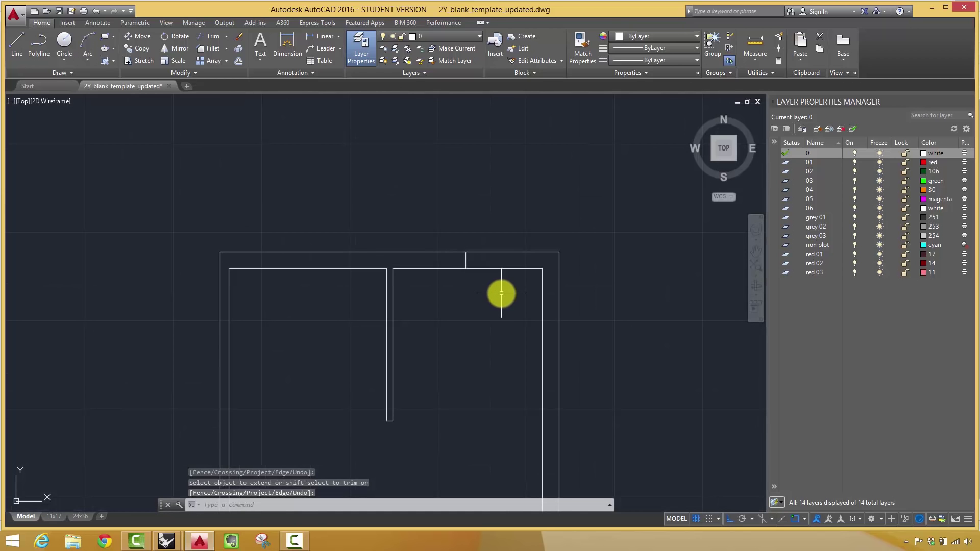
{"action": "type", "text": "o"}
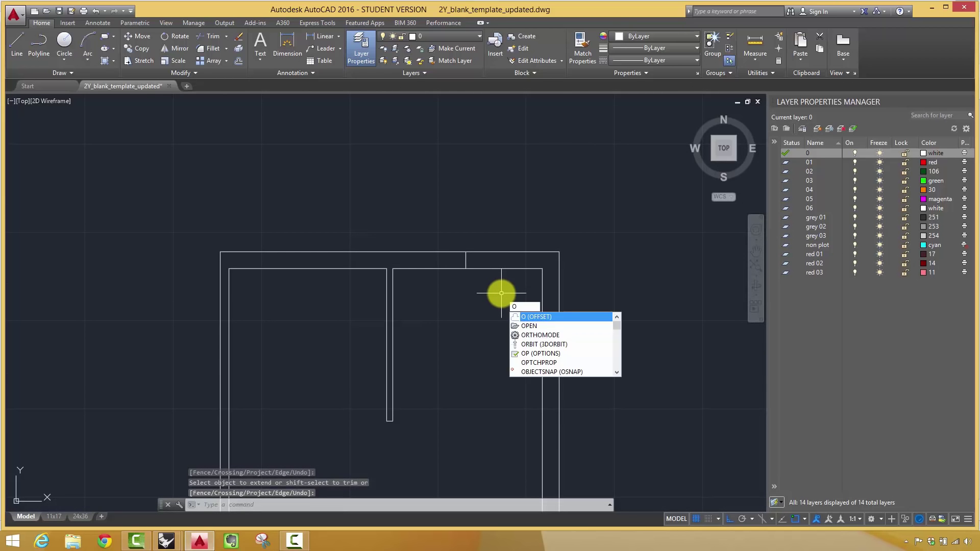
{"action": "key", "text": "Return"}
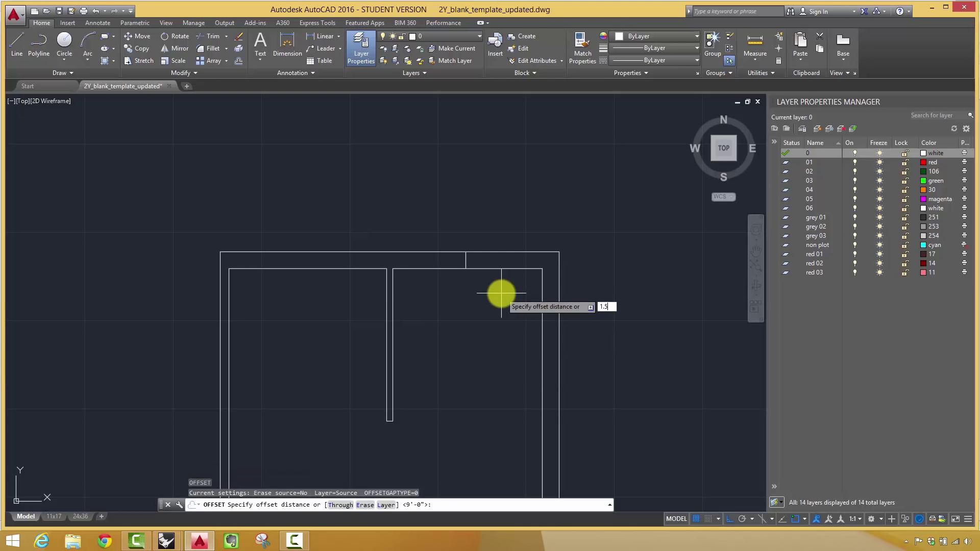
{"action": "key", "text": "Return"}
{"action": "scroll", "coordinate": [481, 262], "scroll_direction": "up", "scroll_amount": 2}
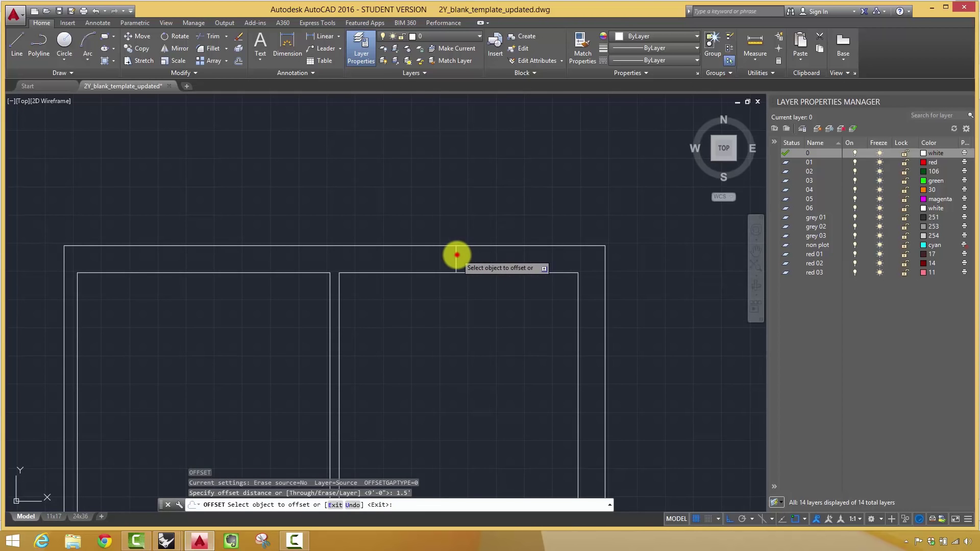
{"action": "left_click", "coordinate": [455, 255]}
{"action": "left_click", "coordinate": [524, 257]}
{"action": "left_click", "coordinate": [455, 256]}
{"action": "left_click", "coordinate": [425, 260]}
{"action": "key", "text": "Escape"}
Erase the door-centre line between the two offset lines in the top wall.
{"action": "left_click", "coordinate": [464, 262]}
{"action": "left_click", "coordinate": [432, 244]}
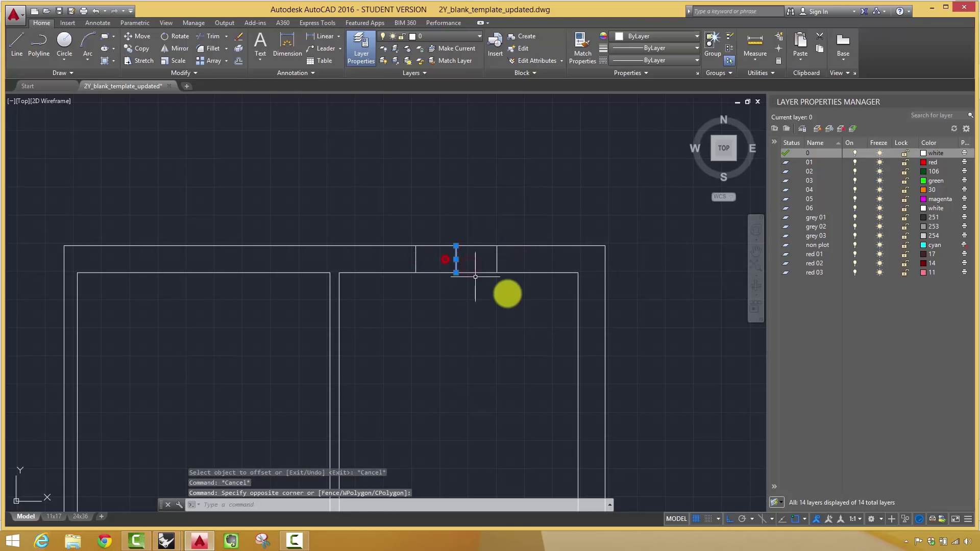
{"action": "key", "text": "Delete"}
Trim the inner and outer top wall lines between the two offset lines to cut the door opening.
{"action": "scroll", "coordinate": [569, 342], "scroll_direction": "down", "scroll_amount": 2}
{"action": "scroll", "coordinate": [650, 304], "scroll_direction": "down", "scroll_amount": 2}
{"action": "middle_click_drag", "start_coordinate": [649, 305], "coordinate": [630, 198]}
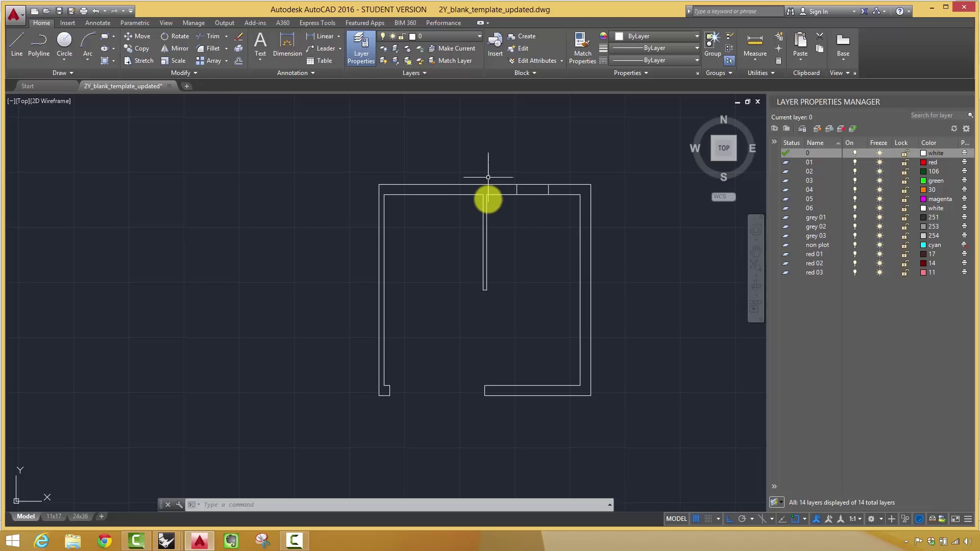
{"action": "scroll", "coordinate": [531, 232], "scroll_direction": "up", "scroll_amount": 2}
{"action": "key", "text": "Return"}
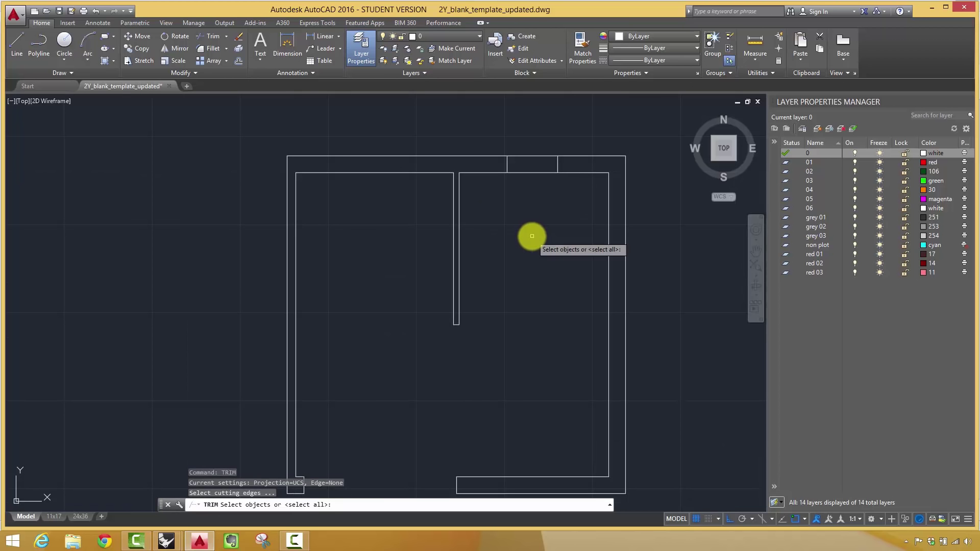
{"action": "left_click", "coordinate": [573, 186]}
{"action": "left_click", "coordinate": [491, 139]}
{"action": "key", "text": "Return"}
{"action": "left_click", "coordinate": [523, 183]}
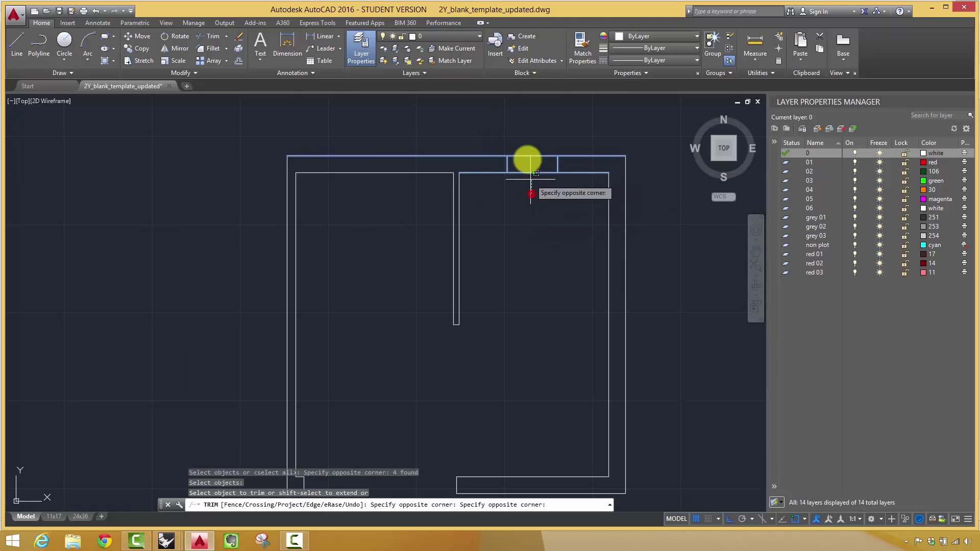
{"action": "left_click", "coordinate": [526, 146]}
{"action": "key", "text": "Return"}
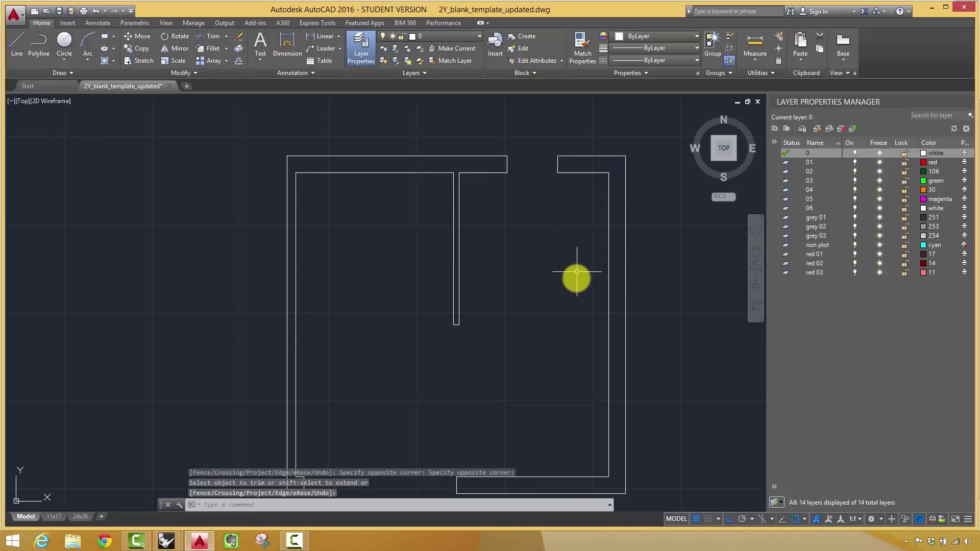
Save the drawing under the new name "my section plan" in the ARCH 230 folder.
{"action": "scroll", "coordinate": [575, 279], "scroll_direction": "down", "scroll_amount": 2}
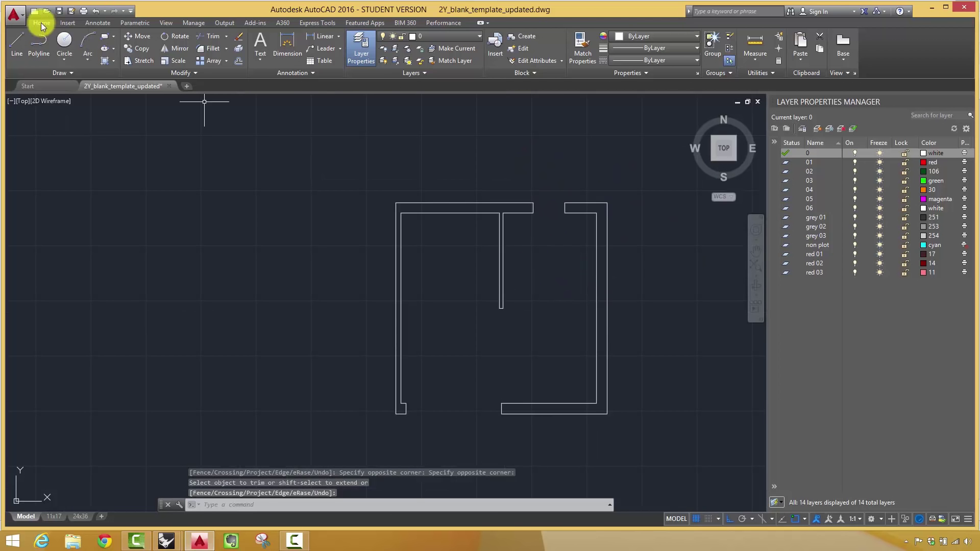
{"action": "left_click", "coordinate": [19, 21]}
{"action": "left_click", "coordinate": [40, 133]}
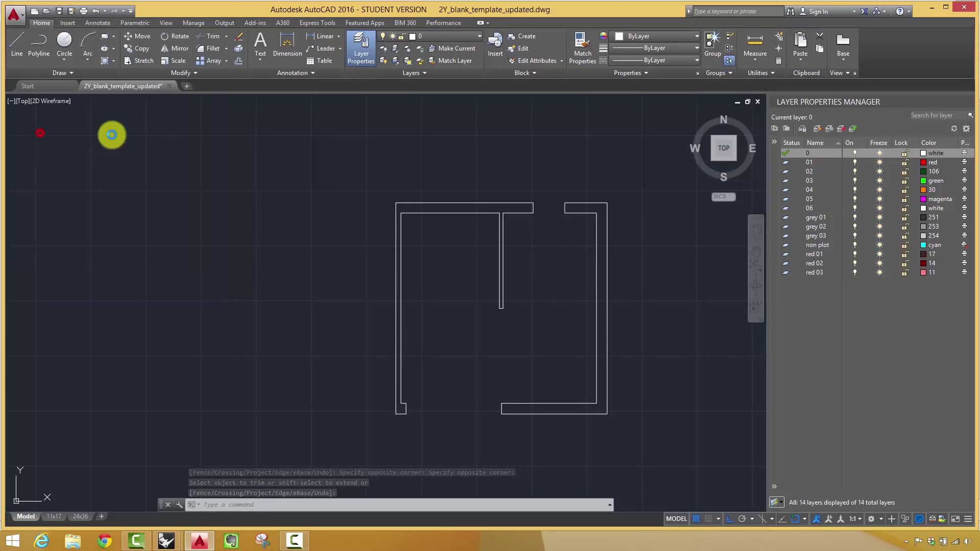
{"action": "left_click", "coordinate": [513, 368]}
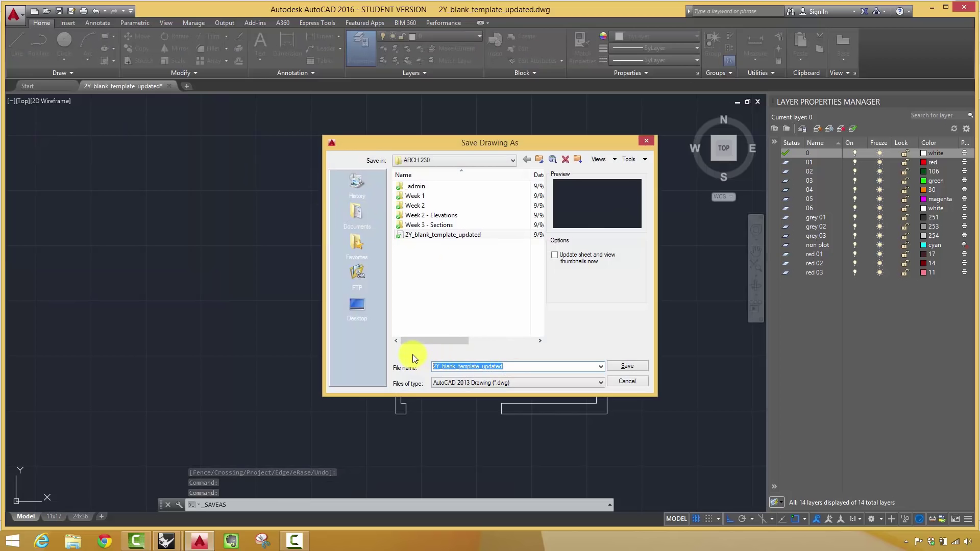
{"action": "type", "text": "s"}
{"action": "type", "text": "my section plan"}
{"action": "key", "text": "Return"}
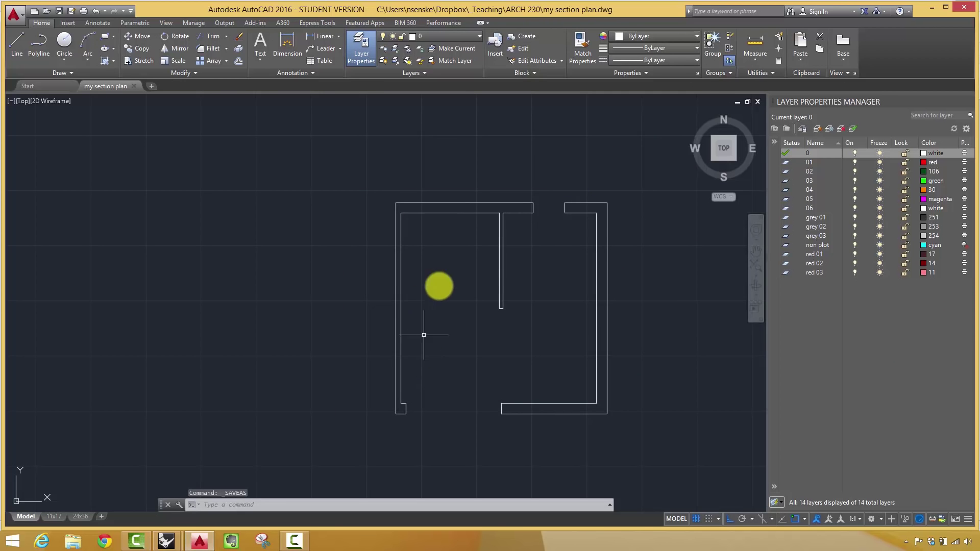
Switch to the Rhino model demo_model_sections_final2 and examine the building's section cut from several angles.
{"action": "middle_click_drag", "start_coordinate": [540, 298], "coordinate": [459, 260]}
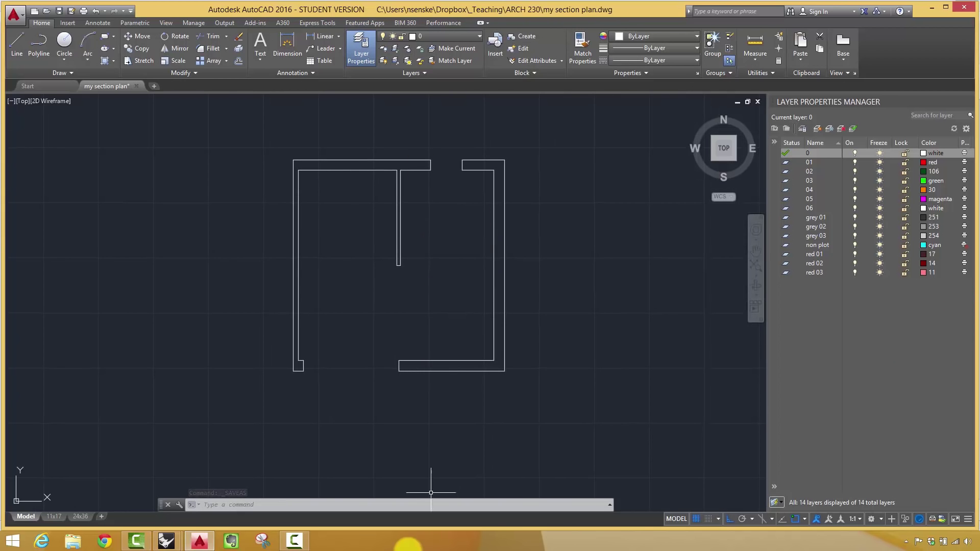
{"action": "mouse_move", "coordinate": [180, 542]}
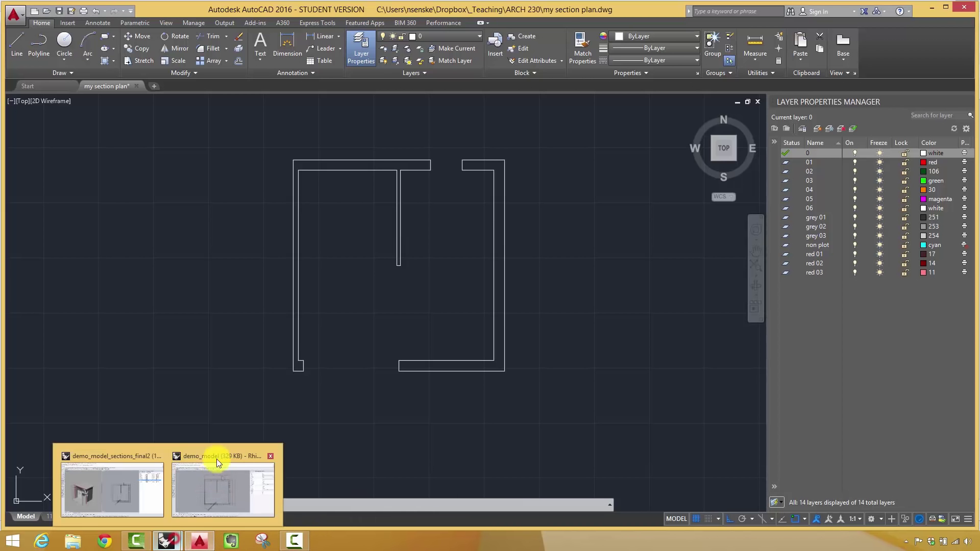
{"action": "left_click", "coordinate": [116, 480]}
{"action": "right_click_drag", "start_coordinate": [287, 323], "coordinate": [313, 280]}
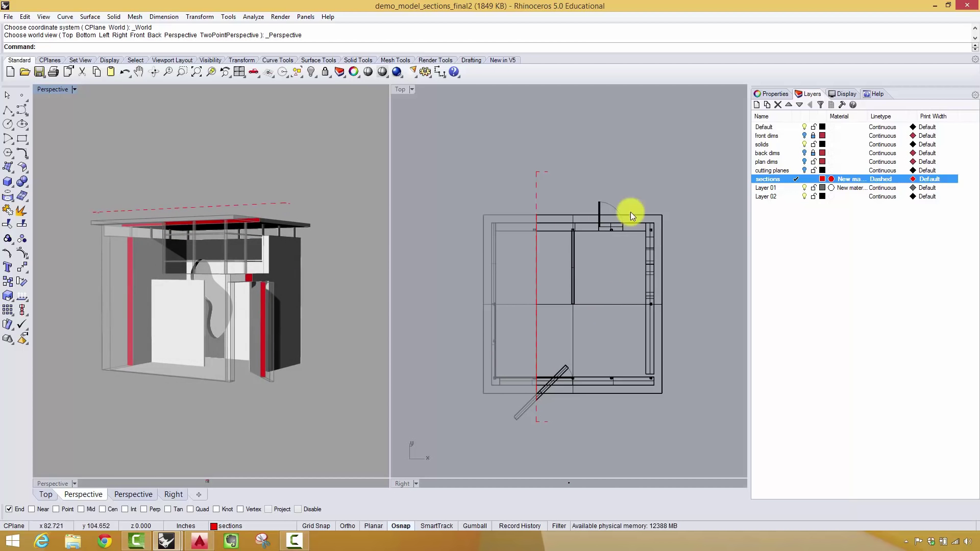
{"action": "right_click_drag", "start_coordinate": [607, 278], "coordinate": [612, 259]}
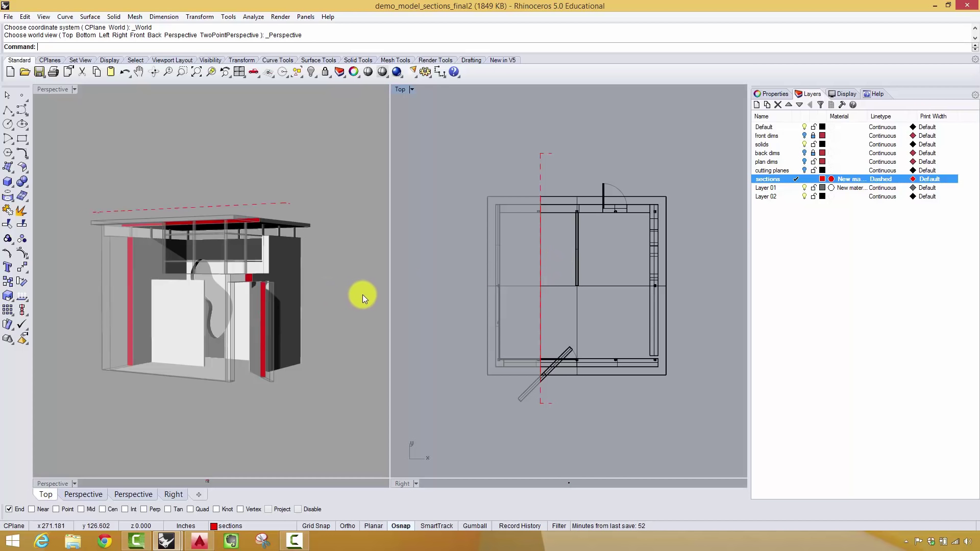
{"action": "right_click_drag", "start_coordinate": [340, 289], "coordinate": [333, 333]}
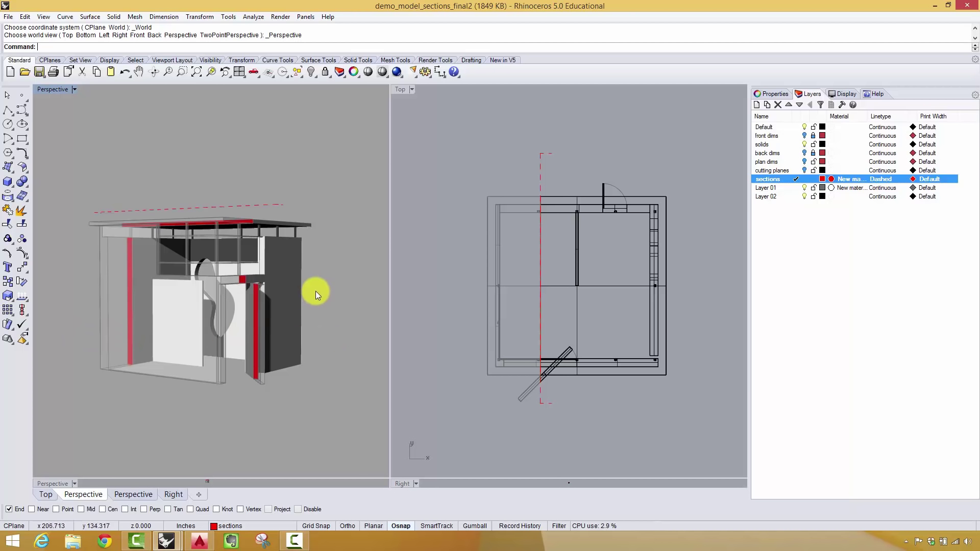
{"action": "mouse_move", "coordinate": [308, 310]}
{"action": "right_mouse_down"}
{"action": "mouse_move", "coordinate": [273, 309]}
{"action": "mouse_move", "coordinate": [327, 304]}
{"action": "mouse_move", "coordinate": [313, 308]}
{"action": "mouse_move", "coordinate": [316, 301]}
{"action": "right_mouse_up"}
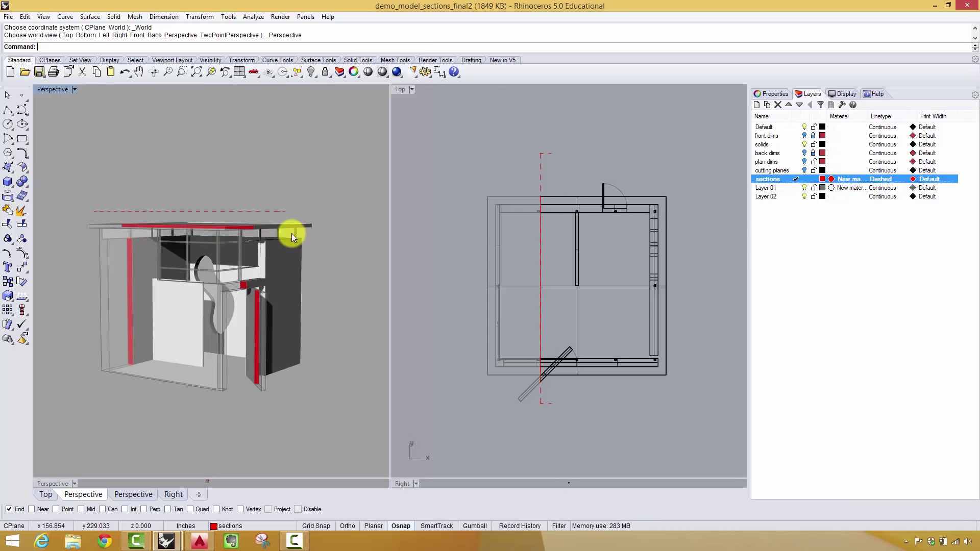
{"action": "right_click_drag", "start_coordinate": [327, 251], "coordinate": [241, 311]}
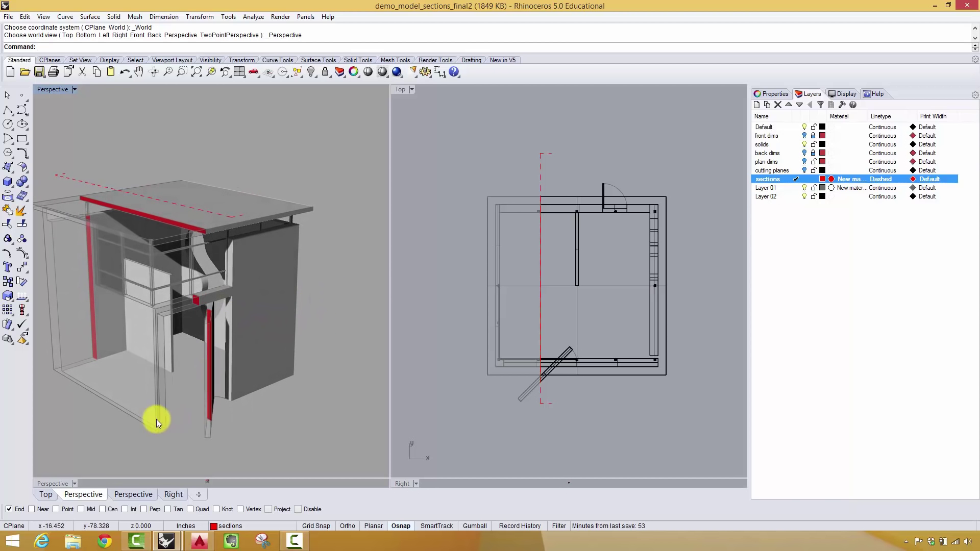
Examine the cut roof, walls, sill and pivot door along the section line in the Rhino model demo_model_sections_final2, comparing with the AutoCAD plan.
{"action": "right_click_drag", "start_coordinate": [193, 421], "coordinate": [220, 401]}
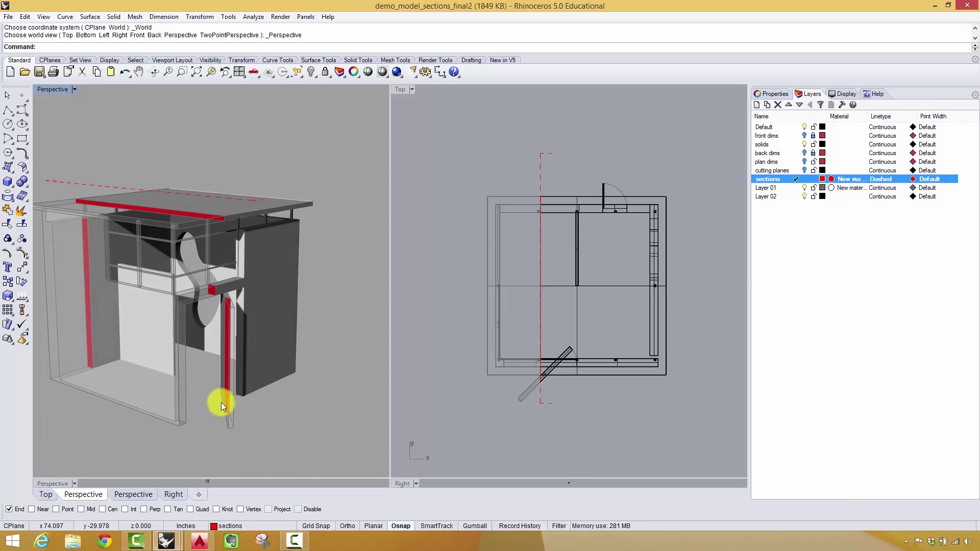
{"action": "left_click", "coordinate": [200, 541]}
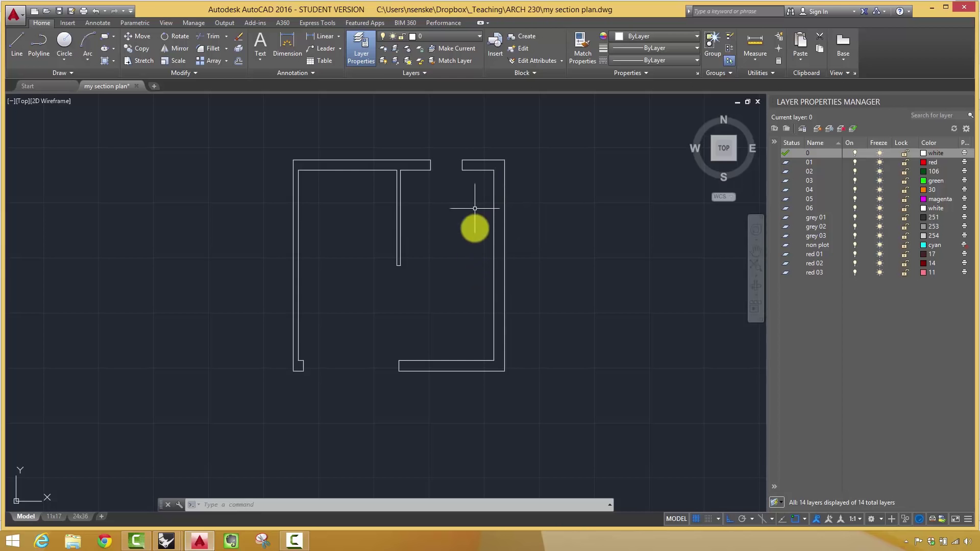
{"action": "mouse_move", "coordinate": [170, 548]}
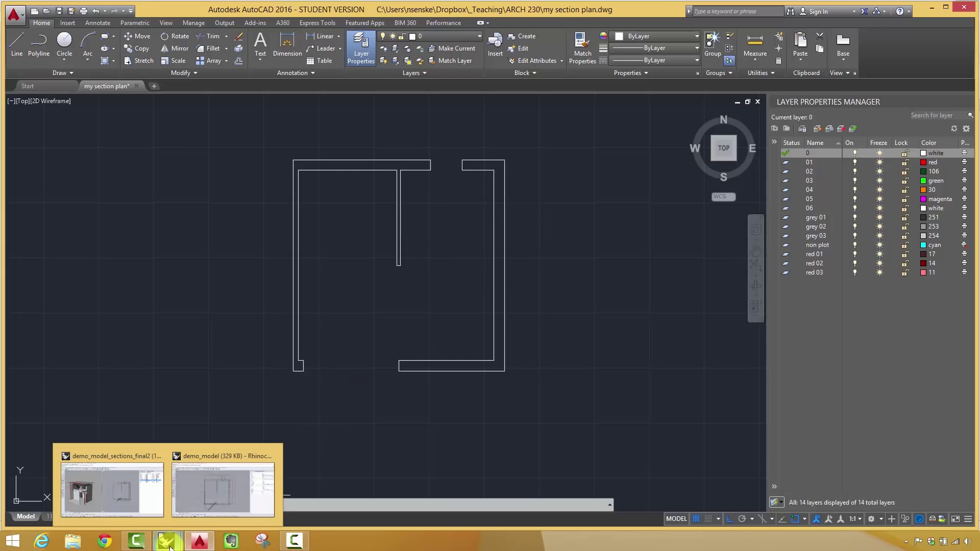
{"action": "left_click", "coordinate": [117, 463]}
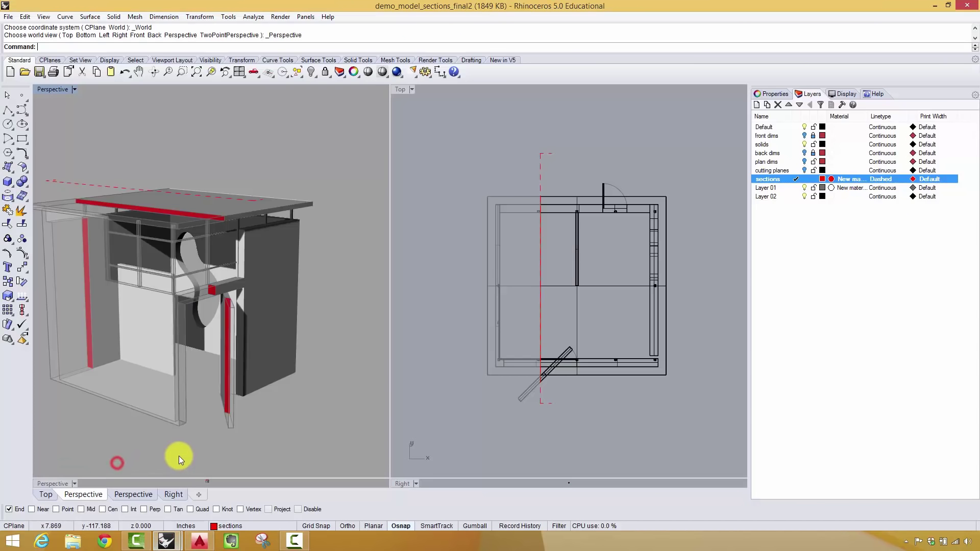
{"action": "right_click_drag", "start_coordinate": [280, 362], "coordinate": [118, 346]}
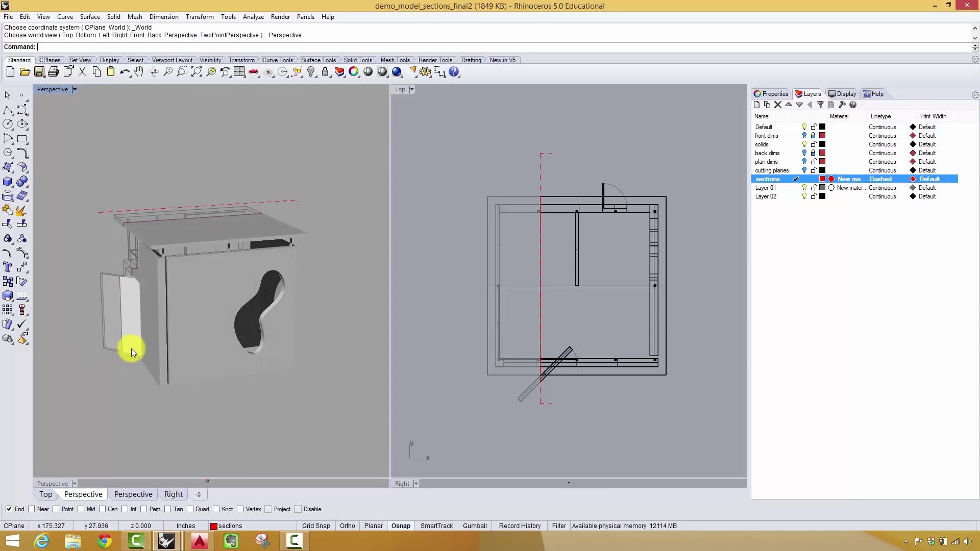
{"action": "scroll", "coordinate": [241, 339], "scroll_direction": "up", "scroll_amount": 10}
{"action": "right_click_drag", "start_coordinate": [188, 436], "coordinate": [249, 346]}
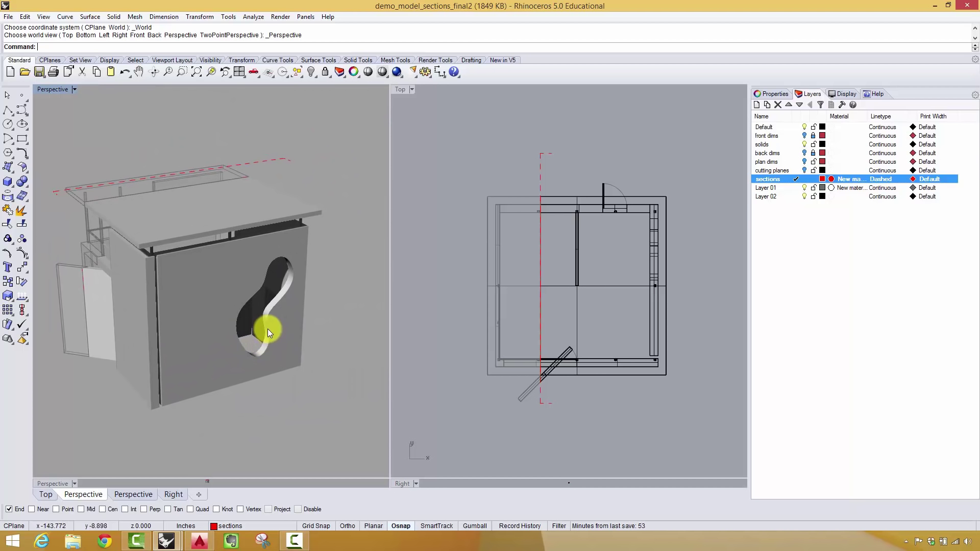
{"action": "right_click_drag", "start_coordinate": [213, 336], "coordinate": [189, 338]}
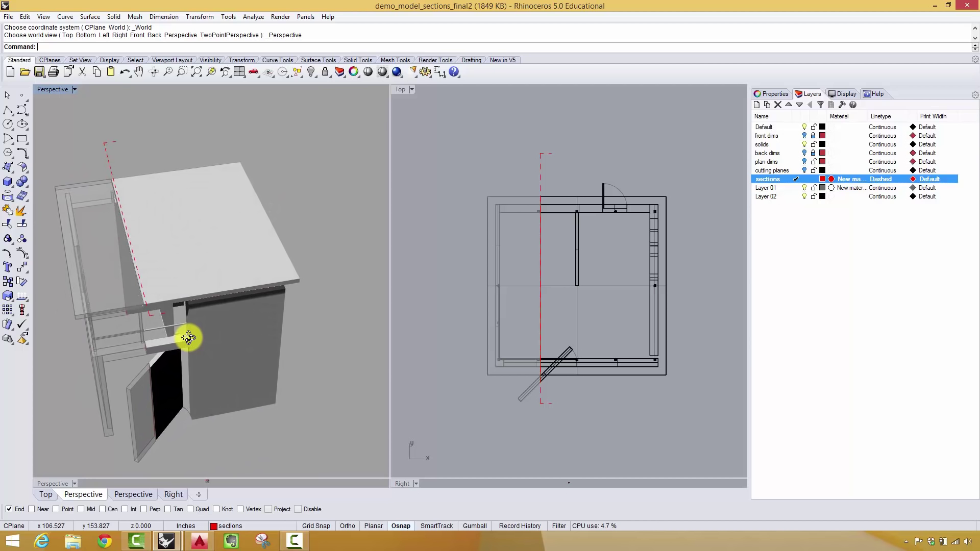
{"action": "right_click_drag", "start_coordinate": [83, 321], "coordinate": [132, 271]}
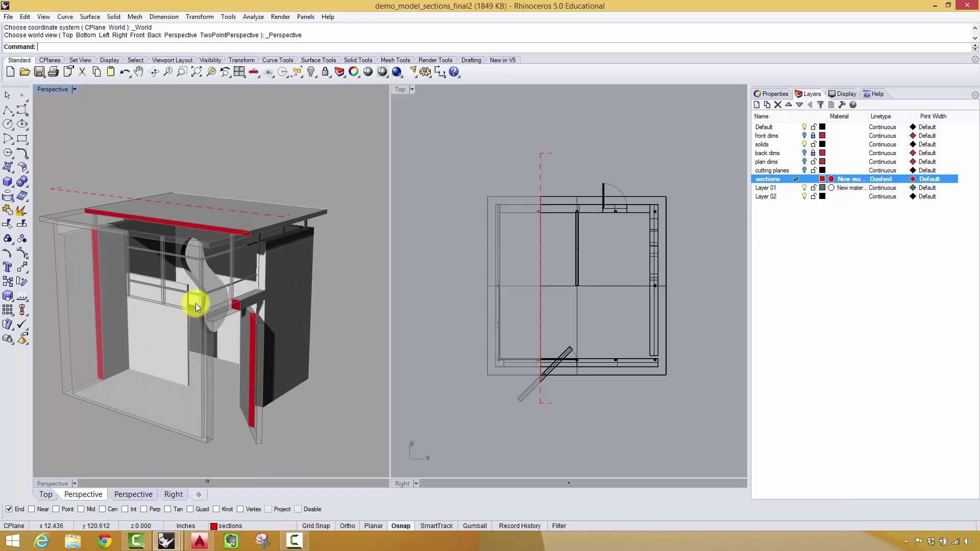
{"action": "right_click_drag", "start_coordinate": [231, 294], "coordinate": [142, 290]}
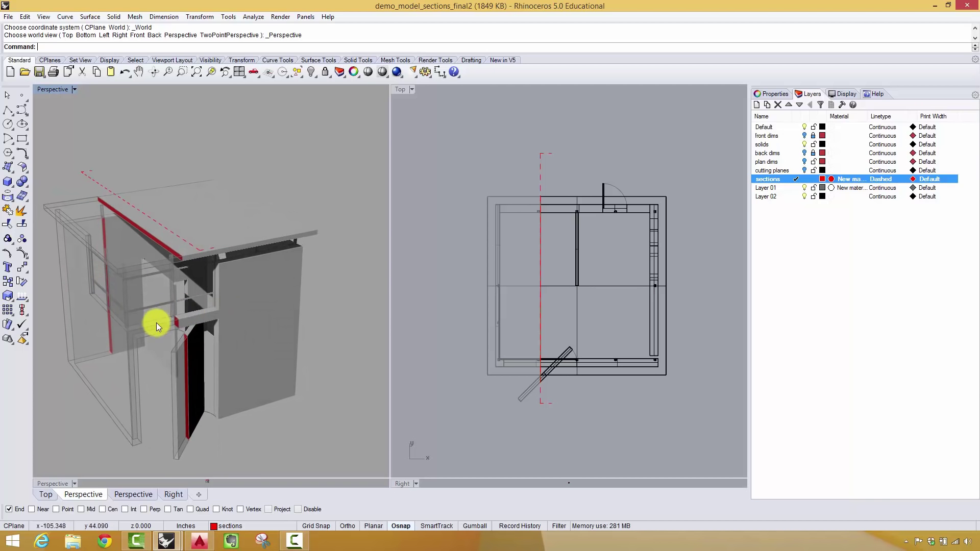
{"action": "right_click_drag", "start_coordinate": [213, 373], "coordinate": [220, 393]}
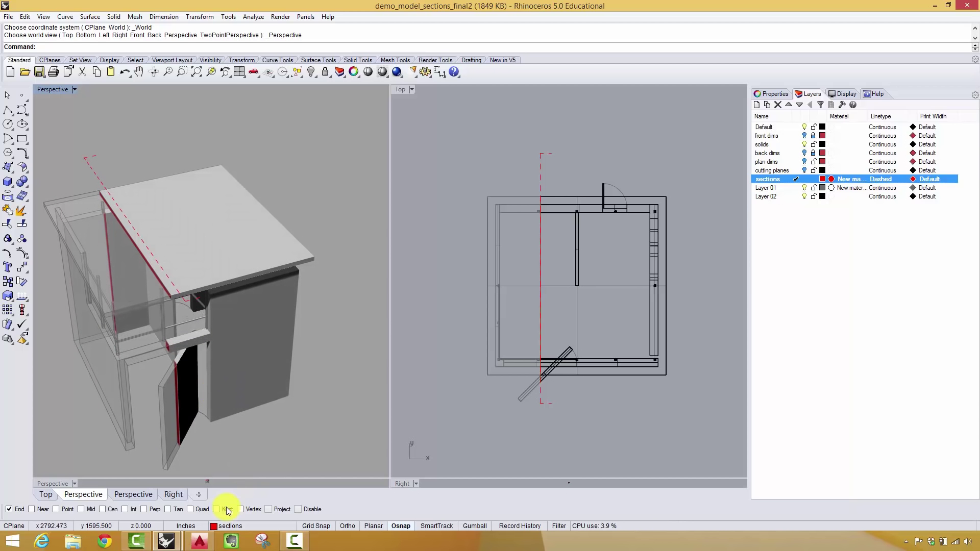
{"action": "right_click_drag", "start_coordinate": [298, 372], "coordinate": [322, 261]}
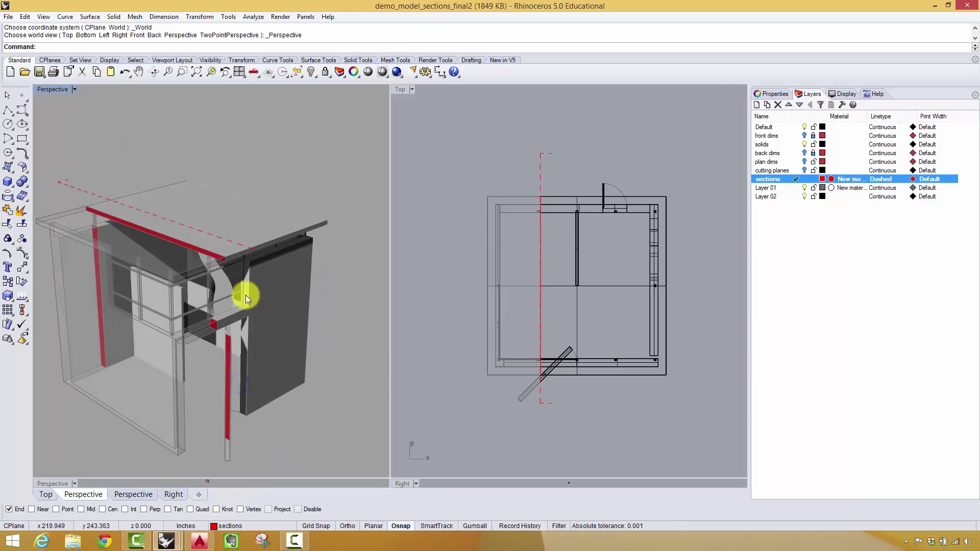
{"action": "right_click_drag", "start_coordinate": [237, 318], "coordinate": [91, 258]}
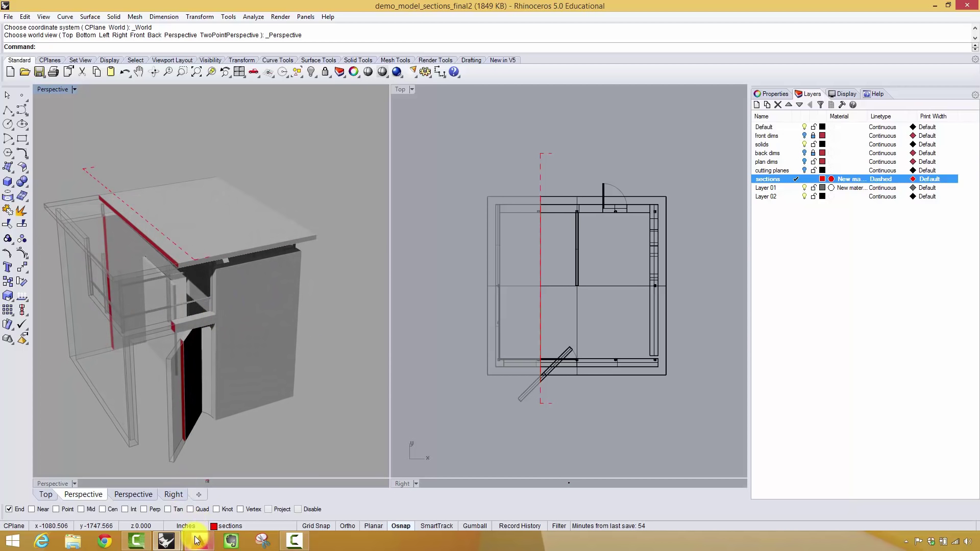
Switch to the AutoCAD plan and draw a line across the bottom wall opening between the midpoints of its two jambs.
{"action": "mouse_move", "coordinate": [200, 547]}
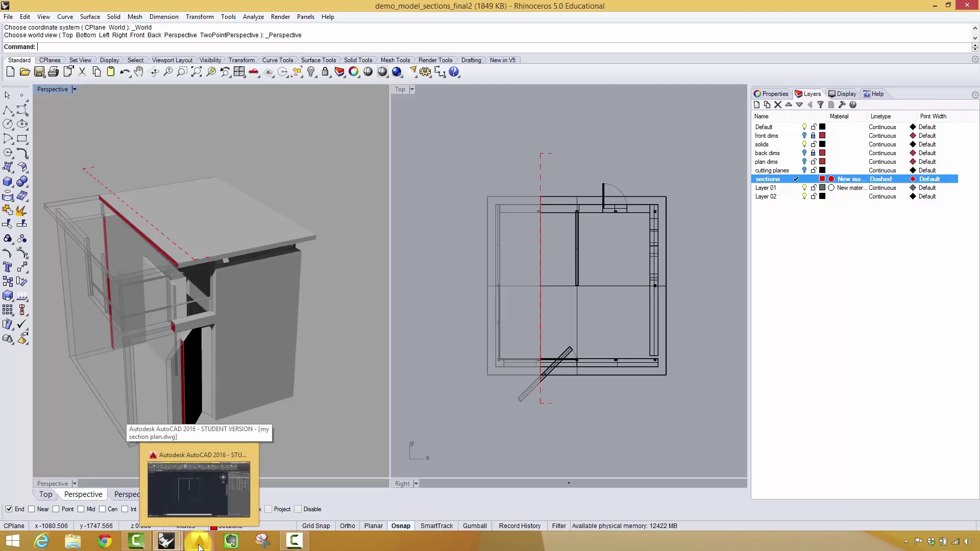
{"action": "left_click", "coordinate": [199, 543]}
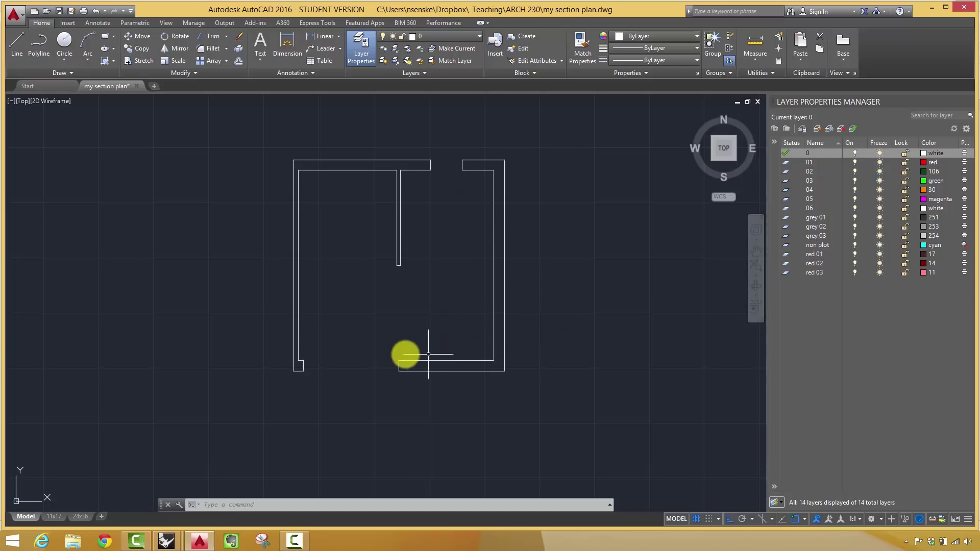
{"action": "left_click", "coordinate": [17, 43]}
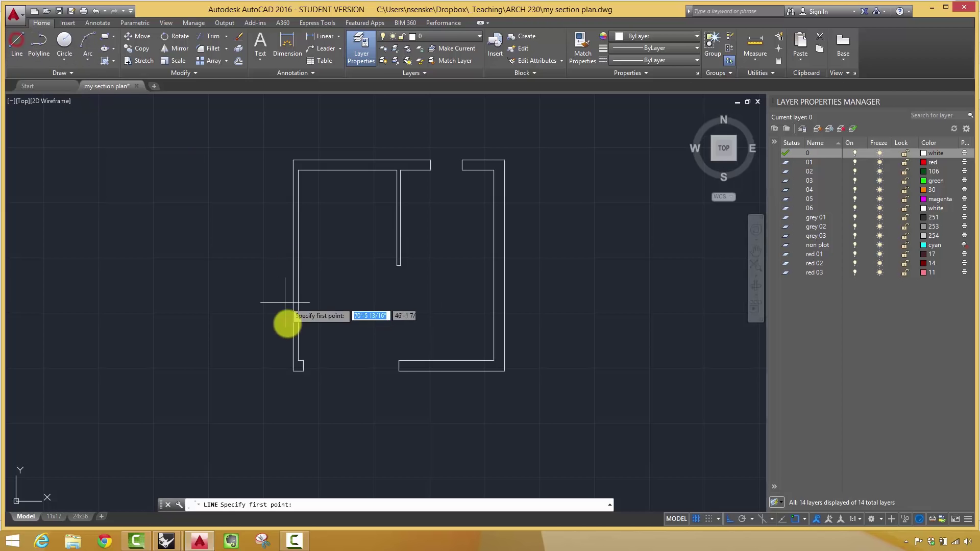
{"action": "left_click", "coordinate": [304, 366]}
{"action": "left_click", "coordinate": [399, 366]}
{"action": "right_click", "coordinate": [399, 371]}
{"action": "left_click", "coordinate": [409, 385]}
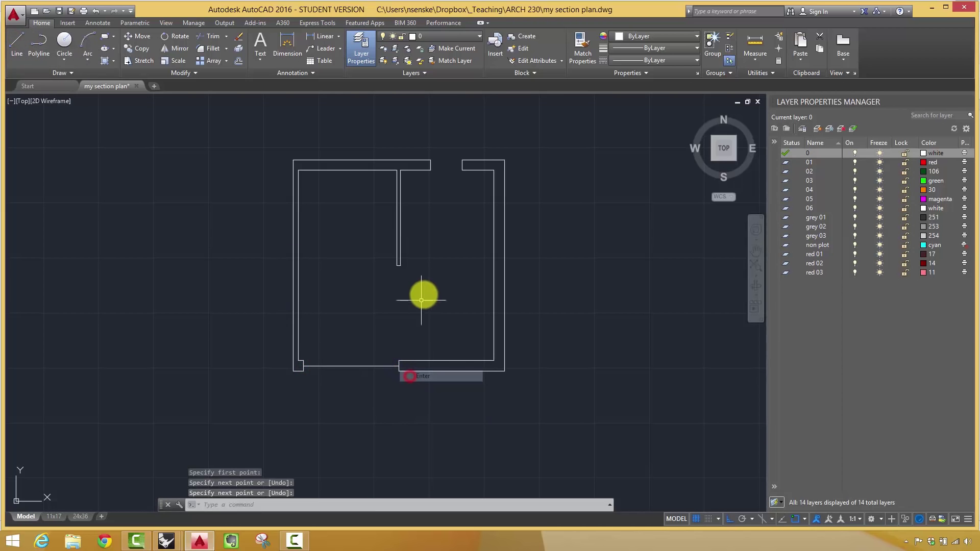
Check the pivot door's location and dimensions in the plan view of the Rhino file demo_model, and return to AutoCAD.
{"action": "scroll", "coordinate": [388, 374], "scroll_direction": "up", "scroll_amount": 4}
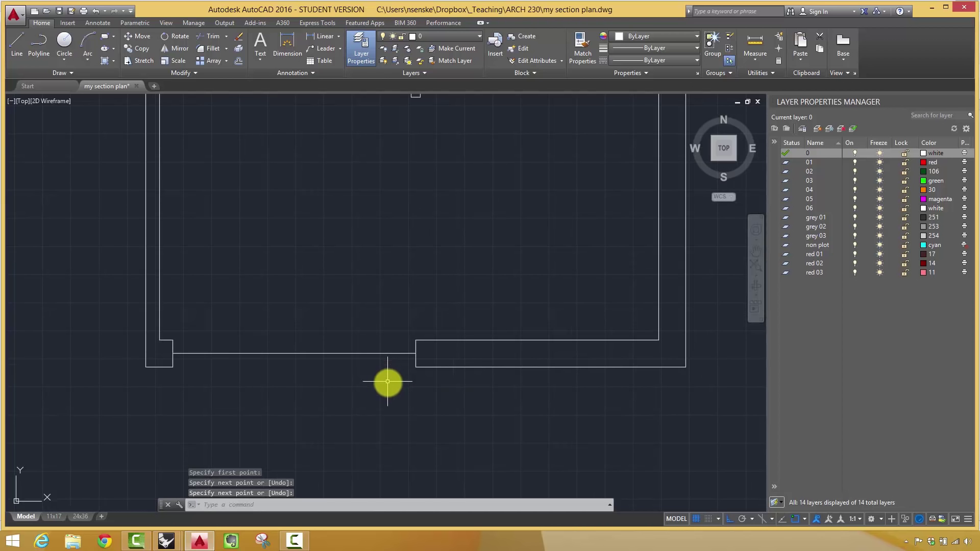
{"action": "scroll", "coordinate": [388, 381], "scroll_direction": "down", "scroll_amount": 4}
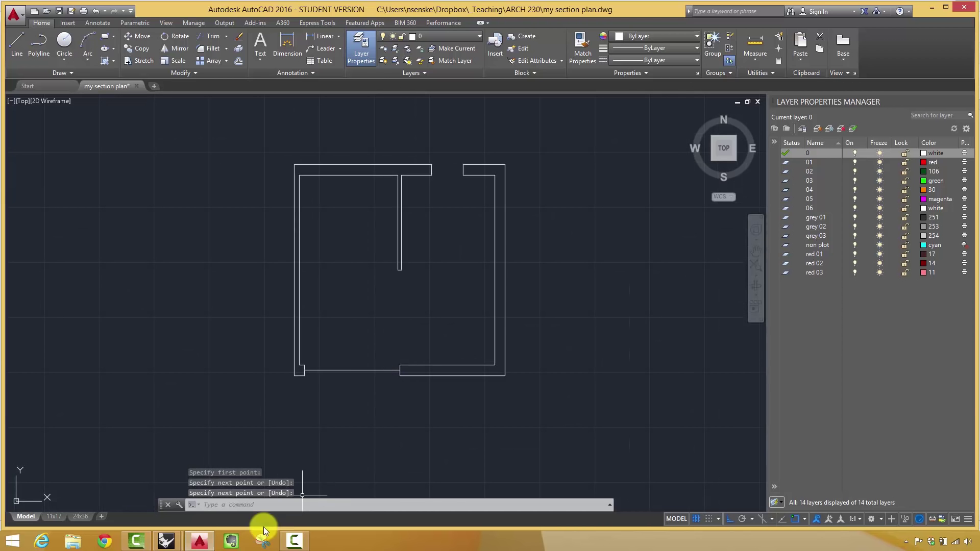
{"action": "left_click", "coordinate": [167, 540]}
{"action": "left_click", "coordinate": [205, 483]}
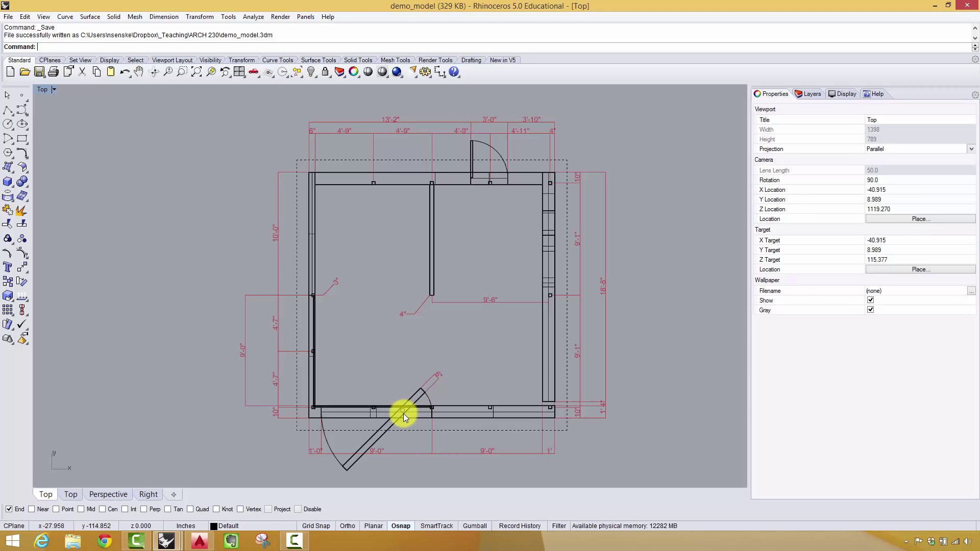
{"action": "left_click", "coordinate": [201, 541]}
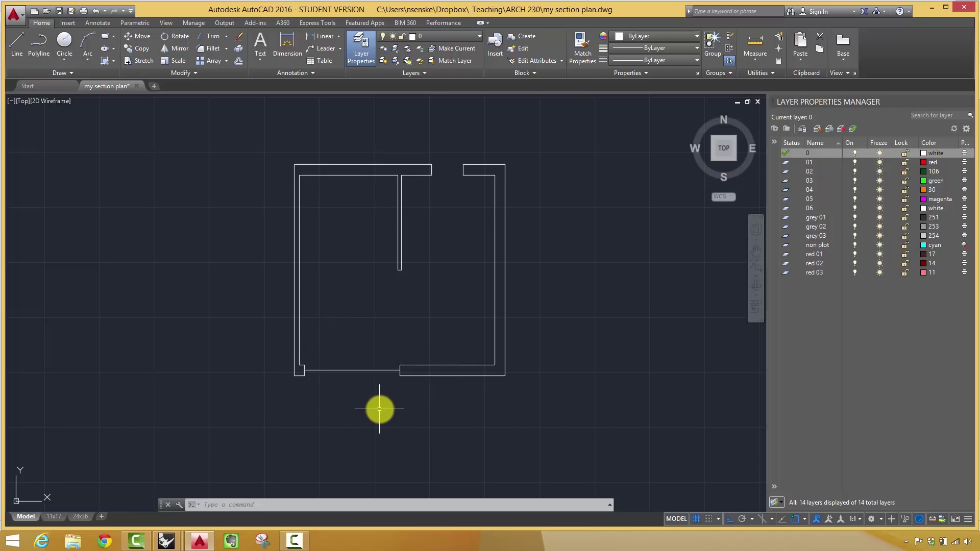
Draw a construction line from the midpoint of the opening's centre line to the opening's right jamb.
{"action": "scroll", "coordinate": [394, 409], "scroll_direction": "up", "scroll_amount": 2}
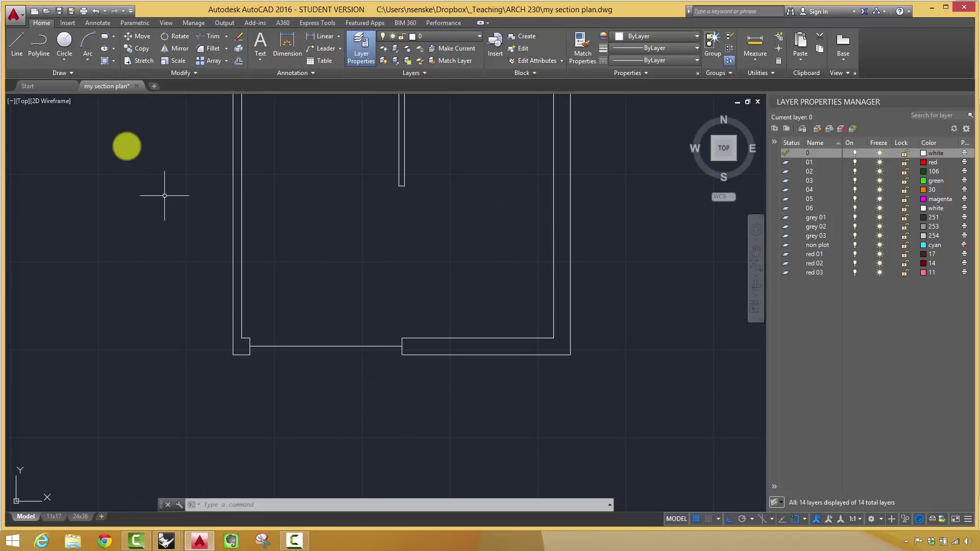
{"action": "left_click", "coordinate": [17, 40]}
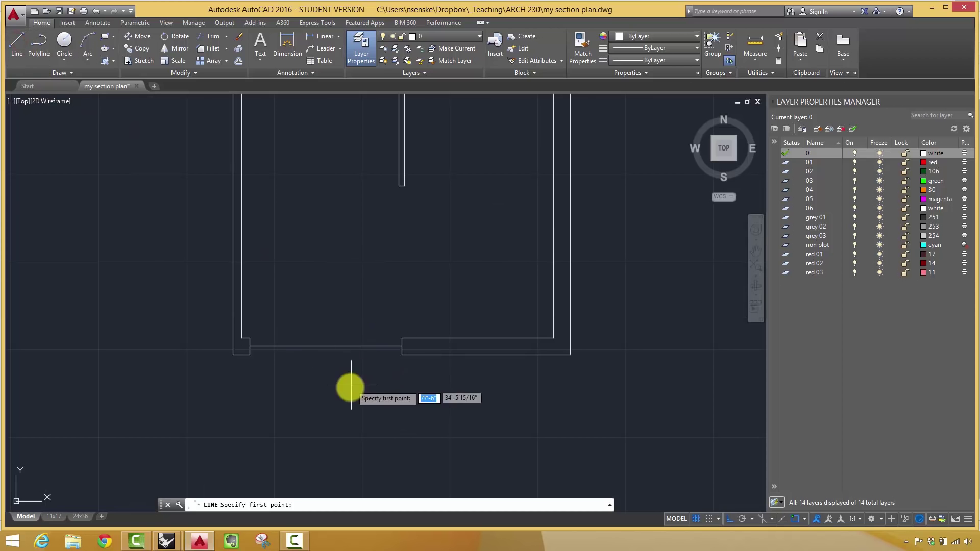
{"action": "left_click", "coordinate": [326, 346]}
{"action": "right_click", "coordinate": [403, 346]}
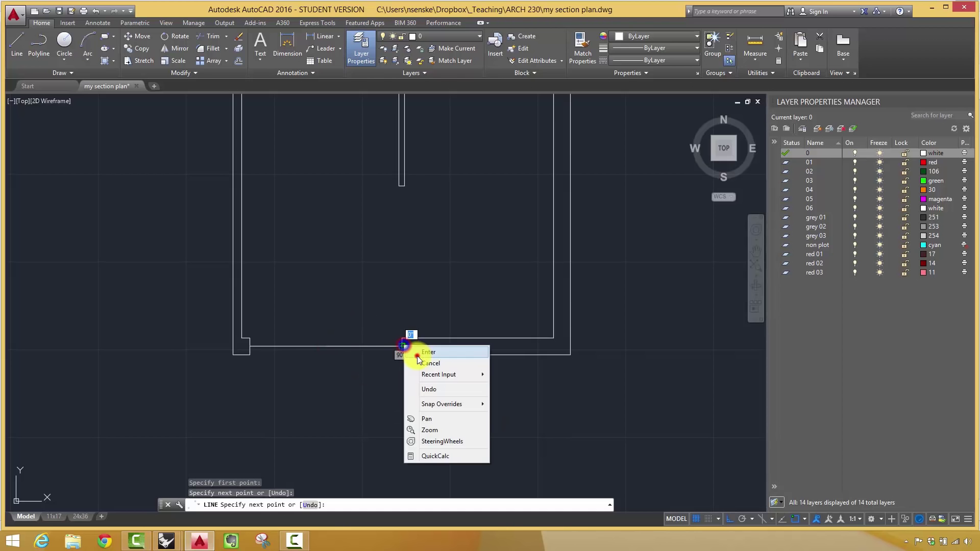
{"action": "left_click", "coordinate": [418, 357]}
Draw a circle with a 6" diameter centred on the midpoint of the short construction line to mark the door pivot.
{"action": "left_click", "coordinate": [17, 45]}
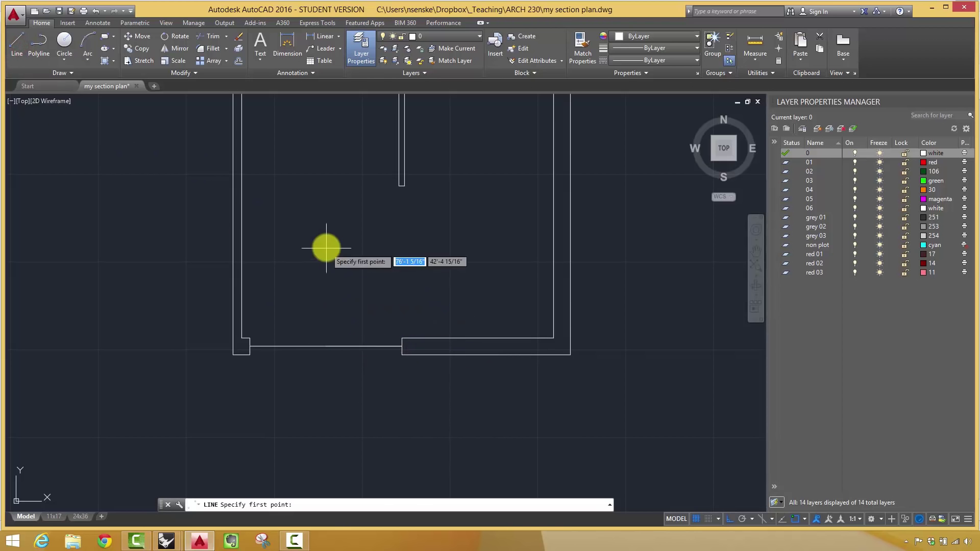
{"action": "key", "text": "Escape"}
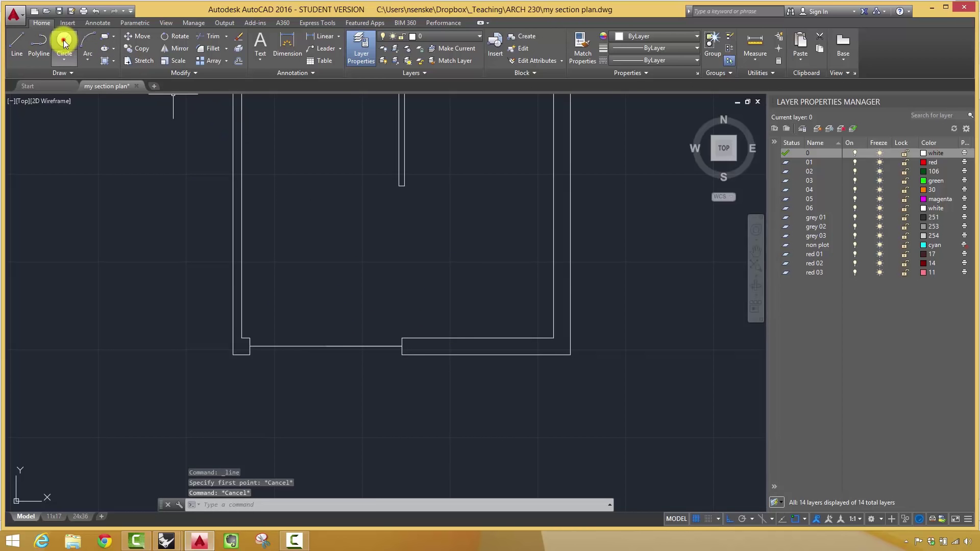
{"action": "left_click", "coordinate": [64, 44]}
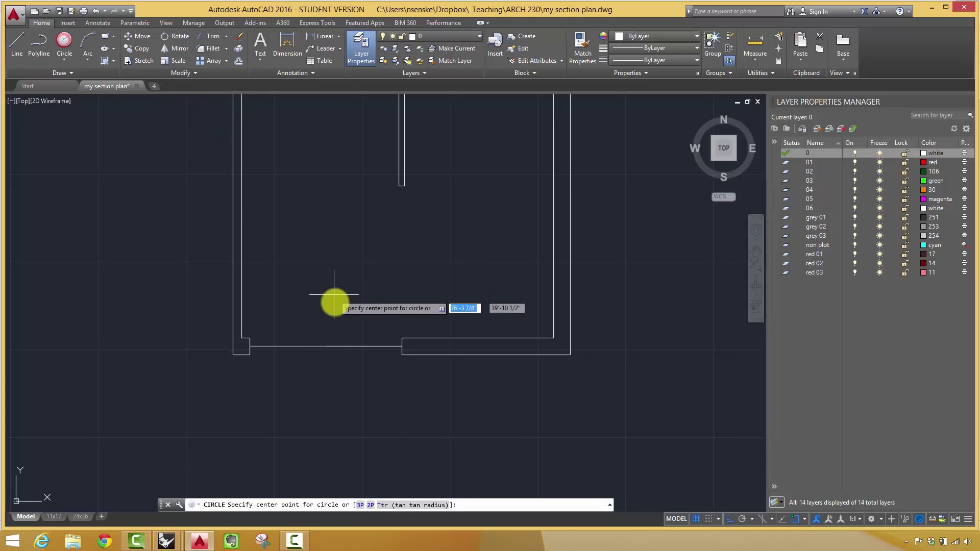
{"action": "left_click", "coordinate": [363, 346]}
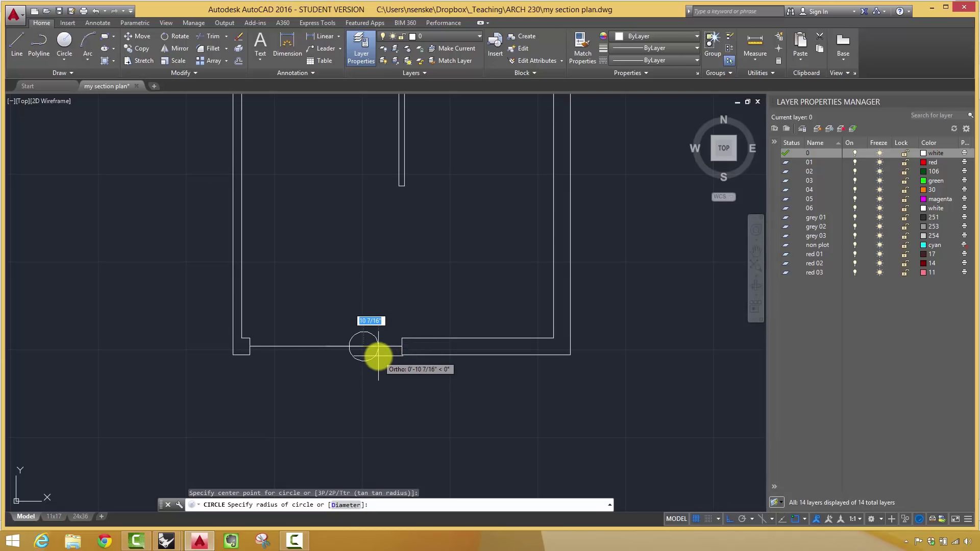
{"action": "type", "text": "d"}
{"action": "key", "text": "Return"}
{"action": "type", "text": "6"}
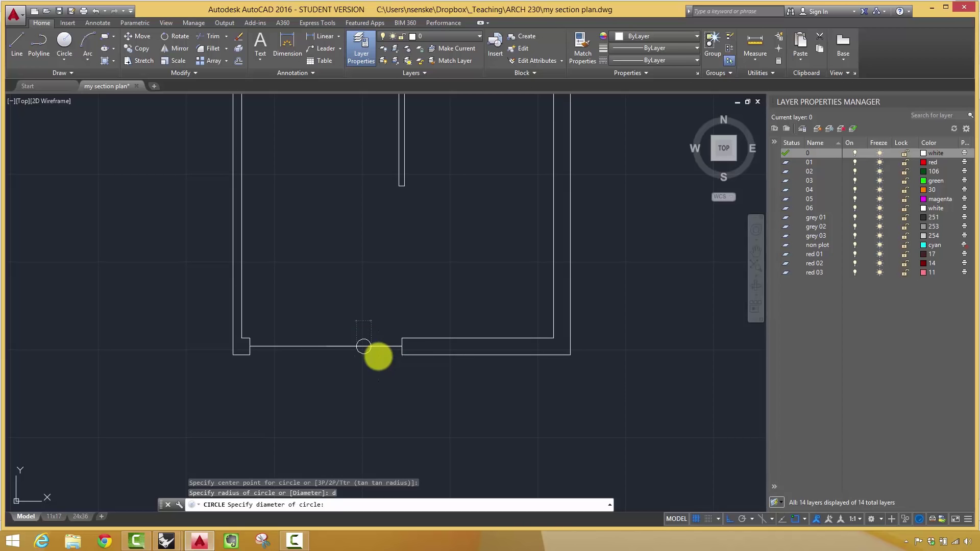
{"action": "key", "text": "Return"}
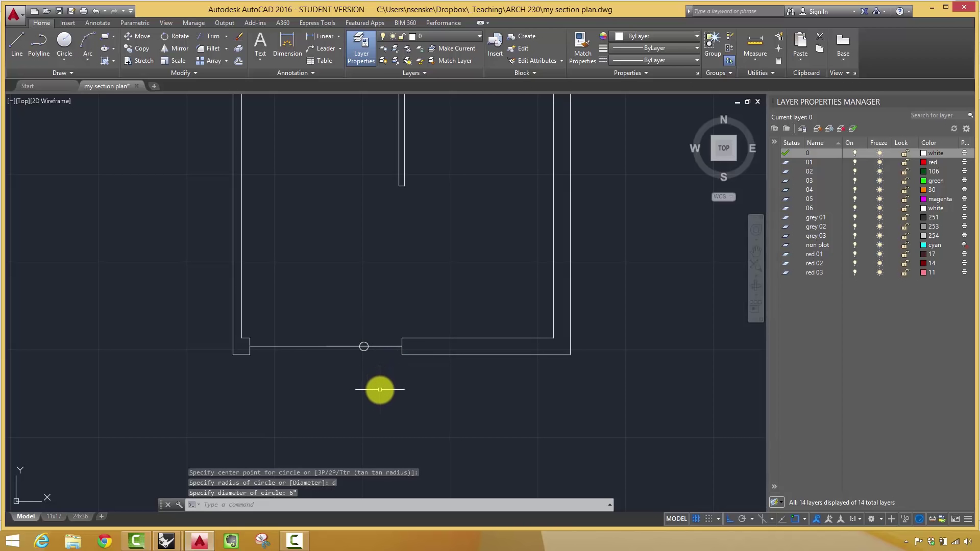
Erase the short construction line to the right jamb, keeping the full centre line across the opening.
{"action": "scroll", "coordinate": [380, 389], "scroll_direction": "up", "scroll_amount": 2}
{"action": "left_click", "coordinate": [376, 321]}
{"action": "key", "text": "Delete"}
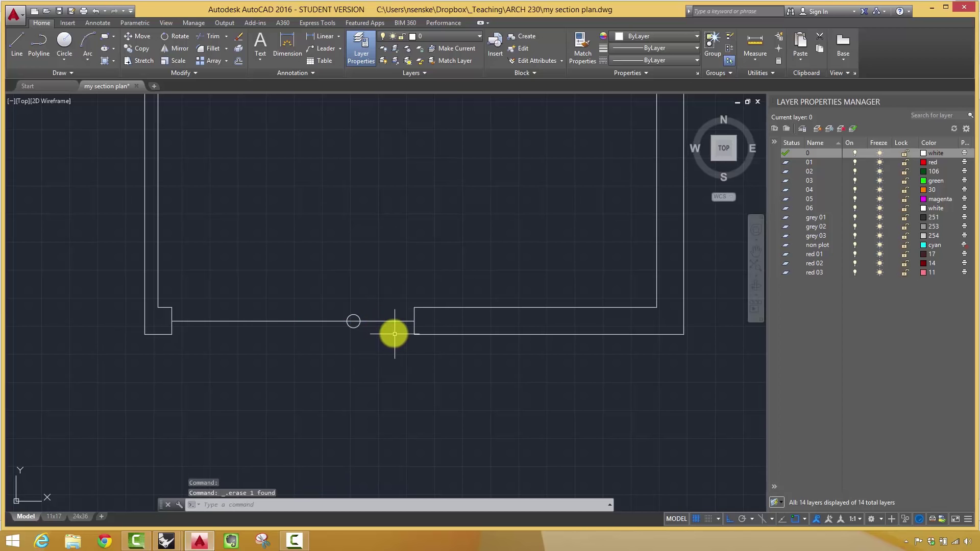
{"action": "left_click", "coordinate": [387, 321]}
{"action": "key", "text": "Escape"}
Offset the opening's centre line 3" to both sides and erase the original centre line.
{"action": "type", "text": "o"}
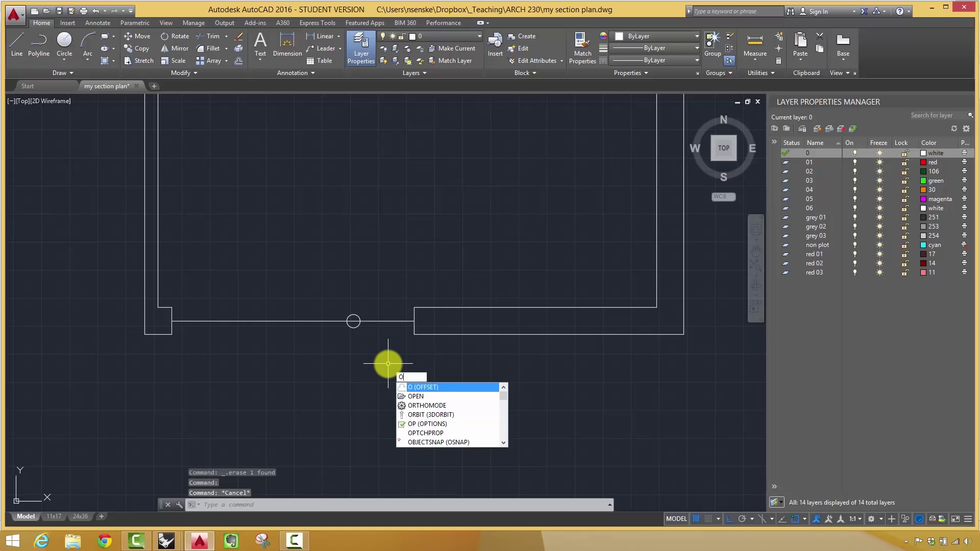
{"action": "key", "text": "Return"}
{"action": "type", "text": "3\""}
{"action": "key", "text": "Return"}
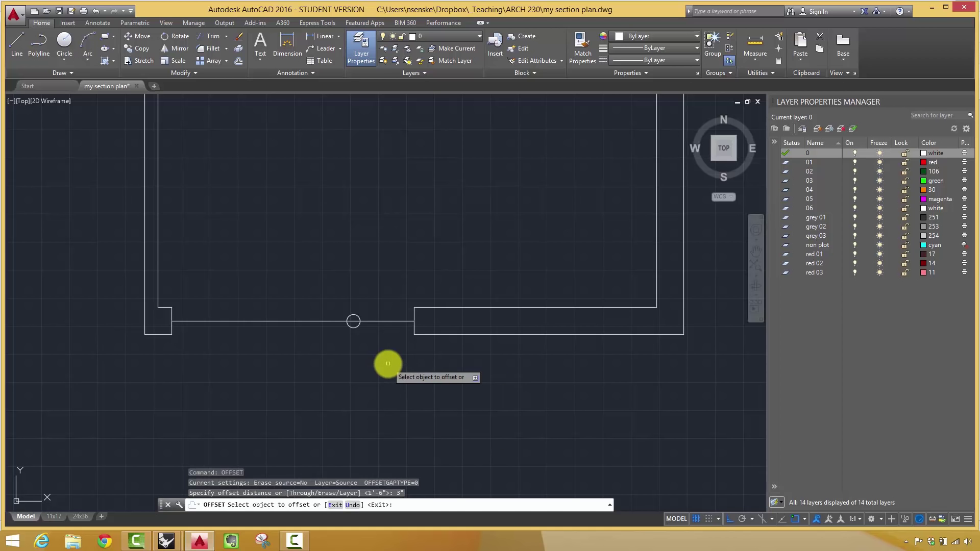
{"action": "left_click", "coordinate": [372, 321]}
{"action": "left_click", "coordinate": [373, 302]}
{"action": "left_click", "coordinate": [385, 321]}
{"action": "left_click", "coordinate": [387, 343]}
{"action": "key", "text": "Escape"}
{"action": "left_click", "coordinate": [391, 321]}
{"action": "key", "text": "Delete"}
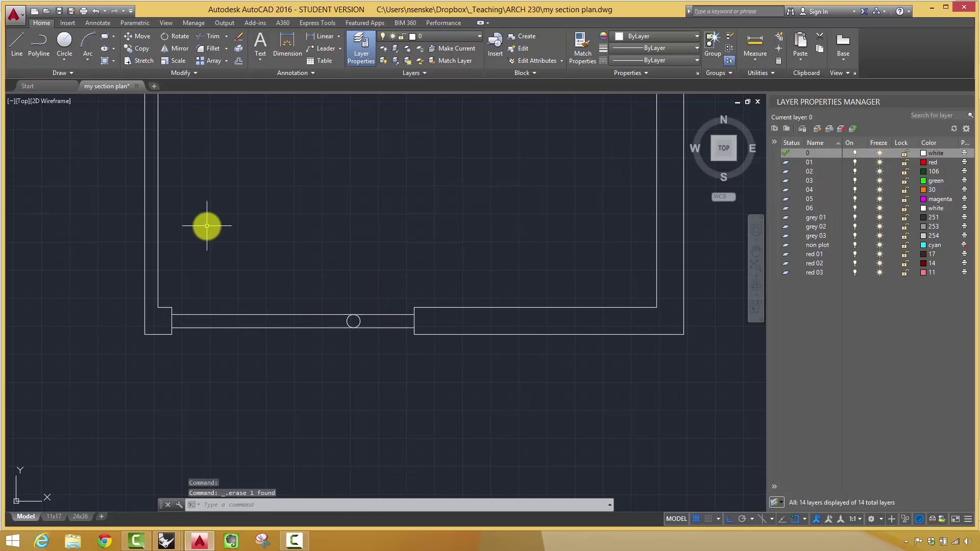
Draw a rectangle for the pivot door panel across the opening, from the upper offset line's left end to the lower offset line's right end.
{"action": "left_click", "coordinate": [105, 38]}
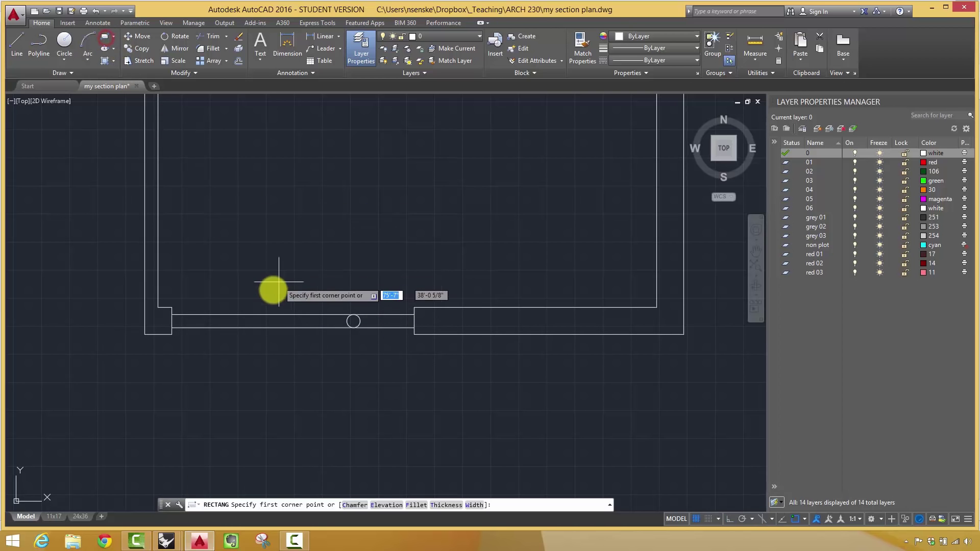
{"action": "left_click", "coordinate": [172, 315]}
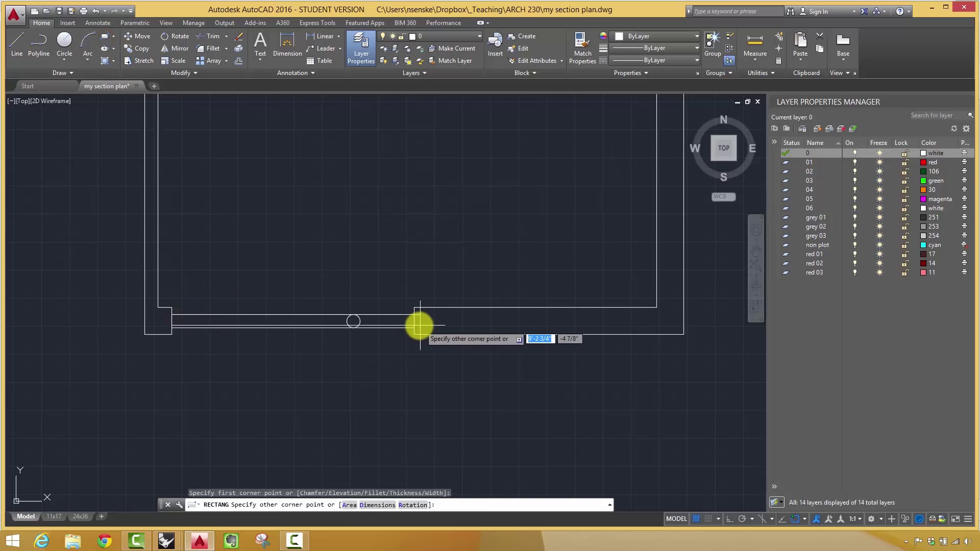
{"action": "left_click", "coordinate": [413, 327]}
{"action": "left_click", "coordinate": [393, 328]}
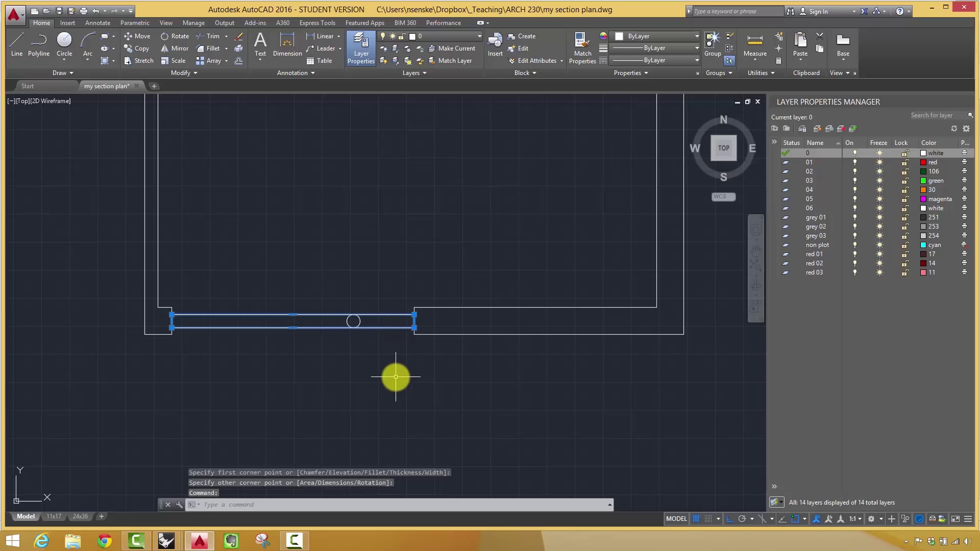
{"action": "key", "text": "Escape"}
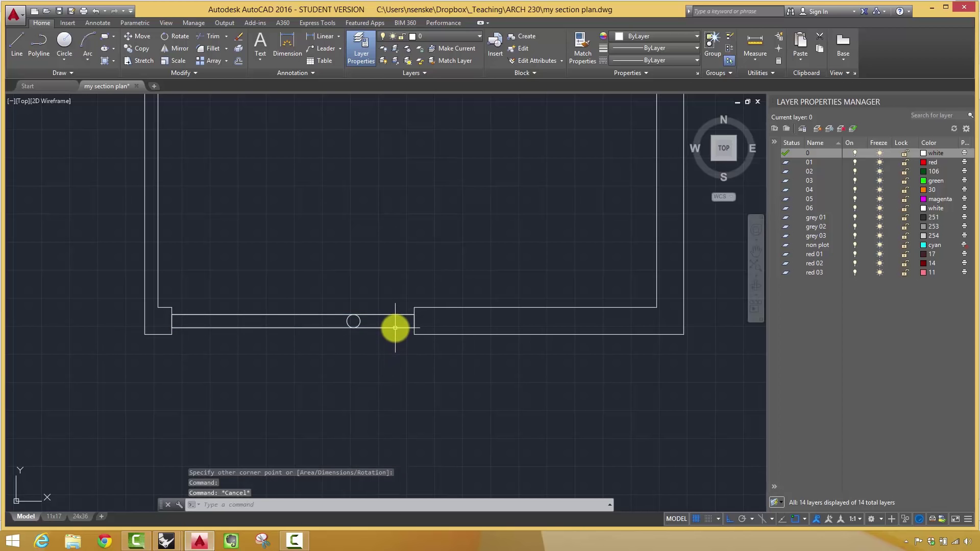
Try to erase the door rectangle's lower edge and the offset line beneath it, and undo both erasures.
{"action": "left_click", "coordinate": [396, 327]}
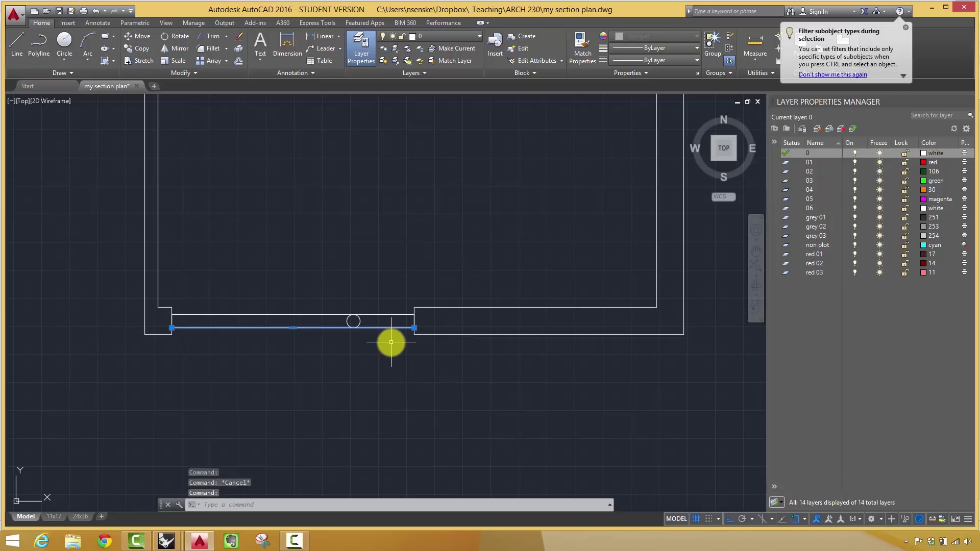
{"action": "key", "text": "Delete"}
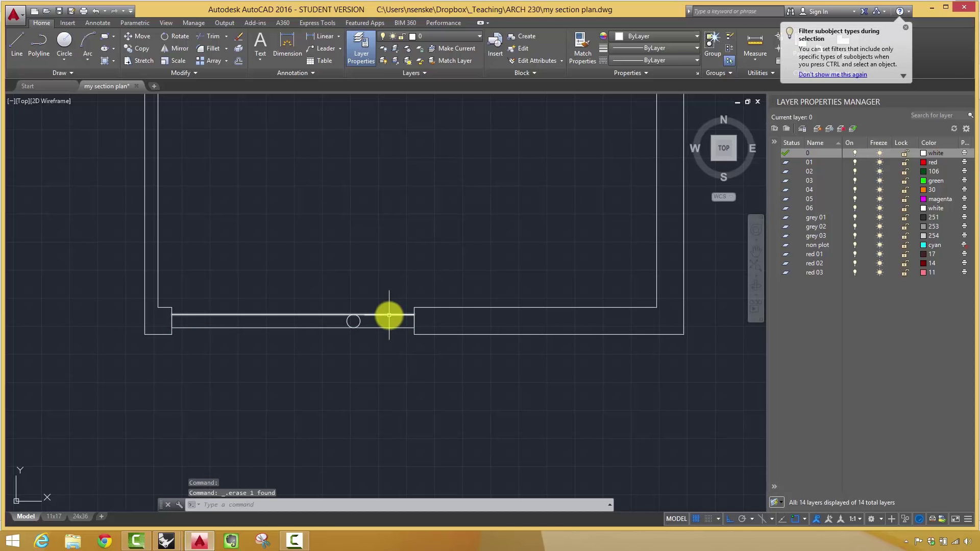
{"action": "left_click", "coordinate": [387, 329]}
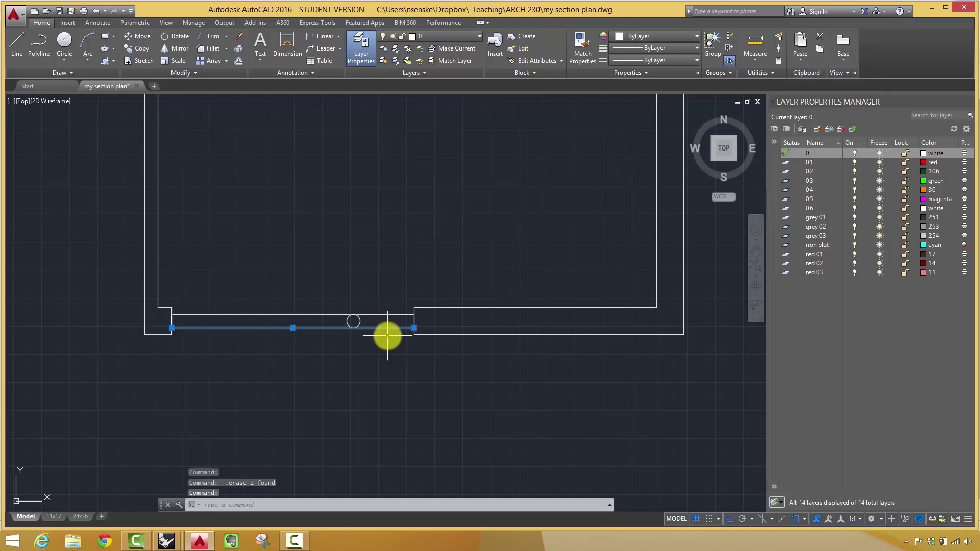
{"action": "key", "text": "Delete"}
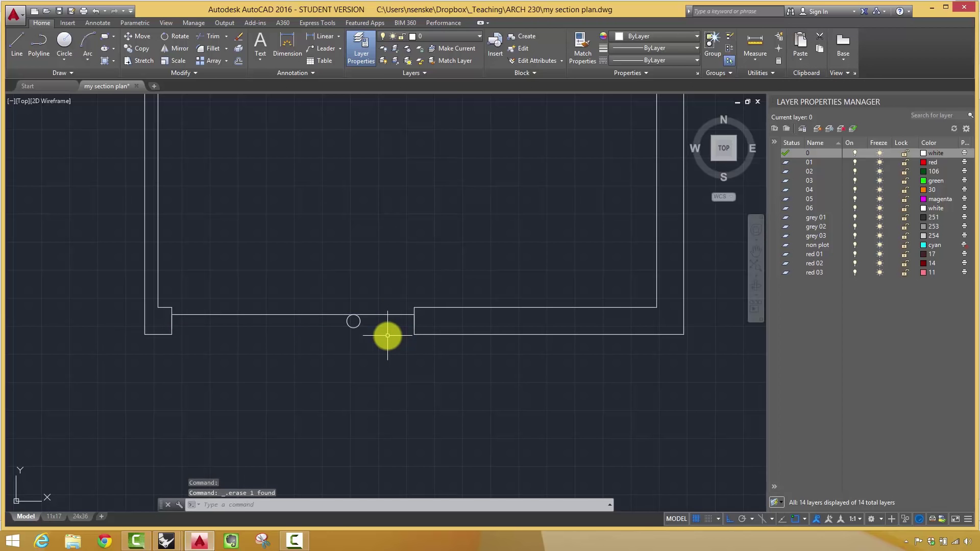
{"action": "key", "text": "ctrl+z"}
{"action": "key", "text": "ctrl+z"}
Try to erase the door rectangle's upper and lower edges as separate segments.
{"action": "left_click", "coordinate": [392, 315]}
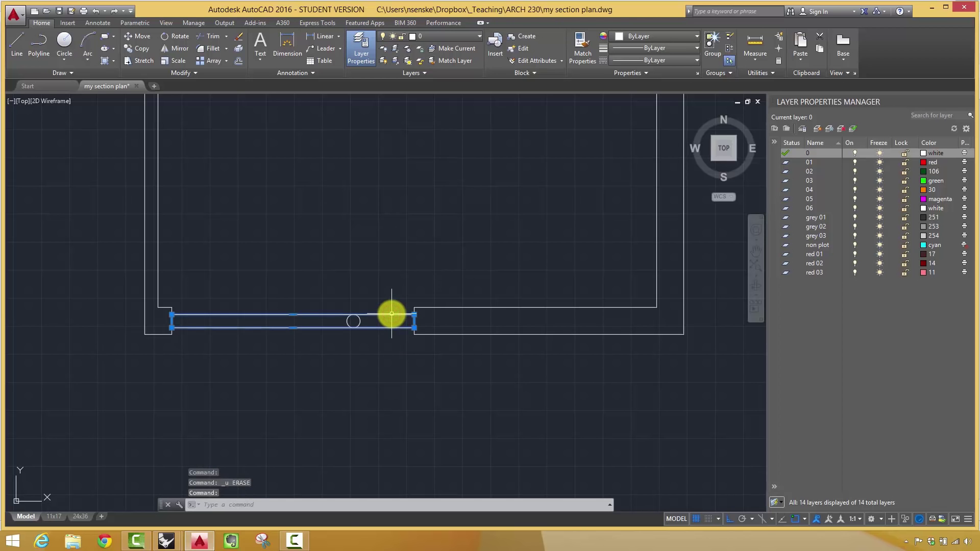
{"action": "key", "text": "Escape"}
{"action": "key", "text": "Escape"}
{"action": "left_click", "coordinate": [390, 314]}
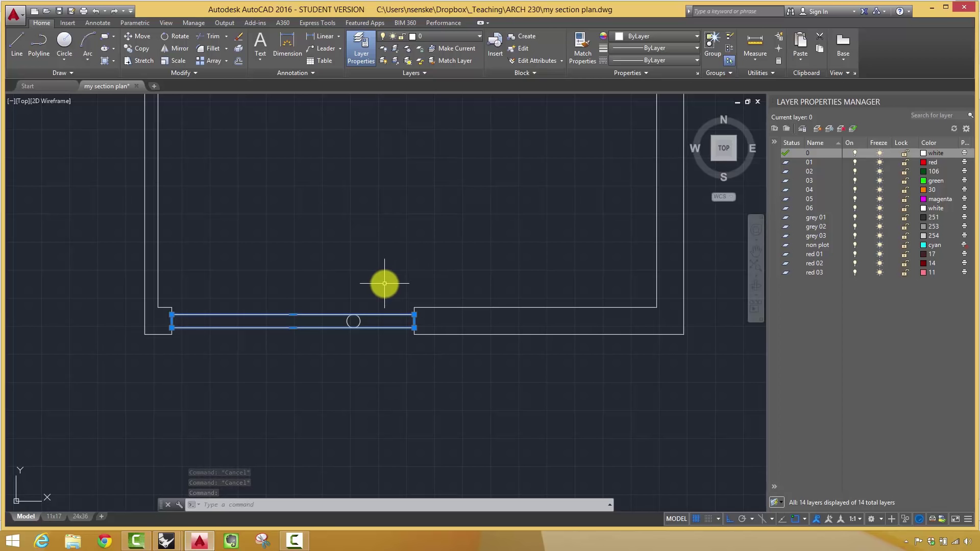
{"action": "key", "text": "Escape"}
{"action": "left_click", "coordinate": [376, 315]}
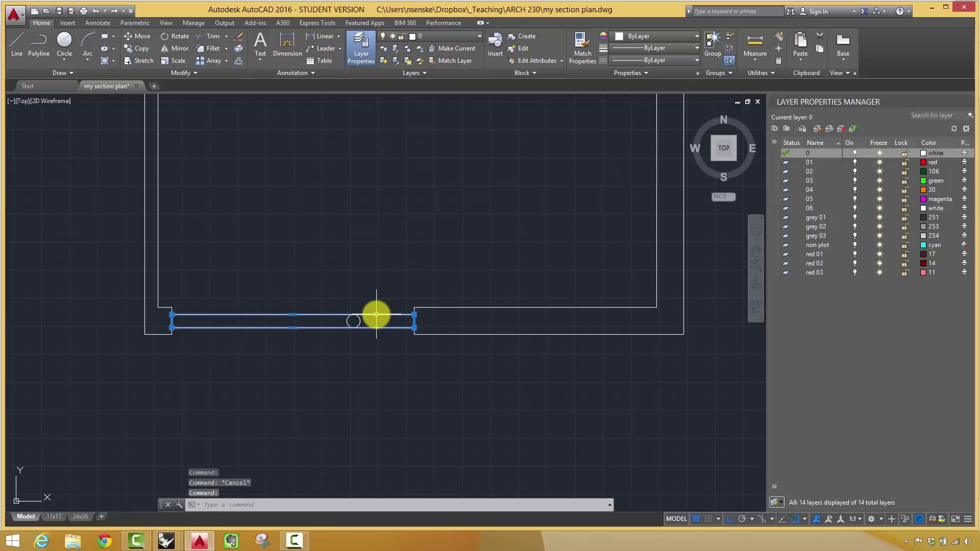
{"action": "key", "text": "Delete"}
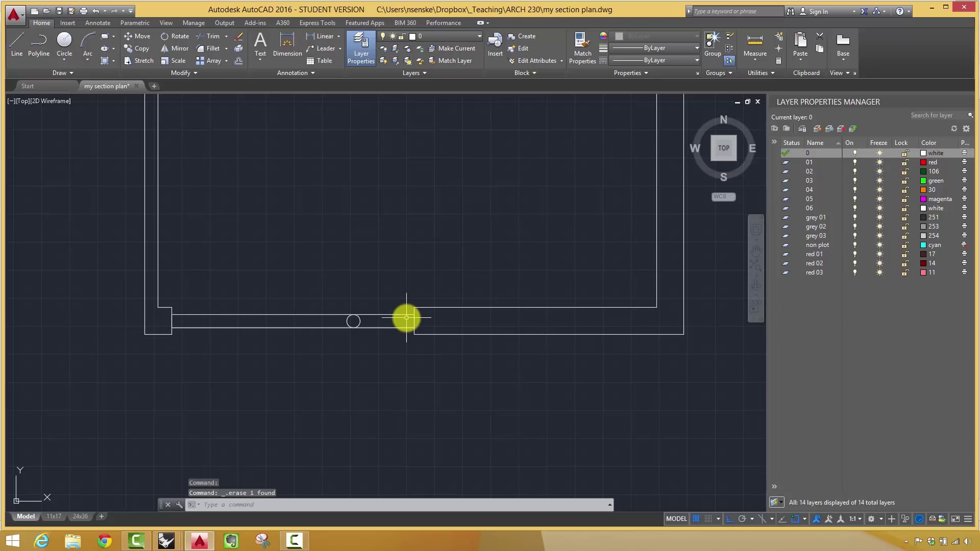
{"action": "left_click", "coordinate": [403, 328]}
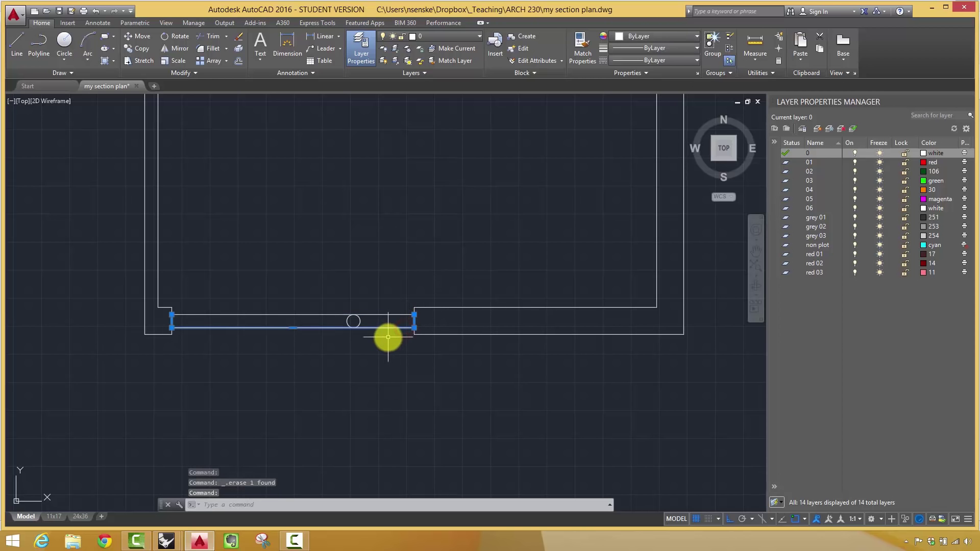
{"action": "left_click", "coordinate": [394, 315]}
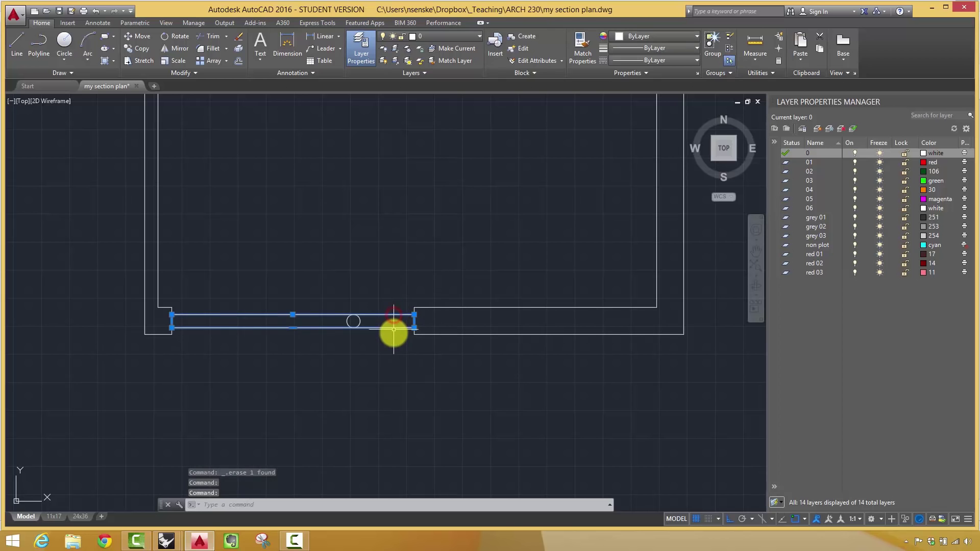
{"action": "key", "text": "Escape"}
{"action": "key", "text": "Escape"}
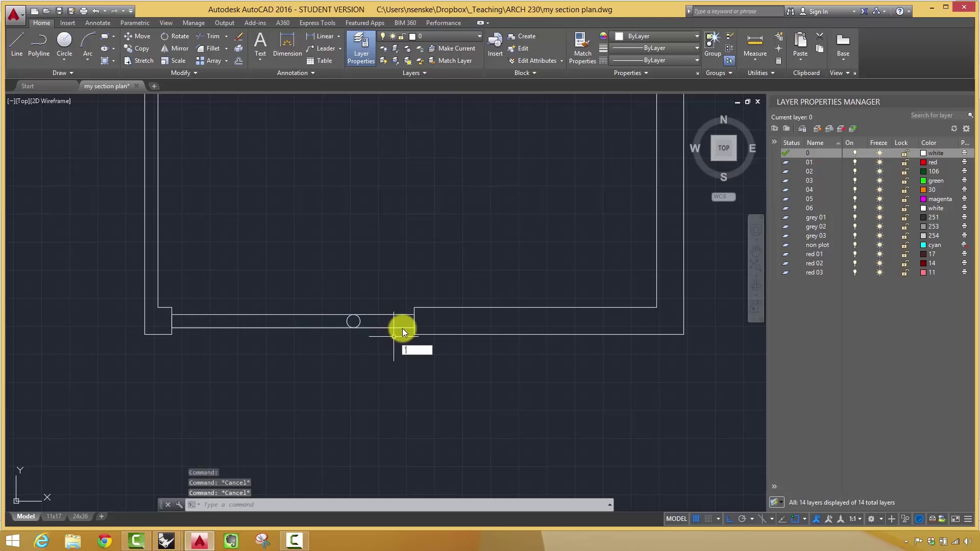
{"action": "left_click", "coordinate": [403, 328]}
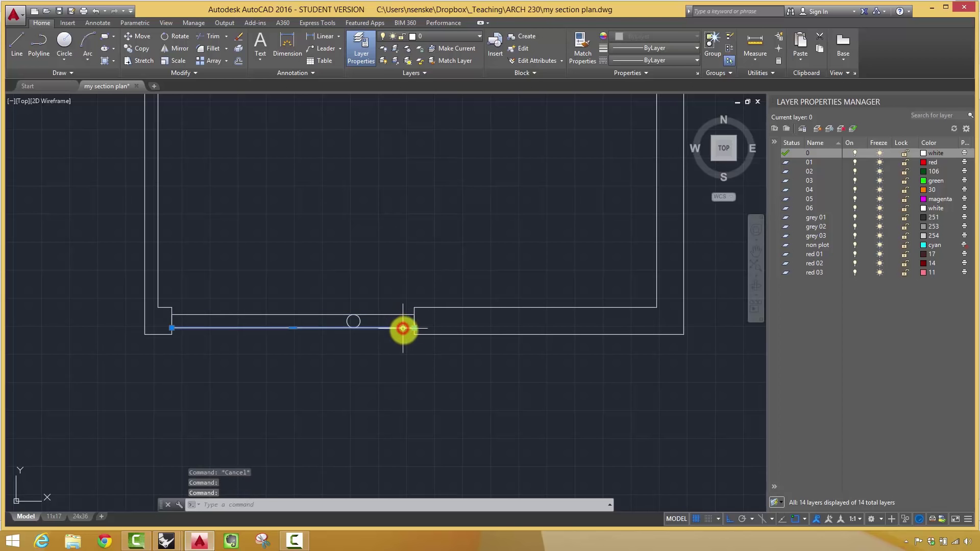
{"action": "key", "text": "Delete"}
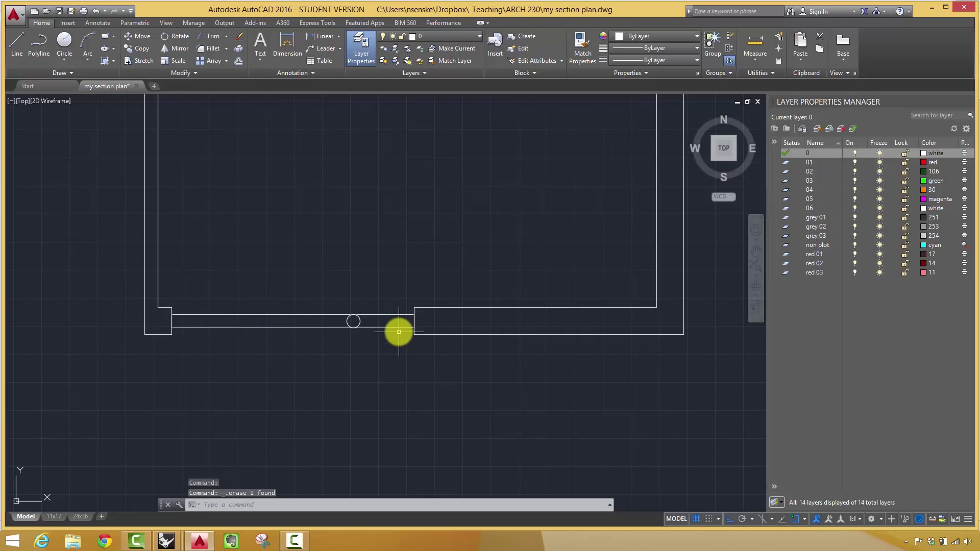
Inspect the remaining lines across the opening and undo the erasures of the door rectangle's edges.
{"action": "left_click", "coordinate": [397, 327]}
{"action": "left_click", "coordinate": [397, 313]}
{"action": "left_click", "coordinate": [394, 328]}
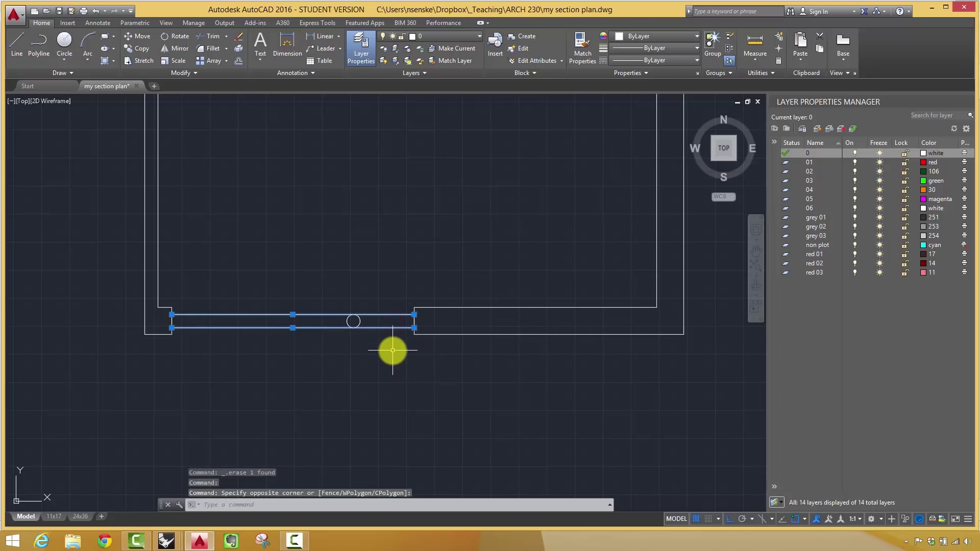
{"action": "scroll", "coordinate": [401, 325], "scroll_direction": "up", "scroll_amount": 5}
{"action": "key", "text": "Escape"}
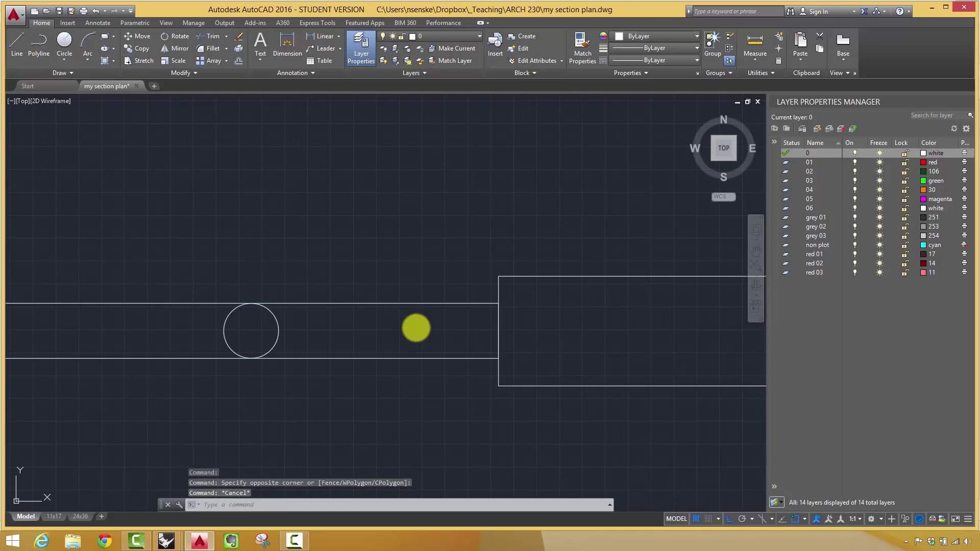
{"action": "key", "text": "ctrl+z"}
{"action": "key", "text": "ctrl+z"}
{"action": "scroll", "coordinate": [419, 335], "scroll_direction": "up", "scroll_amount": 5}
{"action": "left_click", "coordinate": [397, 341]}
{"action": "left_click", "coordinate": [384, 238]}
{"action": "key", "text": "Escape"}
{"action": "key", "text": "Escape"}
{"action": "left_click", "coordinate": [424, 308]}
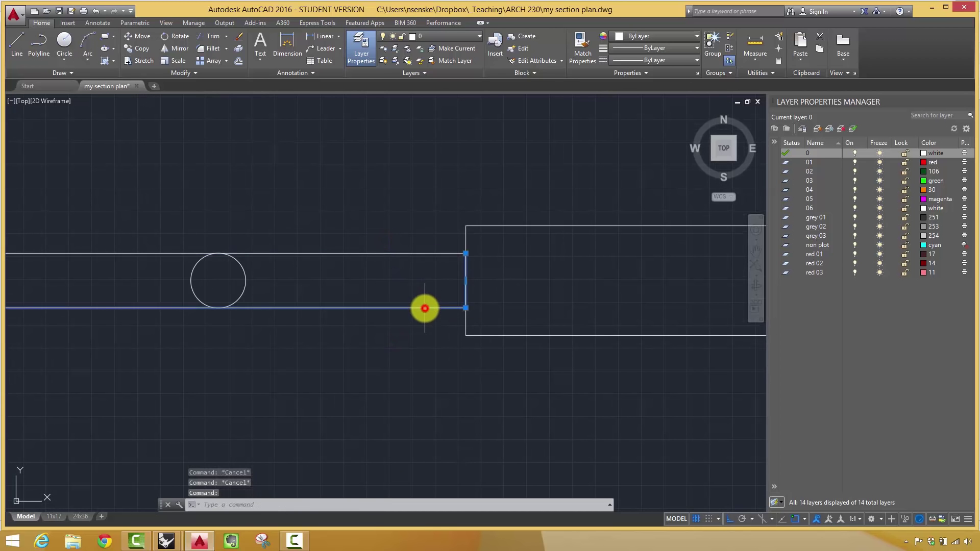
{"action": "key", "text": "Escape"}
{"action": "key", "text": "ctrl+z"}
{"action": "key", "text": "ctrl+z"}
{"action": "left_click", "coordinate": [385, 315]}
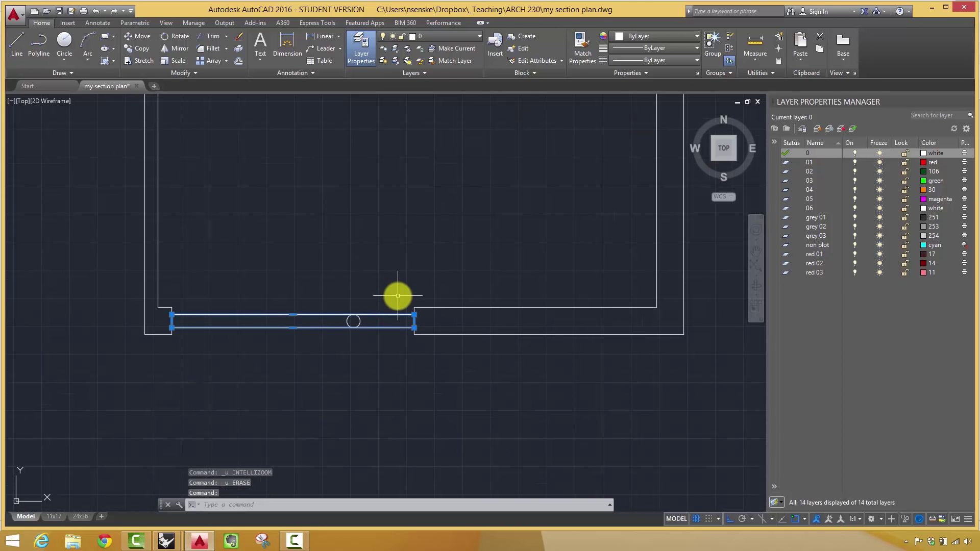
{"action": "scroll", "coordinate": [398, 297], "scroll_direction": "down", "scroll_amount": 2}
{"action": "key", "text": "Escape"}
{"action": "key", "text": "Escape"}
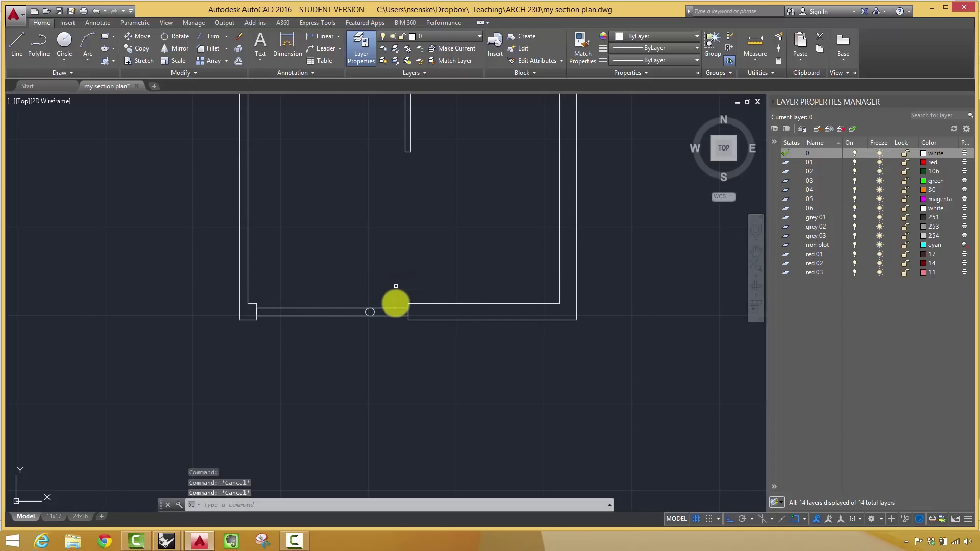
Select the door rectangle in the bottom wall opening and check which running object snaps are active.
{"action": "left_click", "coordinate": [394, 310]}
{"action": "scroll", "coordinate": [394, 276], "scroll_direction": "up", "scroll_amount": 4}
{"action": "scroll", "coordinate": [395, 274], "scroll_direction": "down", "scroll_amount": 2}
{"action": "scroll", "coordinate": [408, 279], "scroll_direction": "down", "scroll_amount": 1}
{"action": "scroll", "coordinate": [449, 270], "scroll_direction": "up", "scroll_amount": 1}
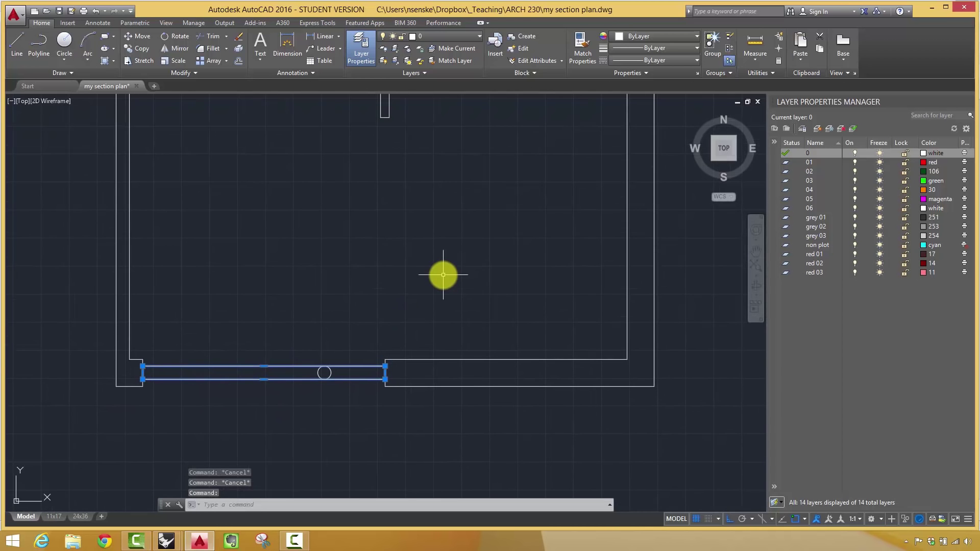
{"action": "middle_click_drag", "start_coordinate": [381, 310], "coordinate": [420, 295]}
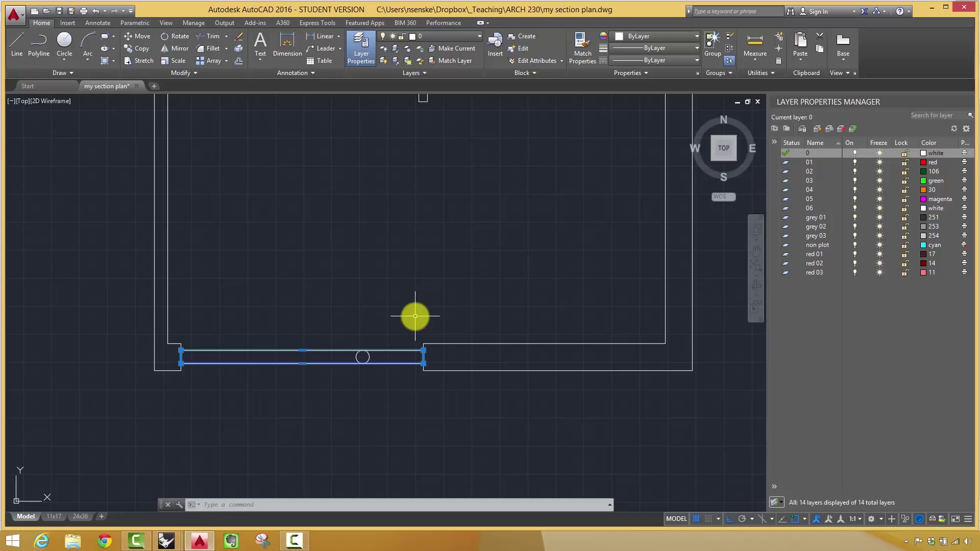
{"action": "scroll", "coordinate": [409, 313], "scroll_direction": "down", "scroll_amount": 2}
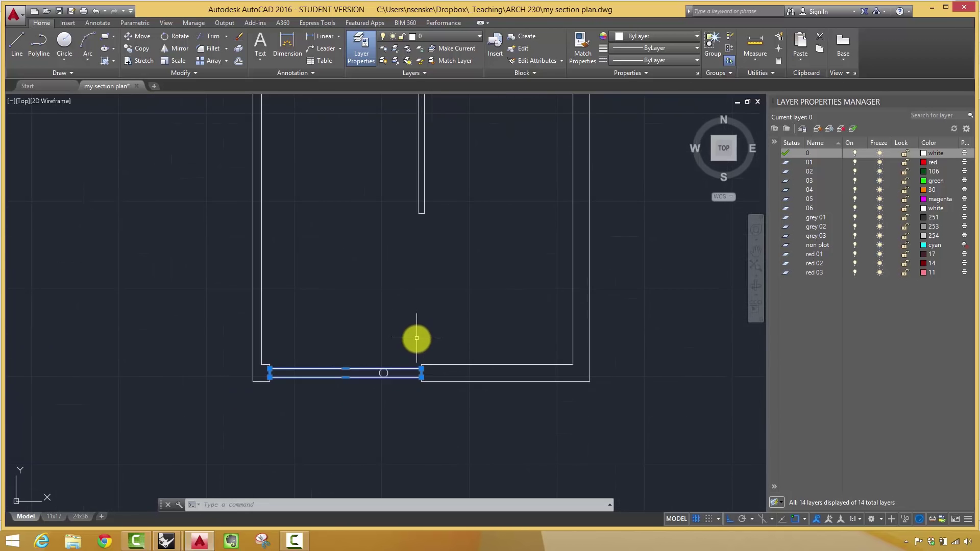
{"action": "scroll", "coordinate": [417, 342], "scroll_direction": "up", "scroll_amount": 4}
{"action": "middle_click_drag", "start_coordinate": [416, 345], "coordinate": [401, 283]}
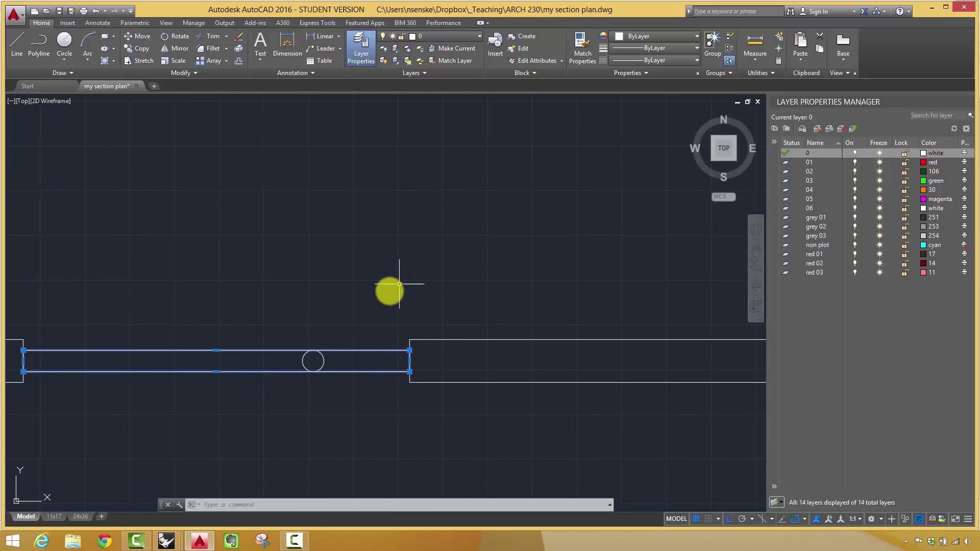
{"action": "scroll", "coordinate": [352, 343], "scroll_direction": "down", "scroll_amount": 2}
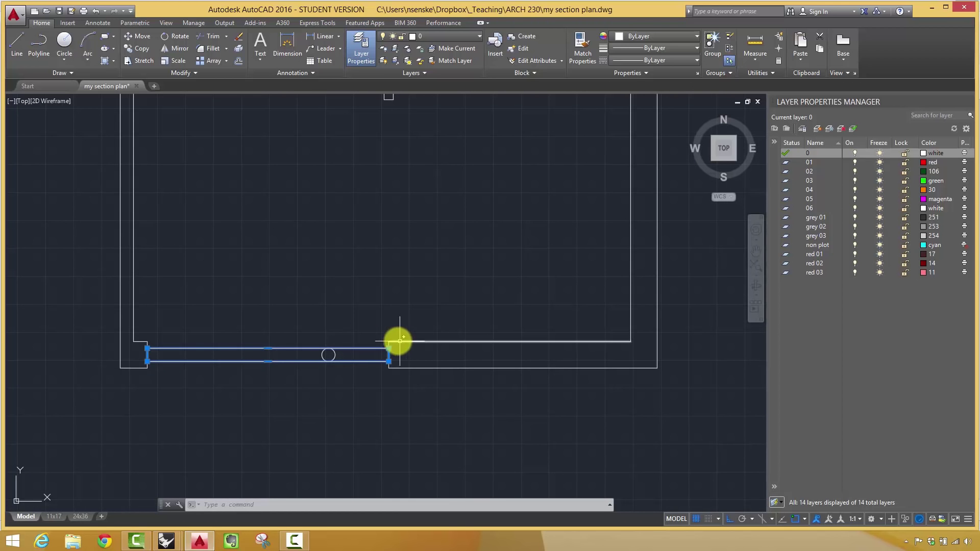
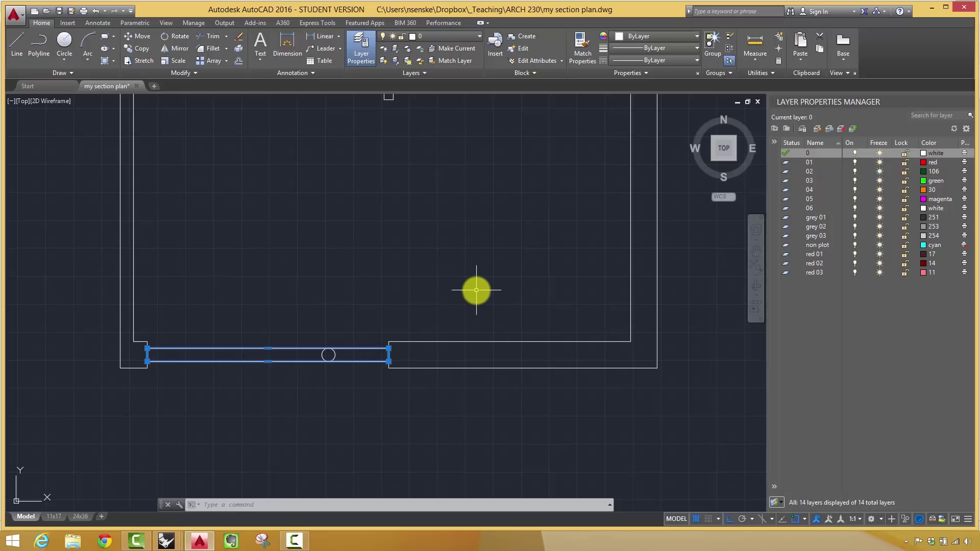
{"action": "left_click", "coordinate": [801, 518]}
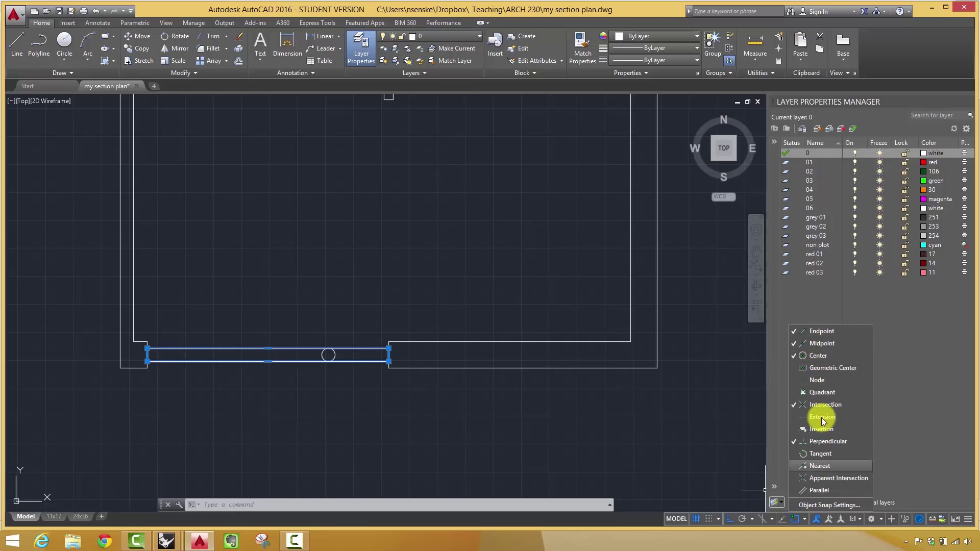
{"action": "left_click", "coordinate": [796, 523]}
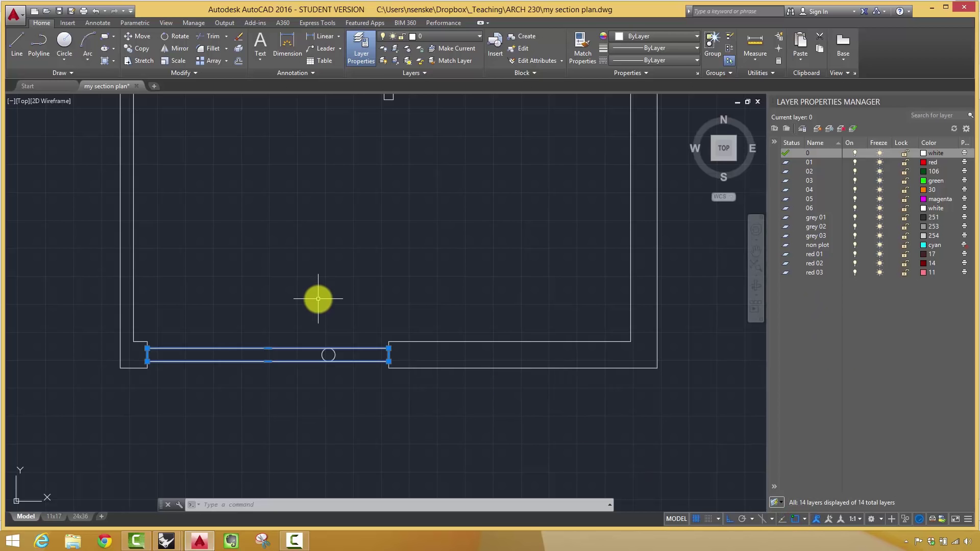
Try to rotate the door rectangle using the centre of the pivot circle as the base point.
{"action": "type", "text": "rot"}
{"action": "key", "text": "Return"}
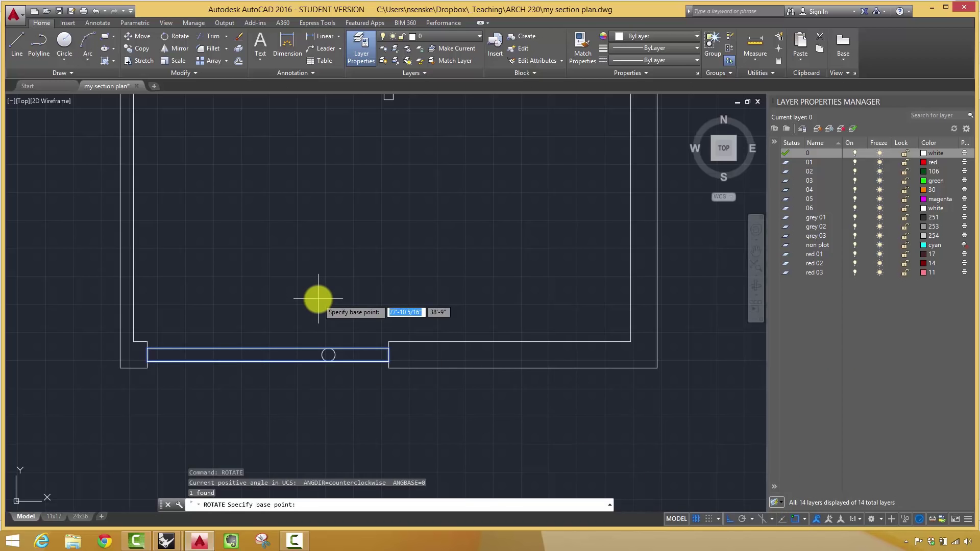
{"action": "left_click", "coordinate": [329, 355]}
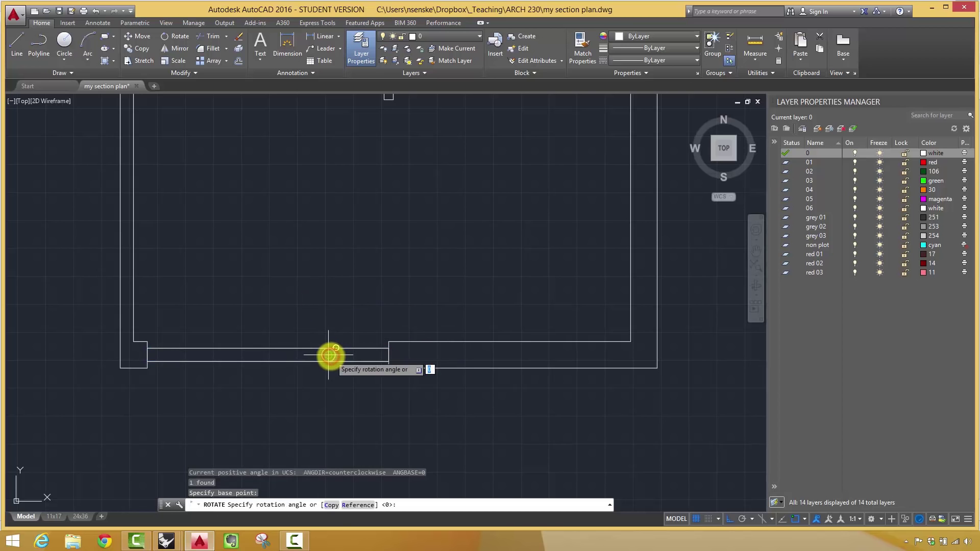
{"action": "left_click", "coordinate": [387, 355]}
{"action": "left_click", "coordinate": [352, 328]}
{"action": "right_click", "coordinate": [353, 328]}
{"action": "left_click", "coordinate": [393, 335]}
{"action": "left_click", "coordinate": [345, 357]}
{"action": "left_click", "coordinate": [342, 360]}
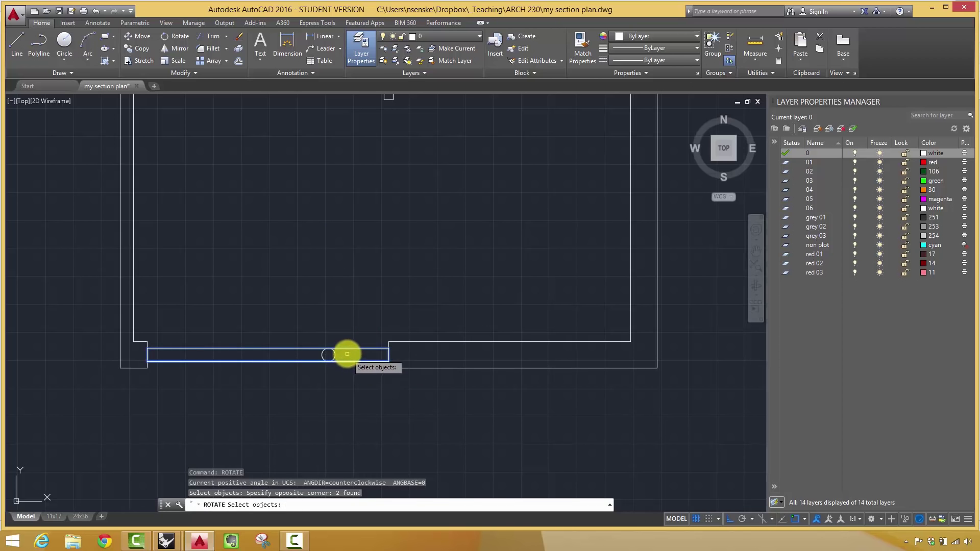
{"action": "key", "text": "Escape"}
{"action": "key", "text": "Escape"}
{"action": "left_click", "coordinate": [353, 362]}
{"action": "right_click", "coordinate": [353, 310]}
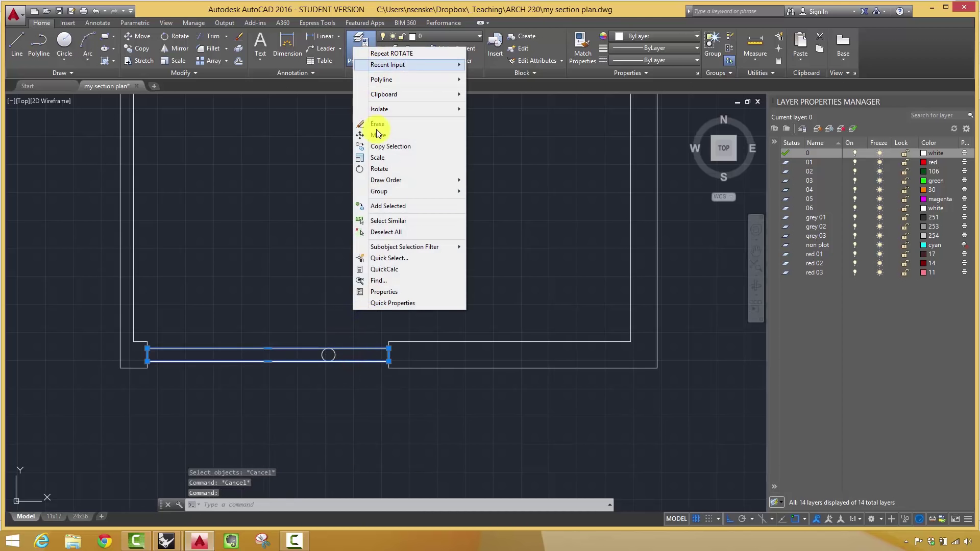
{"action": "left_click", "coordinate": [389, 54]}
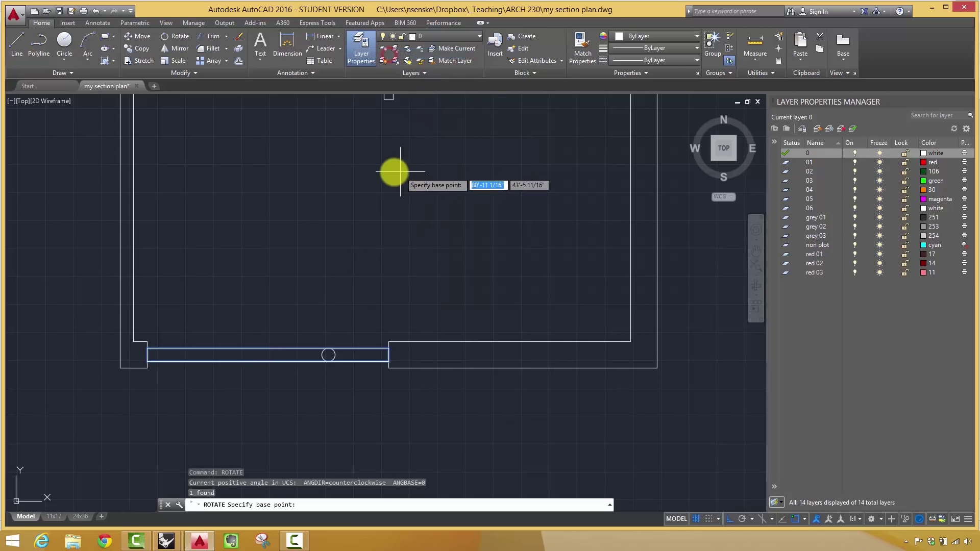
{"action": "left_click", "coordinate": [328, 354]}
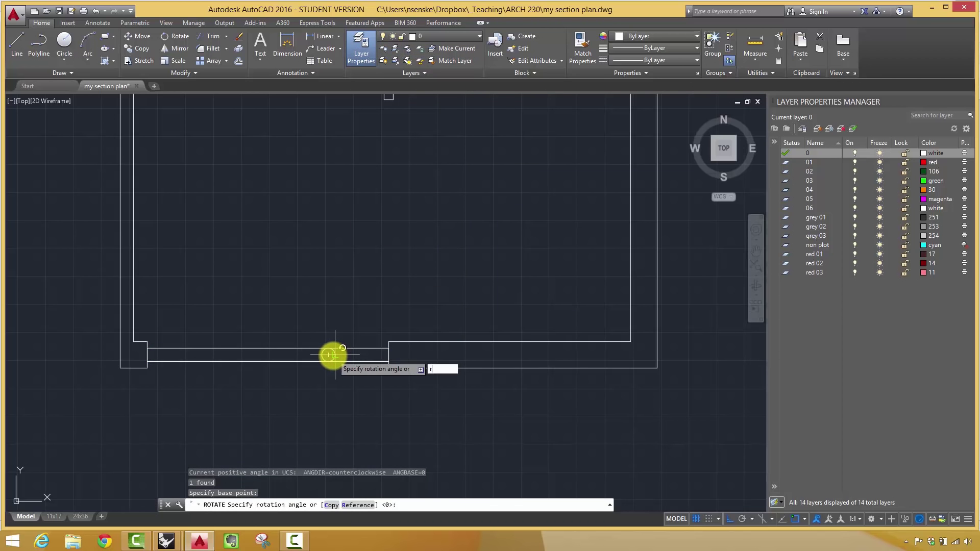
{"action": "key", "text": "Return"}
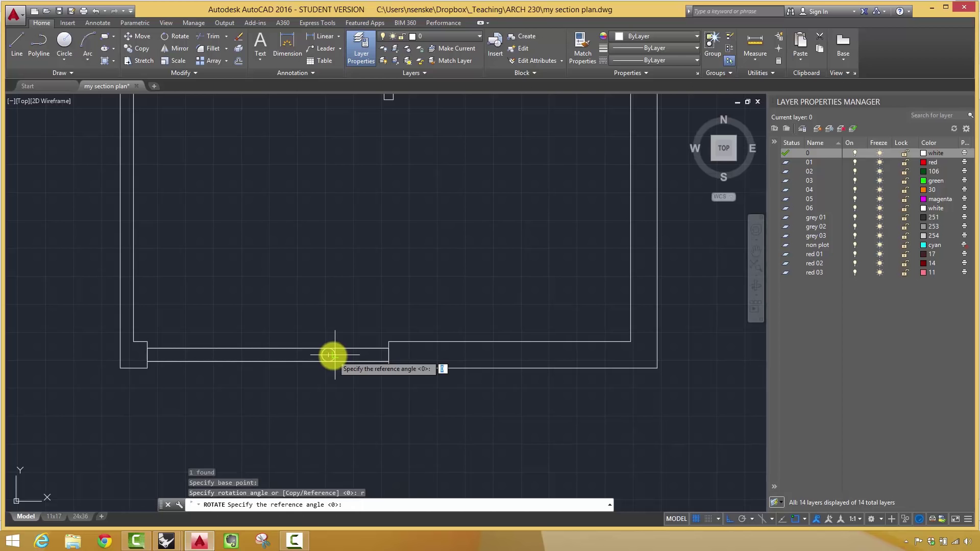
{"action": "left_click", "coordinate": [389, 355]}
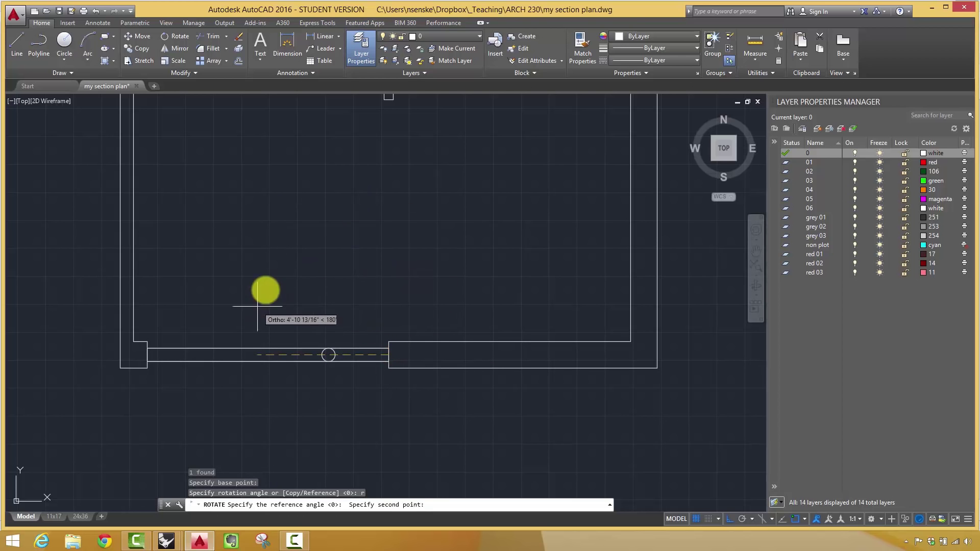
{"action": "key", "text": "F8"}
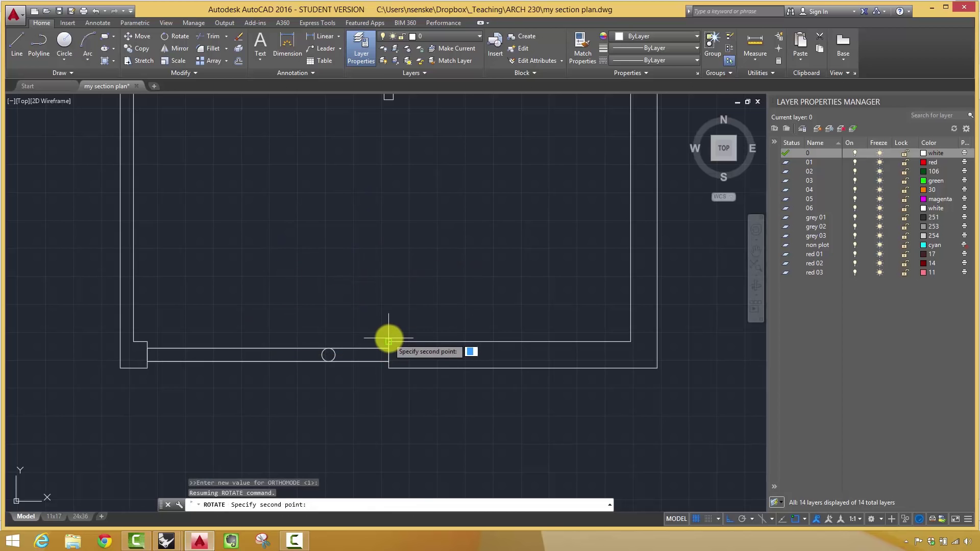
{"action": "key", "text": "Escape"}
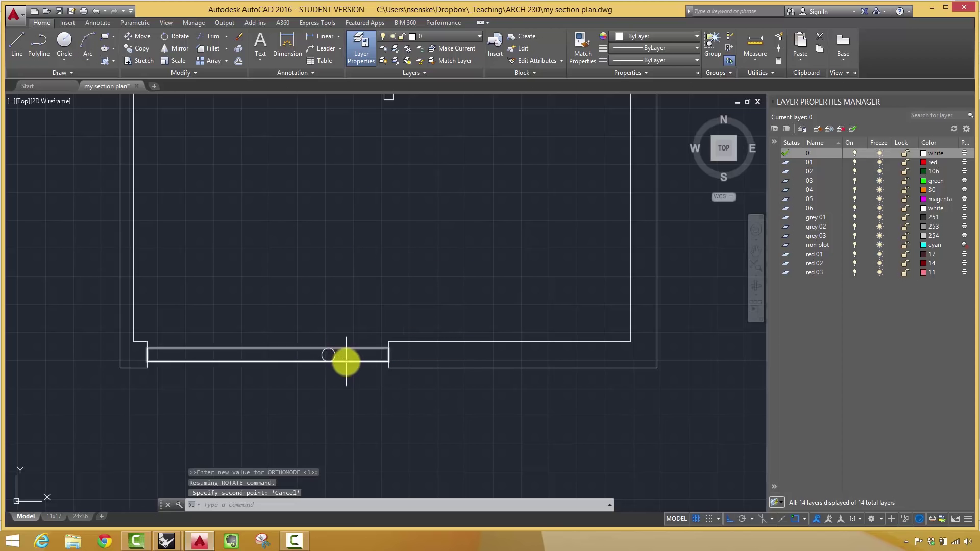
Rotate the door rectangle 45° about the centre of the pivot circle, using polar tracking instead of ortho.
{"action": "left_click", "coordinate": [357, 356]}
{"action": "scroll", "coordinate": [335, 356], "scroll_direction": "up", "scroll_amount": 4}
{"action": "type", "text": "rot"}
{"action": "key", "text": "Return"}
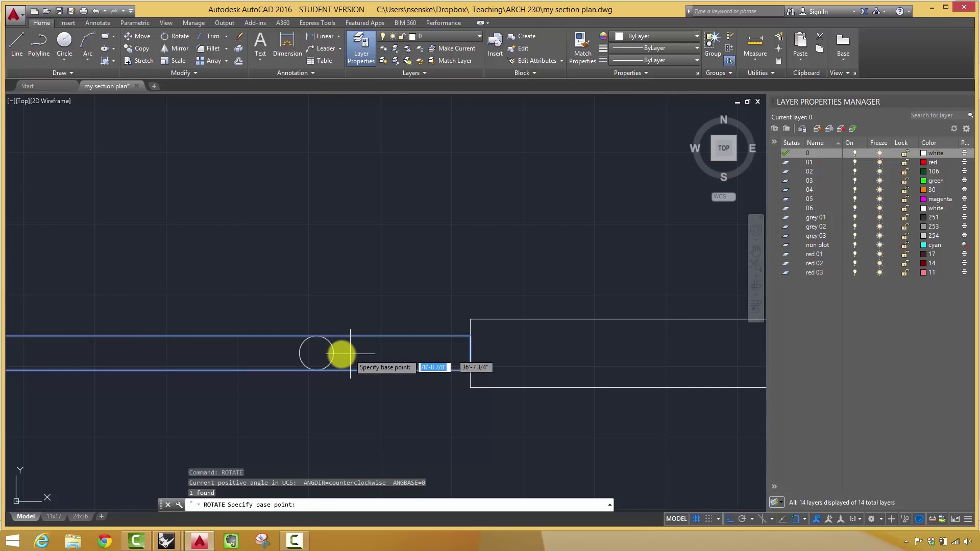
{"action": "left_click", "coordinate": [316, 353]}
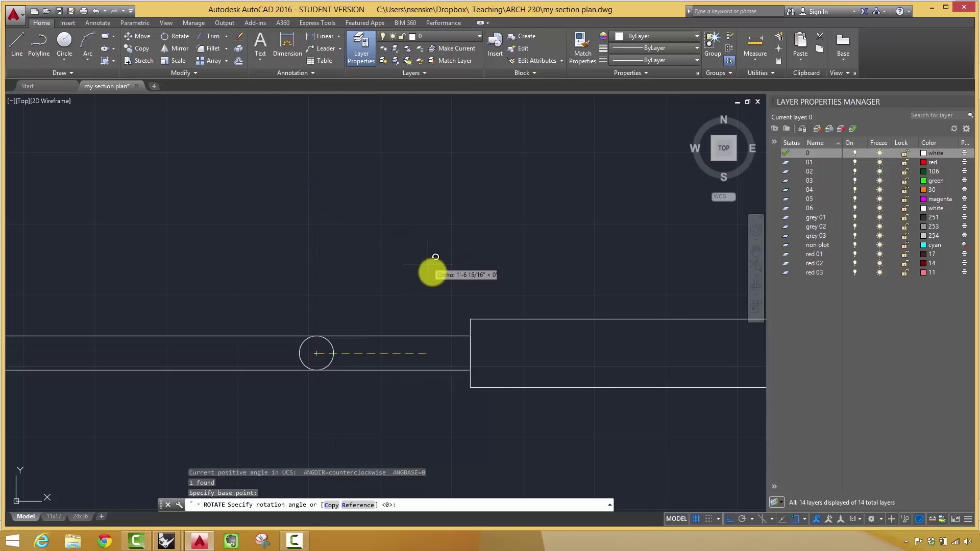
{"action": "left_click", "coordinate": [731, 520]}
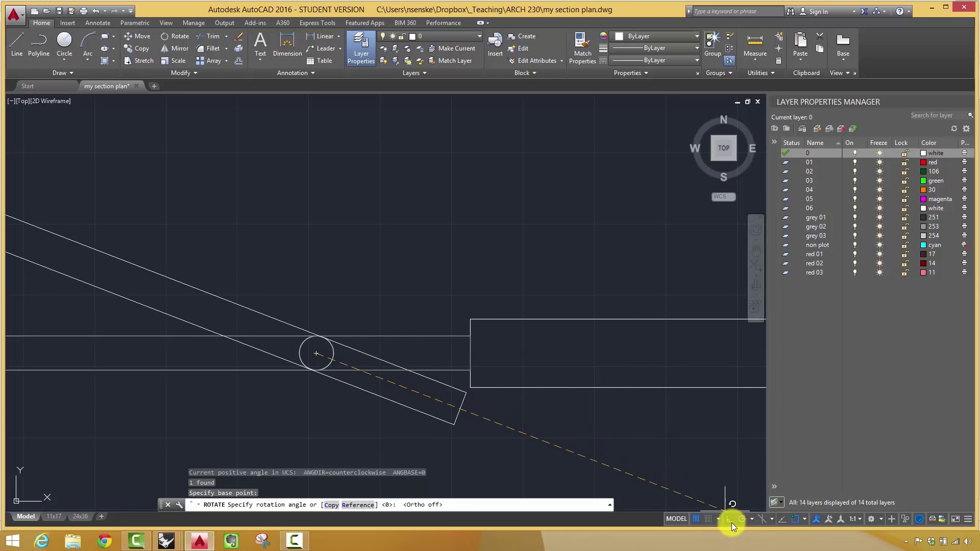
{"action": "left_click", "coordinate": [752, 519]}
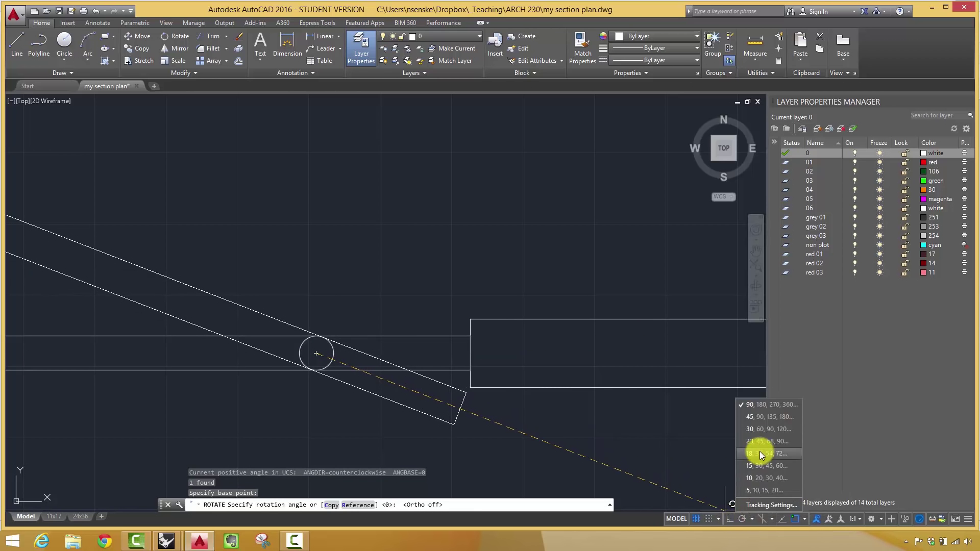
{"action": "left_click", "coordinate": [756, 429]}
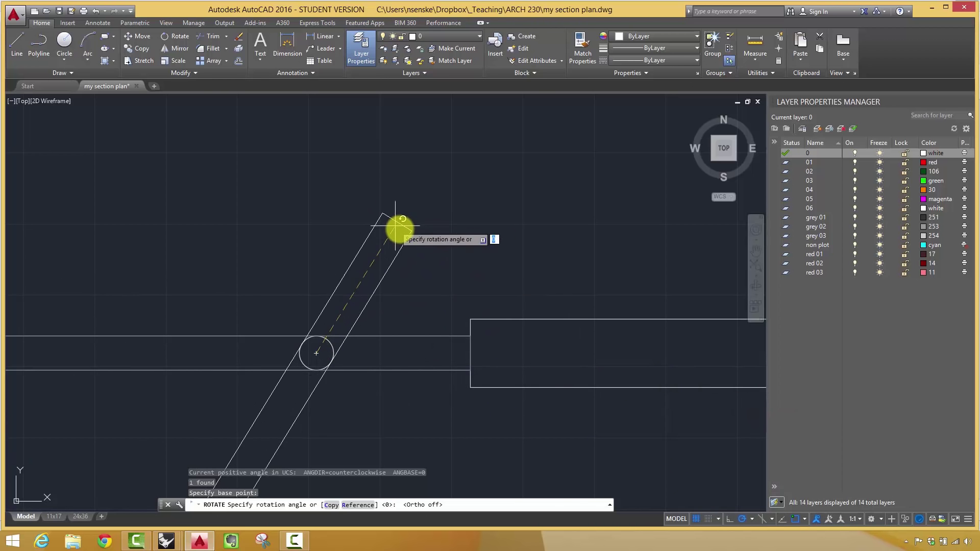
{"action": "key", "text": "F8"}
{"action": "key", "text": "F10"}
{"action": "left_click", "coordinate": [453, 217]}
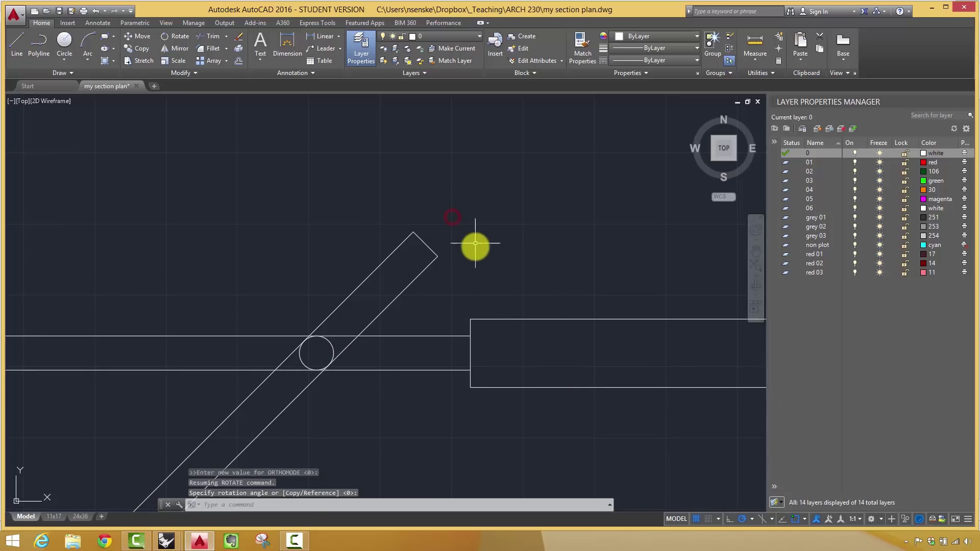
Erase the two leftover horizontal lines spanning the bottom wall opening.
{"action": "scroll", "coordinate": [489, 275], "scroll_direction": "down", "scroll_amount": 5}
{"action": "key", "text": "Escape"}
{"action": "key", "text": "Escape"}
{"action": "scroll", "coordinate": [437, 265], "scroll_direction": "up", "scroll_amount": 6}
{"action": "left_click", "coordinate": [403, 302]}
{"action": "left_click", "coordinate": [355, 210]}
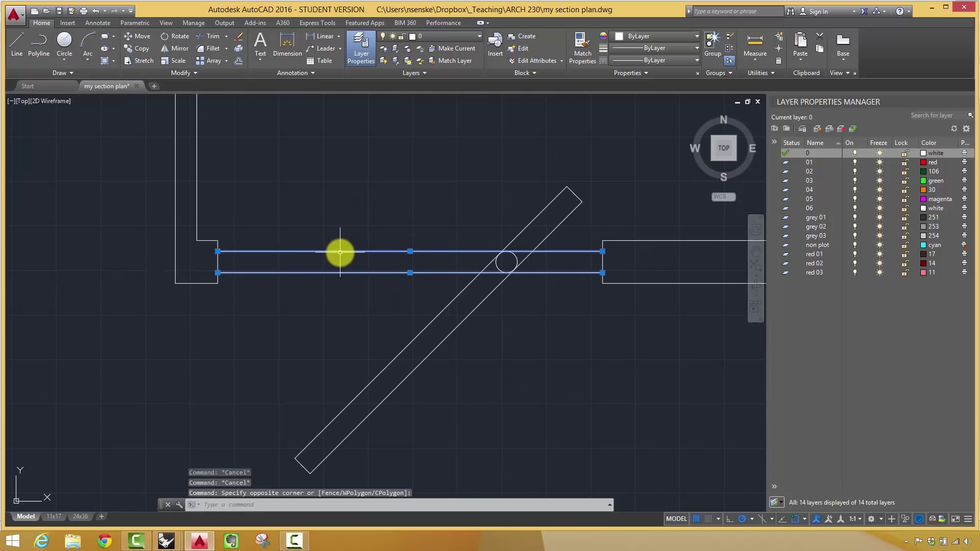
{"action": "key", "text": "Delete"}
Rotate the angled door a further 45° about the pivot circle's centre so it stands perpendicular to the bottom wall.
{"action": "scroll", "coordinate": [590, 262], "scroll_direction": "down", "scroll_amount": 8}
{"action": "scroll", "coordinate": [516, 274], "scroll_direction": "up", "scroll_amount": 3}
{"action": "scroll", "coordinate": [490, 293], "scroll_direction": "up", "scroll_amount": 4}
{"action": "scroll", "coordinate": [520, 265], "scroll_direction": "down", "scroll_amount": 7}
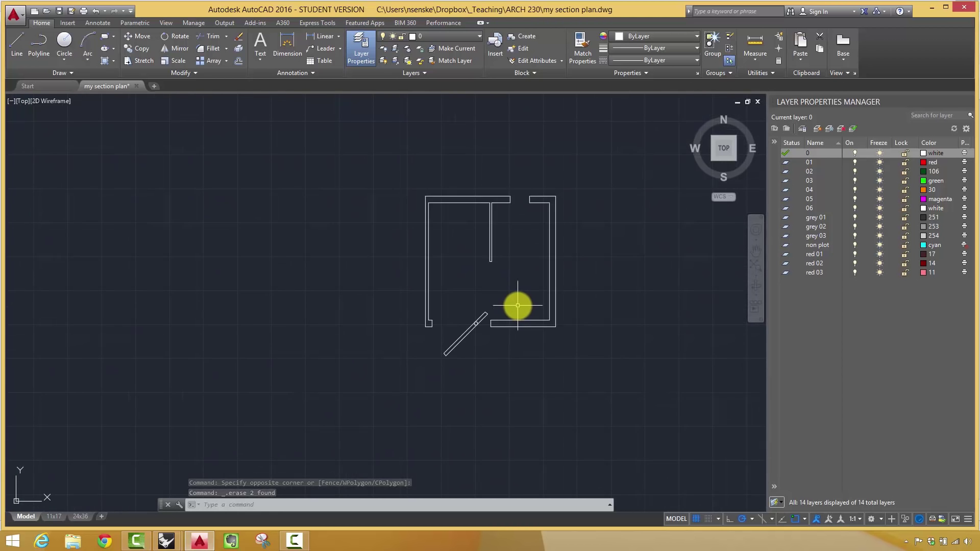
{"action": "scroll", "coordinate": [518, 306], "scroll_direction": "up", "scroll_amount": 2}
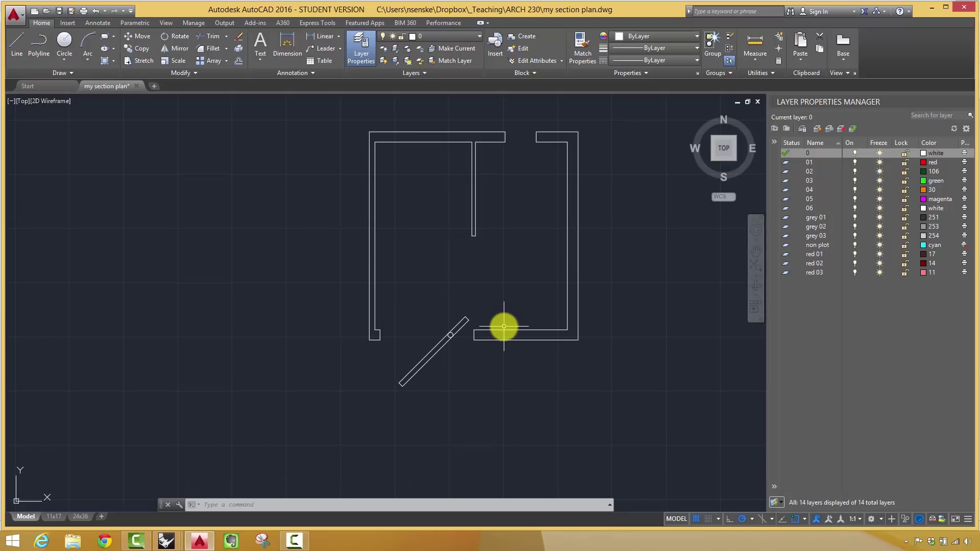
{"action": "scroll", "coordinate": [504, 327], "scroll_direction": "up", "scroll_amount": 2}
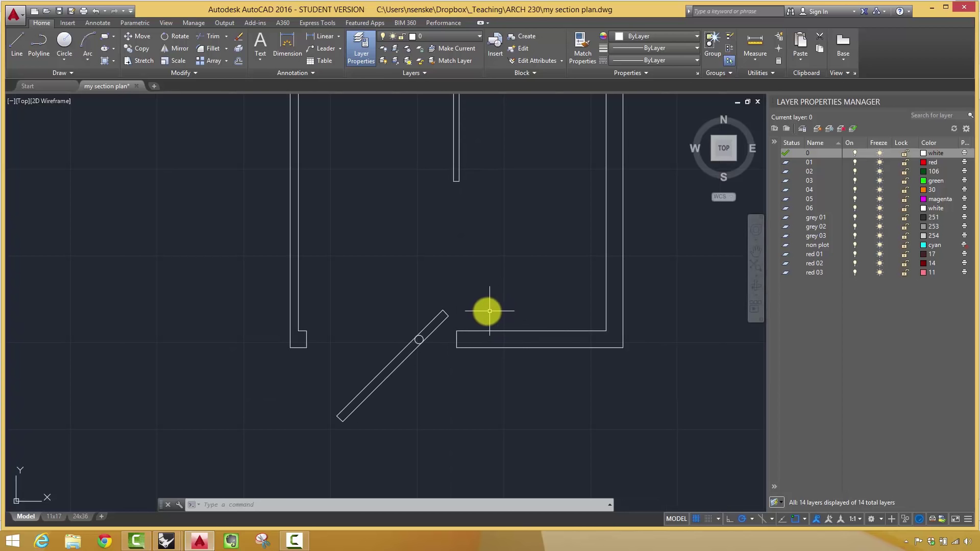
{"action": "left_click", "coordinate": [436, 329]}
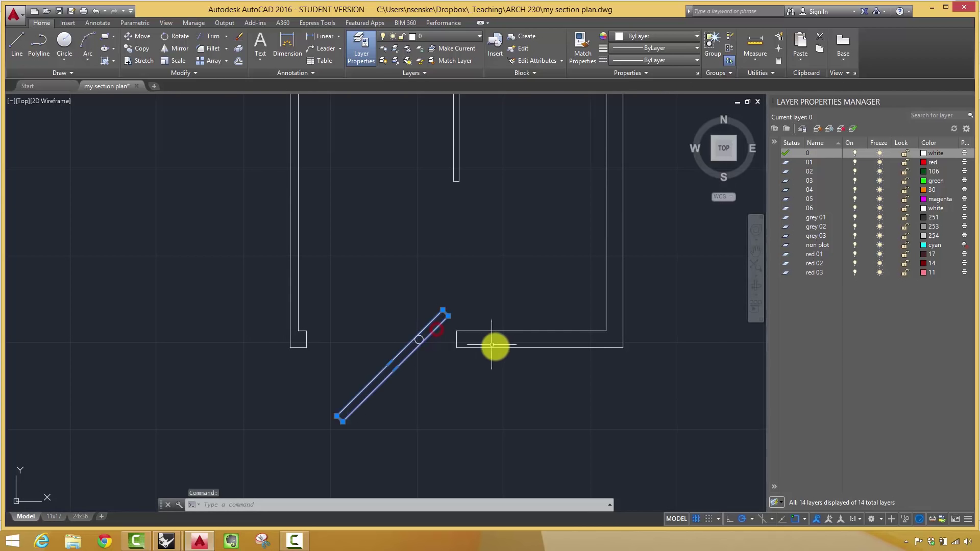
{"action": "type", "text": "rot"}
{"action": "key", "text": "Return"}
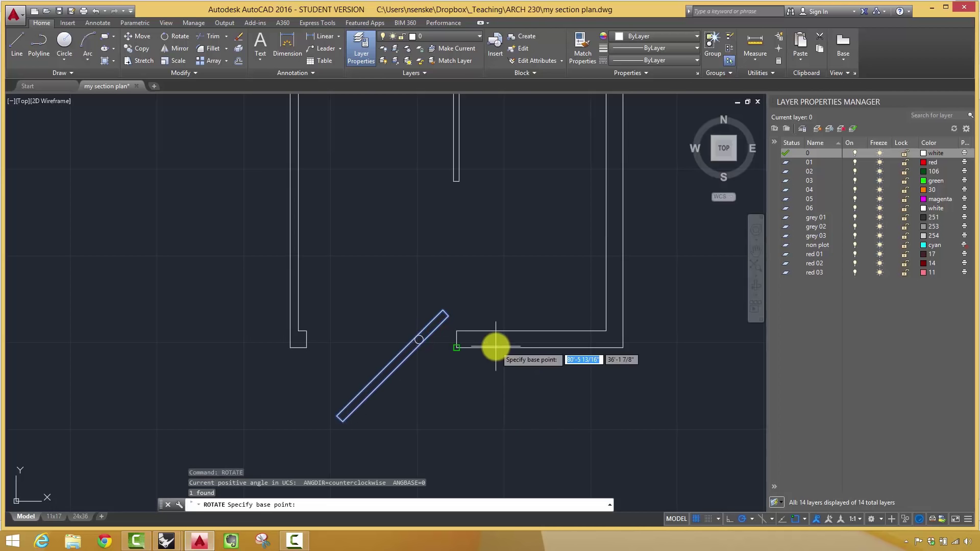
{"action": "scroll", "coordinate": [419, 340], "scroll_direction": "up", "scroll_amount": 4}
{"action": "left_click", "coordinate": [421, 339]}
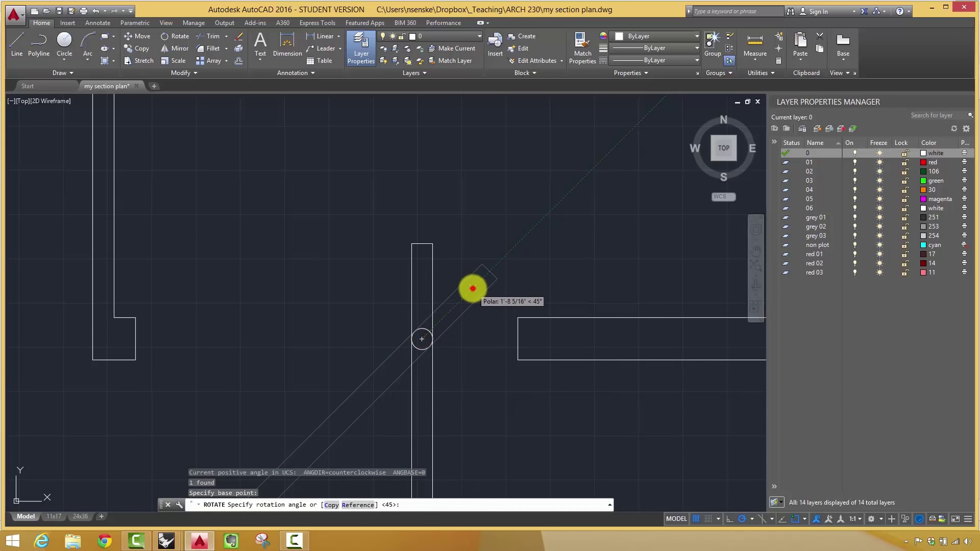
{"action": "left_click", "coordinate": [473, 289]}
Review the floor plan around the rotated door, and switch to the demo_model file in Rhinoceros for the dimensioned reference plan.
{"action": "scroll", "coordinate": [564, 373], "scroll_direction": "down", "scroll_amount": 3}
{"action": "scroll", "coordinate": [499, 320], "scroll_direction": "up", "scroll_amount": 3}
{"action": "scroll", "coordinate": [425, 239], "scroll_direction": "down", "scroll_amount": 3}
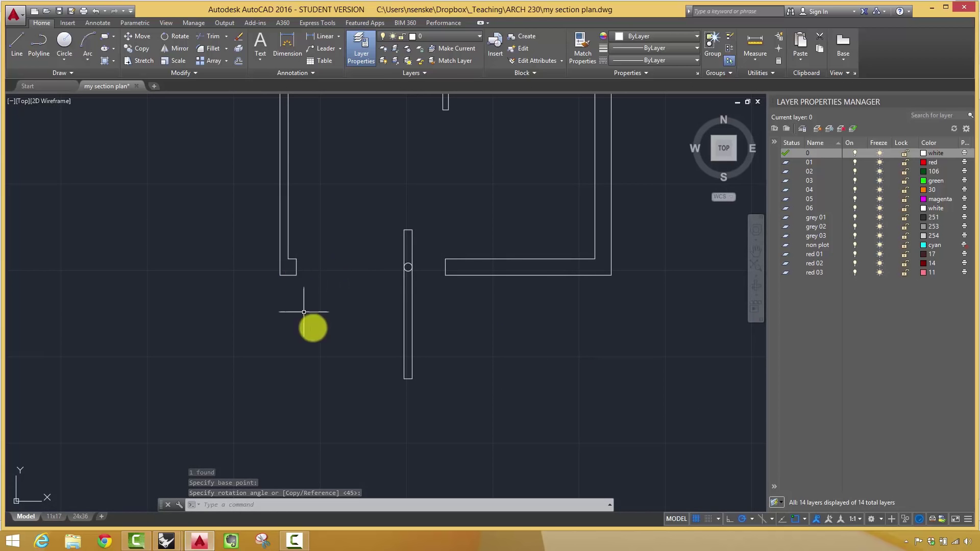
{"action": "middle_click_drag", "start_coordinate": [473, 328], "coordinate": [447, 352]}
{"action": "scroll", "coordinate": [434, 332], "scroll_direction": "down", "scroll_amount": 2}
{"action": "middle_click_drag", "start_coordinate": [430, 300], "coordinate": [422, 290]}
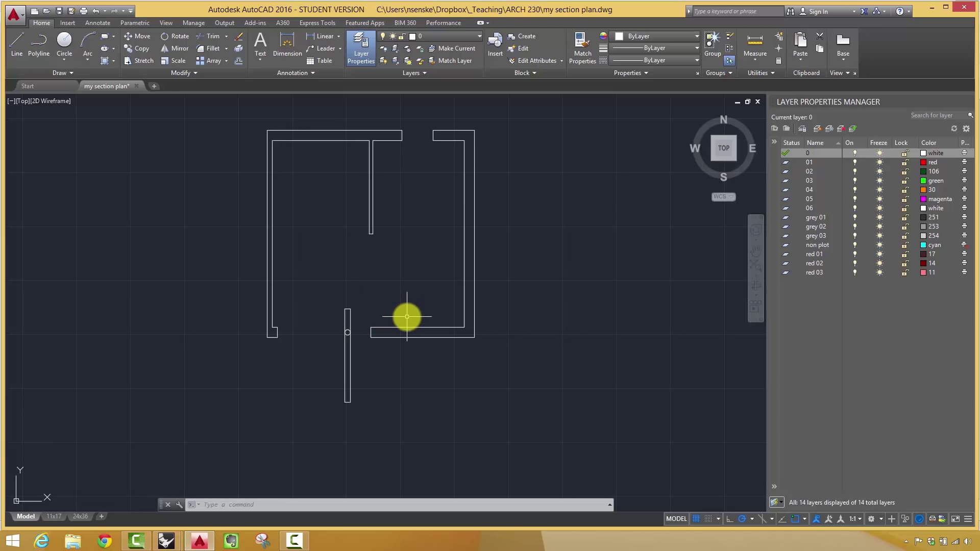
{"action": "middle_click_drag", "start_coordinate": [402, 308], "coordinate": [371, 307]}
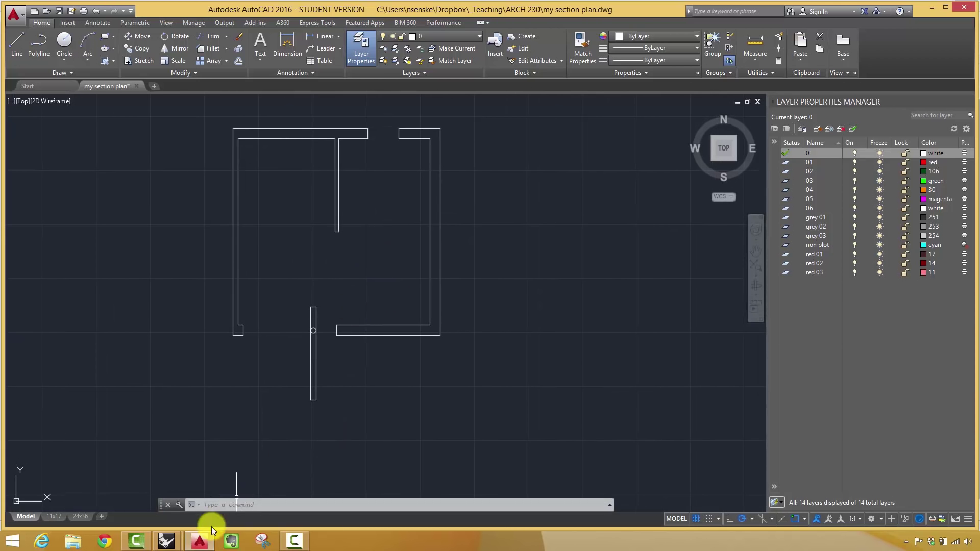
{"action": "left_click", "coordinate": [166, 540]}
{"action": "left_click", "coordinate": [204, 479]}
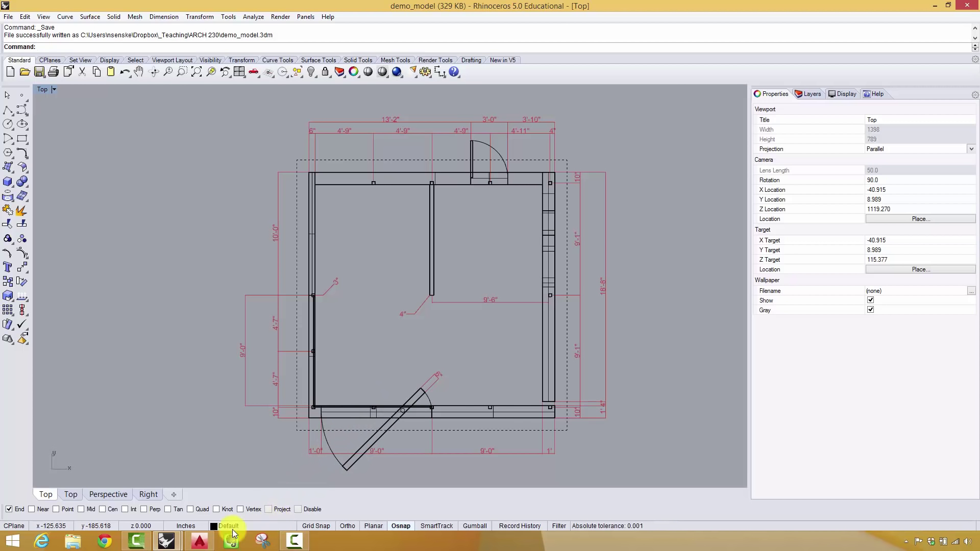
Switch to the AutoCAD drawing "my section plan" and bring the pivot door opening into view.
{"action": "left_click", "coordinate": [189, 544]}
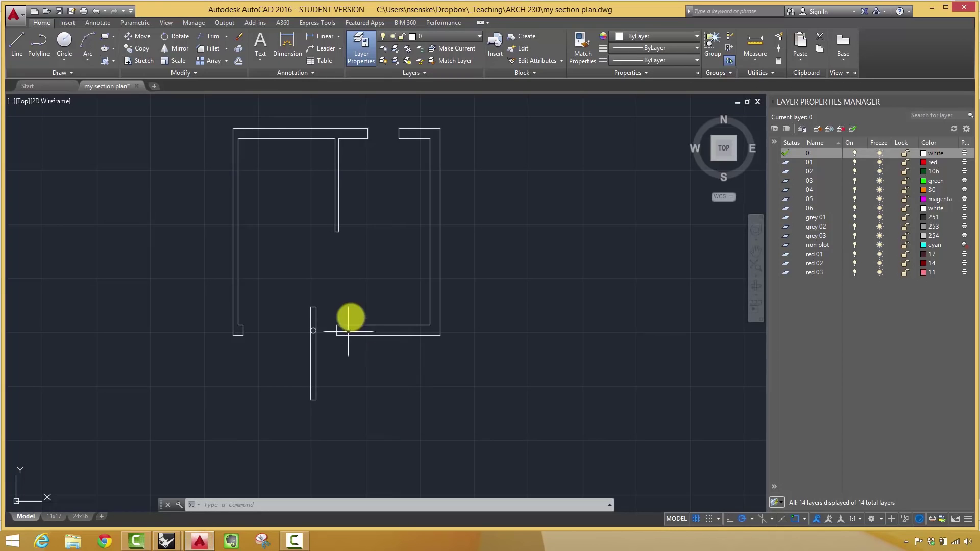
{"action": "middle_click_drag", "start_coordinate": [362, 300], "coordinate": [362, 336]}
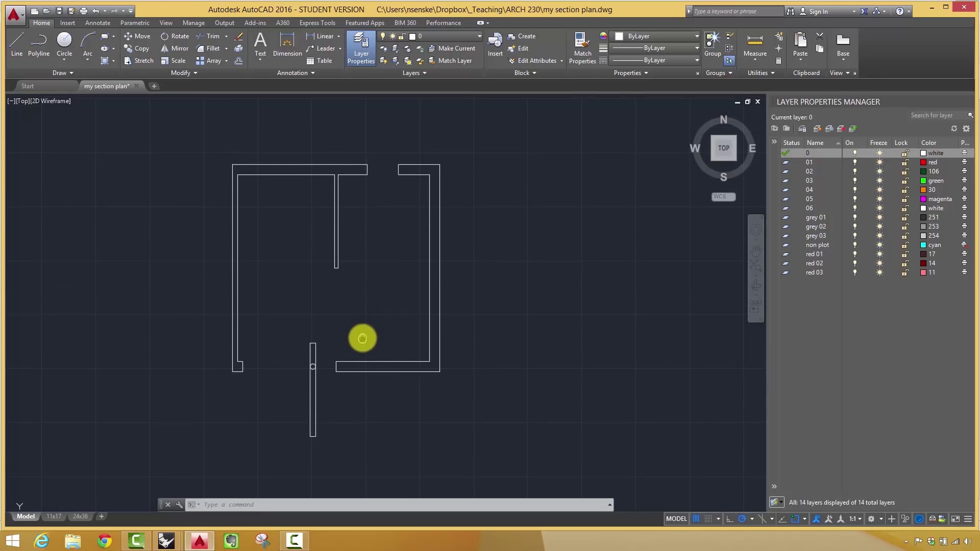
Draw a Start, End, Direction arc from the right jamb's midpoint to the pivot door panel's upper end, with a vertical tangent at the jamb.
{"action": "left_click", "coordinate": [88, 61]}
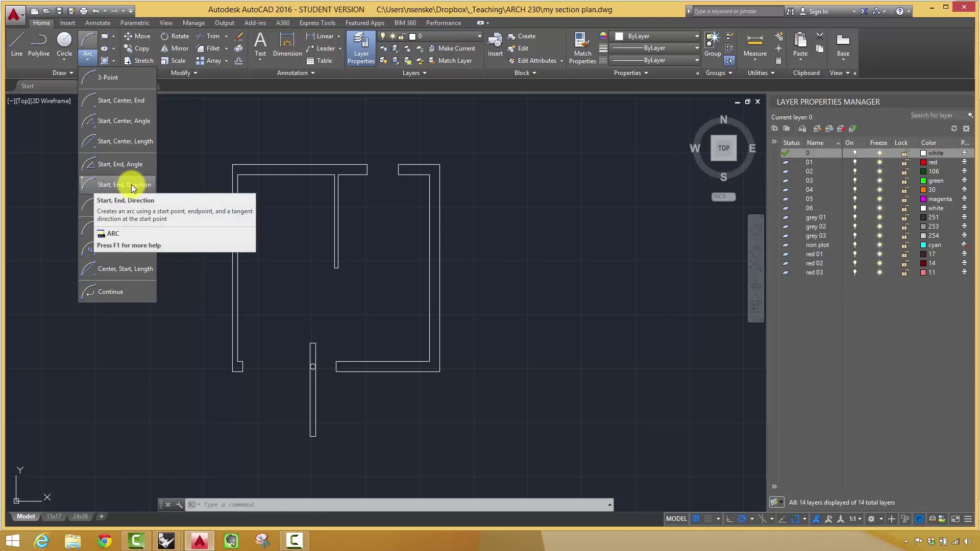
{"action": "left_click", "coordinate": [107, 186]}
{"action": "scroll", "coordinate": [321, 358], "scroll_direction": "up", "scroll_amount": 4}
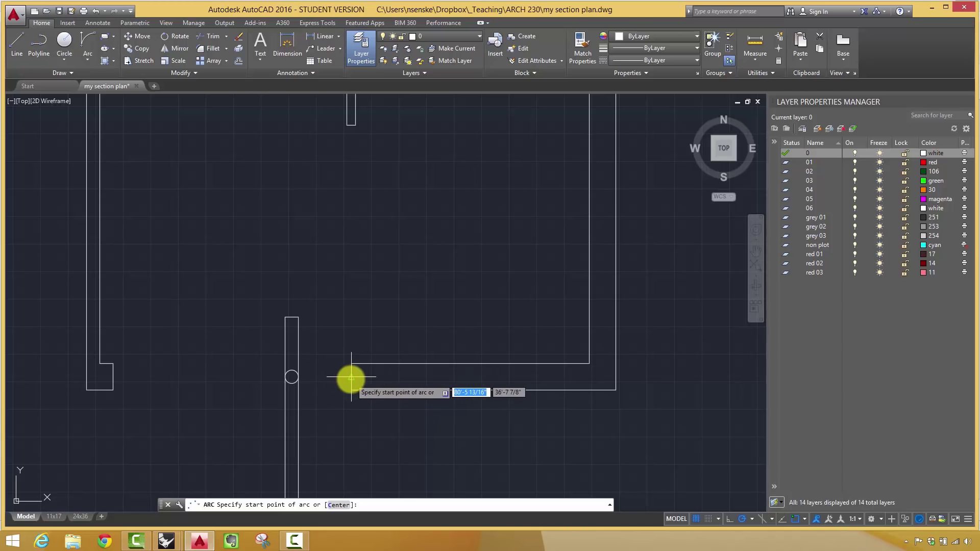
{"action": "left_click", "coordinate": [351, 379]}
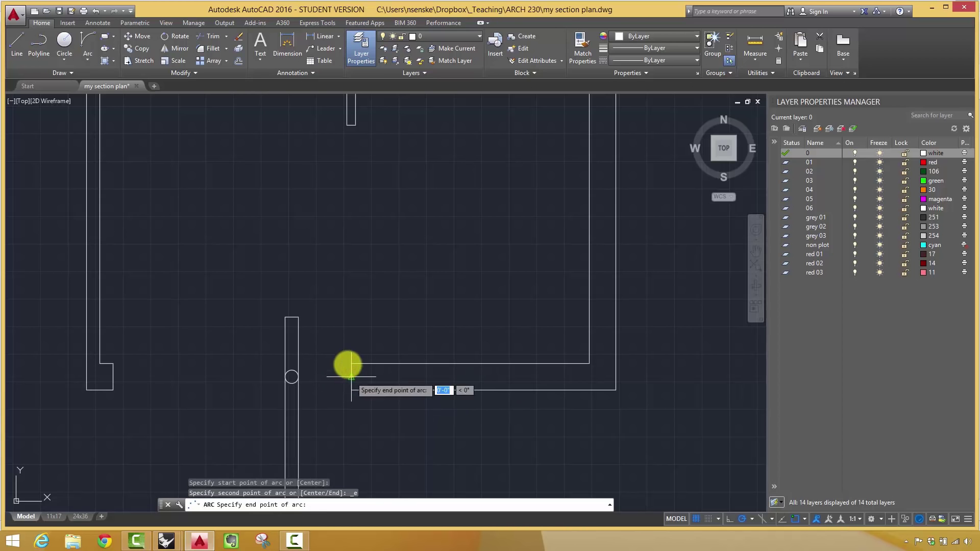
{"action": "left_click", "coordinate": [290, 320]}
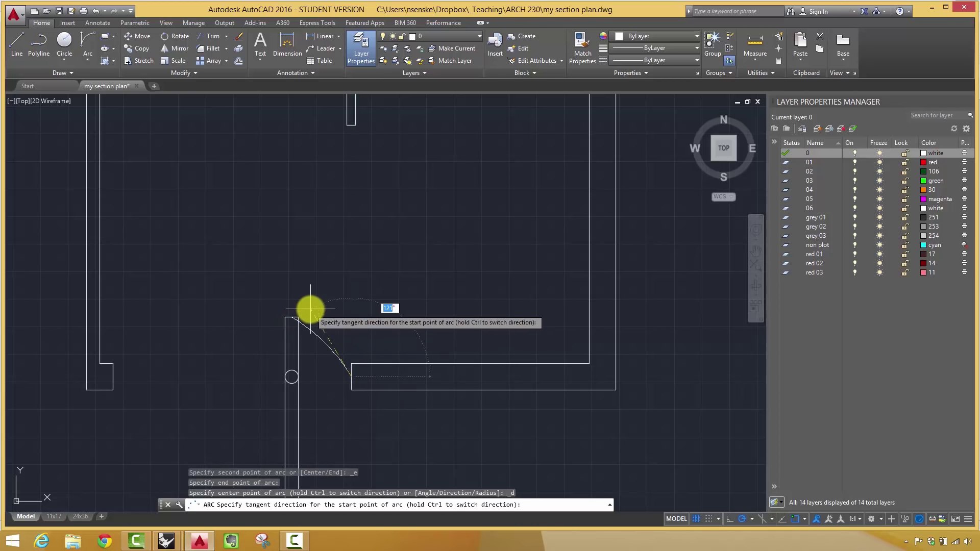
{"action": "key", "text": "F8"}
{"action": "left_click", "coordinate": [353, 307]}
{"action": "scroll", "coordinate": [438, 368], "scroll_direction": "down", "scroll_amount": 2}
{"action": "scroll", "coordinate": [401, 408], "scroll_direction": "up", "scroll_amount": 2}
{"action": "scroll", "coordinate": [295, 365], "scroll_direction": "down", "scroll_amount": 1}
{"action": "right_click", "coordinate": [286, 363]}
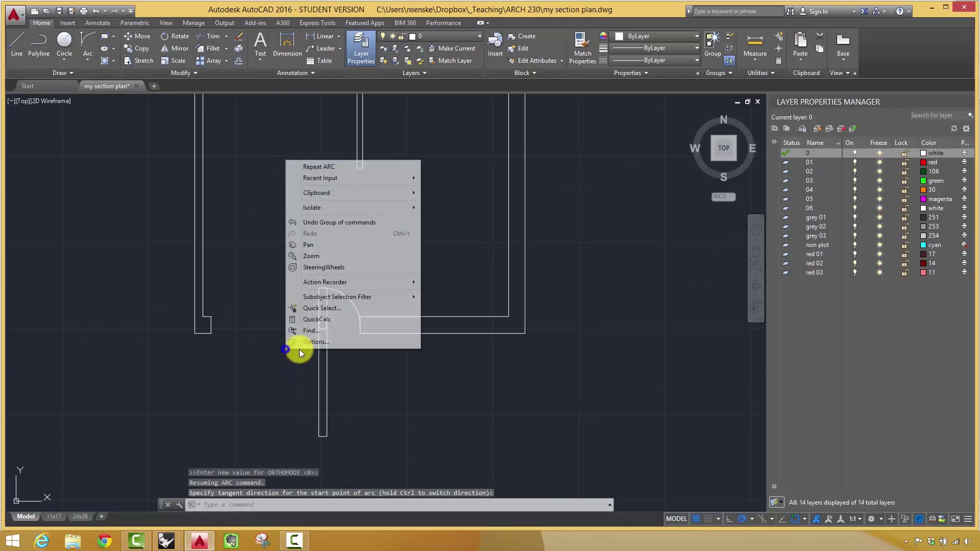
{"action": "left_click", "coordinate": [316, 171]}
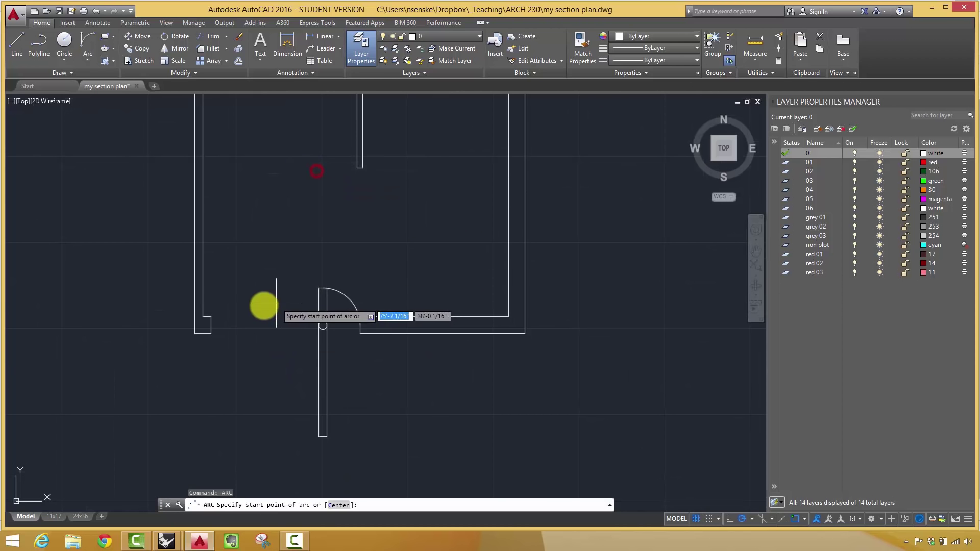
{"action": "left_click", "coordinate": [211, 325]}
{"action": "left_click", "coordinate": [318, 436]}
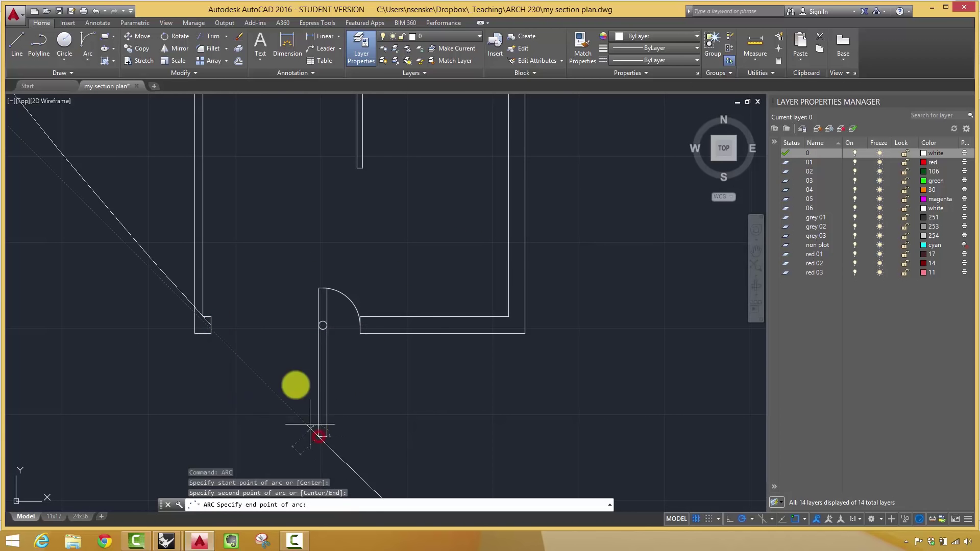
{"action": "key", "text": "F8"}
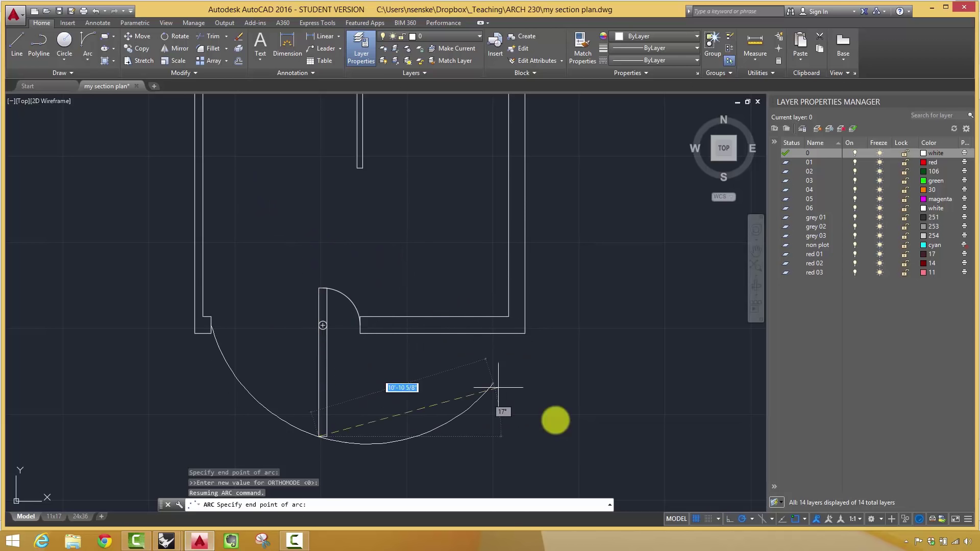
{"action": "left_click", "coordinate": [745, 519]}
{"action": "left_click", "coordinate": [730, 518]}
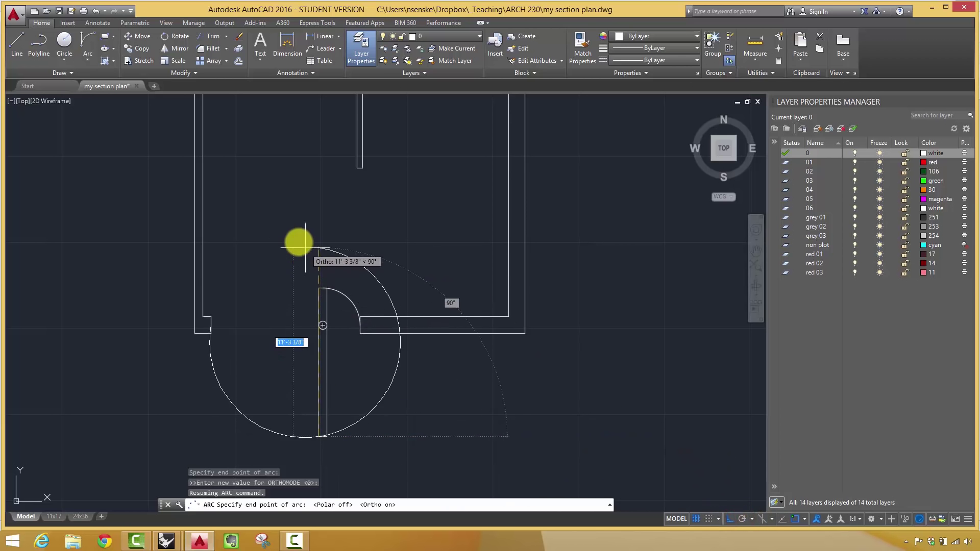
{"action": "key", "text": "F8"}
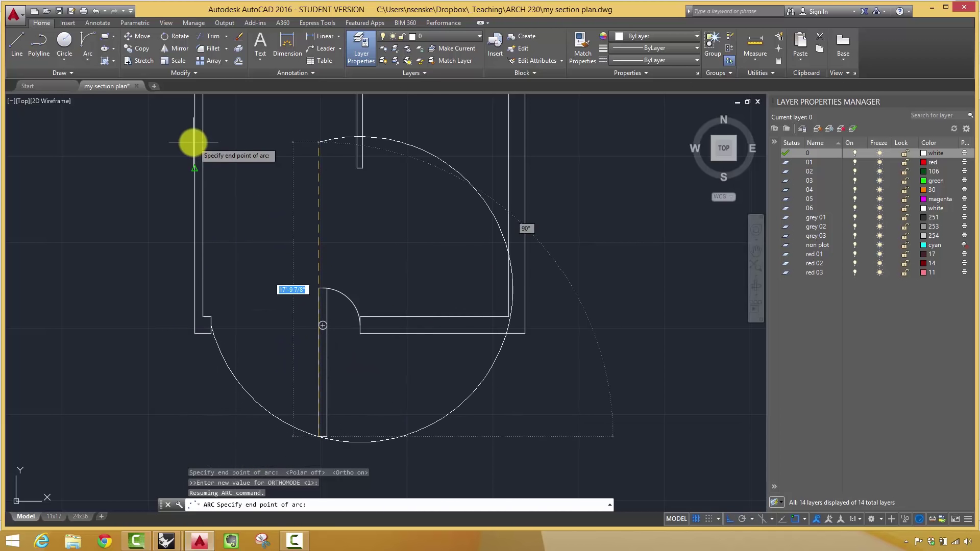
{"action": "key", "text": "Escape"}
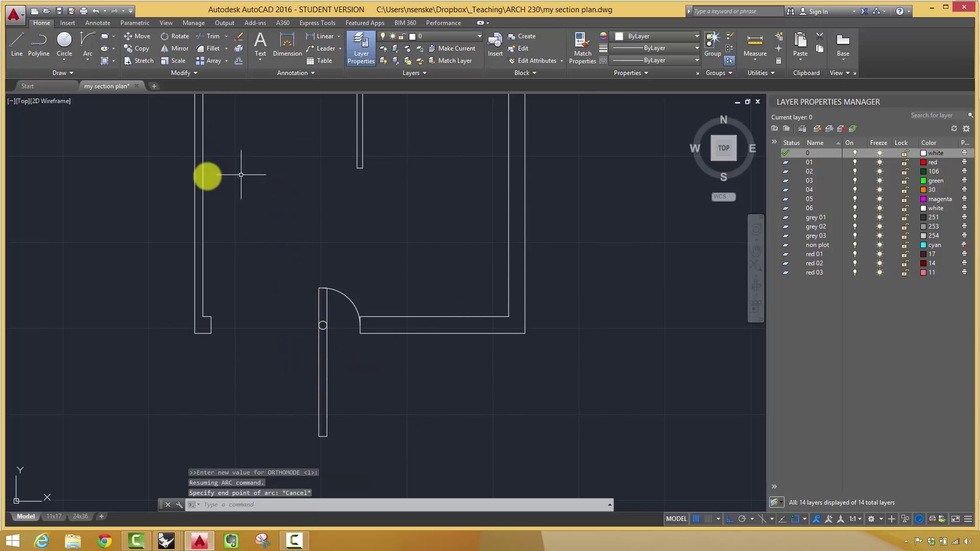
{"action": "left_click", "coordinate": [89, 57]}
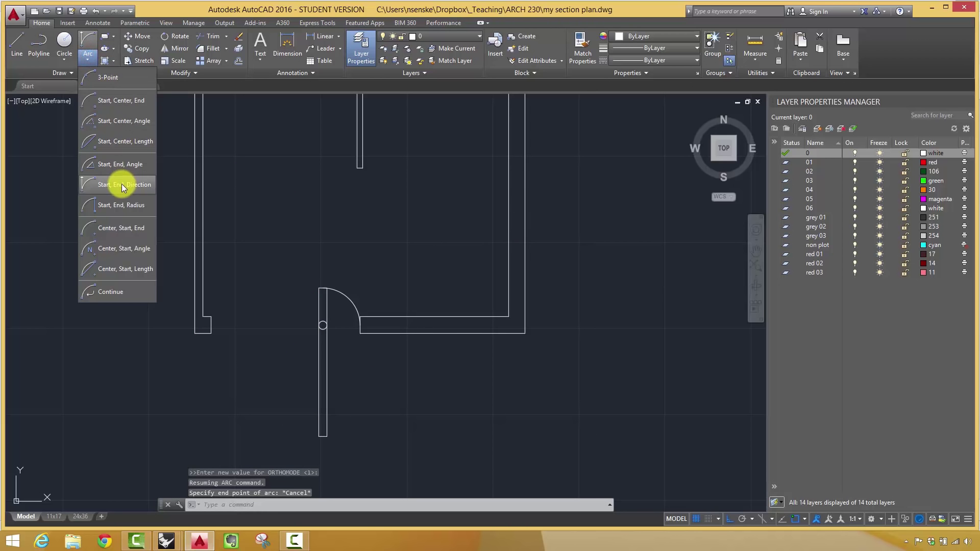
{"action": "left_click", "coordinate": [122, 205]}
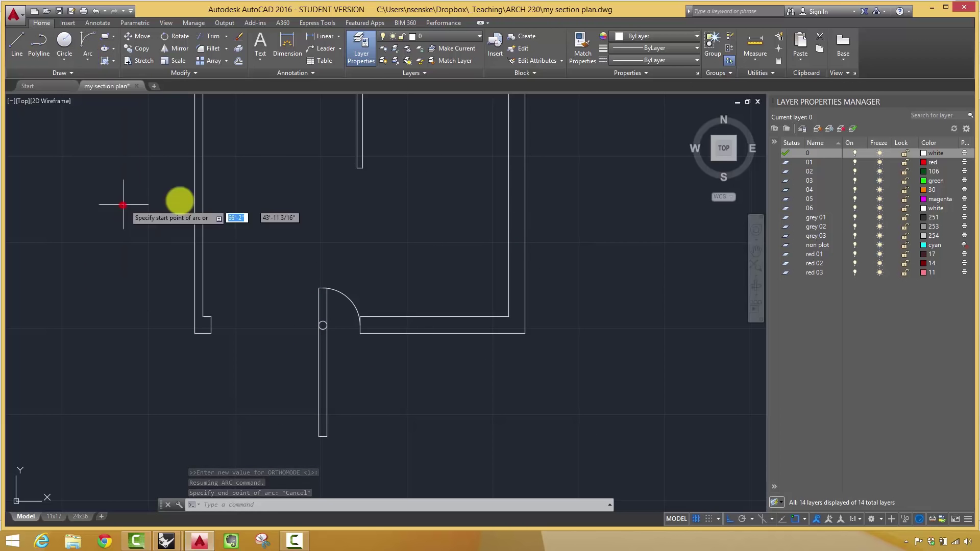
{"action": "left_click", "coordinate": [211, 326]}
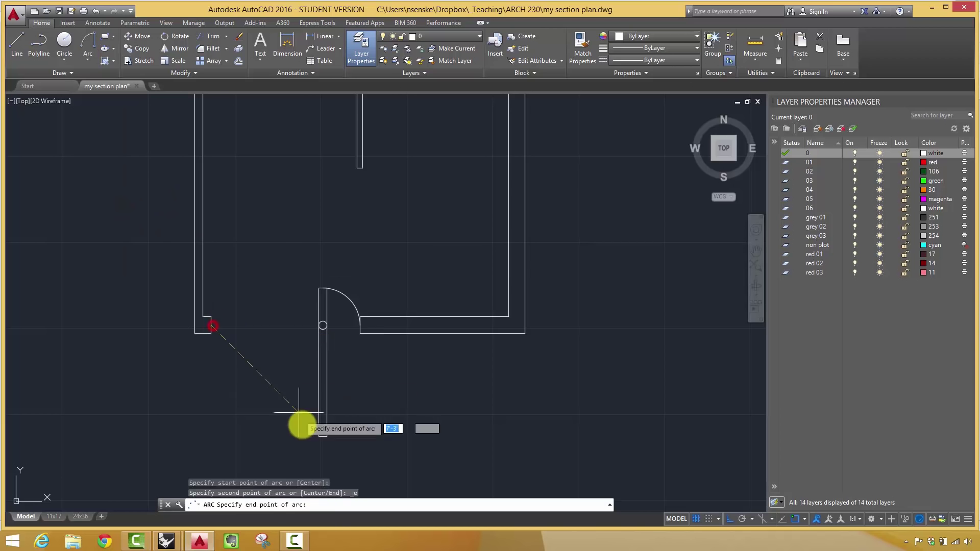
{"action": "left_click", "coordinate": [322, 437]}
{"action": "key", "text": "Escape"}
{"action": "right_click", "coordinate": [234, 335]}
{"action": "left_click", "coordinate": [261, 340]}
{"action": "left_click", "coordinate": [208, 327]}
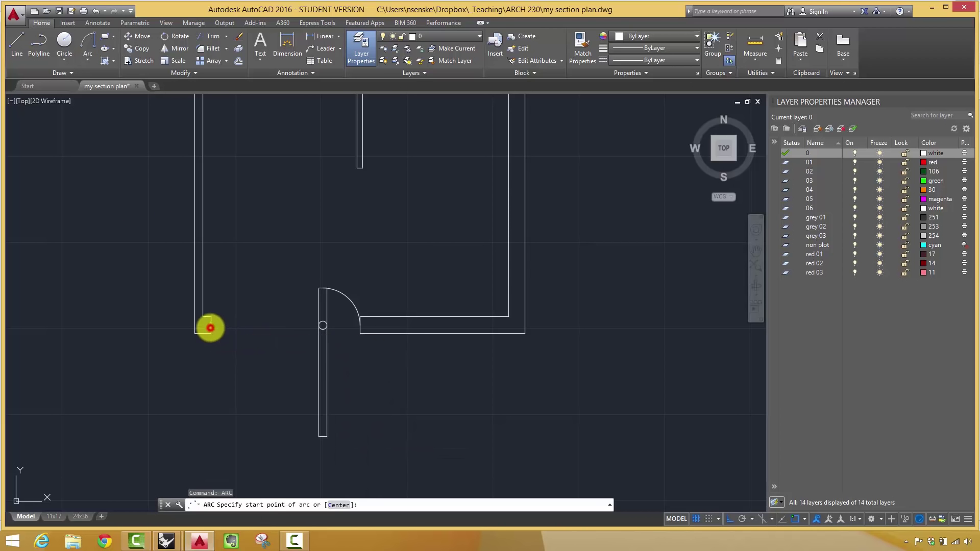
{"action": "left_click", "coordinate": [319, 436]}
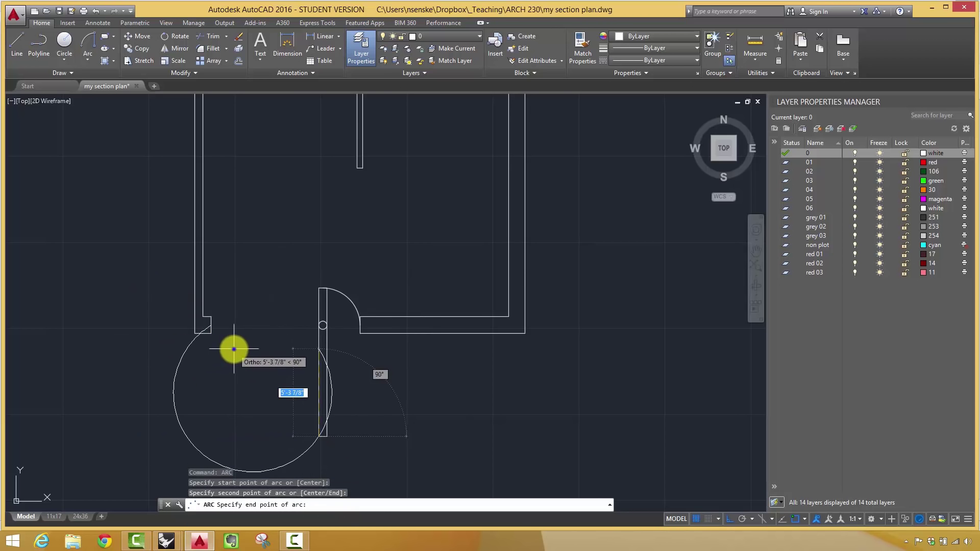
{"action": "key", "text": "Escape"}
Draw a three-point arc from the door panel's lower end through the left jamb's midpoint to the jamb's inner corner.
{"action": "right_click", "coordinate": [288, 400]}
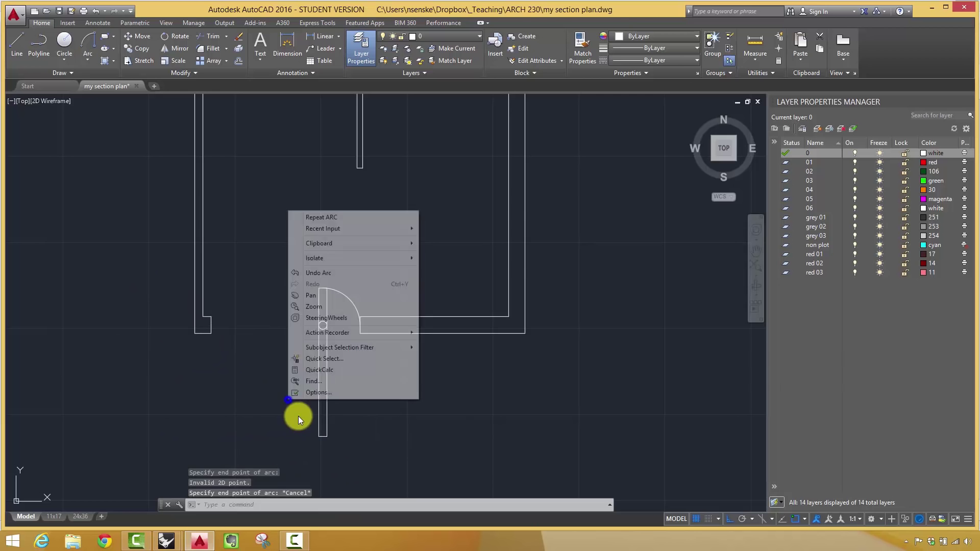
{"action": "left_click", "coordinate": [308, 217]}
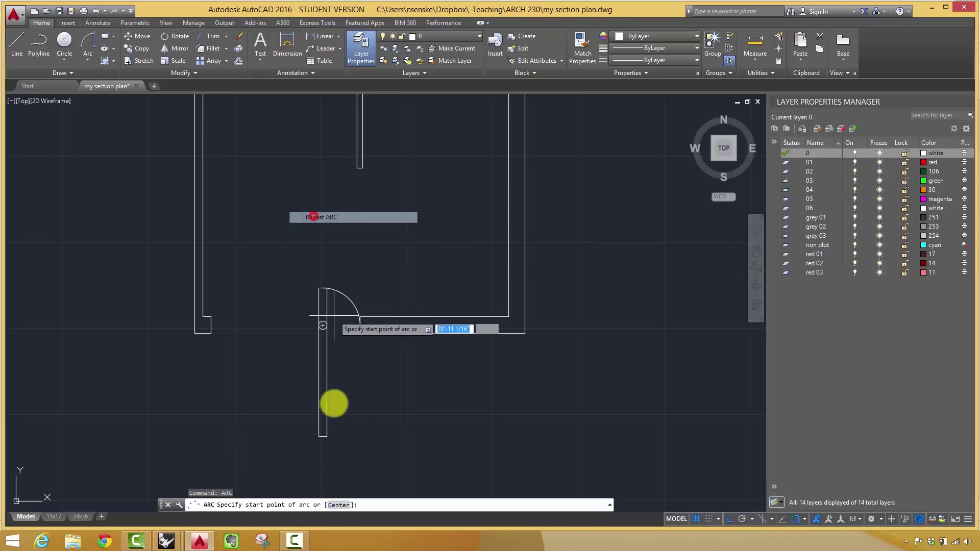
{"action": "left_click", "coordinate": [322, 436]}
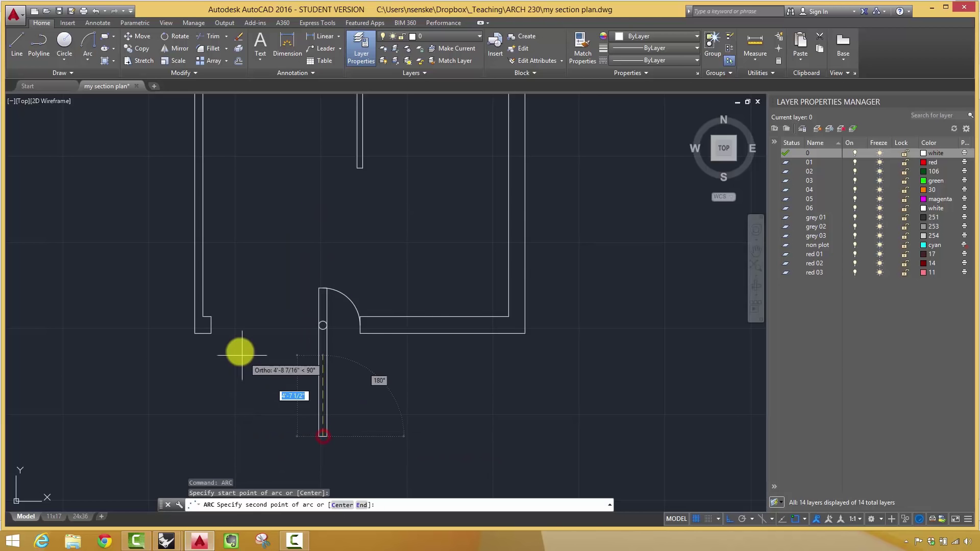
{"action": "left_click", "coordinate": [210, 325]}
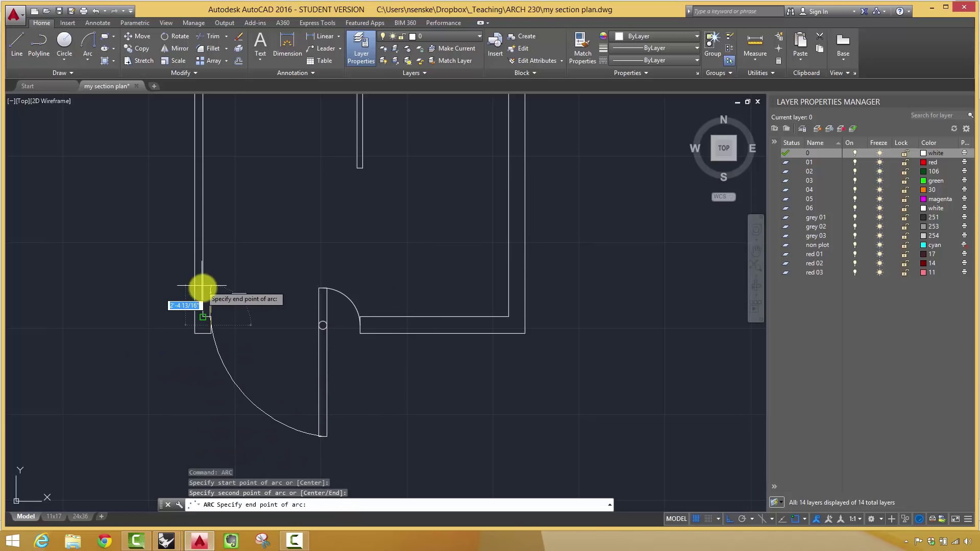
{"action": "key", "text": "F8"}
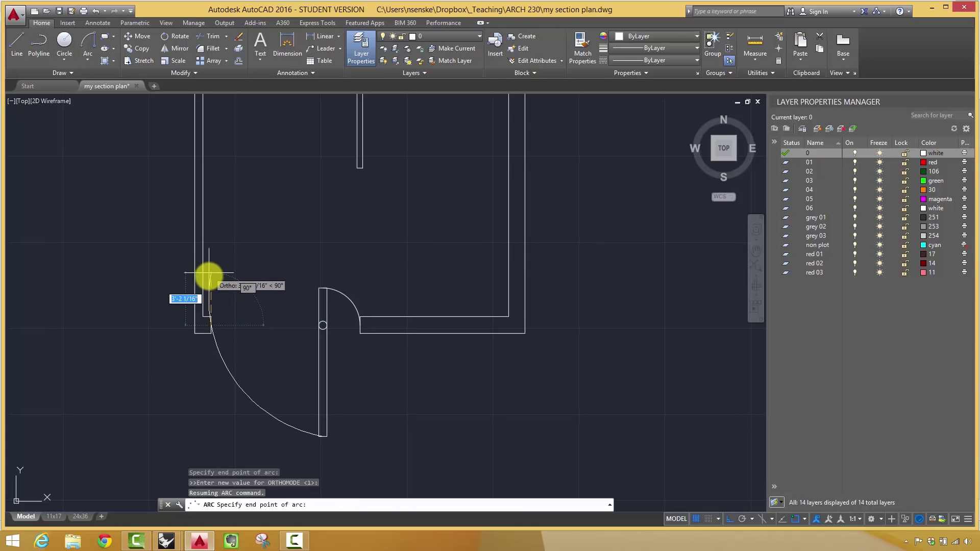
{"action": "left_click", "coordinate": [211, 318]}
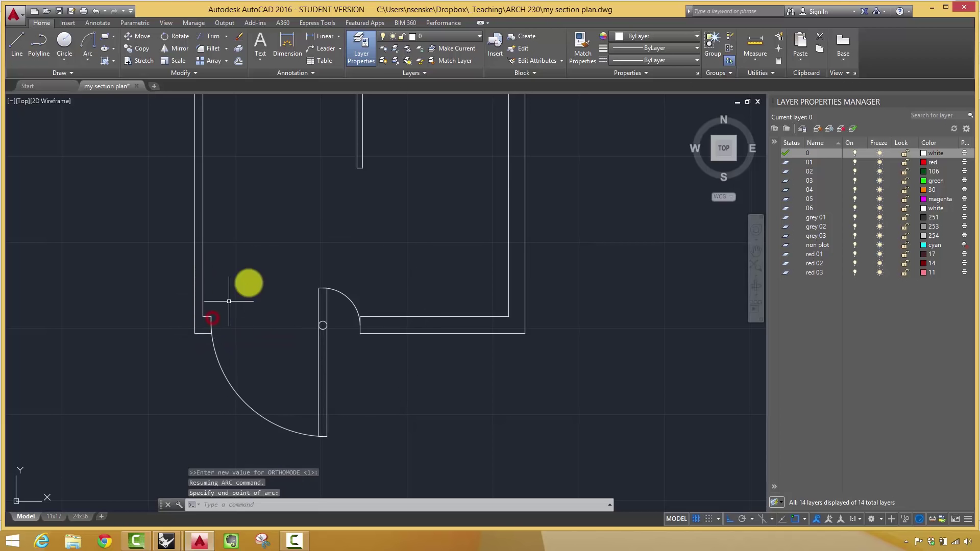
{"action": "scroll", "coordinate": [212, 343], "scroll_direction": "up", "scroll_amount": 5}
{"action": "left_click", "coordinate": [213, 337]}
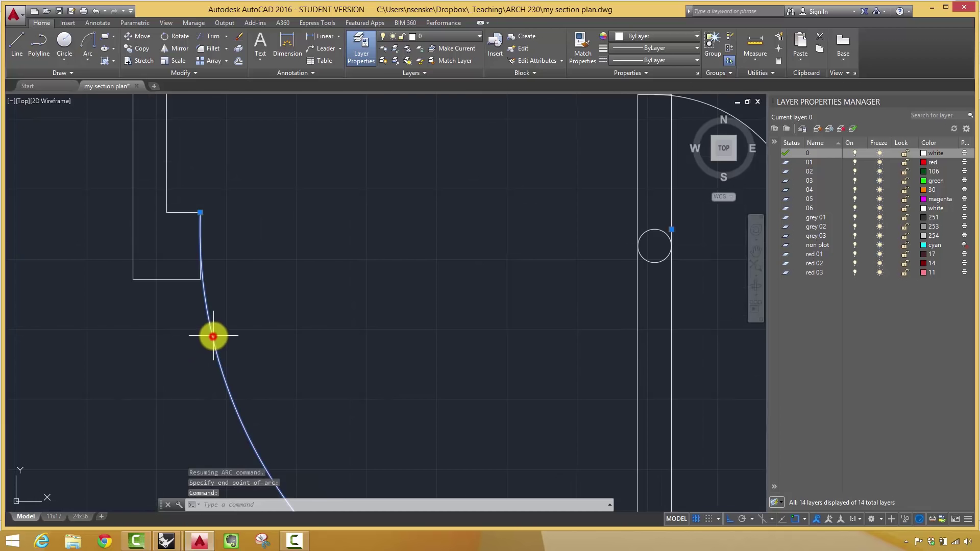
{"action": "left_click", "coordinate": [201, 212]}
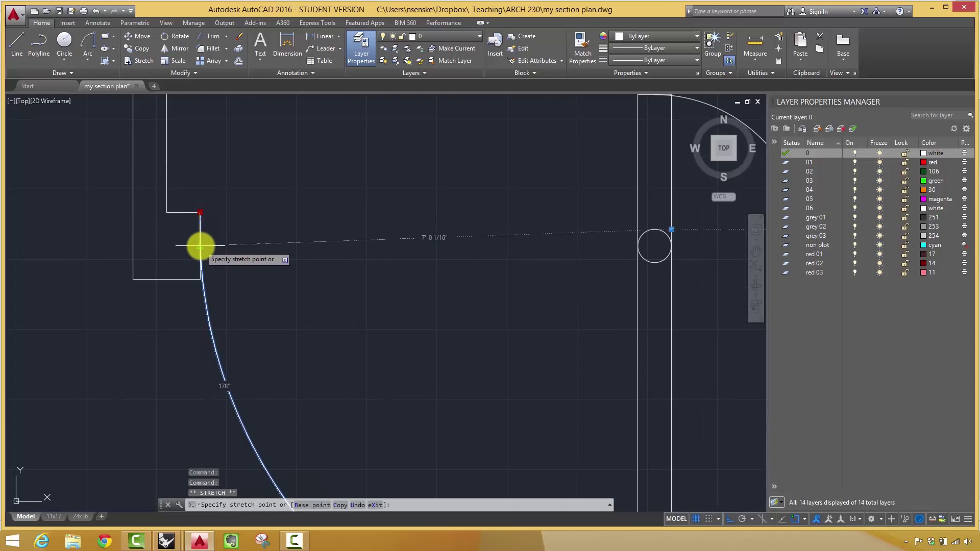
{"action": "scroll", "coordinate": [313, 290], "scroll_direction": "down", "scroll_amount": 6}
{"action": "key", "text": "Escape"}
{"action": "key", "text": "Escape"}
{"action": "scroll", "coordinate": [497, 342], "scroll_direction": "down", "scroll_amount": 8}
{"action": "scroll", "coordinate": [408, 327], "scroll_direction": "up", "scroll_amount": 6}
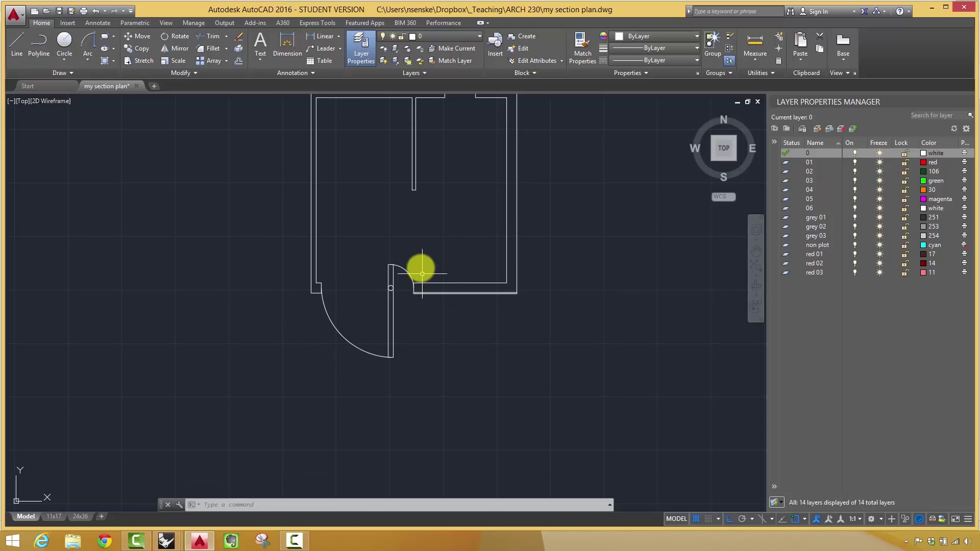
{"action": "middle_click_drag", "start_coordinate": [447, 221], "coordinate": [415, 299]}
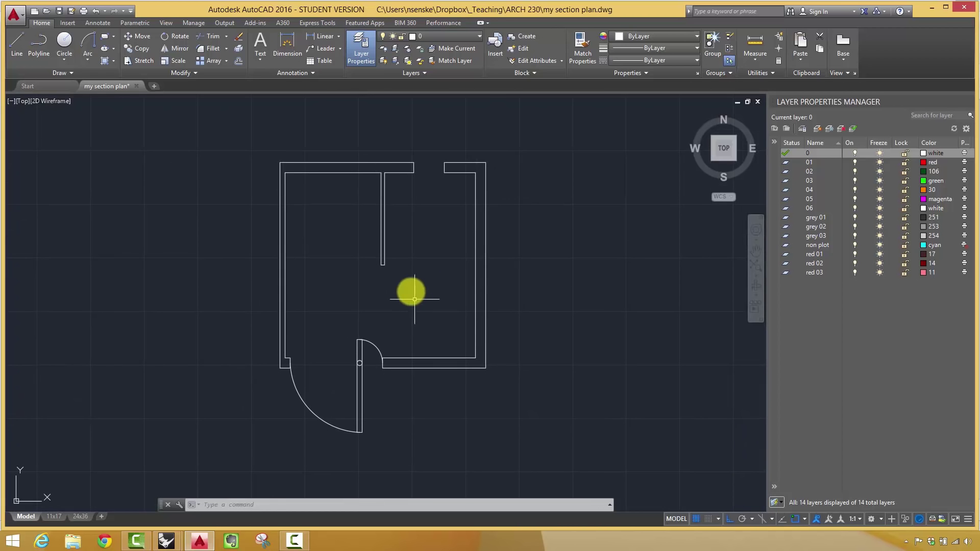
Delete the large swing arc between the left jamb and the door panel's lower end.
{"action": "left_click", "coordinate": [88, 66]}
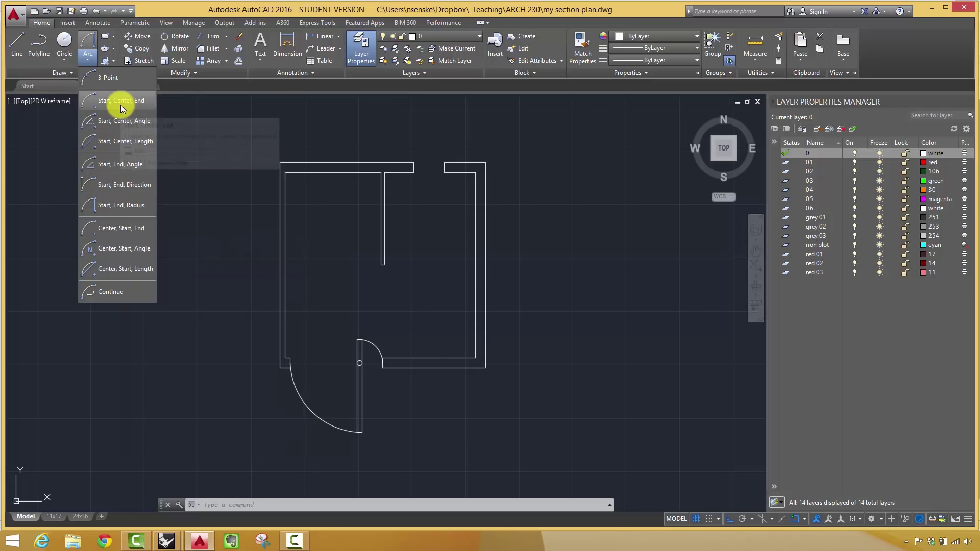
{"action": "left_click", "coordinate": [296, 399]}
{"action": "left_click", "coordinate": [322, 436]}
{"action": "key", "text": "Delete"}
Draw a Start, Center, End arc from the left jamb's midpoint, centred on the door's pivot circle, to the midpoint of the panel's lower end.
{"action": "left_click", "coordinate": [88, 60]}
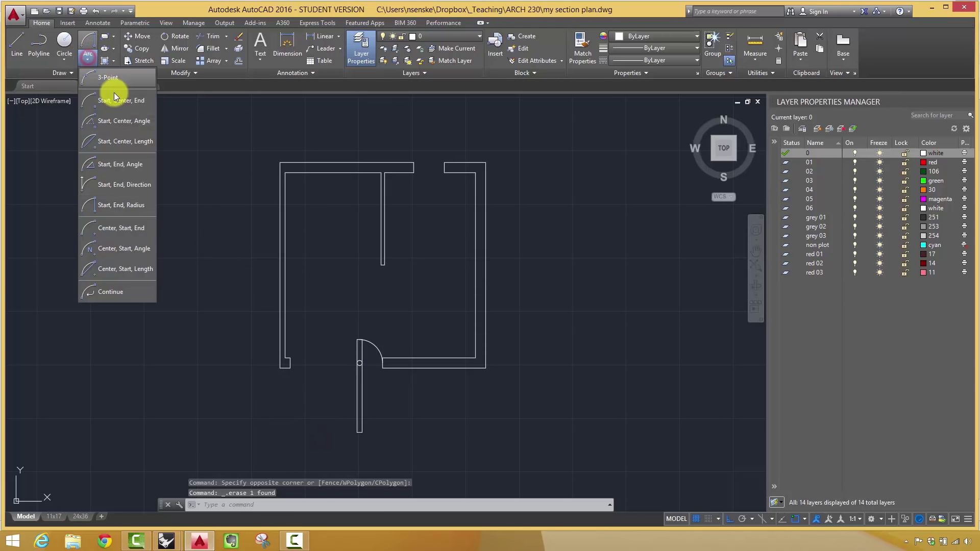
{"action": "left_click", "coordinate": [102, 82]}
{"action": "left_click", "coordinate": [290, 363]}
{"action": "scroll", "coordinate": [326, 369], "scroll_direction": "up", "scroll_amount": 4}
{"action": "left_click", "coordinate": [382, 353]}
{"action": "scroll", "coordinate": [350, 434], "scroll_direction": "down", "scroll_amount": 4}
{"action": "scroll", "coordinate": [356, 451], "scroll_direction": "up", "scroll_amount": 4}
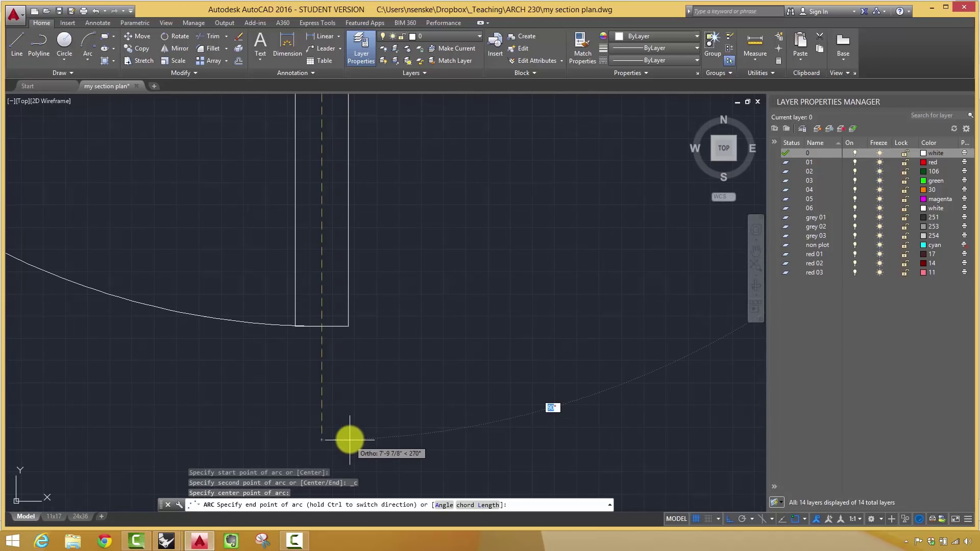
{"action": "left_click", "coordinate": [322, 327]}
{"action": "scroll", "coordinate": [379, 366], "scroll_direction": "down", "scroll_amount": 4}
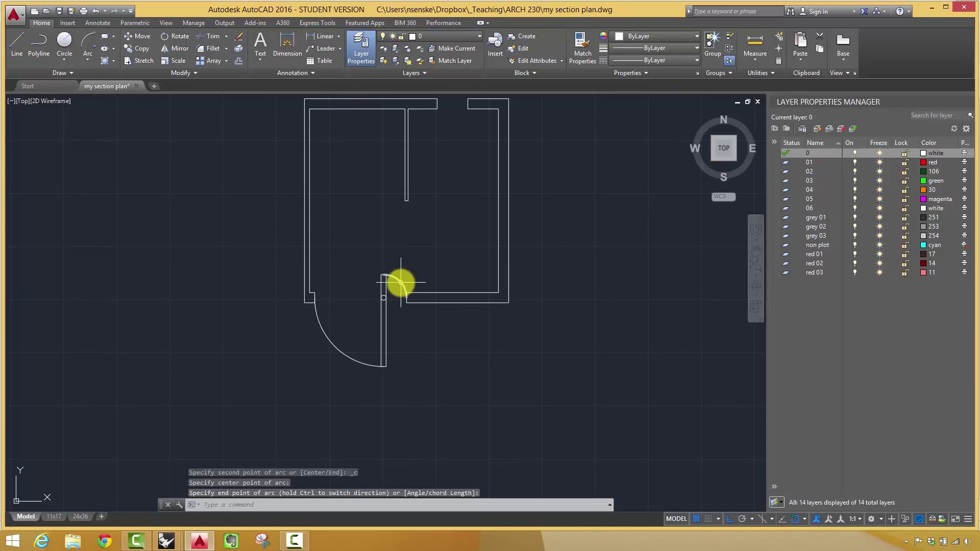
Delete the small swing arc between the door panel's upper end and the right jamb.
{"action": "left_click", "coordinate": [401, 284]}
{"action": "left_click", "coordinate": [396, 280]}
{"action": "key", "text": "Delete"}
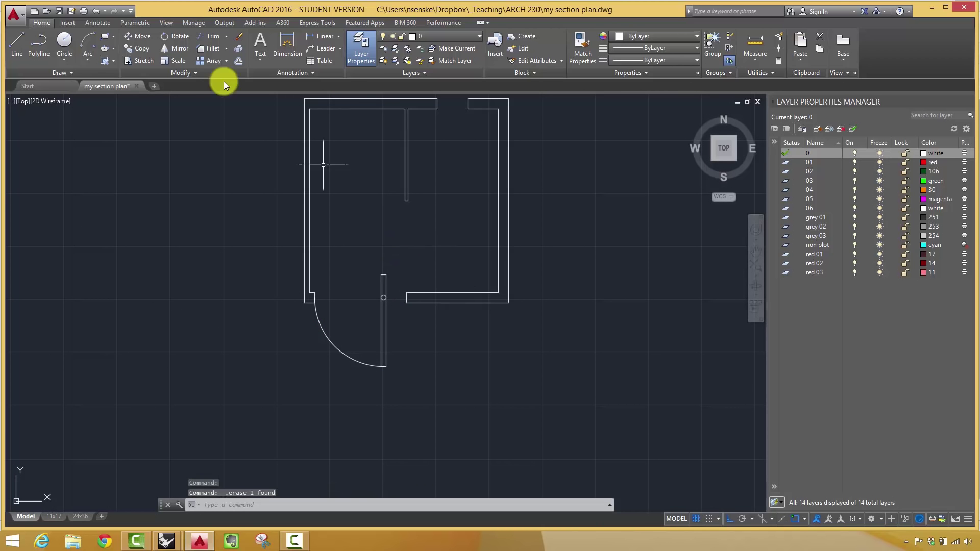
{"action": "left_click", "coordinate": [93, 53]}
{"action": "left_click", "coordinate": [126, 92]}
{"action": "scroll", "coordinate": [376, 262], "scroll_direction": "up", "scroll_amount": 4}
{"action": "left_click", "coordinate": [405, 310]}
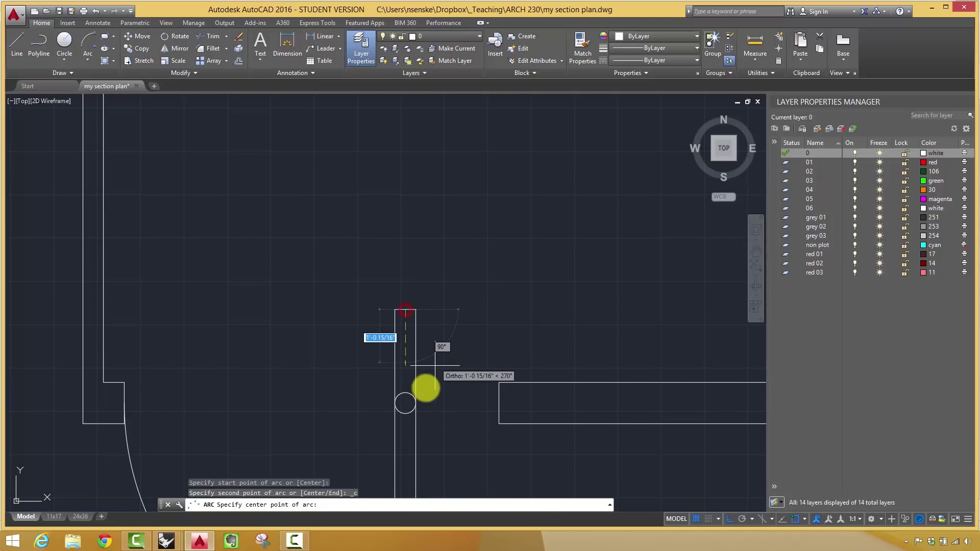
{"action": "left_click", "coordinate": [405, 403]}
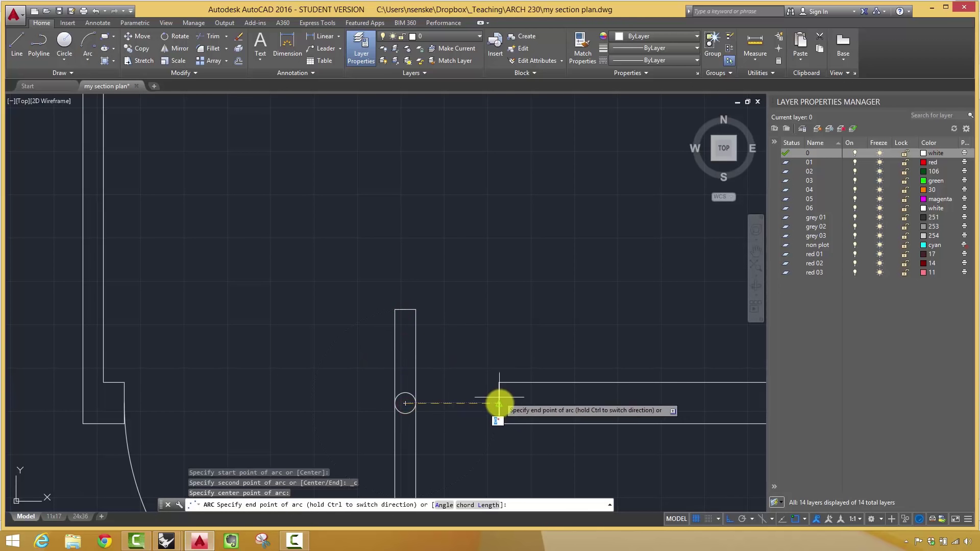
{"action": "right_click", "coordinate": [499, 313]}
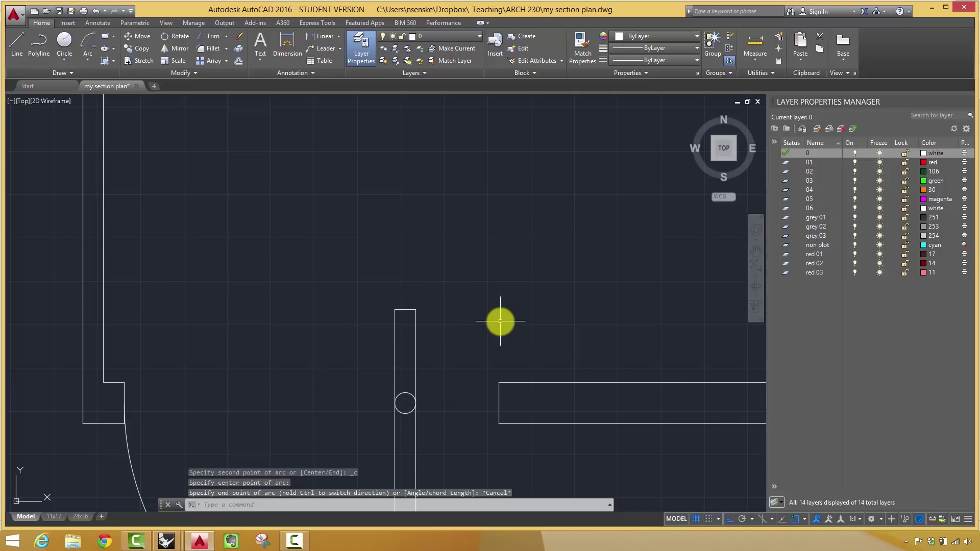
Try a three-point arc from the right jamb's midpoint through the pivot circle to the panel's upper end, and delete it.
{"action": "left_click", "coordinate": [506, 318]}
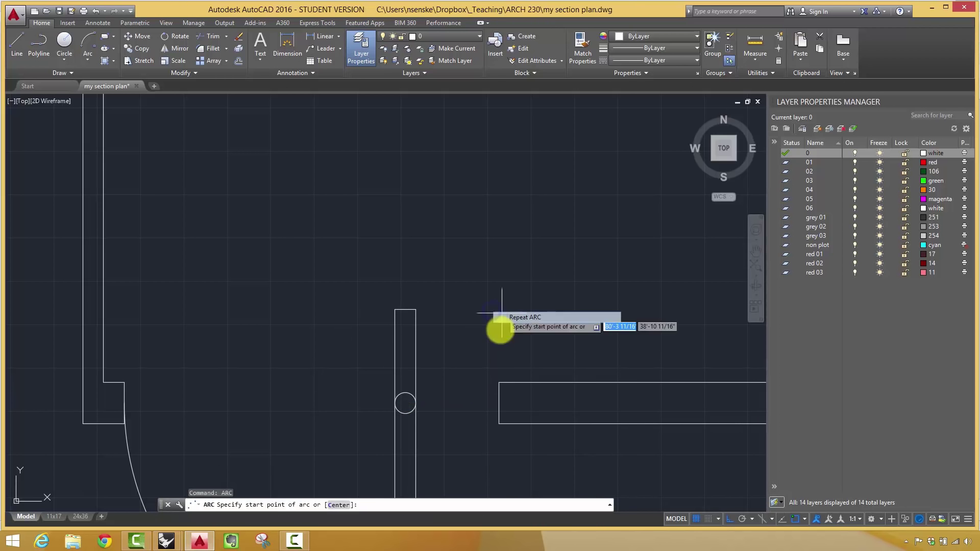
{"action": "left_click", "coordinate": [500, 403]}
{"action": "left_click", "coordinate": [405, 403]}
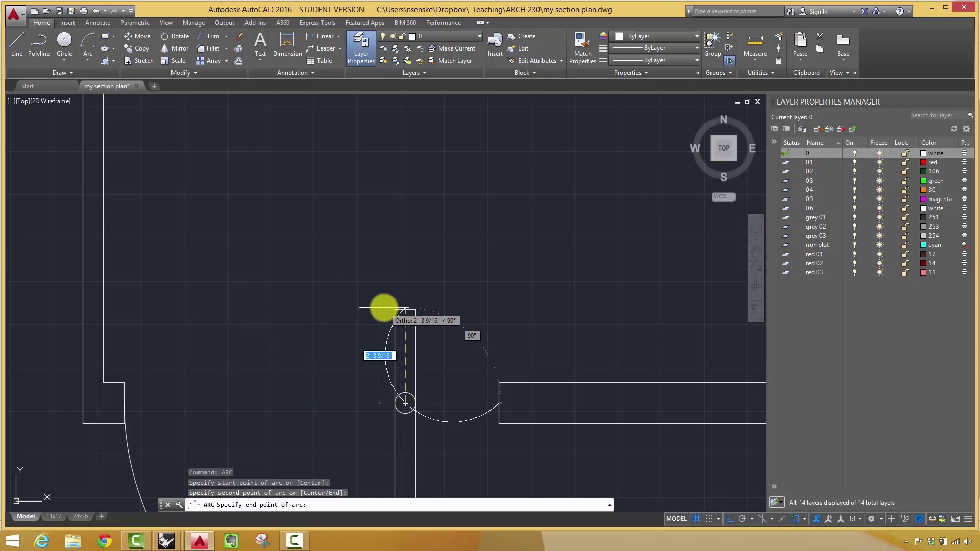
{"action": "key", "text": "F8"}
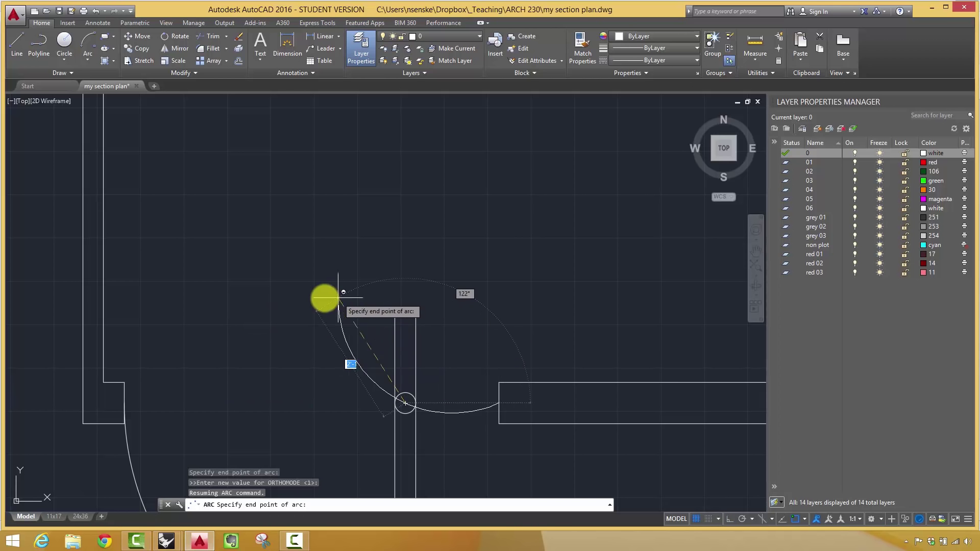
{"action": "left_click", "coordinate": [404, 310]}
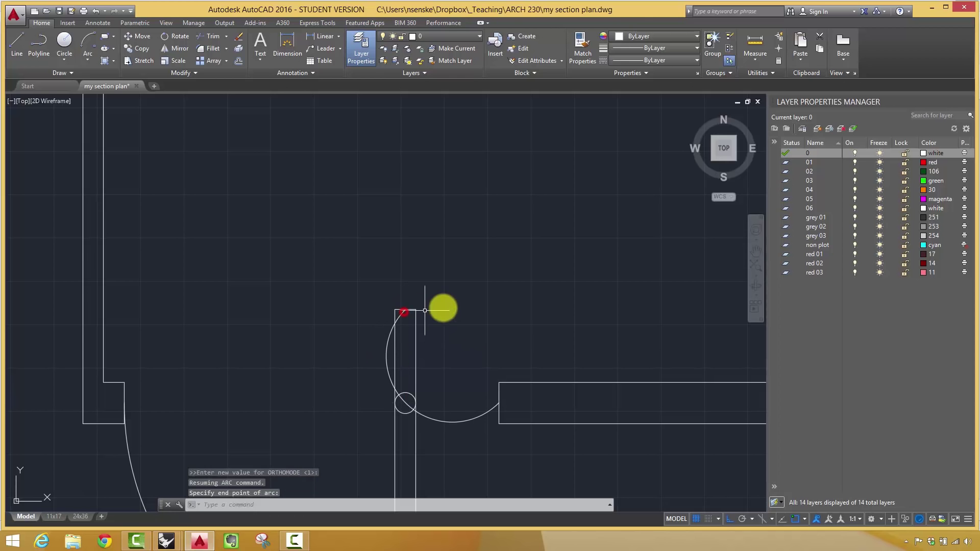
{"action": "left_click", "coordinate": [455, 422]}
{"action": "key", "text": "Delete"}
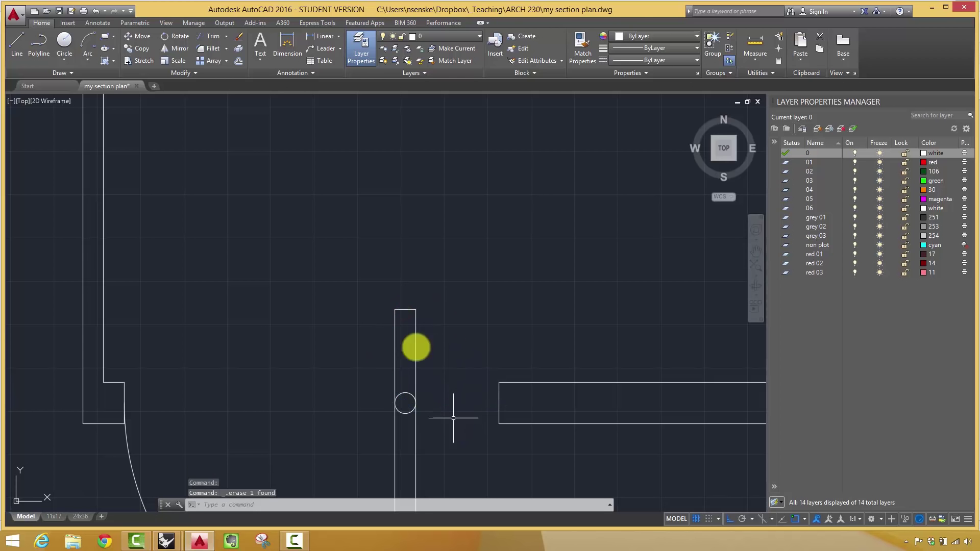
Draw a Start, Center, End arc from the panel's upper-end midpoint, centred on the pivot circle, to the right jamb's midpoint, reversing its direction.
{"action": "left_click", "coordinate": [88, 59]}
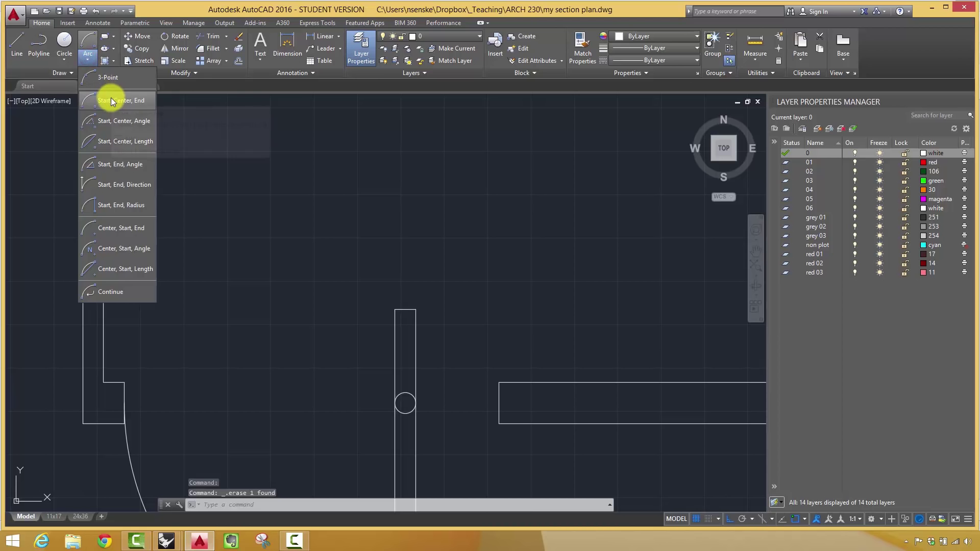
{"action": "left_click", "coordinate": [112, 100]}
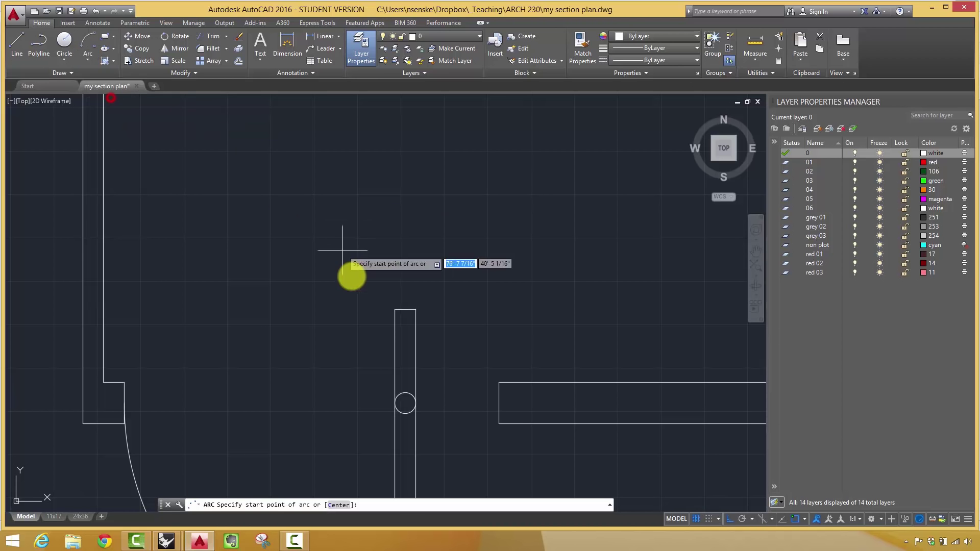
{"action": "left_click", "coordinate": [405, 309]}
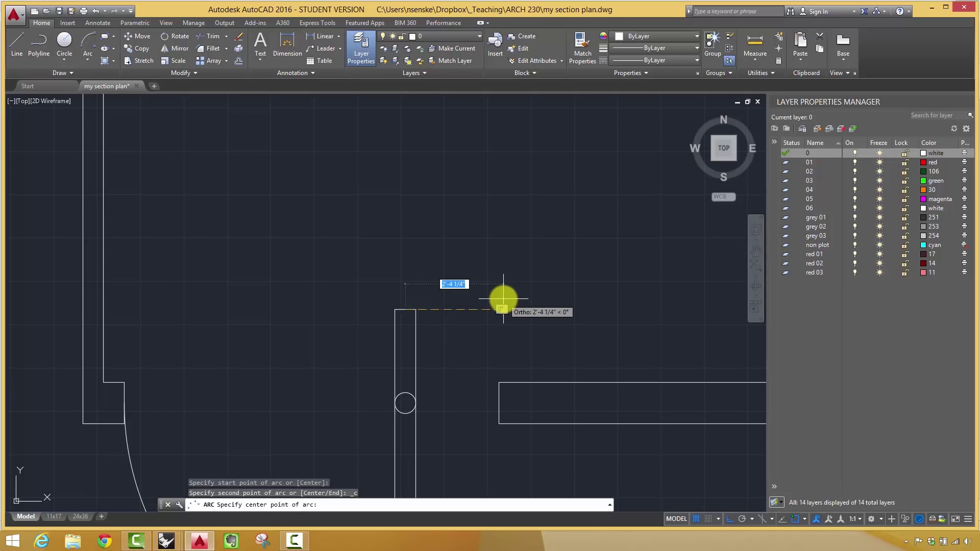
{"action": "left_click", "coordinate": [404, 403]}
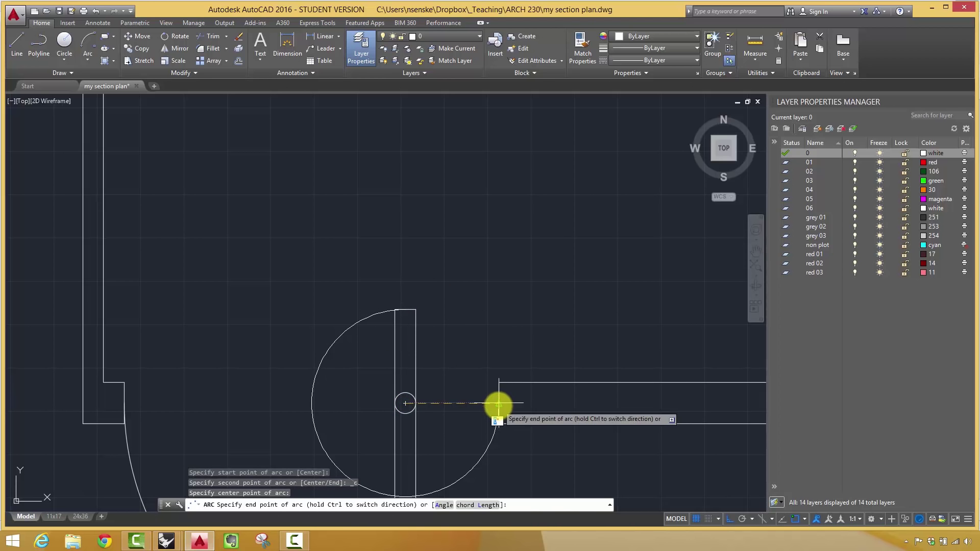
{"action": "key", "text": "ctrl"}
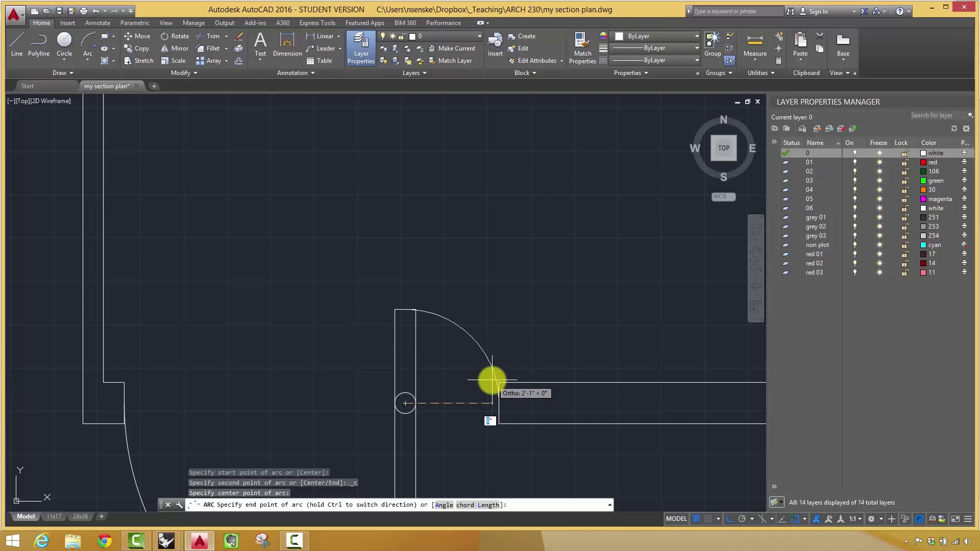
{"action": "left_click", "coordinate": [498, 403]}
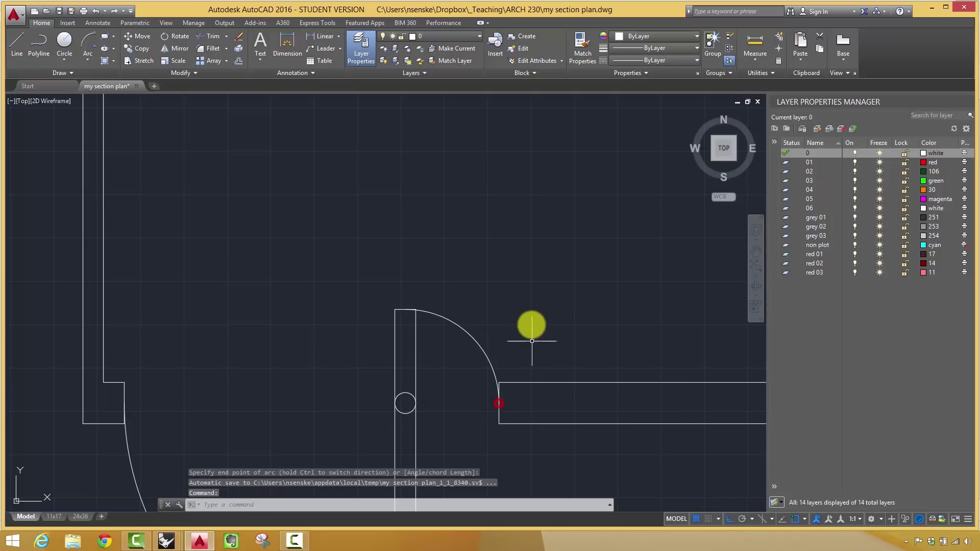
Draw a line across the opening in the upper wall, joining the midpoints of its two jambs.
{"action": "scroll", "coordinate": [534, 337], "scroll_direction": "down", "scroll_amount": 7}
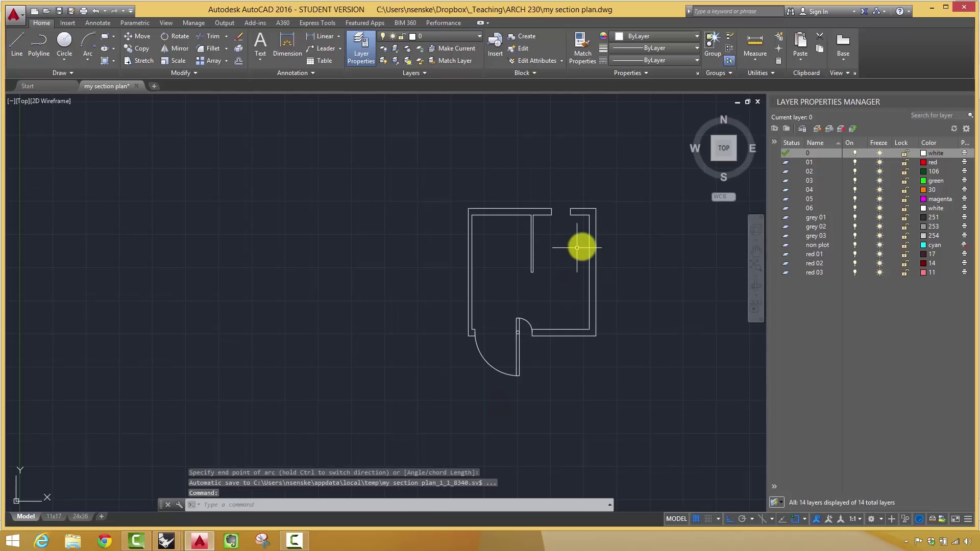
{"action": "middle_click_drag", "start_coordinate": [575, 247], "coordinate": [508, 295]}
{"action": "scroll", "coordinate": [511, 291], "scroll_direction": "up", "scroll_amount": 6}
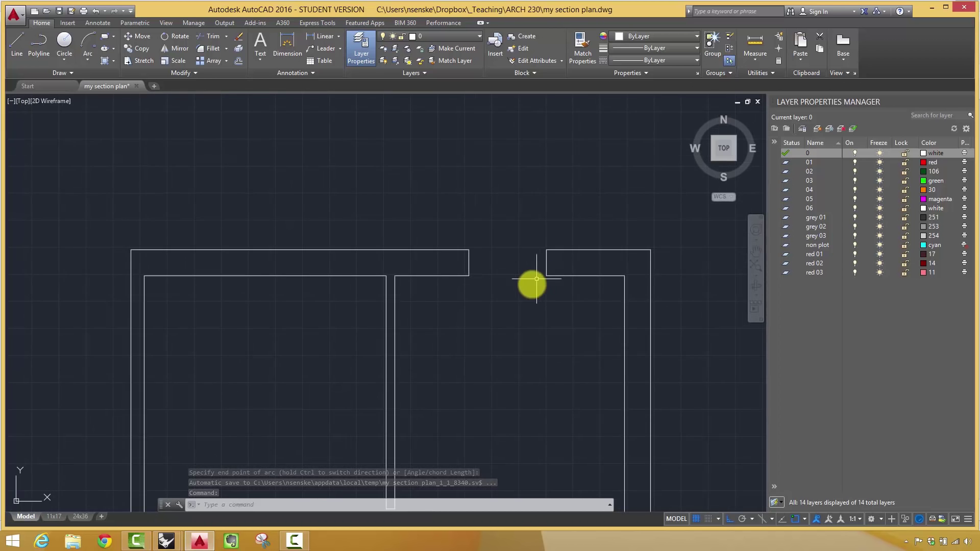
{"action": "left_click", "coordinate": [16, 41]}
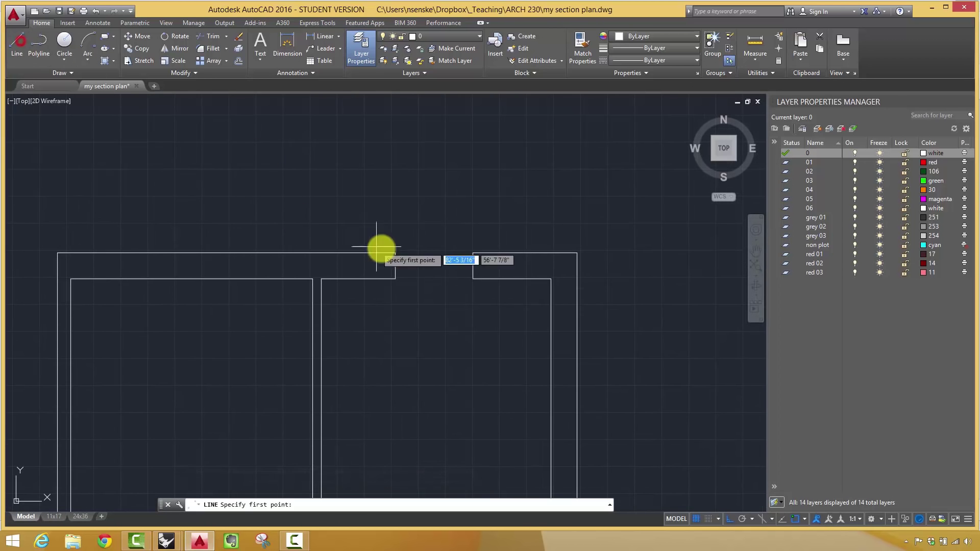
{"action": "left_click", "coordinate": [396, 266]}
{"action": "left_click", "coordinate": [473, 266]}
{"action": "right_click", "coordinate": [477, 269]}
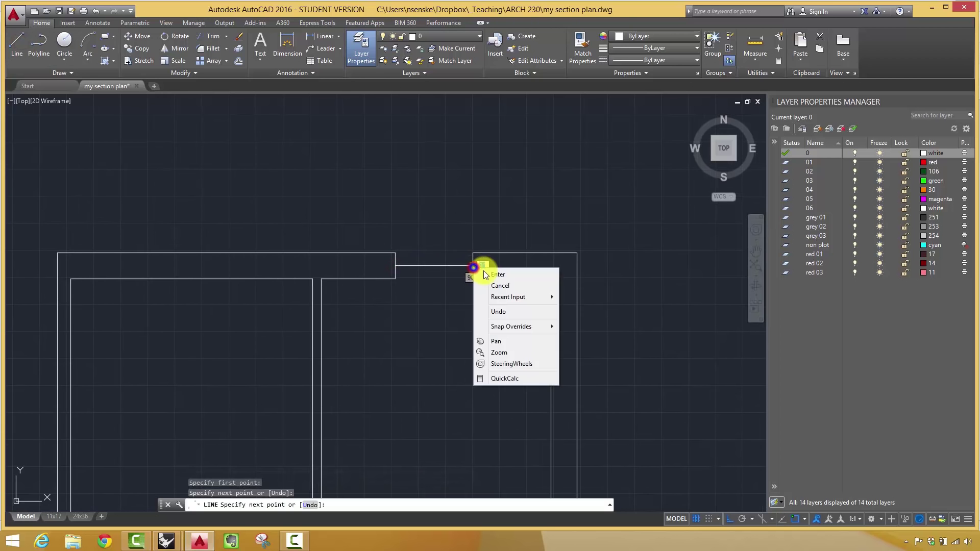
{"action": "left_click", "coordinate": [489, 275]}
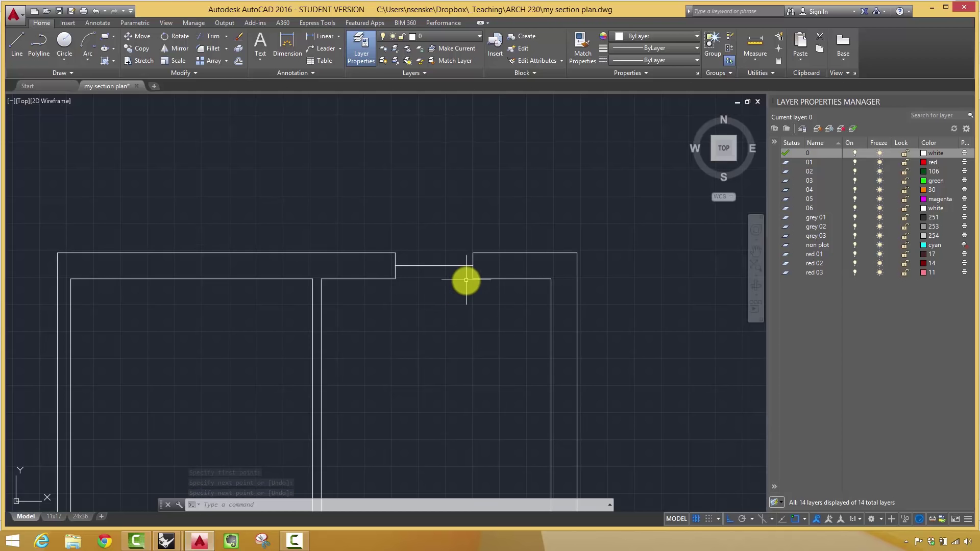
Offset the line across the upper opening 1.5" to both sides and delete the original centre line.
{"action": "scroll", "coordinate": [491, 269], "scroll_direction": "up", "scroll_amount": 2}
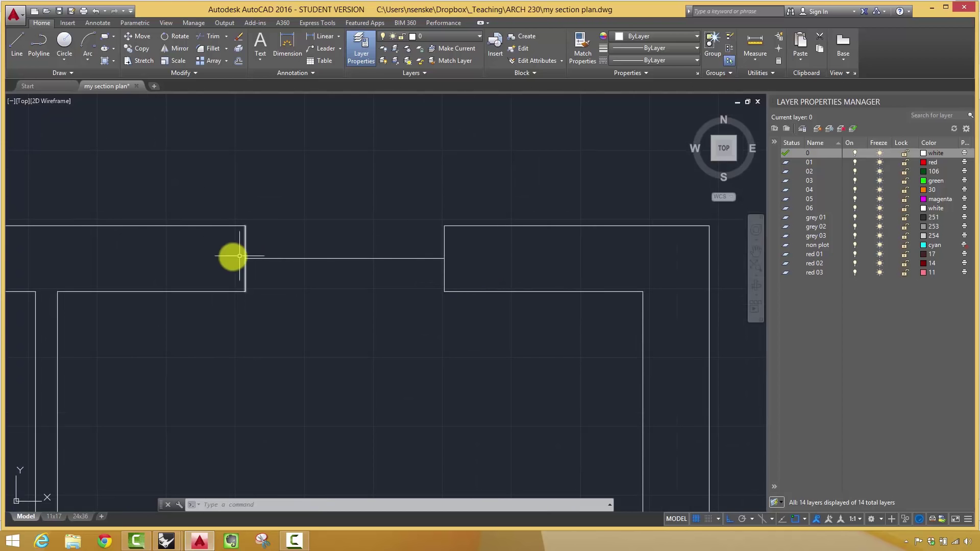
{"action": "middle_click_drag", "start_coordinate": [470, 261], "coordinate": [561, 274]}
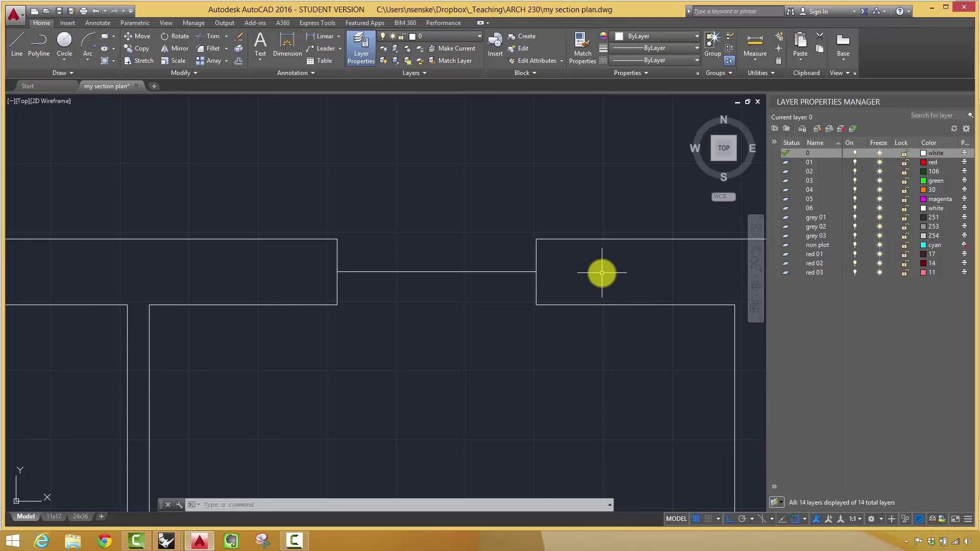
{"action": "type", "text": "of"}
{"action": "key", "text": "Return"}
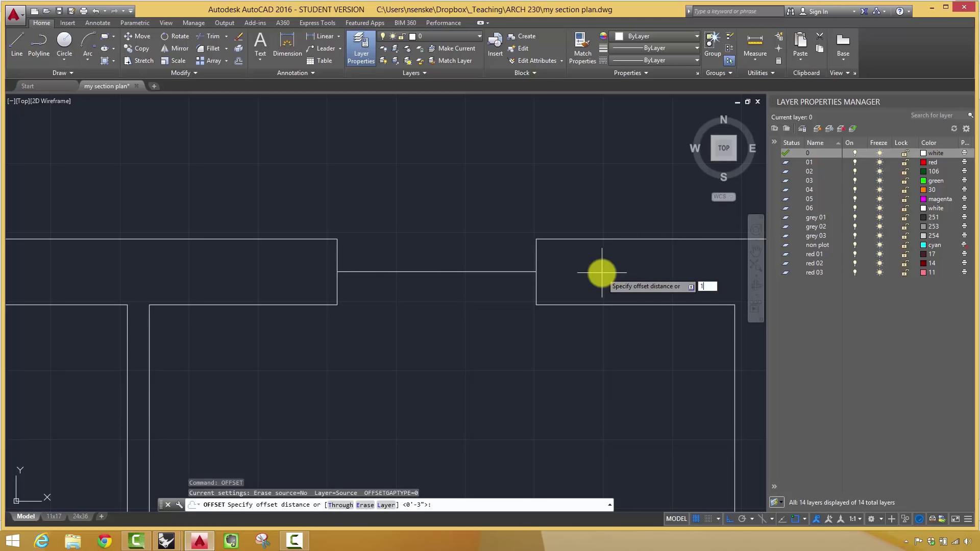
{"action": "key", "text": "Return"}
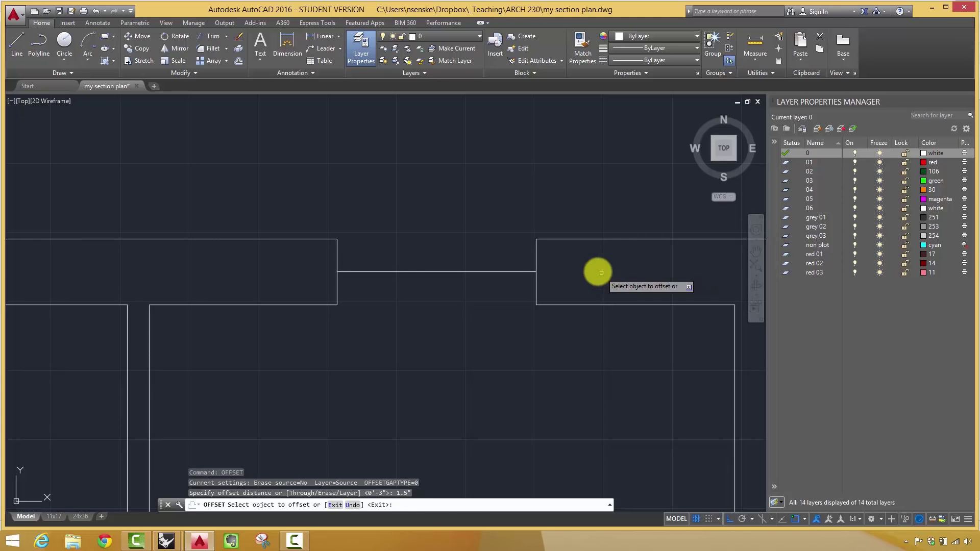
{"action": "left_click", "coordinate": [529, 271]}
{"action": "left_click", "coordinate": [524, 264]}
{"action": "left_click", "coordinate": [522, 272]}
{"action": "left_click", "coordinate": [519, 290]}
{"action": "key", "text": "Escape"}
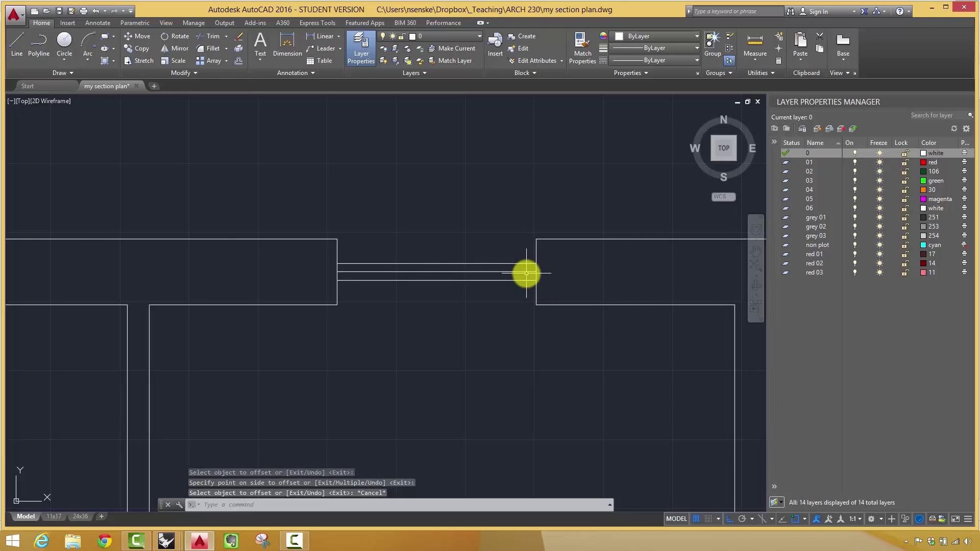
{"action": "left_click", "coordinate": [526, 272]}
{"action": "key", "text": "Delete"}
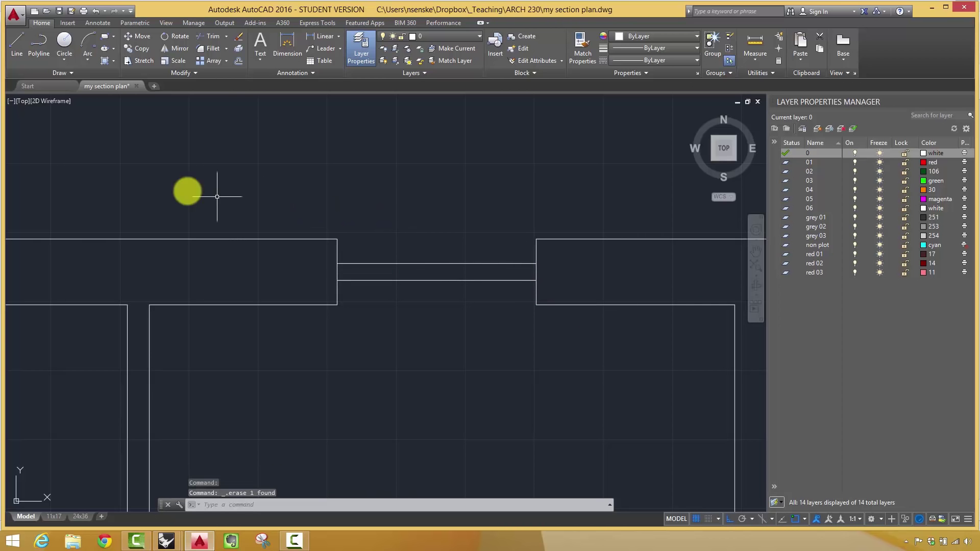
Draw a rectangle over the two offset lines, from the upper line's left end to the lower line's right end, as the door panel.
{"action": "left_click", "coordinate": [109, 37]}
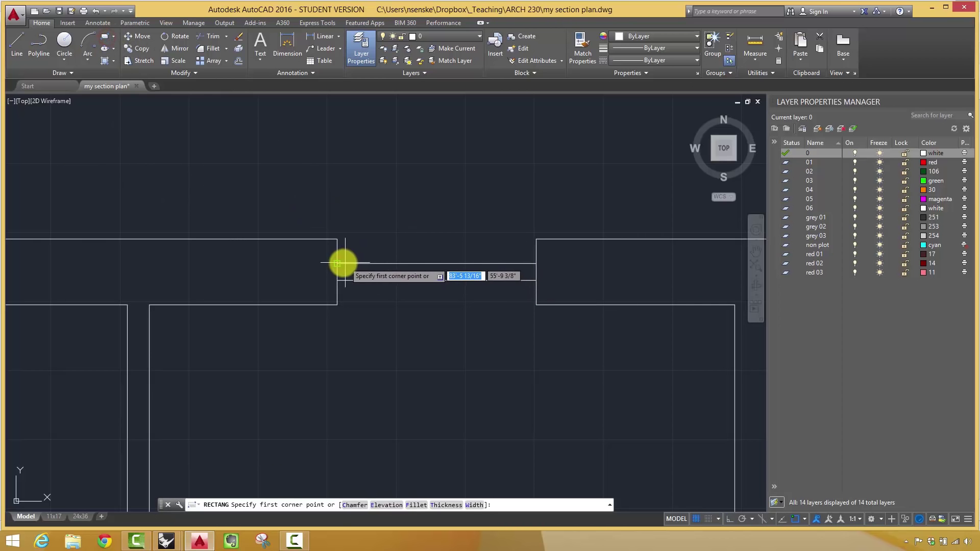
{"action": "left_click", "coordinate": [337, 263]}
{"action": "left_click", "coordinate": [536, 280]}
{"action": "right_click", "coordinate": [537, 281]}
{"action": "left_click", "coordinate": [544, 289]}
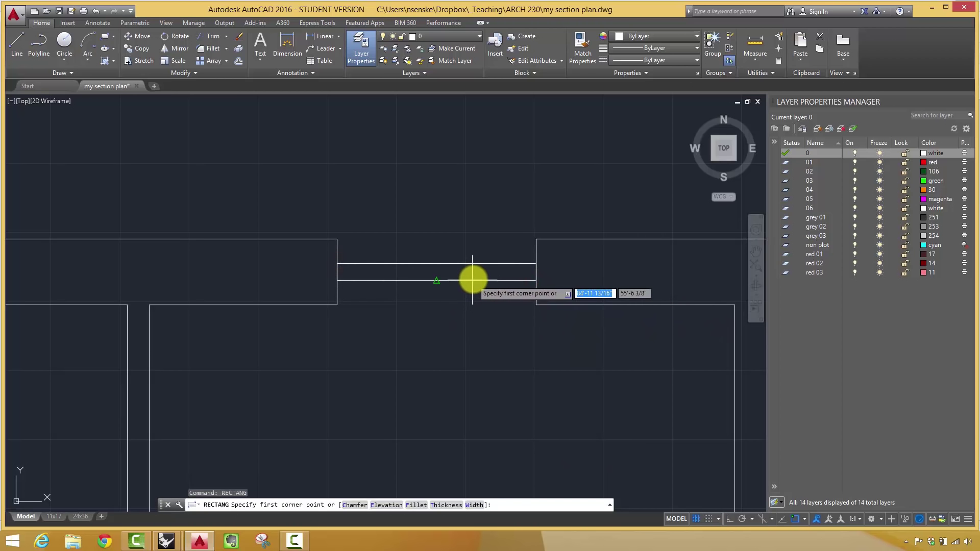
{"action": "key", "text": "Return"}
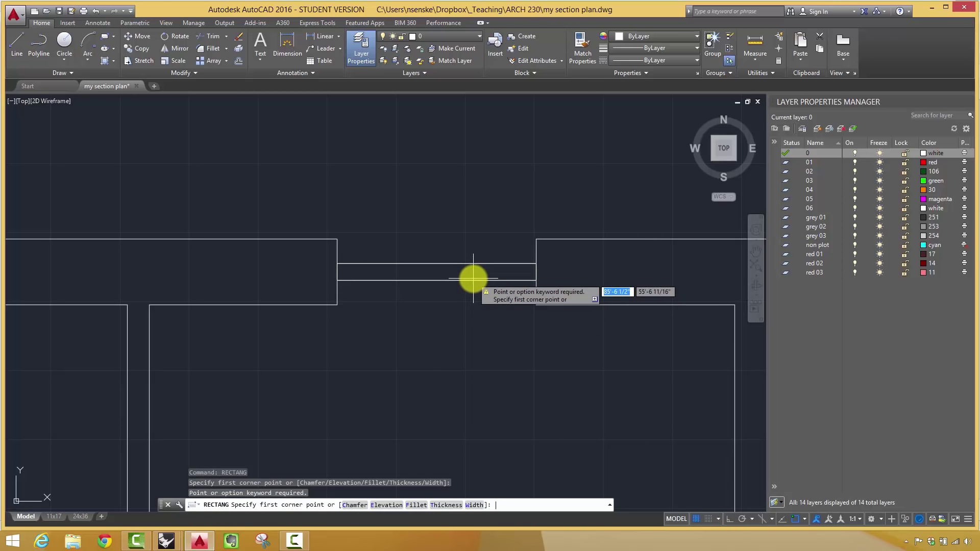
{"action": "key", "text": "Escape"}
Select the door panel rectangle in the upper wall opening.
{"action": "left_click", "coordinate": [477, 280]}
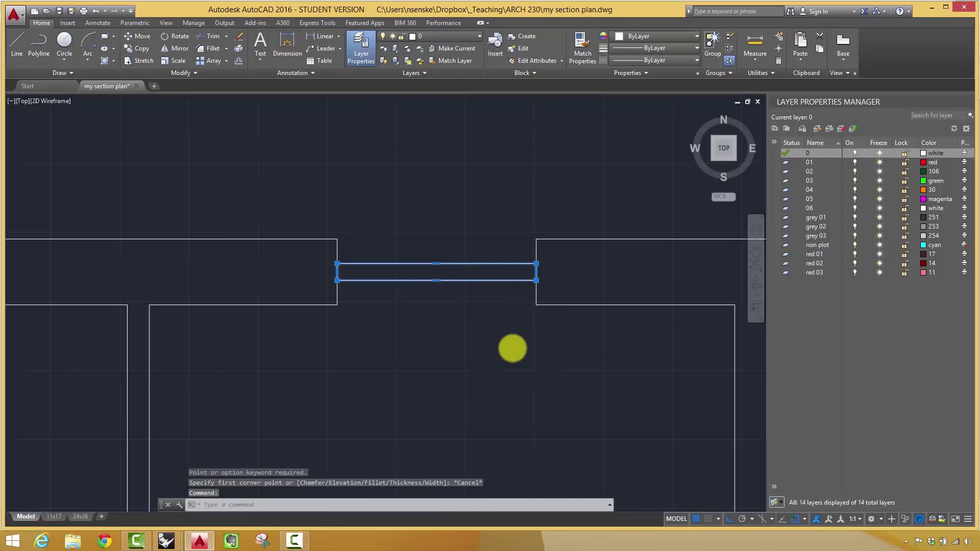
{"action": "scroll", "coordinate": [512, 347], "scroll_direction": "down", "scroll_amount": 8}
{"action": "middle_click_drag", "start_coordinate": [516, 379], "coordinate": [492, 257]}
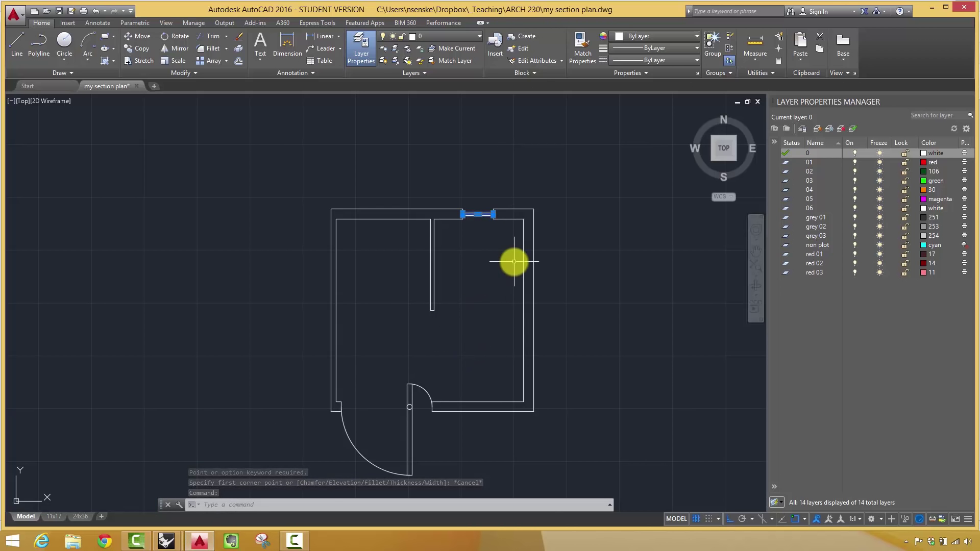
{"action": "scroll", "coordinate": [501, 271], "scroll_direction": "up", "scroll_amount": 2}
{"action": "scroll", "coordinate": [483, 323], "scroll_direction": "down", "scroll_amount": 2}
{"action": "middle_click_drag", "start_coordinate": [476, 325], "coordinate": [419, 313]}
Switch to the demo_model plan in Rhino to examine how the upper-wall door swings, and return to AutoCAD.
{"action": "mouse_move", "coordinate": [174, 546]}
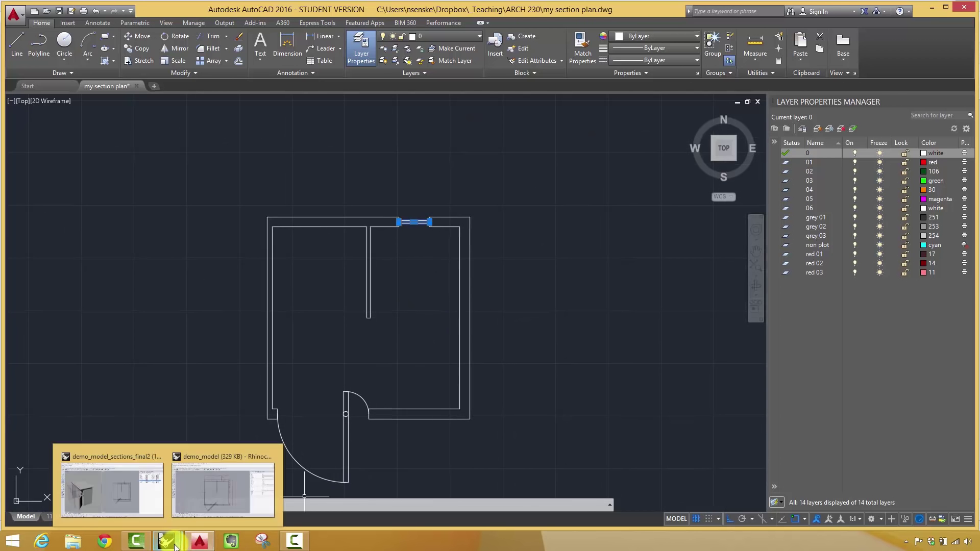
{"action": "left_click", "coordinate": [211, 507]}
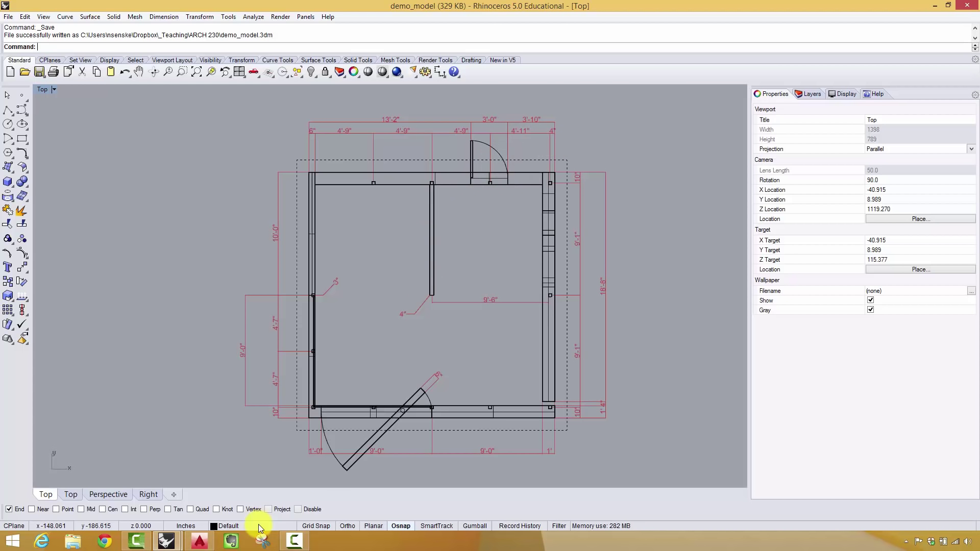
{"action": "left_click", "coordinate": [198, 542]}
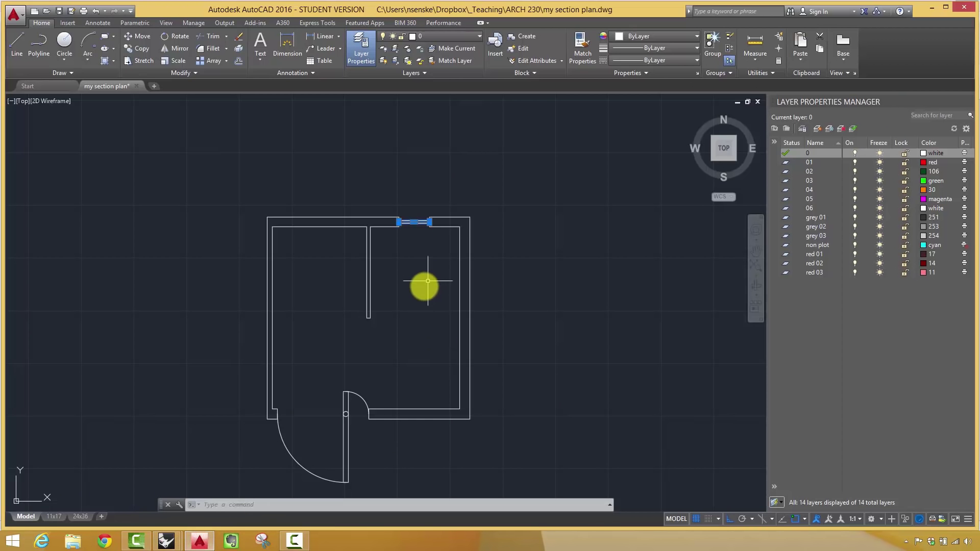
Rotate the selected door panel 90° about its upper-left corner so it stands open outside the upper wall.
{"action": "scroll", "coordinate": [424, 306], "scroll_direction": "up", "scroll_amount": 5}
{"action": "scroll", "coordinate": [432, 310], "scroll_direction": "up", "scroll_amount": 2}
{"action": "middle_click_drag", "start_coordinate": [433, 310], "coordinate": [496, 383]}
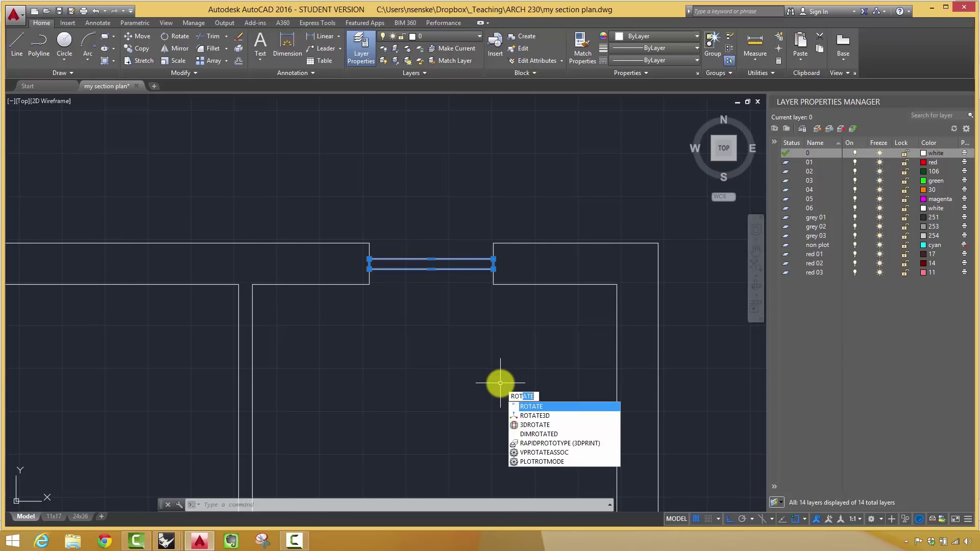
{"action": "key", "text": "Return"}
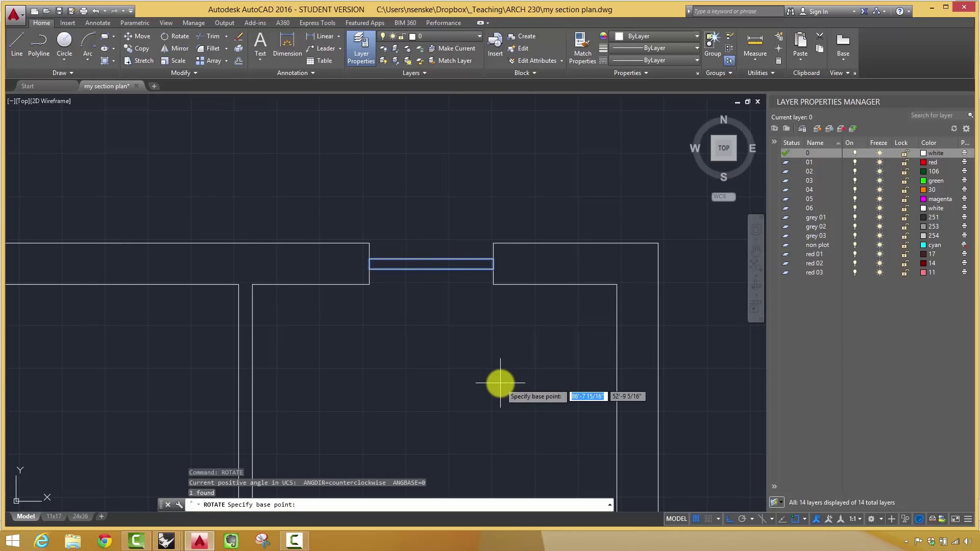
{"action": "left_click", "coordinate": [369, 259]}
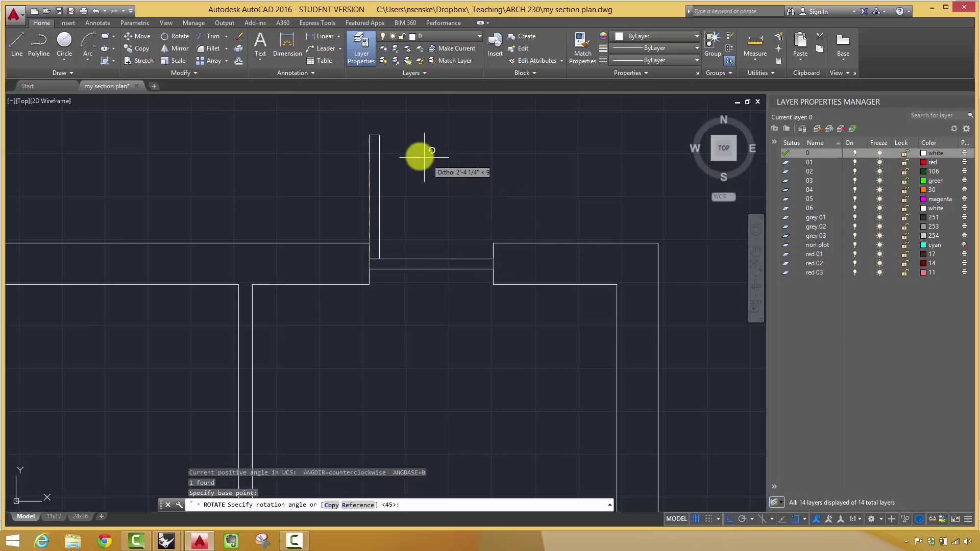
{"action": "left_click", "coordinate": [443, 177]}
Delete the two offset lines left across the upper wall opening.
{"action": "left_click", "coordinate": [480, 332]}
{"action": "left_click", "coordinate": [450, 229]}
{"action": "key", "text": "Delete"}
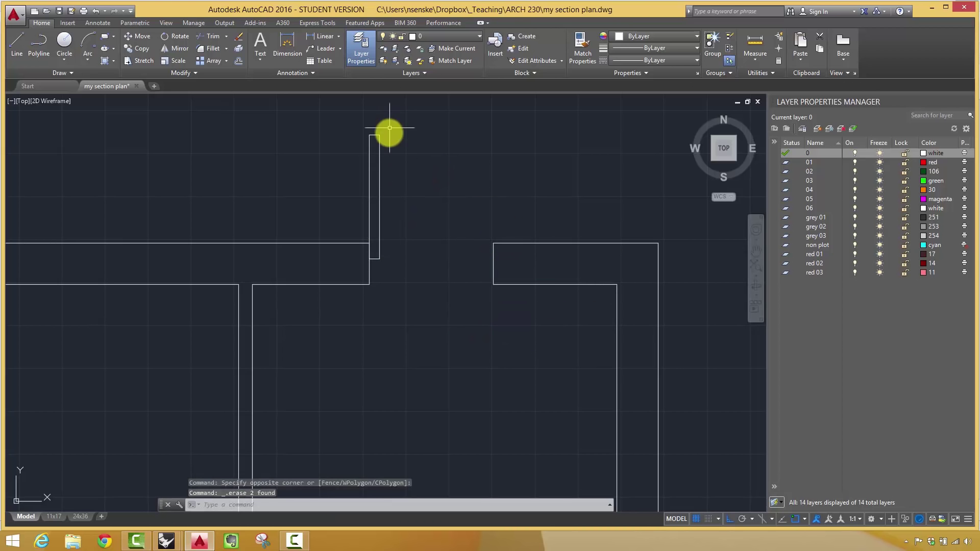
Draw the upper door's swing arc from the panel's free end, centred on its hinge corner, clockwise to the opening's right jamb.
{"action": "scroll", "coordinate": [444, 286], "scroll_direction": "down", "scroll_amount": 4}
{"action": "mouse_move", "coordinate": [462, 338]}
{"action": "middle_mouse_down"}
{"action": "mouse_move", "coordinate": [464, 365]}
{"action": "mouse_move", "coordinate": [438, 295]}
{"action": "middle_mouse_up"}
{"action": "scroll", "coordinate": [453, 346], "scroll_direction": "down", "scroll_amount": 2}
{"action": "scroll", "coordinate": [437, 280], "scroll_direction": "up", "scroll_amount": 2}
{"action": "scroll", "coordinate": [447, 307], "scroll_direction": "up", "scroll_amount": 2}
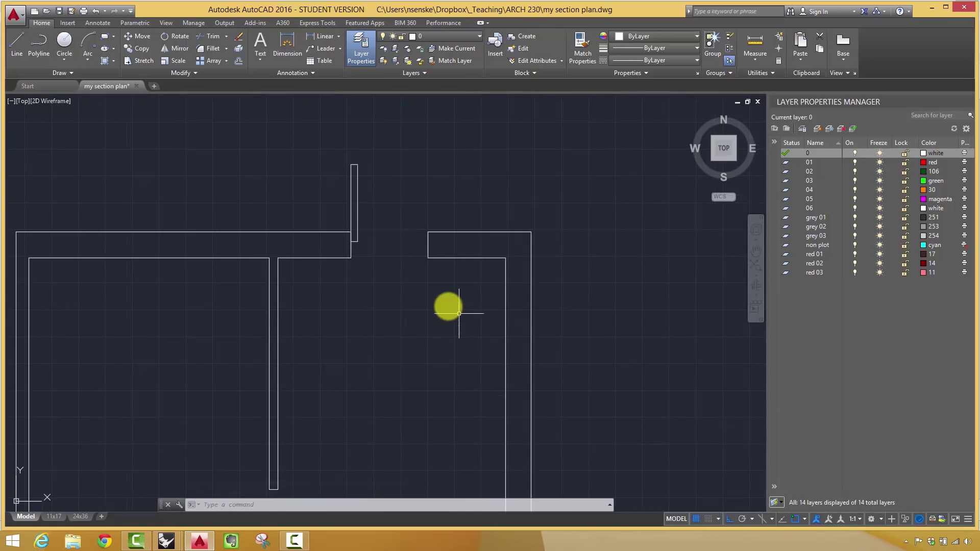
{"action": "left_click", "coordinate": [87, 60]}
{"action": "left_click", "coordinate": [113, 102]}
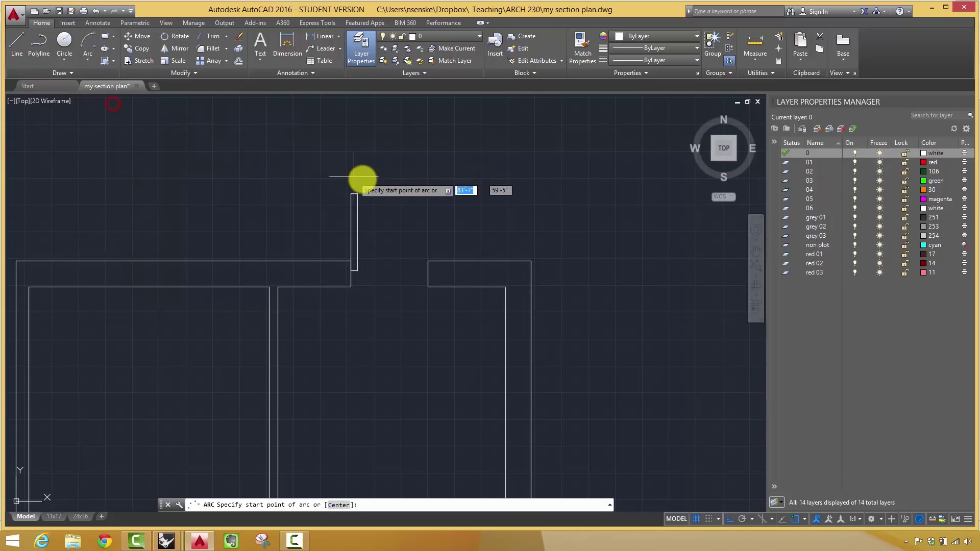
{"action": "scroll", "coordinate": [374, 183], "scroll_direction": "up", "scroll_amount": 2}
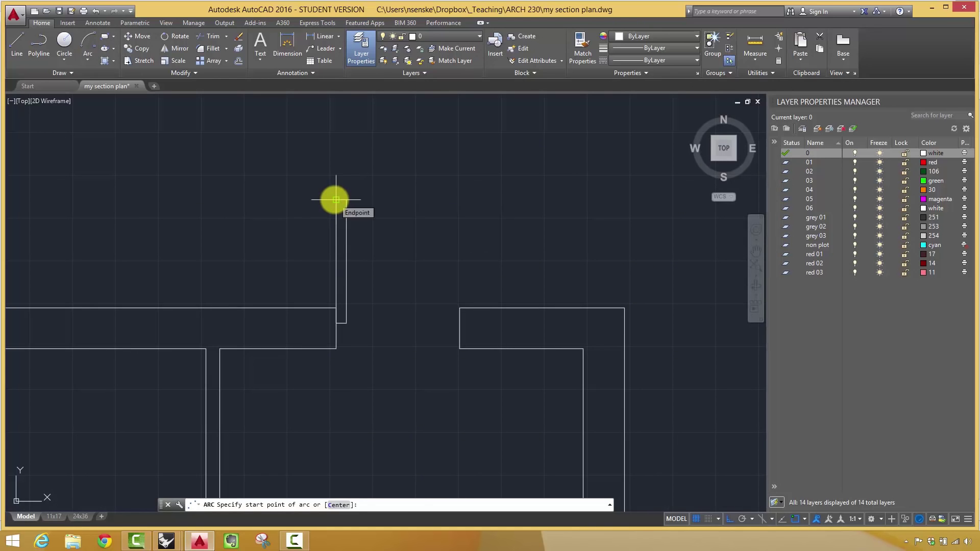
{"action": "left_click", "coordinate": [345, 200]}
{"action": "left_click", "coordinate": [336, 322]}
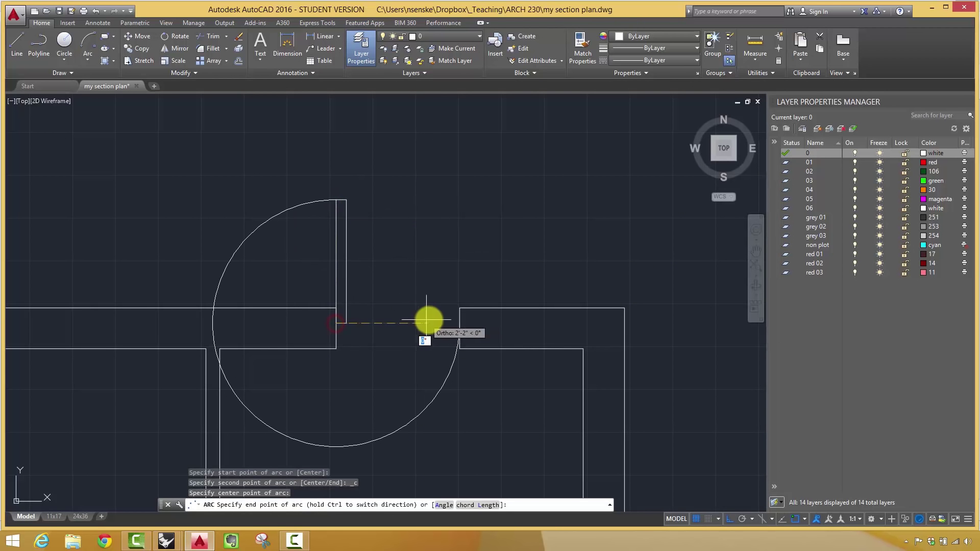
{"action": "key", "text": "ctrl"}
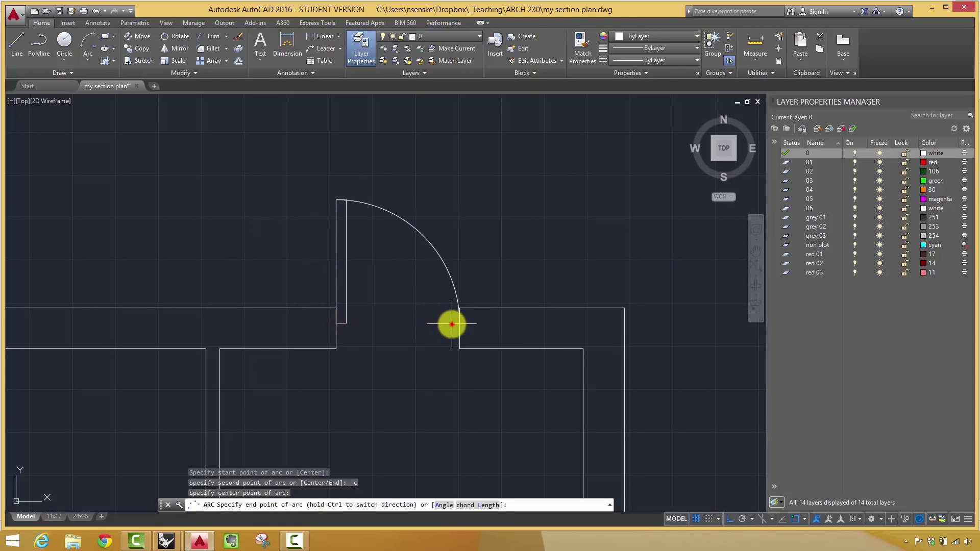
{"action": "left_click", "coordinate": [452, 323]}
{"action": "scroll", "coordinate": [496, 181], "scroll_direction": "down", "scroll_amount": 5}
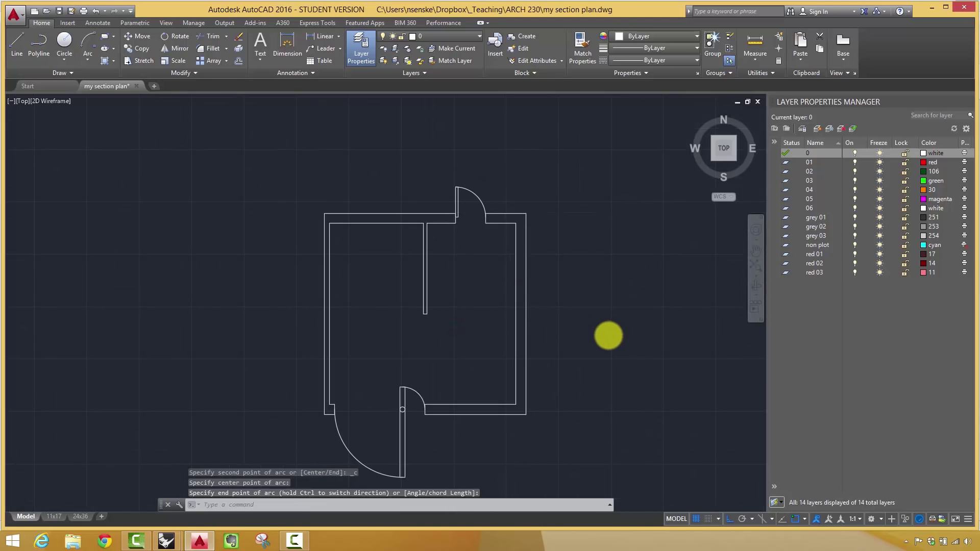
{"action": "scroll", "coordinate": [609, 335], "scroll_direction": "down", "scroll_amount": 2}
{"action": "middle_click_drag", "start_coordinate": [568, 300], "coordinate": [540, 276]}
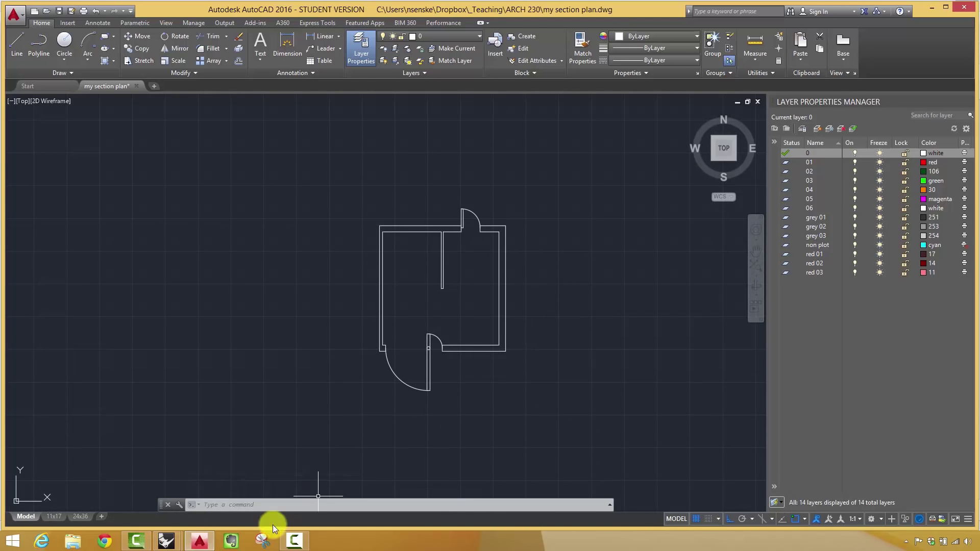
Switch to the demo_model_sections_final2 model in Rhino to examine the roof overhang in perspective, and return to AutoCAD.
{"action": "scroll", "coordinate": [534, 254], "scroll_direction": "up", "scroll_amount": 2}
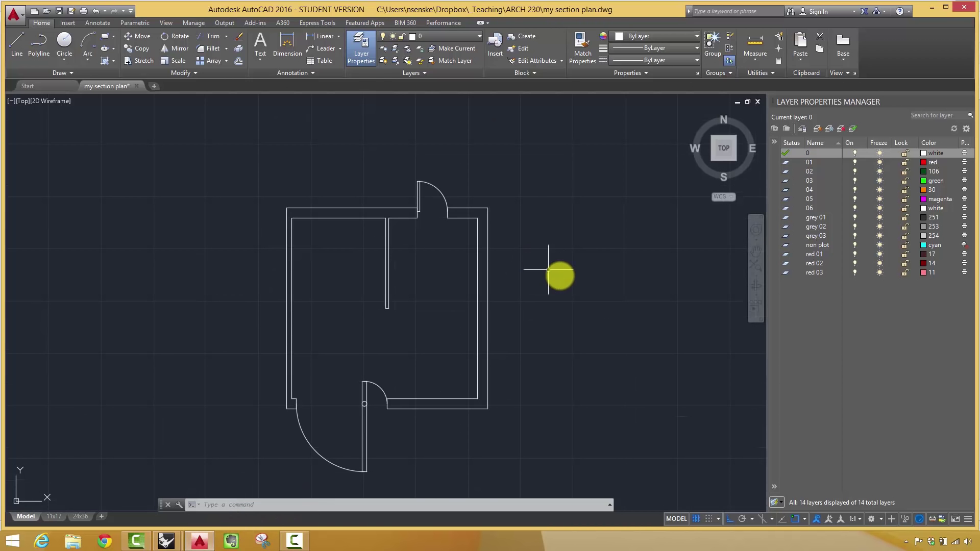
{"action": "mouse_move", "coordinate": [176, 540]}
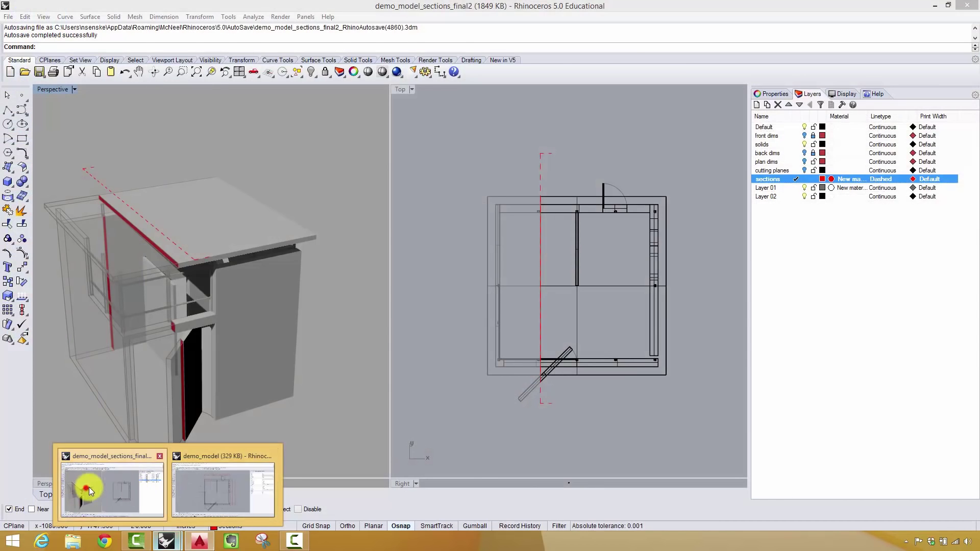
{"action": "left_click", "coordinate": [87, 485]}
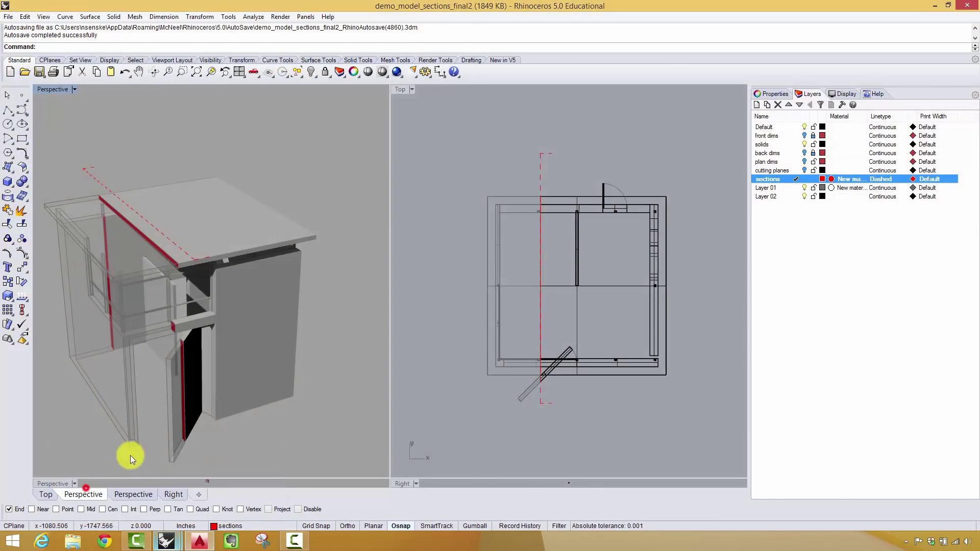
{"action": "right_click_drag", "start_coordinate": [301, 343], "coordinate": [262, 277]}
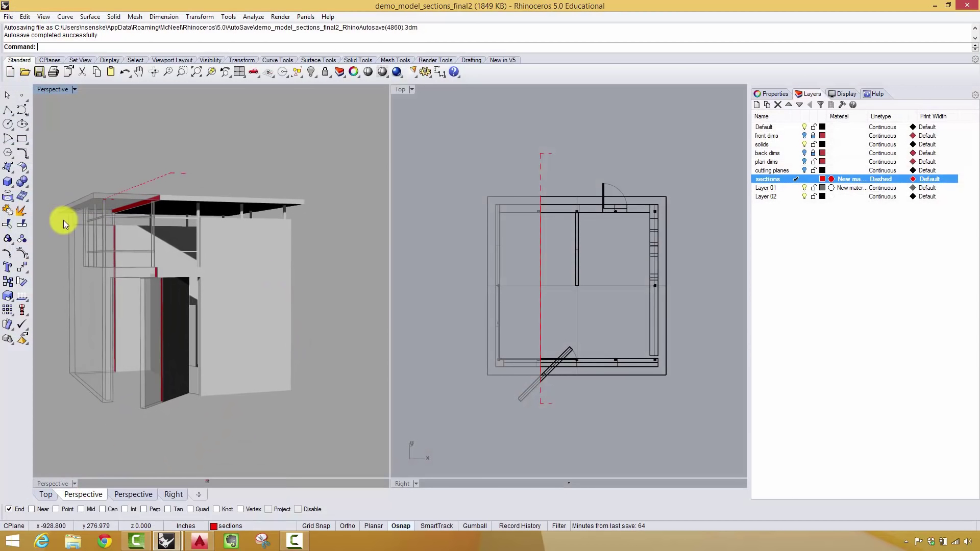
{"action": "mouse_move", "coordinate": [300, 267]}
{"action": "right_mouse_down"}
{"action": "mouse_move", "coordinate": [262, 280]}
{"action": "mouse_move", "coordinate": [354, 286]}
{"action": "mouse_move", "coordinate": [345, 285]}
{"action": "right_mouse_up"}
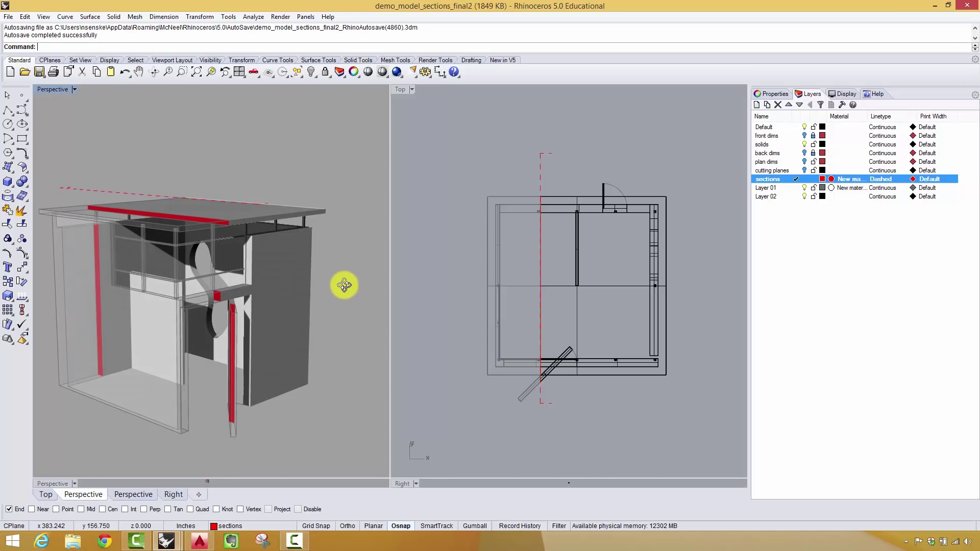
{"action": "left_click", "coordinate": [200, 542]}
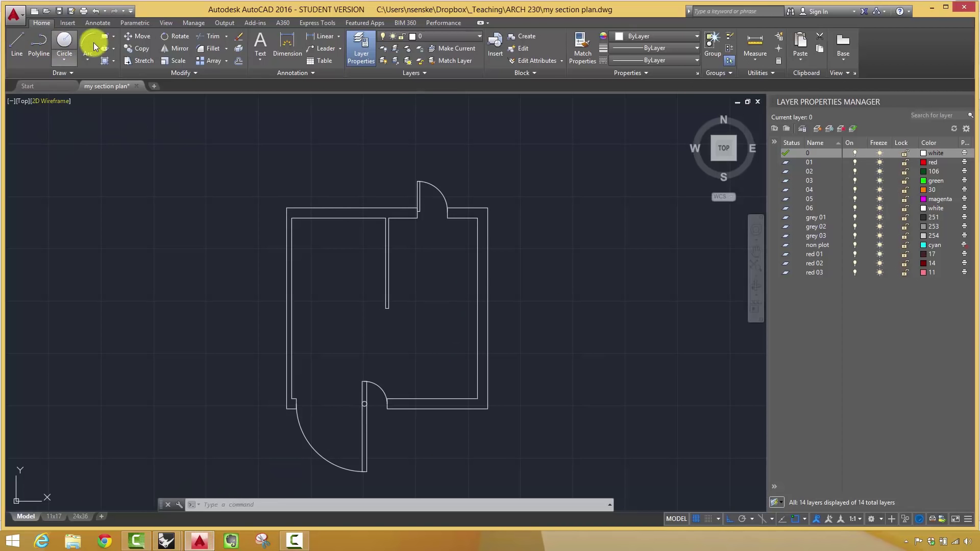
Draw a rectangle around the building from the outer wall's upper-left corner to its lower-right corner.
{"action": "left_click", "coordinate": [105, 36]}
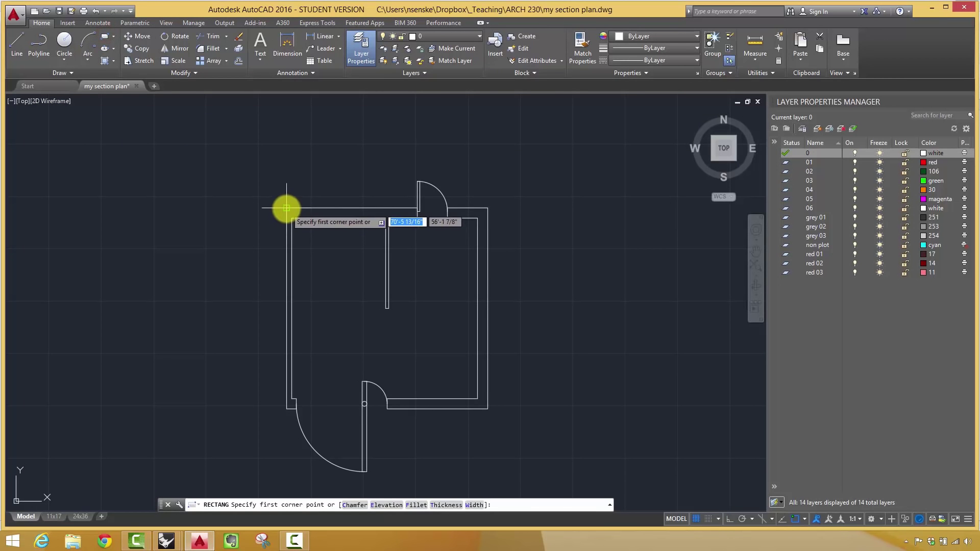
{"action": "left_click", "coordinate": [287, 207]}
{"action": "left_click", "coordinate": [488, 408]}
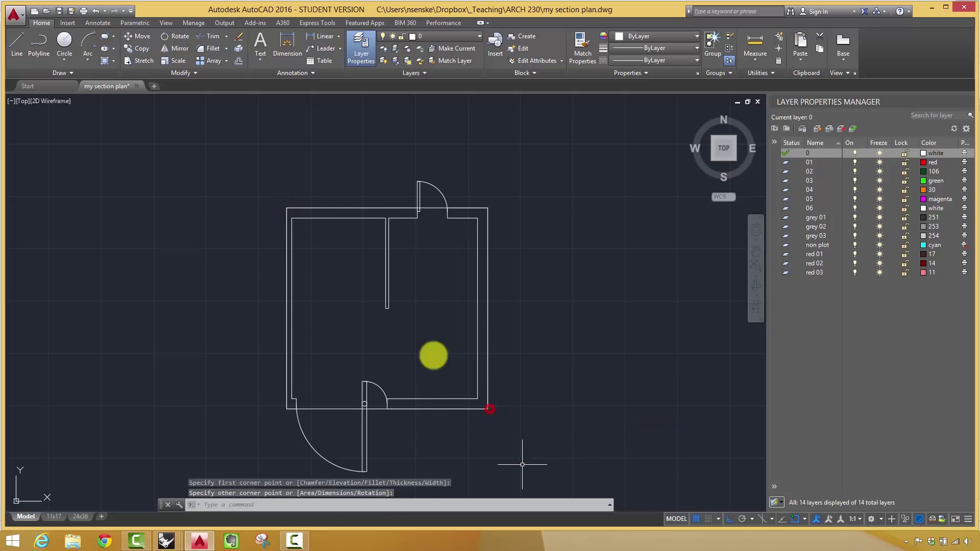
Offset the rectangle around the outer walls 1' outward as the roof outline and delete the original rectangle.
{"action": "left_click", "coordinate": [350, 209]}
{"action": "type", "text": "o"}
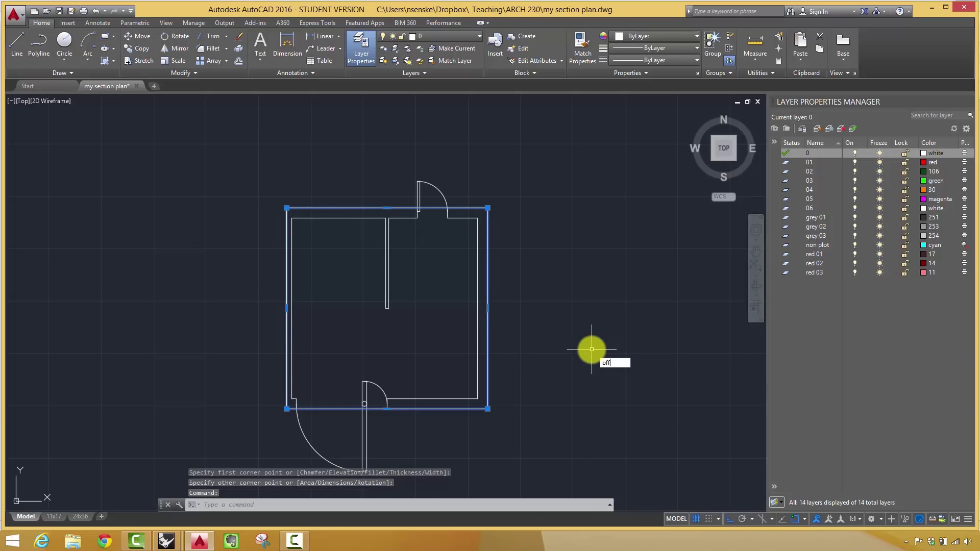
{"action": "type", "text": "ff"}
{"action": "key", "text": "Return"}
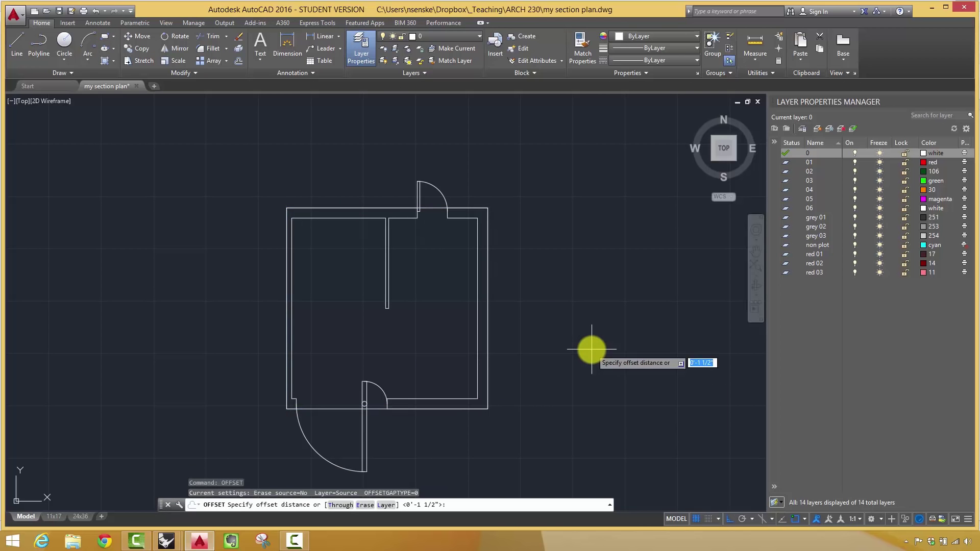
{"action": "type", "text": "1"}
{"action": "key", "text": "Return"}
{"action": "left_click", "coordinate": [488, 290]}
{"action": "left_click", "coordinate": [521, 291]}
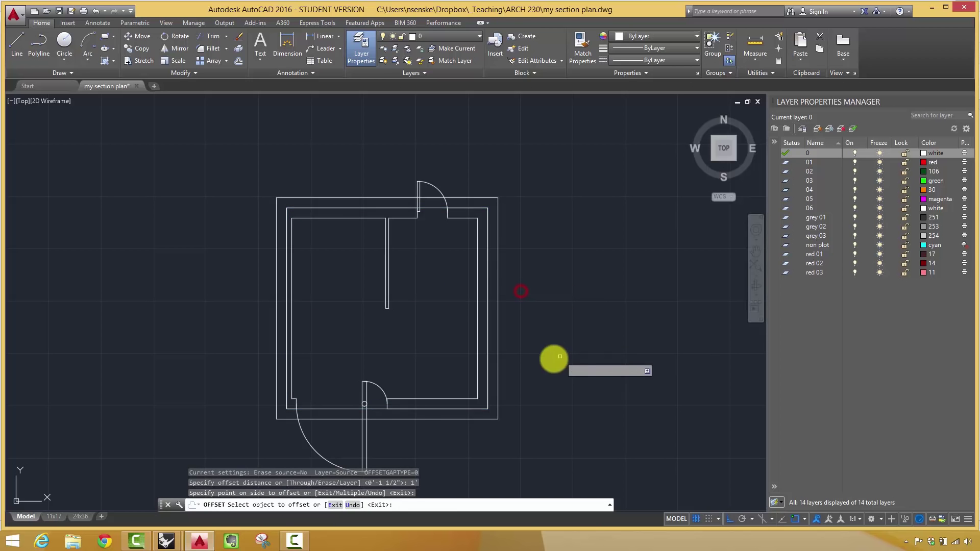
{"action": "key", "text": "Escape"}
{"action": "left_click", "coordinate": [488, 221]}
{"action": "key", "text": "Delete"}
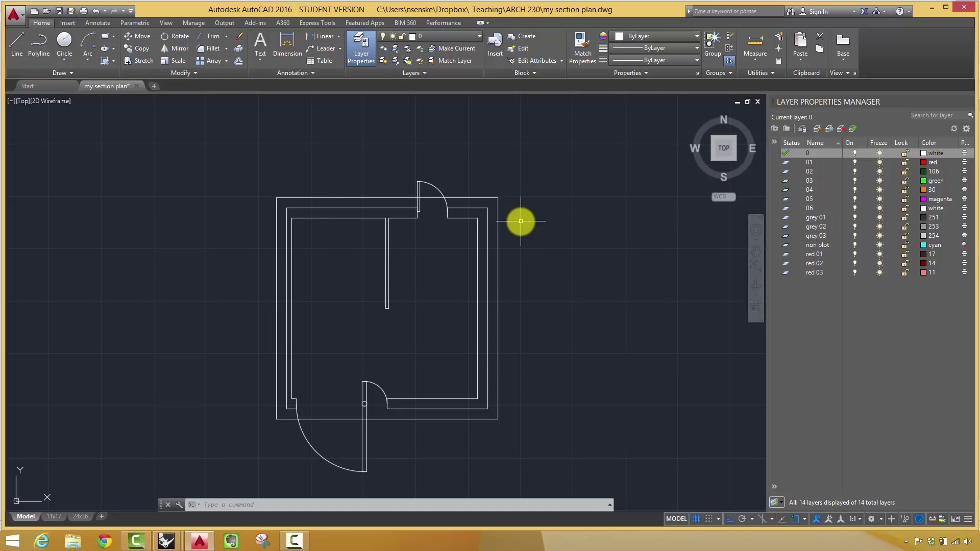
Draw a line across the right wall's lower end, from the inner wall corner to the outer face.
{"action": "left_click", "coordinate": [15, 40]}
{"action": "scroll", "coordinate": [443, 434], "scroll_direction": "up", "scroll_amount": 4}
{"action": "left_click", "coordinate": [531, 343]}
{"action": "left_click", "coordinate": [557, 343]}
{"action": "right_click", "coordinate": [564, 343]}
{"action": "left_click", "coordinate": [571, 348]}
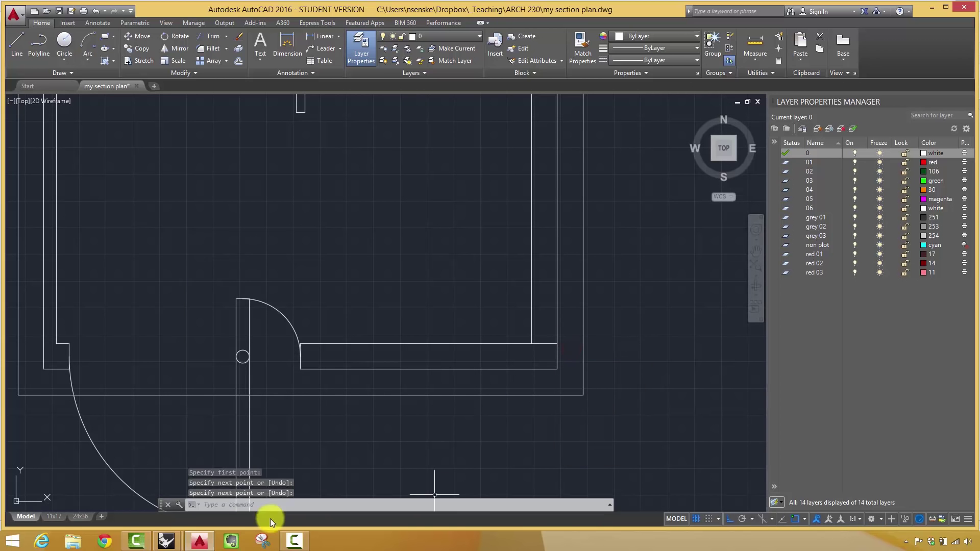
Switch to the Rhino sections model and the demo_model plan to examine the gap at the lower-right wall corner, and return to AutoCAD.
{"action": "left_click", "coordinate": [166, 541]}
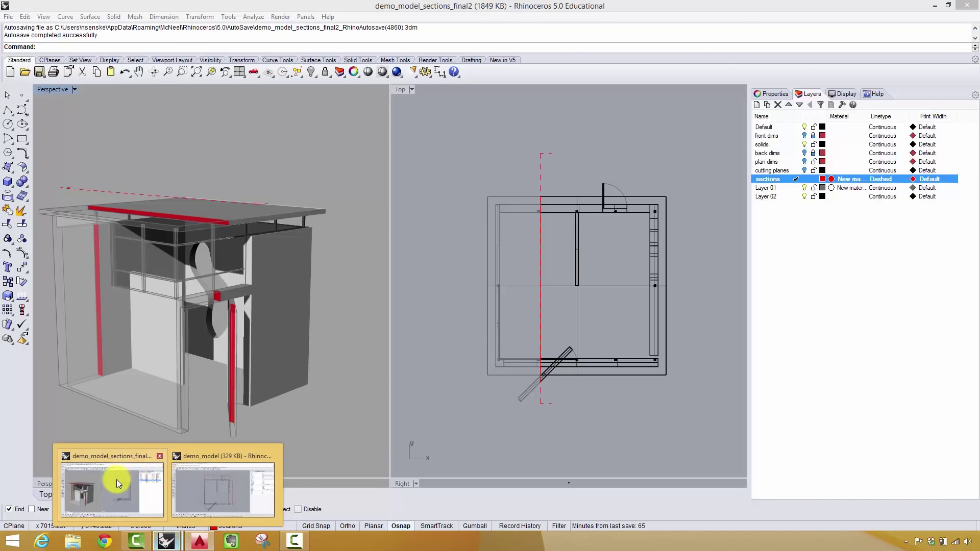
{"action": "left_click", "coordinate": [113, 487]}
{"action": "right_click_drag", "start_coordinate": [258, 387], "coordinate": [168, 225]}
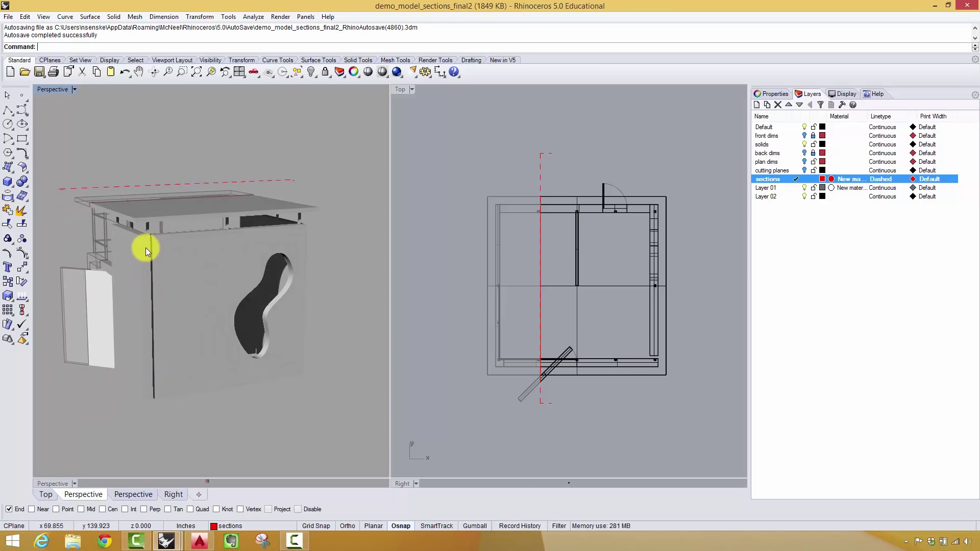
{"action": "mouse_move", "coordinate": [143, 342]}
{"action": "right_mouse_down"}
{"action": "mouse_move", "coordinate": [214, 376]}
{"action": "mouse_move", "coordinate": [323, 357]}
{"action": "mouse_move", "coordinate": [59, 339]}
{"action": "mouse_move", "coordinate": [83, 333]}
{"action": "mouse_move", "coordinate": [43, 328]}
{"action": "mouse_move", "coordinate": [199, 328]}
{"action": "mouse_move", "coordinate": [138, 345]}
{"action": "right_mouse_up"}
{"action": "mouse_move", "coordinate": [172, 545]}
{"action": "left_click", "coordinate": [225, 500]}
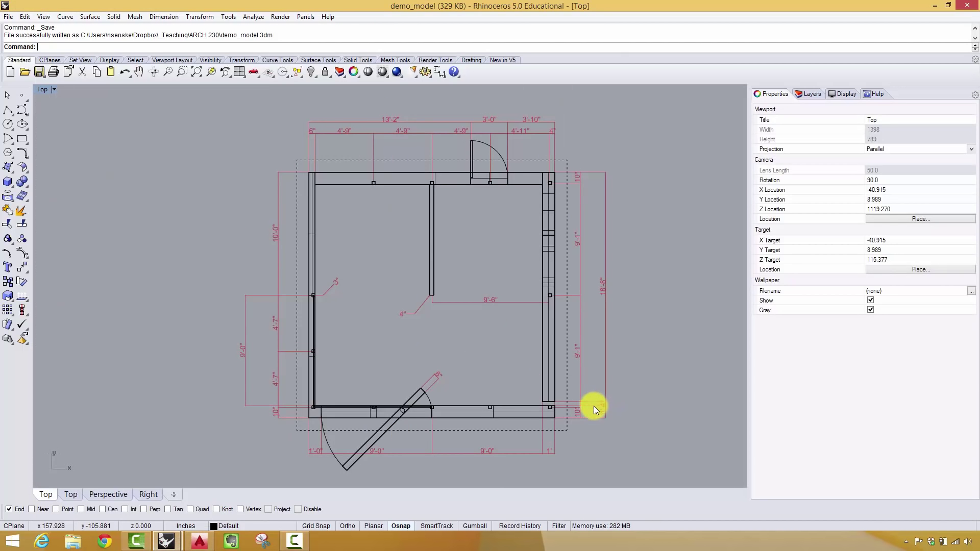
{"action": "scroll", "coordinate": [594, 407], "scroll_direction": "up", "scroll_amount": 5}
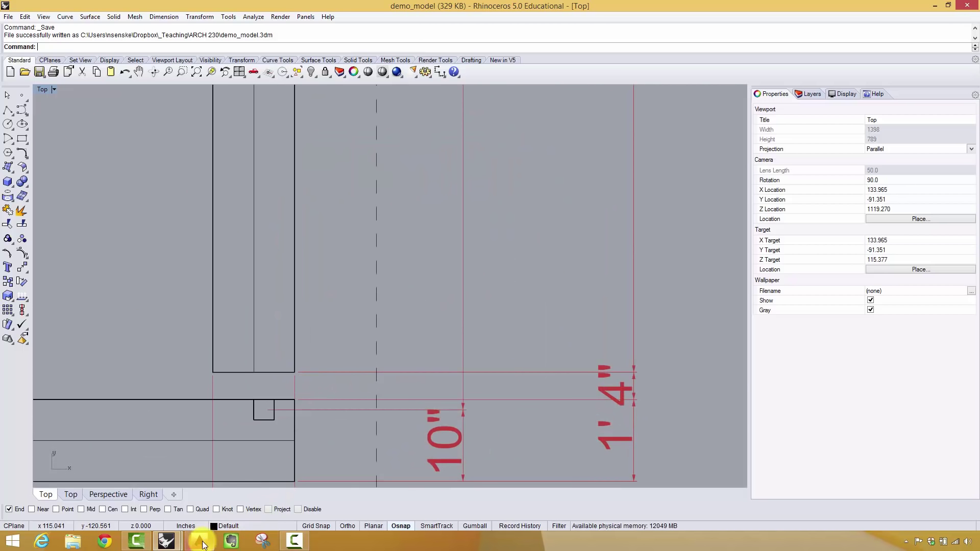
{"action": "left_click", "coordinate": [200, 542]}
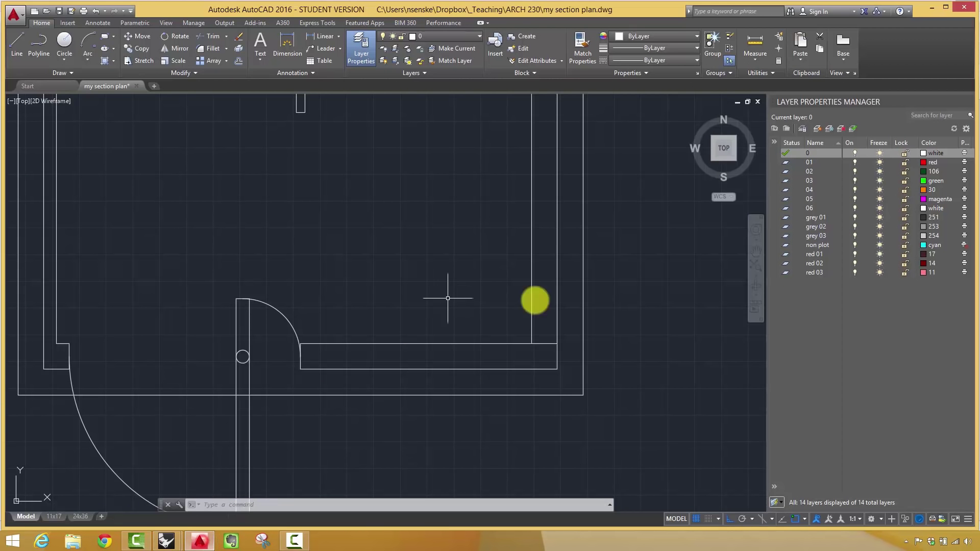
Offset the line across the right wall's lower end 4" upward.
{"action": "type", "text": "off"}
{"action": "key", "text": "Return"}
{"action": "type", "text": "4"}
{"action": "key", "text": "Return"}
{"action": "left_click", "coordinate": [557, 338]}
{"action": "left_click", "coordinate": [548, 329]}
{"action": "key", "text": "Escape"}
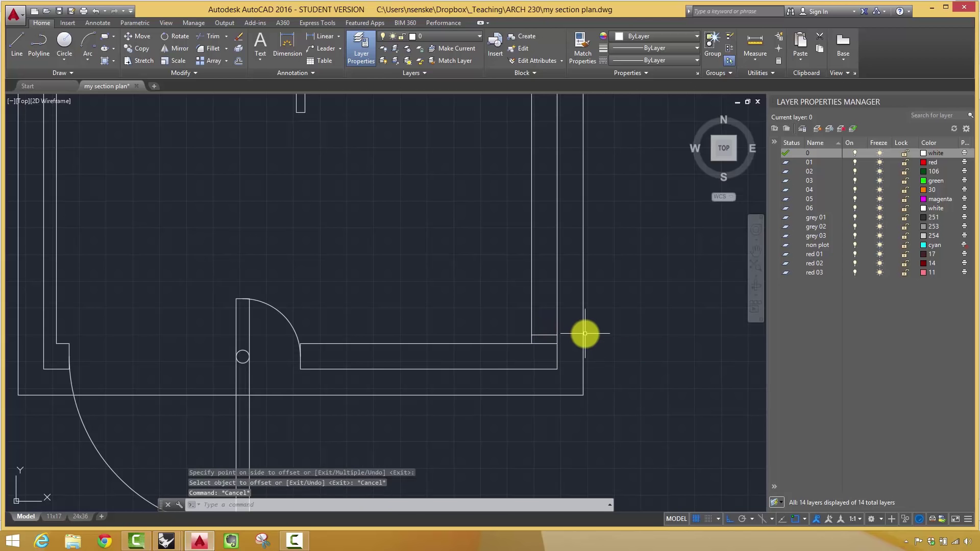
Trim the right wall's inner and outer lines between the two cross lines to open the gap at the lower-right corner.
{"action": "type", "text": "tr"}
{"action": "key", "text": "Return"}
{"action": "left_click", "coordinate": [587, 335]}
{"action": "left_click", "coordinate": [512, 317]}
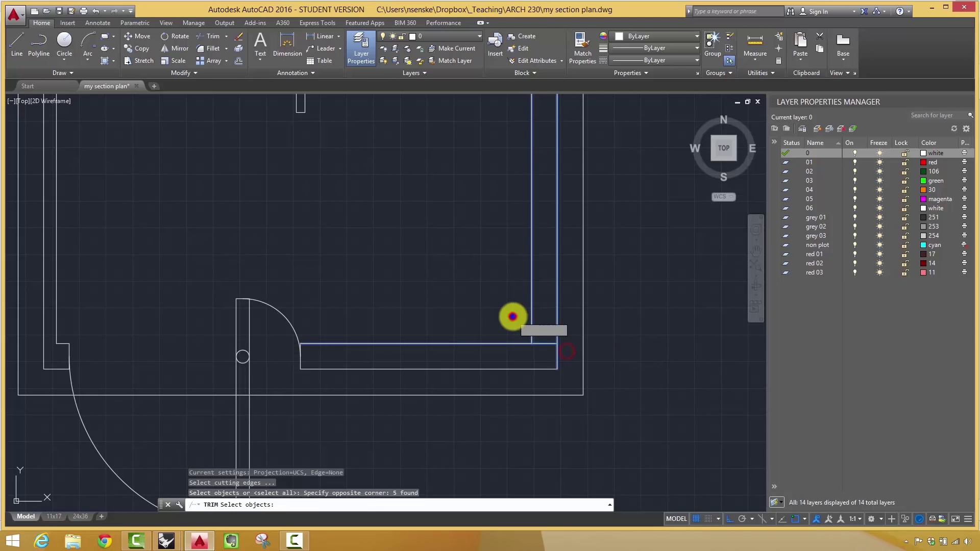
{"action": "right_click", "coordinate": [513, 317]}
{"action": "left_click", "coordinate": [532, 341]}
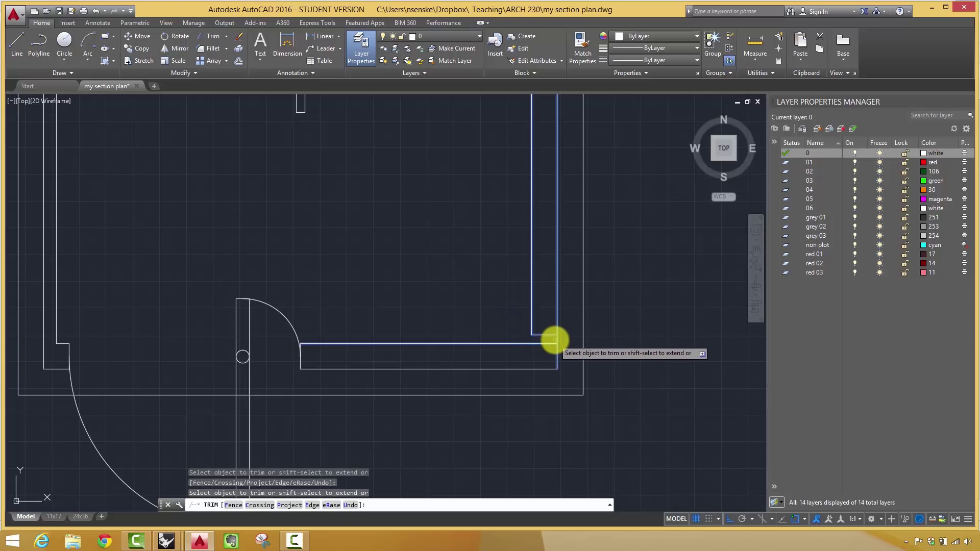
{"action": "key", "text": "Escape"}
{"action": "scroll", "coordinate": [641, 339], "scroll_direction": "down", "scroll_amount": 3}
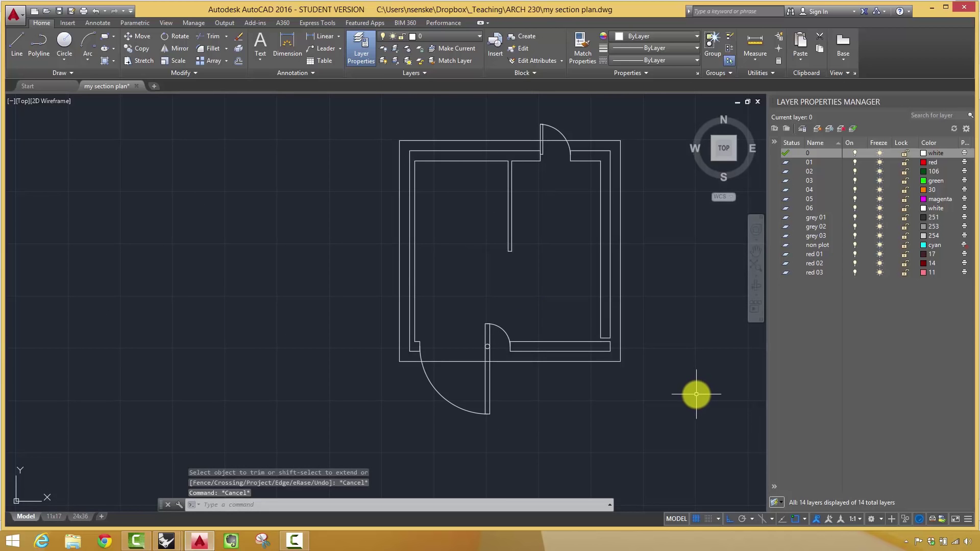
{"action": "middle_click_drag", "start_coordinate": [696, 395], "coordinate": [645, 398]}
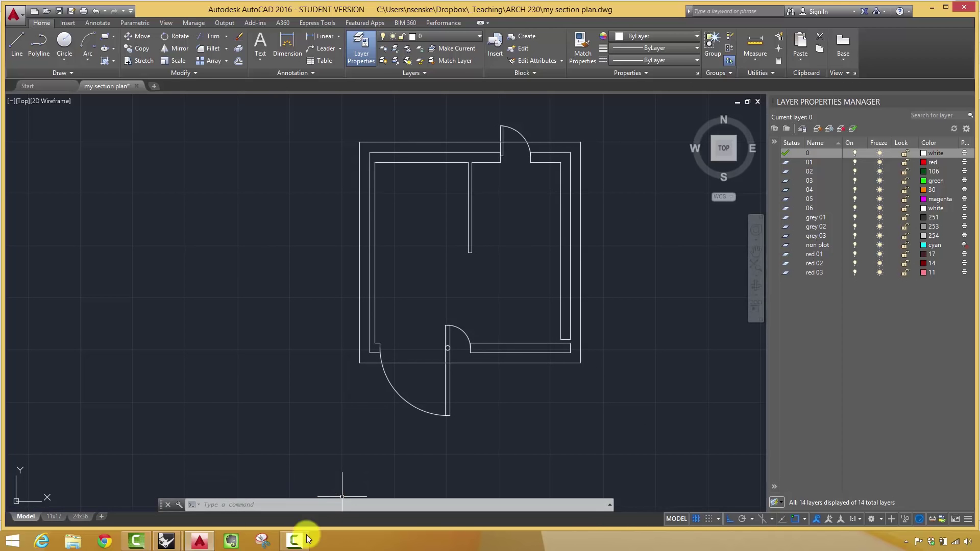
{"action": "mouse_move", "coordinate": [205, 547]}
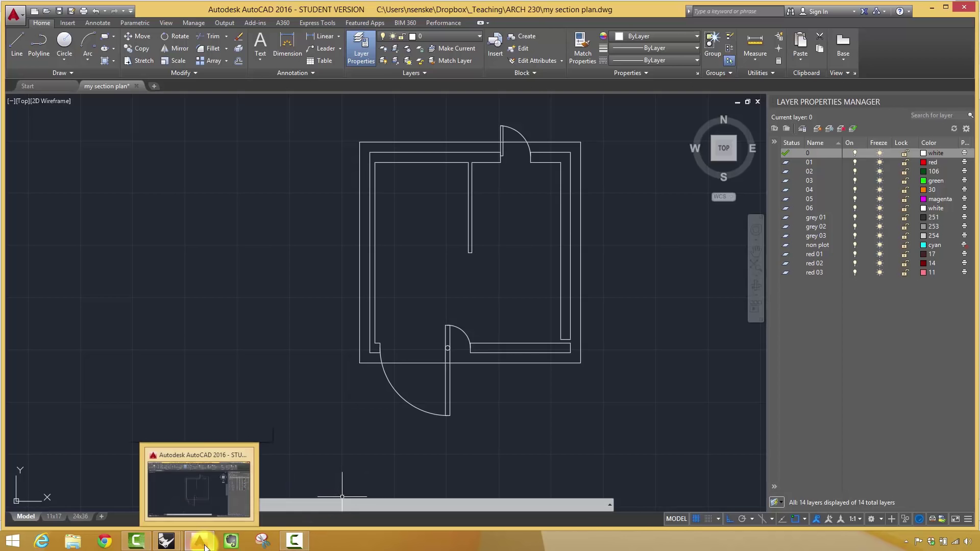
Switch to the Rhino sections model, examine the curved opening in the wall from several angles, and return to AutoCAD.
{"action": "mouse_move", "coordinate": [170, 547]}
{"action": "left_click", "coordinate": [136, 489]}
{"action": "right_click_drag", "start_coordinate": [280, 406], "coordinate": [245, 347]}
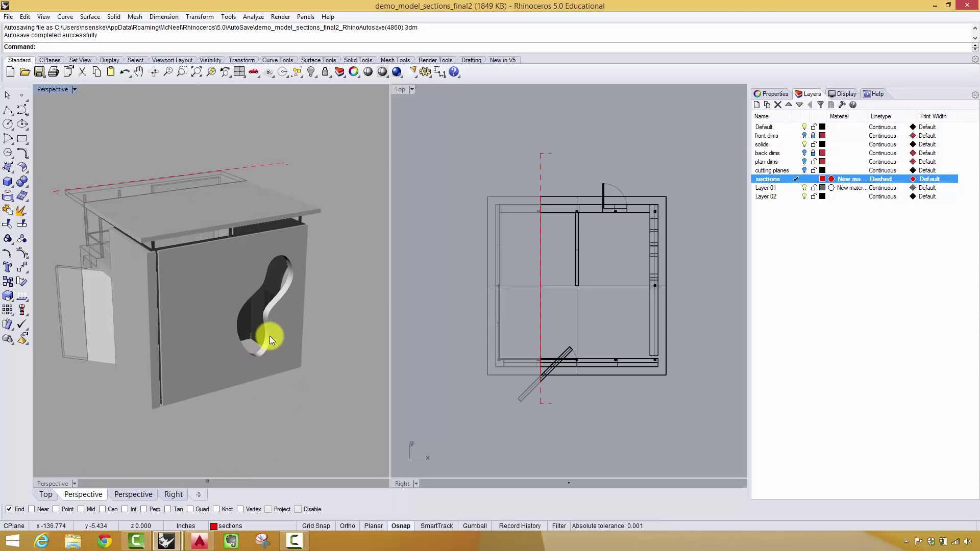
{"action": "mouse_move", "coordinate": [289, 375]}
{"action": "right_mouse_down"}
{"action": "mouse_move", "coordinate": [217, 376]}
{"action": "mouse_move", "coordinate": [202, 395]}
{"action": "mouse_move", "coordinate": [301, 363]}
{"action": "mouse_move", "coordinate": [273, 372]}
{"action": "right_mouse_up"}
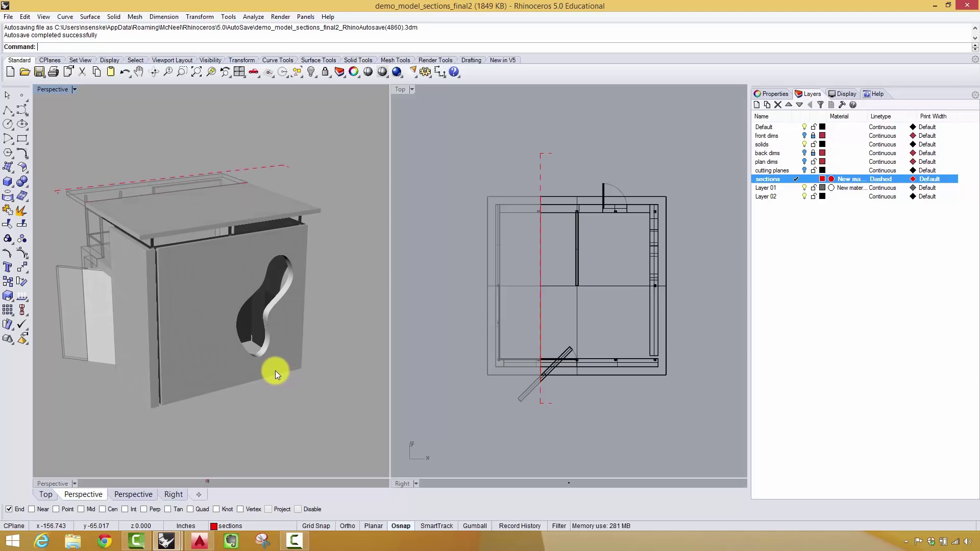
{"action": "scroll", "coordinate": [276, 371], "scroll_direction": "up", "scroll_amount": 3}
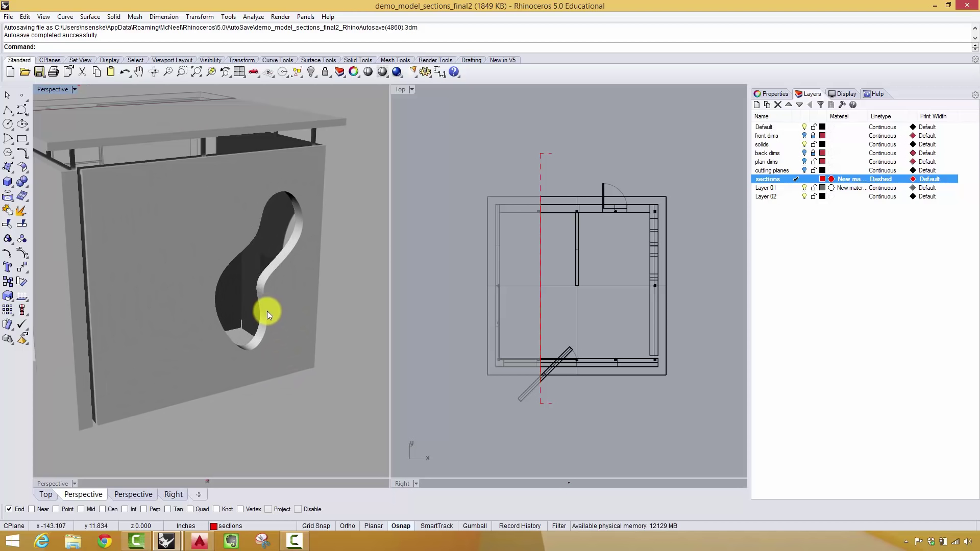
{"action": "right_click_drag", "start_coordinate": [265, 313], "coordinate": [246, 381]}
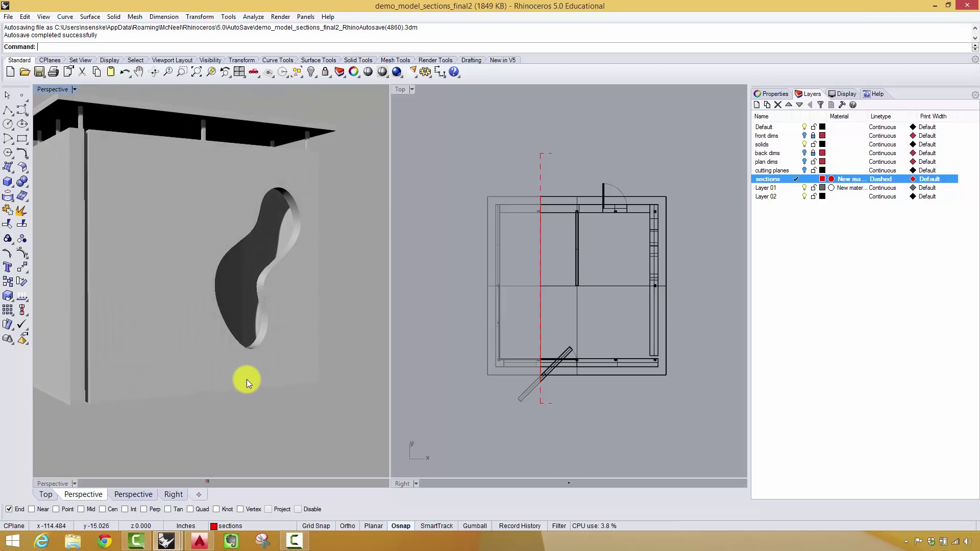
{"action": "right_click_drag", "start_coordinate": [250, 321], "coordinate": [207, 337]}
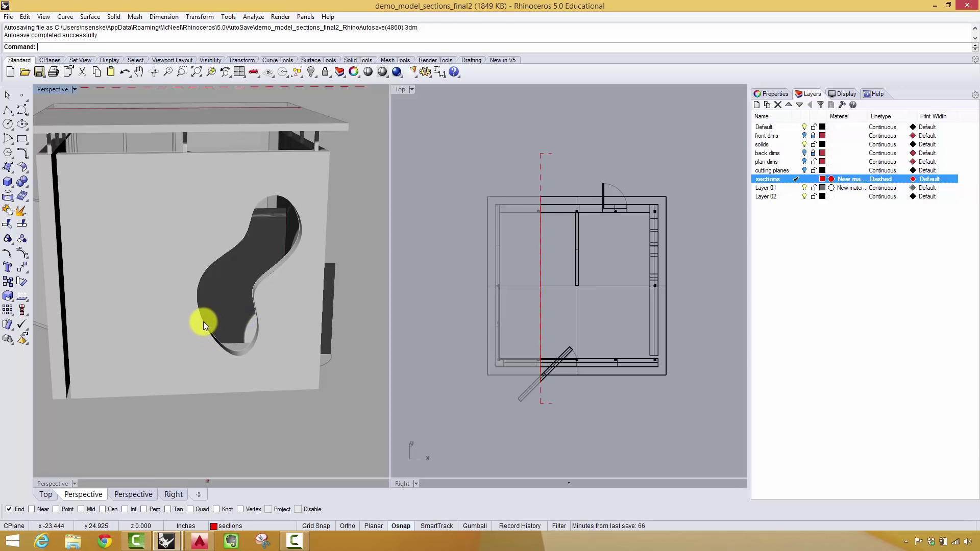
{"action": "right_click_drag", "start_coordinate": [257, 320], "coordinate": [241, 318]}
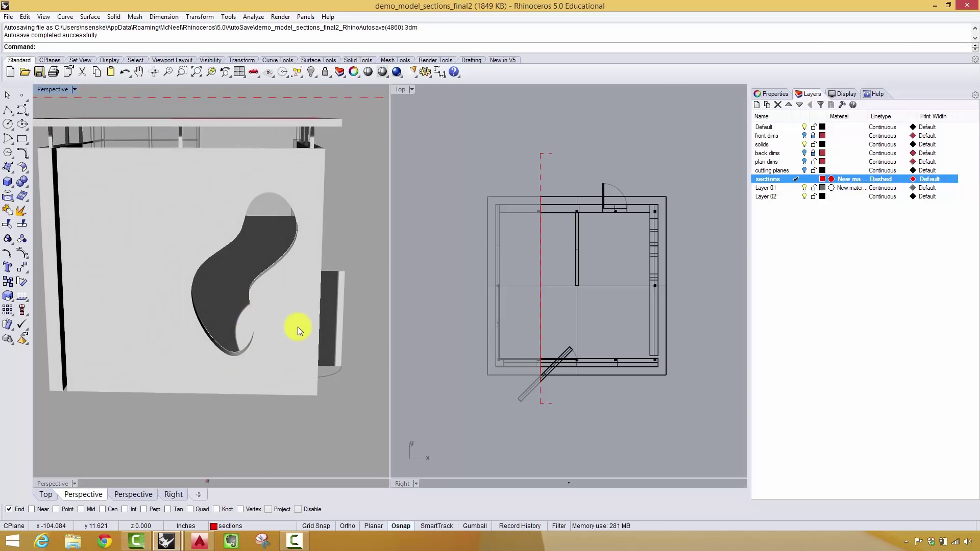
{"action": "right_click_drag", "start_coordinate": [256, 317], "coordinate": [291, 372]}
{"action": "left_click", "coordinate": [200, 541]}
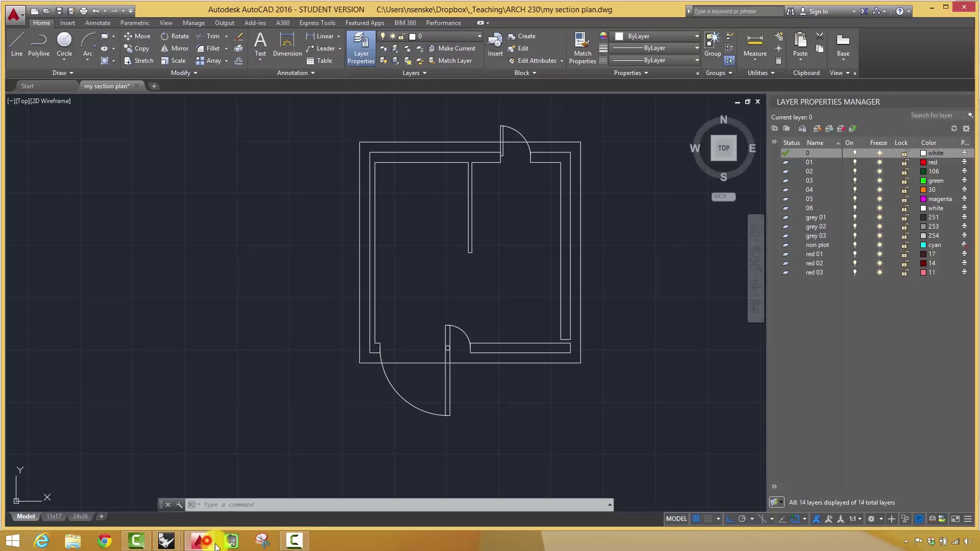
{"action": "left_click", "coordinate": [203, 543]}
{"action": "right_click_drag", "start_coordinate": [228, 427], "coordinate": [277, 399]}
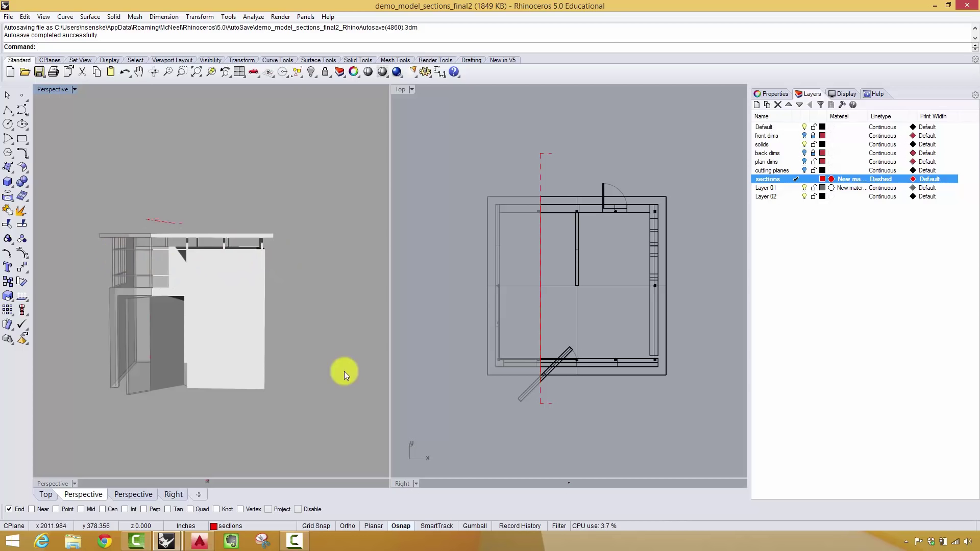
{"action": "left_click", "coordinate": [199, 543]}
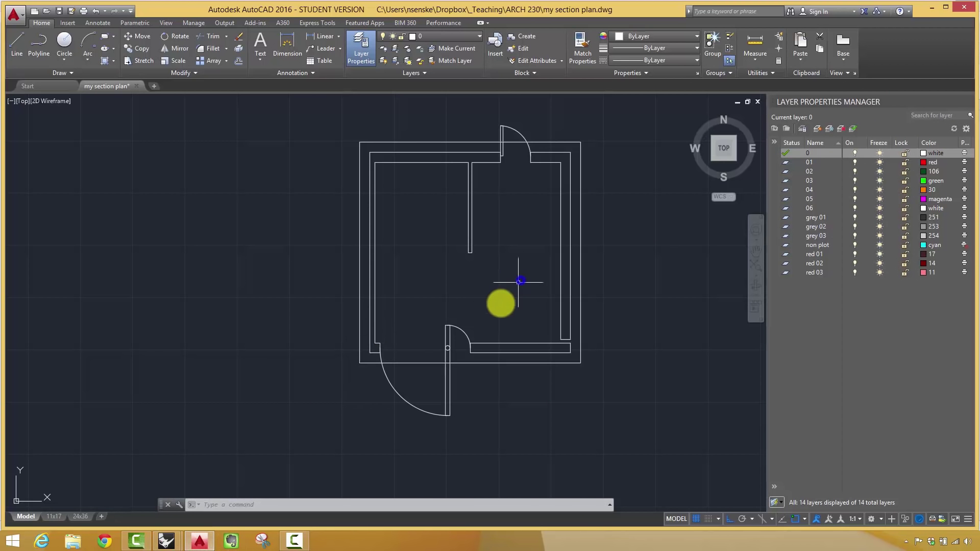
Offset the outer line of the top wall, to the right of the upper door, 4' downward.
{"action": "right_click", "coordinate": [474, 335]}
{"action": "left_click", "coordinate": [514, 289]}
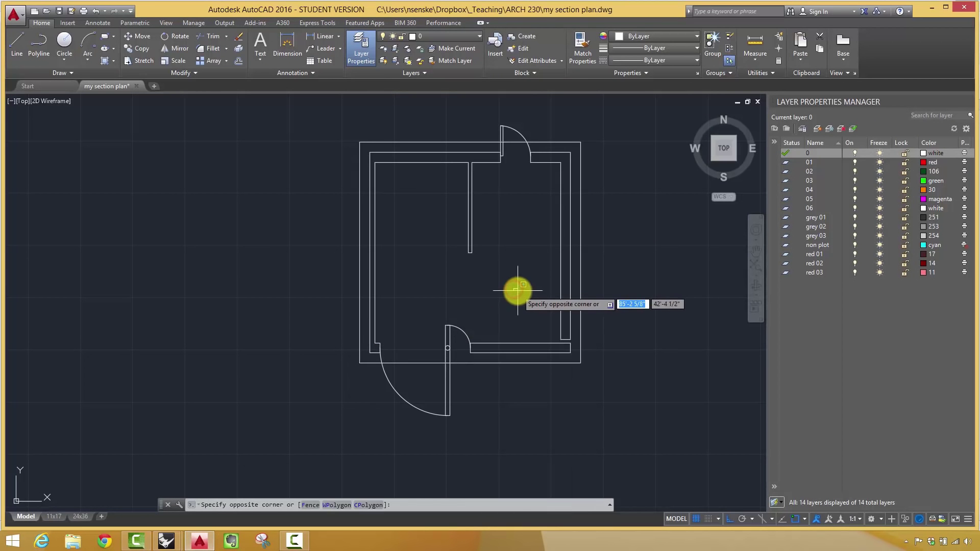
{"action": "key", "text": "Escape"}
{"action": "mouse_move", "coordinate": [523, 274]}
{"action": "middle_mouse_down"}
{"action": "mouse_move", "coordinate": [462, 308]}
{"action": "mouse_move", "coordinate": [478, 316]}
{"action": "middle_mouse_up"}
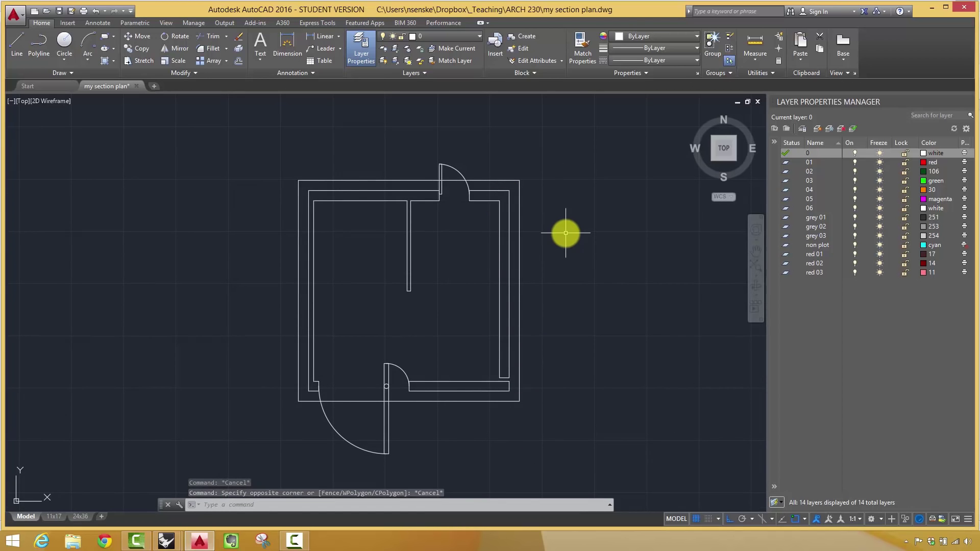
{"action": "type", "text": "offset"}
{"action": "key", "text": "Return"}
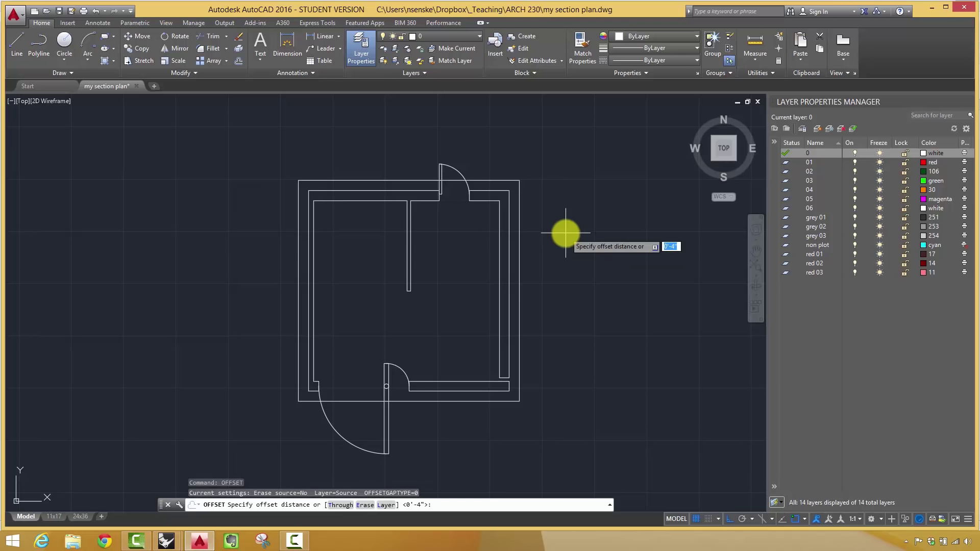
{"action": "key", "text": "Return"}
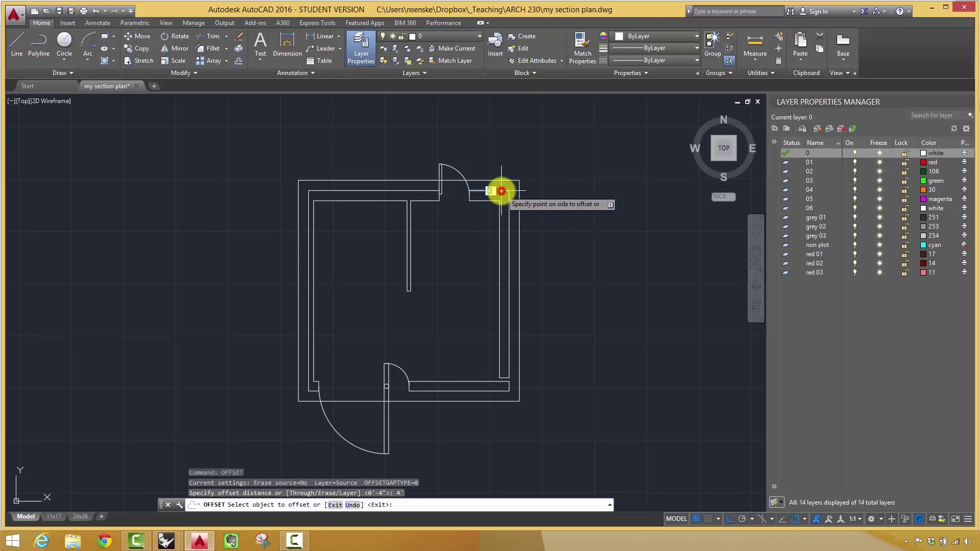
{"action": "left_click", "coordinate": [500, 191]}
{"action": "left_click", "coordinate": [556, 274]}
{"action": "key", "text": "Escape"}
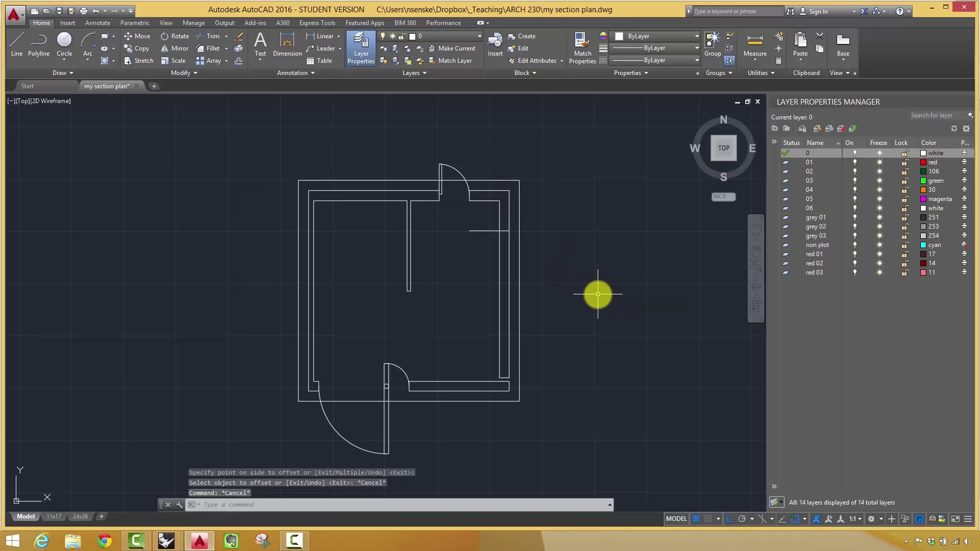
Offset the new horizontal line crossing the right wall another 3.5' downward.
{"action": "key", "text": "Return"}
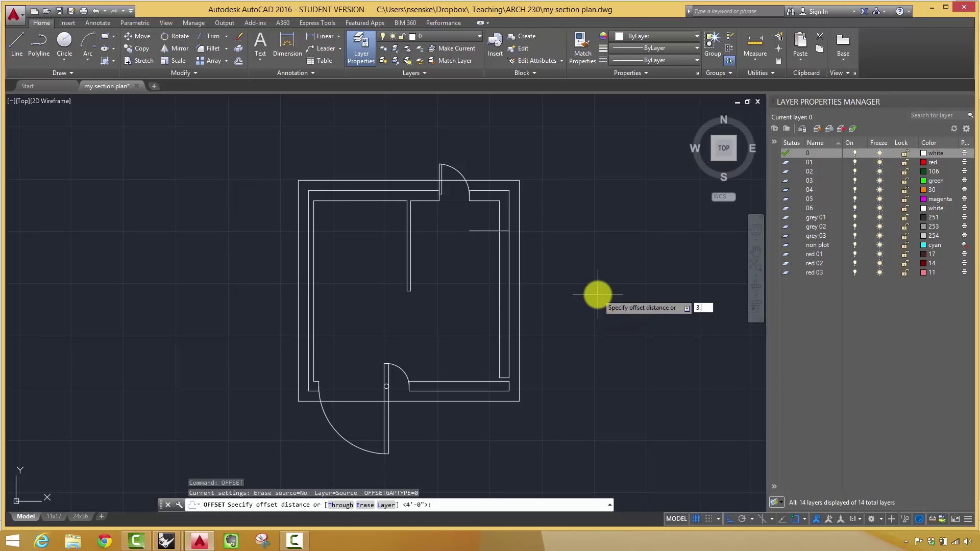
{"action": "type", "text": "3.5"}
{"action": "key", "text": "Return"}
{"action": "scroll", "coordinate": [503, 231], "scroll_direction": "up", "scroll_amount": 2}
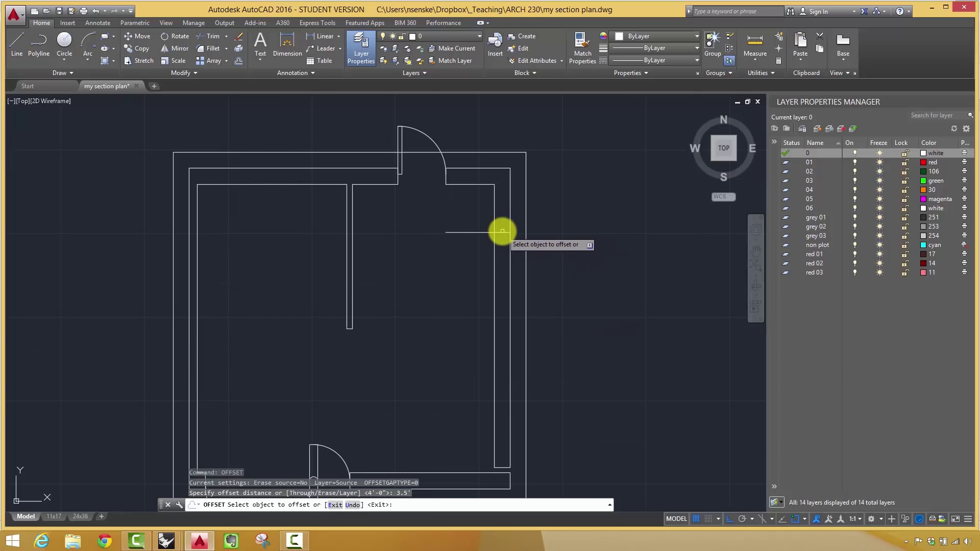
{"action": "left_click", "coordinate": [502, 233]}
{"action": "left_click", "coordinate": [508, 289]}
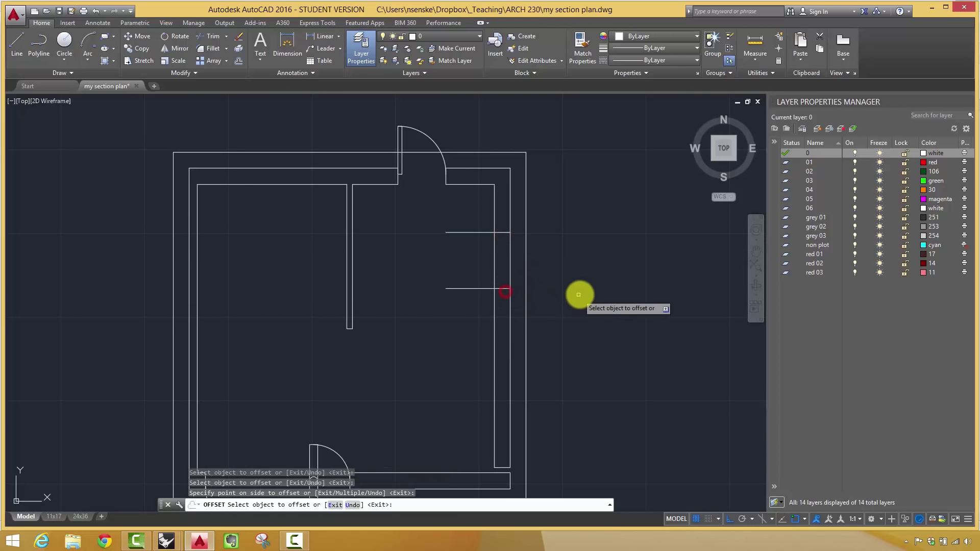
{"action": "key", "text": "Escape"}
{"action": "key", "text": "Escape"}
Trim the two cross lines to the right wall's thickness and cut away the wall lines between them to form the window opening.
{"action": "type", "text": "tr"}
{"action": "key", "text": "Return"}
{"action": "left_click", "coordinate": [519, 297]}
{"action": "left_click", "coordinate": [472, 227]}
{"action": "key", "text": "Return"}
{"action": "left_click", "coordinate": [477, 302]}
{"action": "left_click", "coordinate": [466, 221]}
{"action": "left_click", "coordinate": [519, 259]}
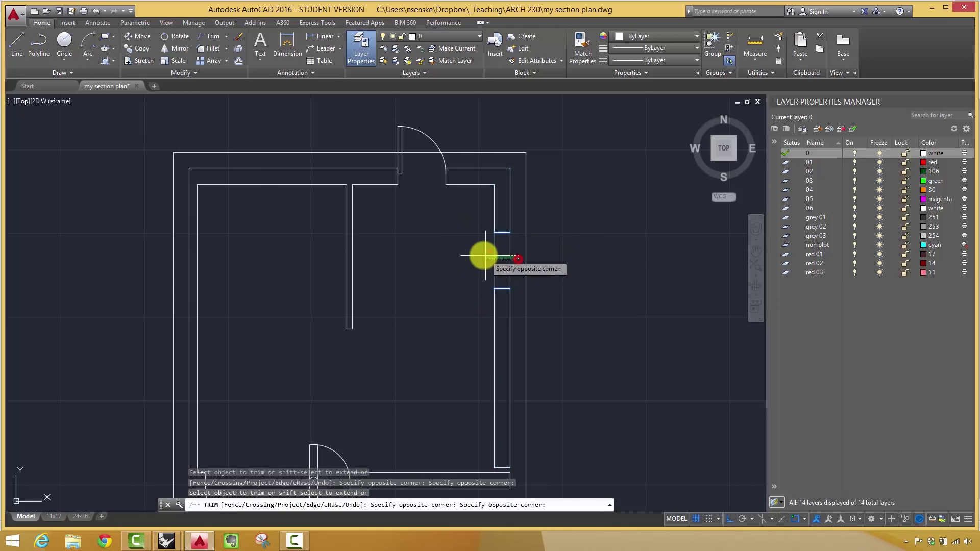
{"action": "left_click", "coordinate": [486, 288]}
{"action": "key", "text": "Escape"}
Draw the glass line across the right wall's window opening, from the midpoint of one jamb to the midpoint of the other.
{"action": "left_click", "coordinate": [17, 41]}
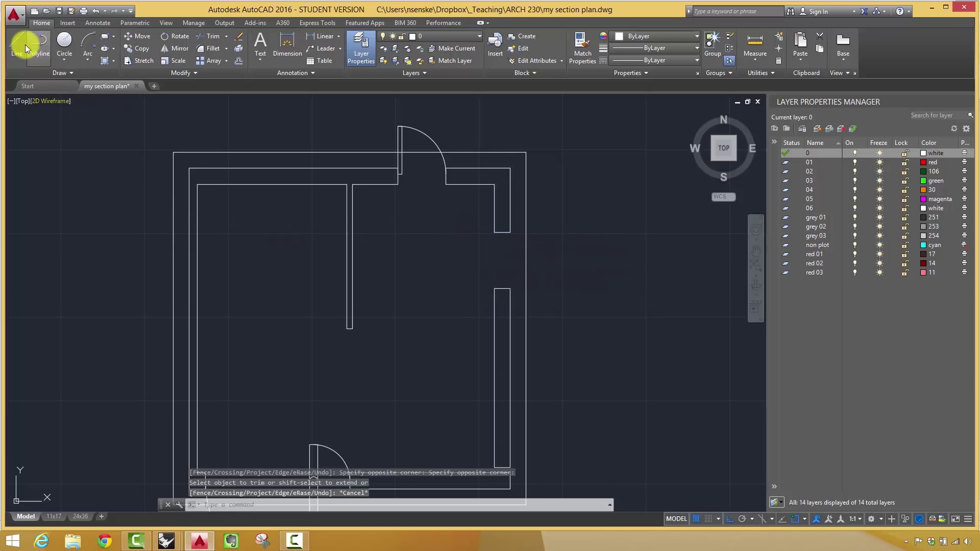
{"action": "left_click", "coordinate": [503, 232]}
{"action": "right_click", "coordinate": [503, 289]}
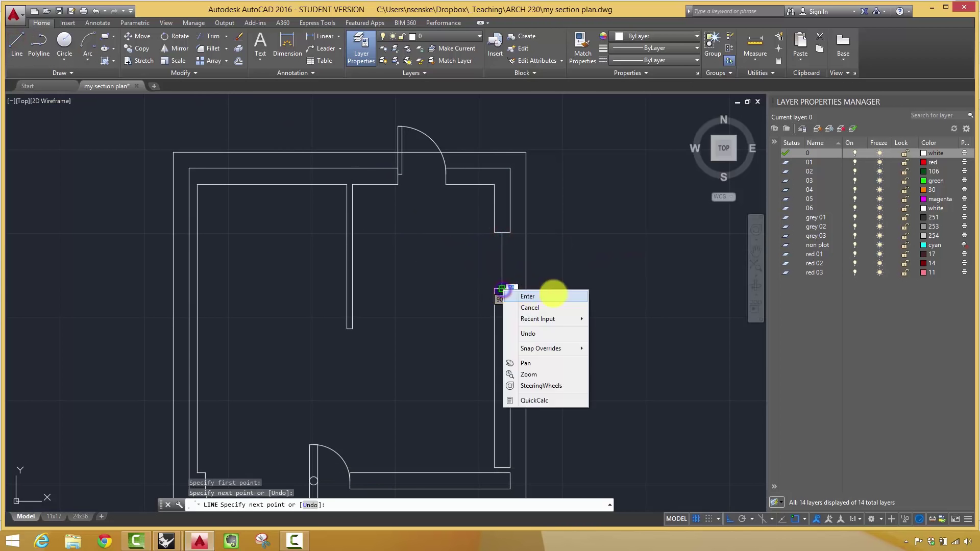
{"action": "left_click", "coordinate": [529, 295]}
Delete the roof outline around the plan and undo the deletion.
{"action": "scroll", "coordinate": [657, 306], "scroll_direction": "down", "scroll_amount": 3}
{"action": "middle_click_drag", "start_coordinate": [657, 306], "coordinate": [620, 310]}
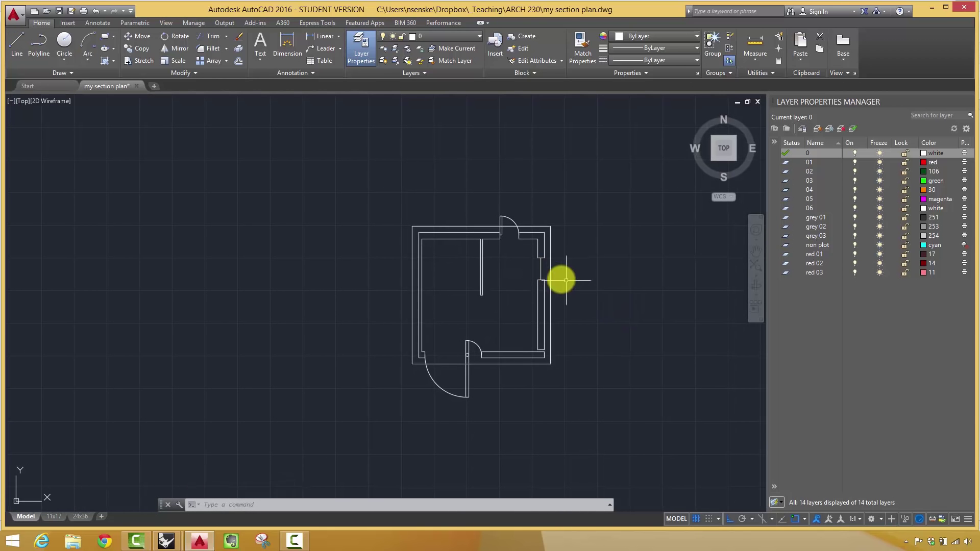
{"action": "left_click", "coordinate": [548, 276]}
{"action": "key", "text": "Delete"}
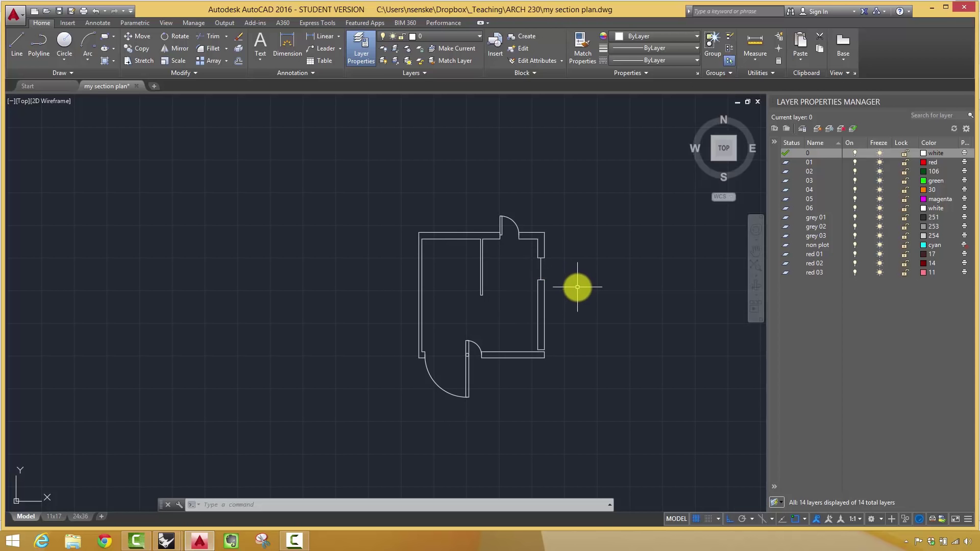
{"action": "key", "text": "ctrl+z"}
Move the three door swing arcs to layer 01.
{"action": "middle_click_drag", "start_coordinate": [613, 303], "coordinate": [559, 288]}
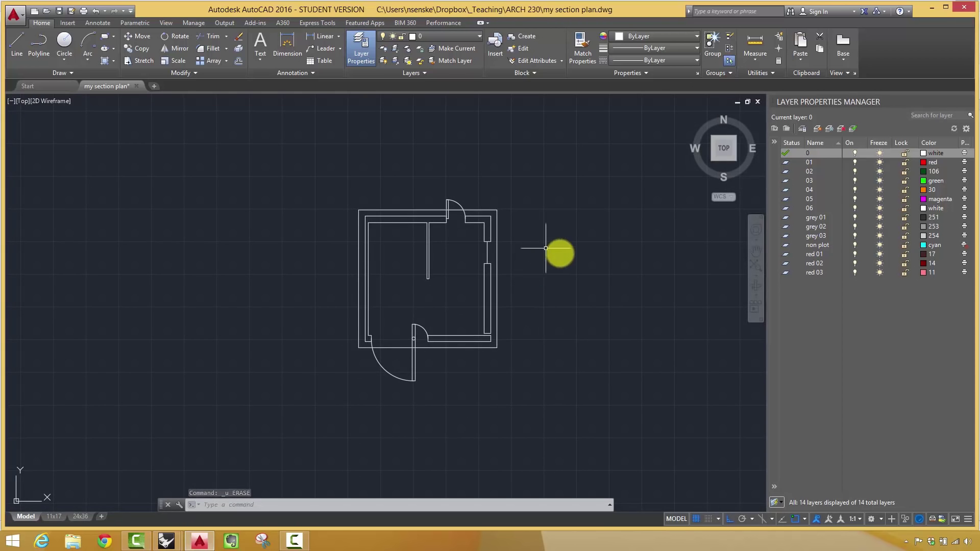
{"action": "left_click", "coordinate": [459, 203]}
{"action": "left_click", "coordinate": [389, 372]}
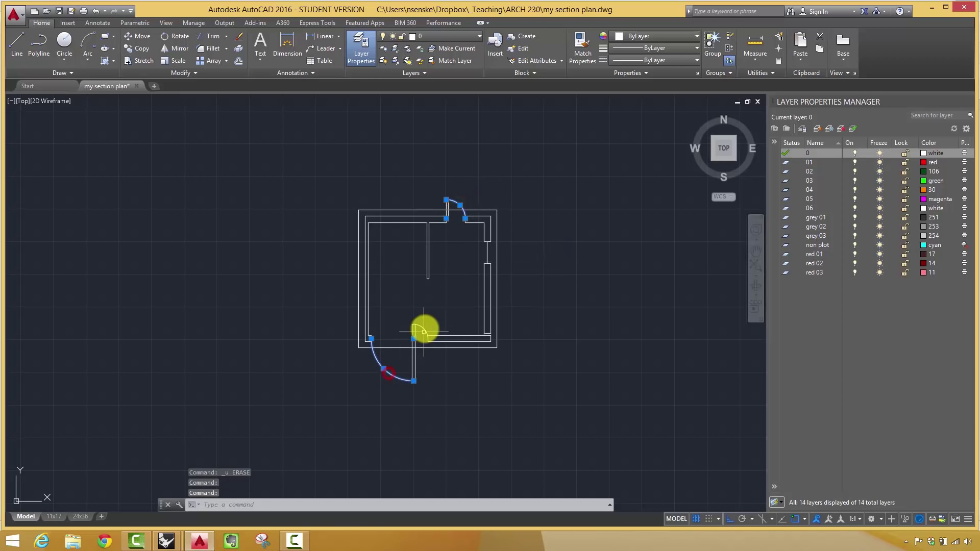
{"action": "left_click", "coordinate": [424, 329]}
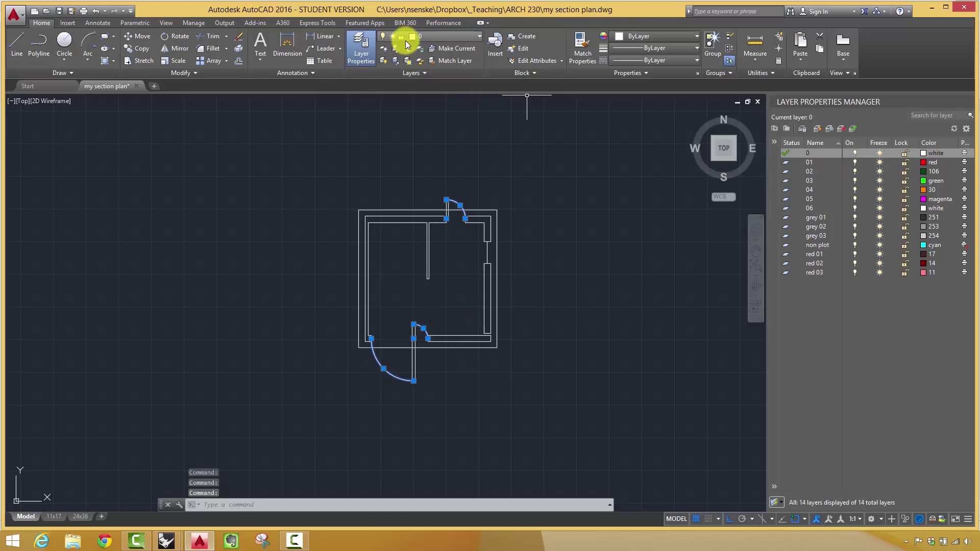
{"action": "left_click", "coordinate": [437, 37]}
{"action": "left_click", "coordinate": [437, 60]}
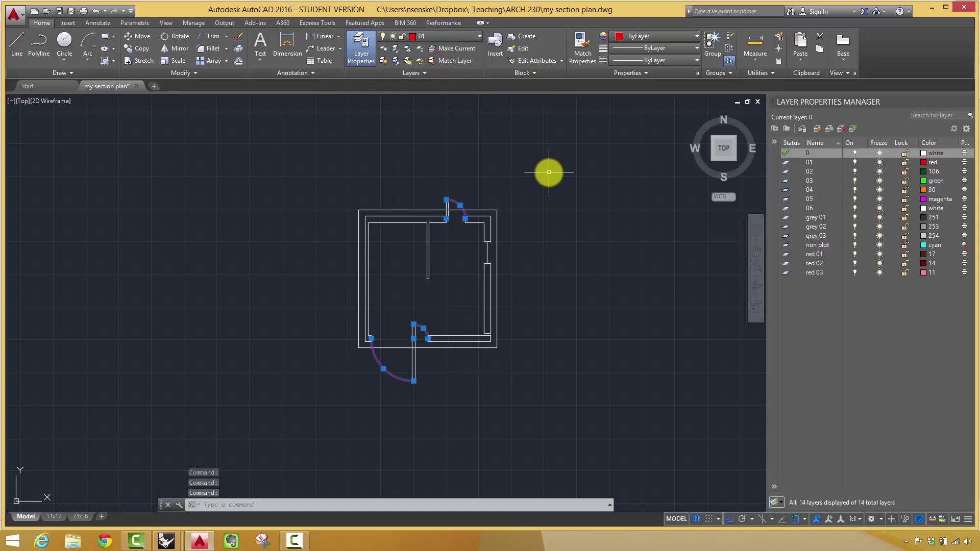
{"action": "key", "text": "Escape"}
{"action": "key", "text": "Escape"}
Make layer 01 current and move the roof outline to layer 01.
{"action": "left_click", "coordinate": [497, 223]}
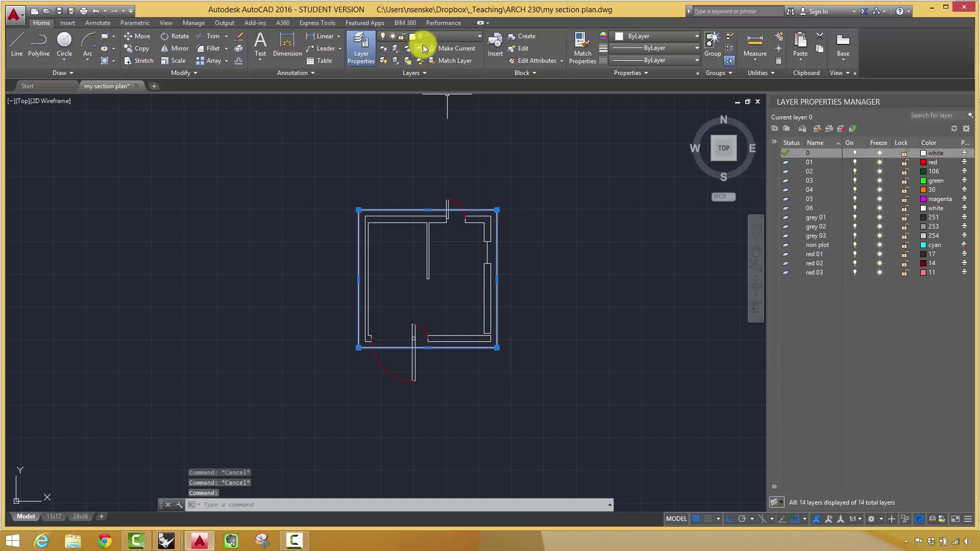
{"action": "left_click", "coordinate": [417, 46]}
{"action": "left_click", "coordinate": [429, 37]}
{"action": "left_click", "coordinate": [428, 56]}
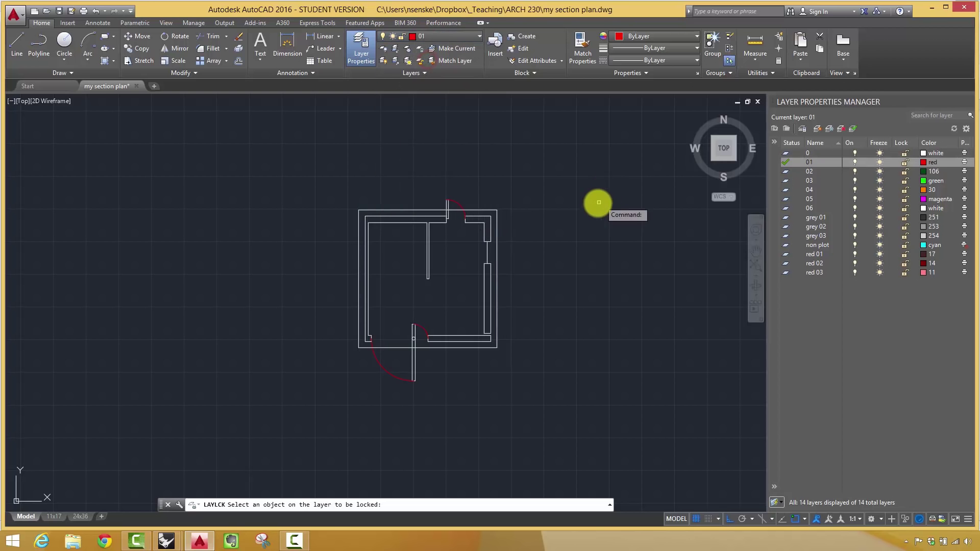
{"action": "key", "text": "Escape"}
{"action": "key", "text": "Escape"}
{"action": "left_click", "coordinate": [496, 210]}
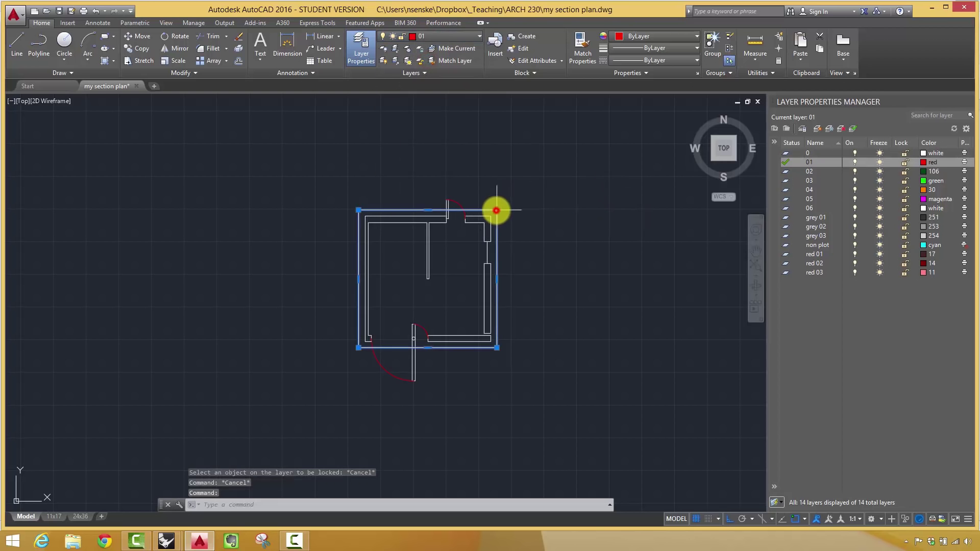
{"action": "left_click", "coordinate": [445, 36]}
{"action": "left_click", "coordinate": [443, 62]}
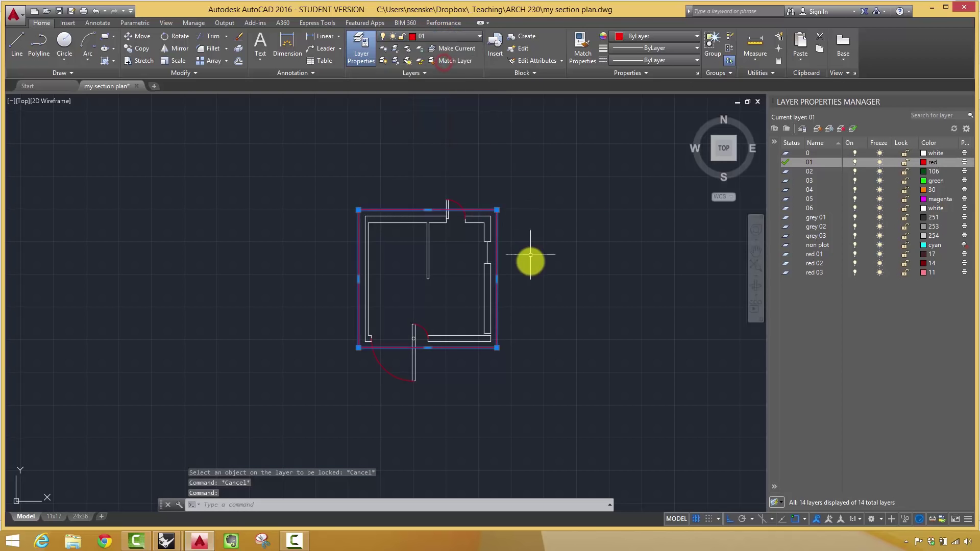
{"action": "key", "text": "Escape"}
Move the glass line in the right wall's window opening to layer 02.
{"action": "scroll", "coordinate": [444, 345], "scroll_direction": "up", "scroll_amount": 4}
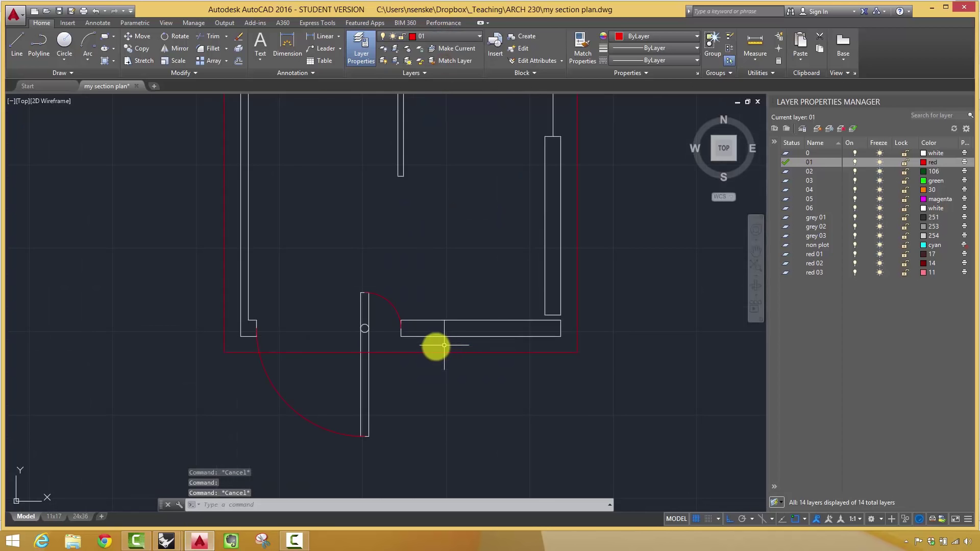
{"action": "scroll", "coordinate": [422, 343], "scroll_direction": "down", "scroll_amount": 4}
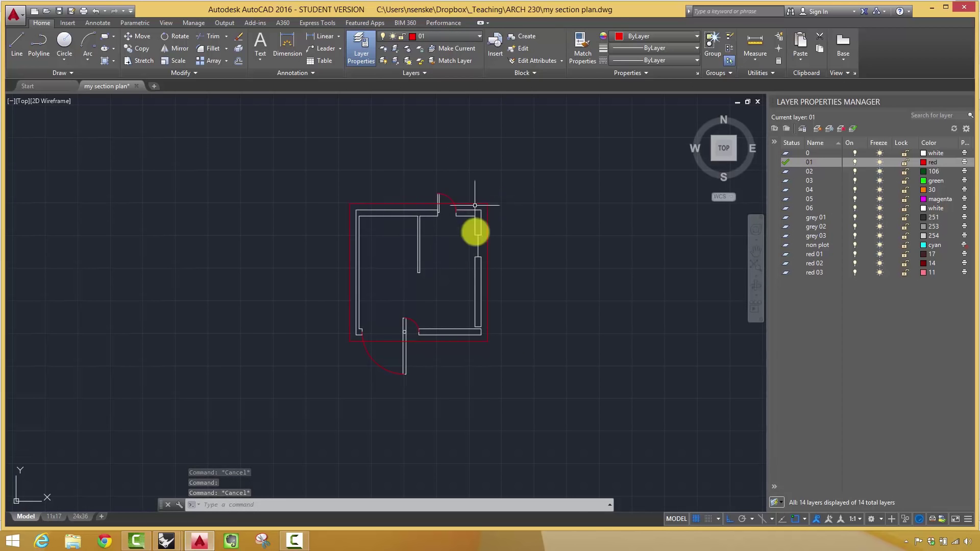
{"action": "scroll", "coordinate": [441, 202], "scroll_direction": "up", "scroll_amount": 6}
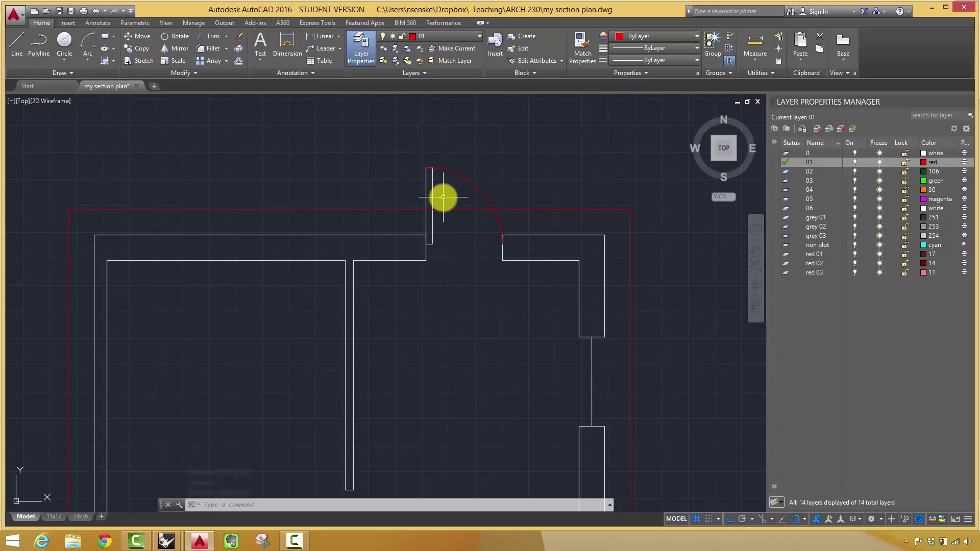
{"action": "scroll", "coordinate": [440, 251], "scroll_direction": "down", "scroll_amount": 2}
{"action": "left_click", "coordinate": [540, 333]}
{"action": "left_click", "coordinate": [520, 323]}
{"action": "left_click", "coordinate": [421, 41]}
{"action": "left_click", "coordinate": [433, 68]}
{"action": "key", "text": "Escape"}
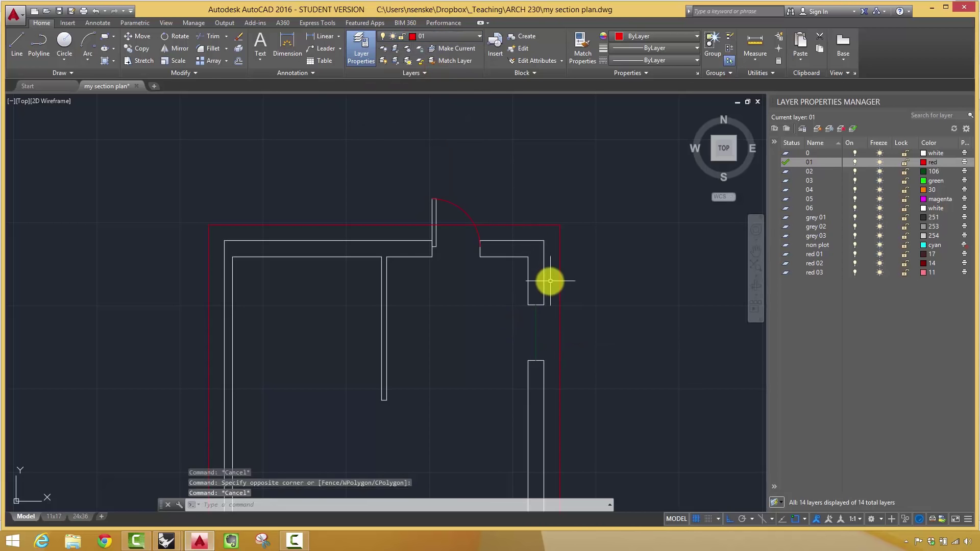
Move the closed wall segment around the plan's upper-right corner to layer 05.
{"action": "left_click", "coordinate": [552, 286]}
{"action": "scroll", "coordinate": [486, 253], "scroll_direction": "up", "scroll_amount": 4}
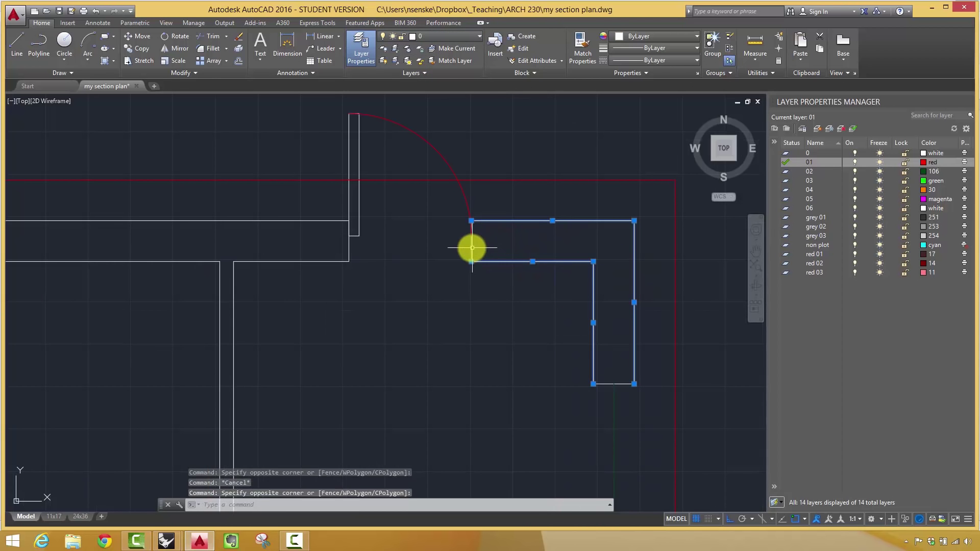
{"action": "left_click", "coordinate": [470, 246]}
{"action": "left_click", "coordinate": [605, 385]}
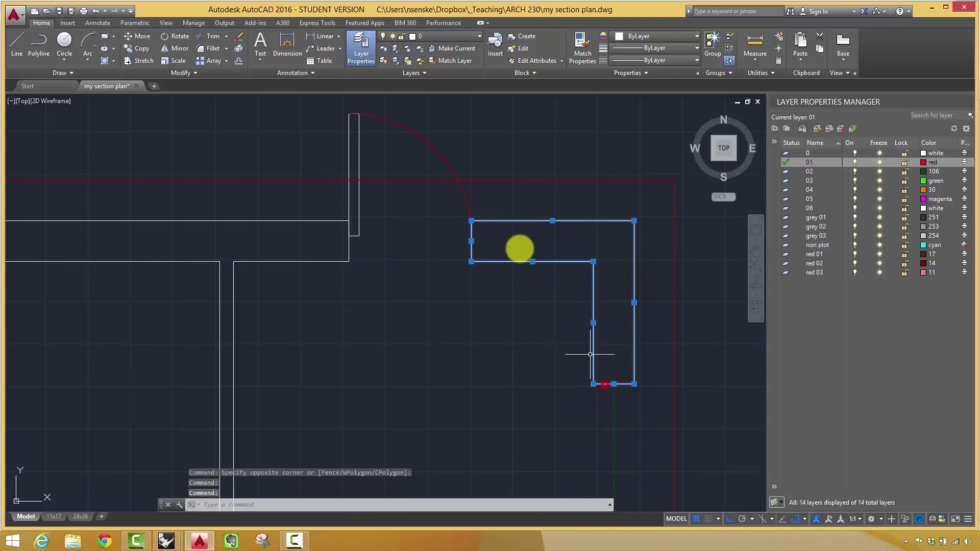
{"action": "left_click", "coordinate": [432, 37]}
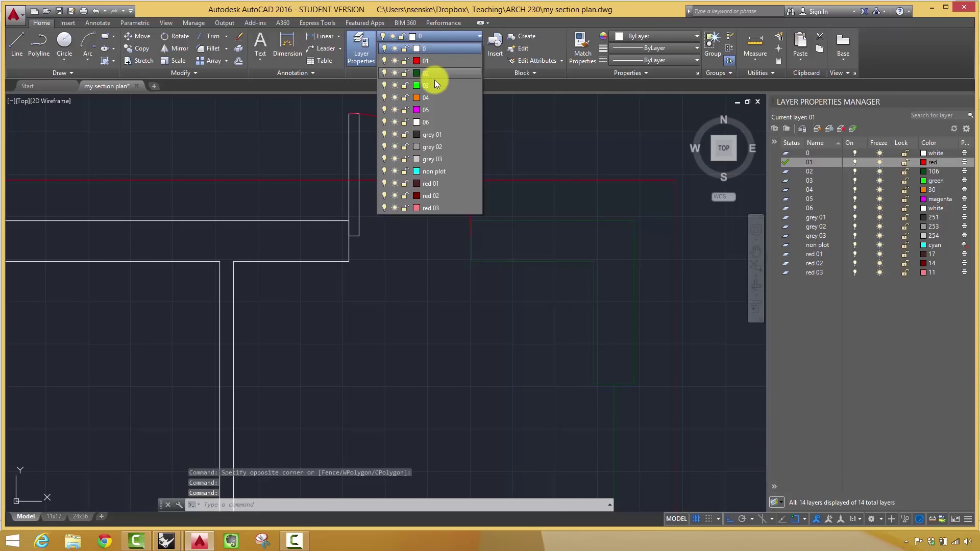
{"action": "left_click", "coordinate": [434, 109]}
{"action": "key", "text": "Escape"}
{"action": "scroll", "coordinate": [378, 324], "scroll_direction": "down", "scroll_amount": 3}
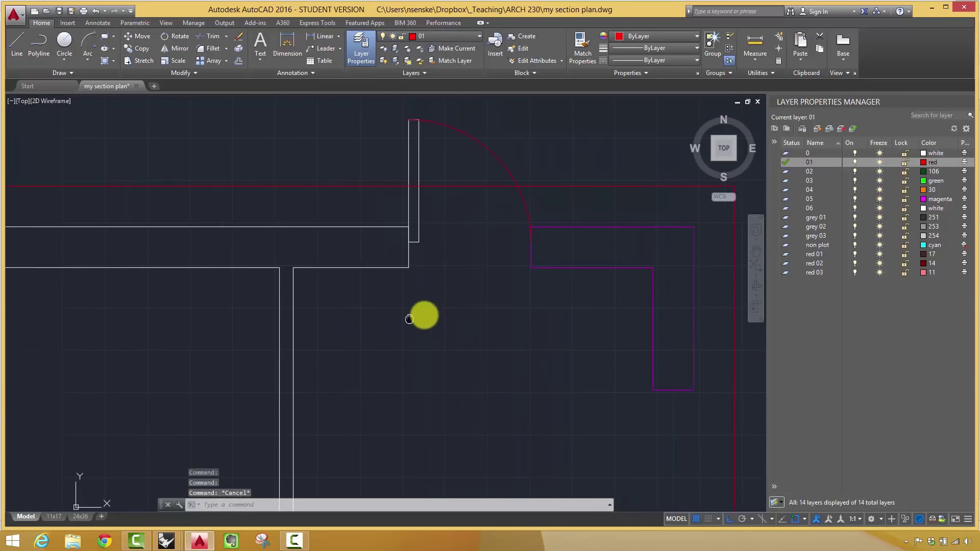
Move the upper wall's lines and the interior partition's long lines to layer 05.
{"action": "left_click", "coordinate": [383, 319]}
{"action": "left_click", "coordinate": [320, 253]}
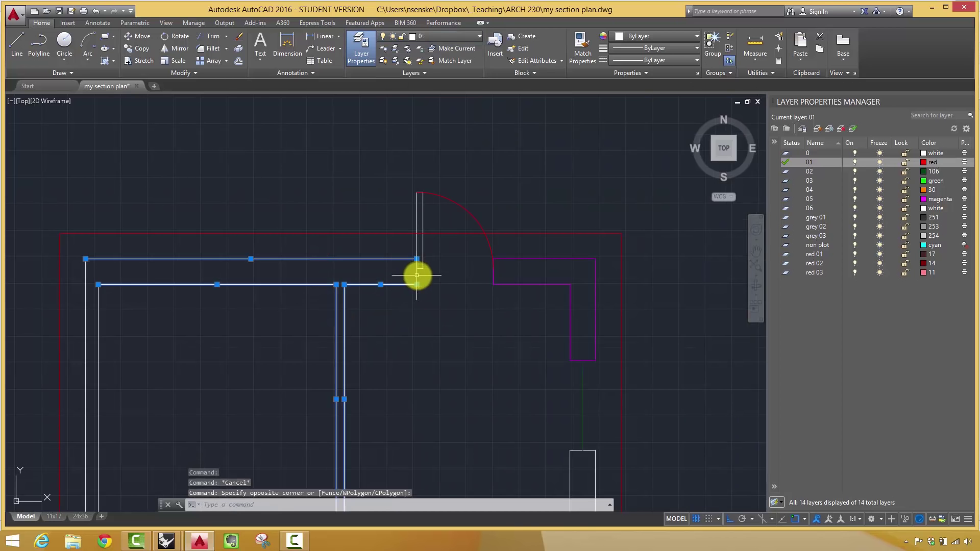
{"action": "left_click", "coordinate": [419, 38]}
{"action": "left_click", "coordinate": [424, 111]}
{"action": "key", "text": "Escape"}
{"action": "scroll", "coordinate": [386, 309], "scroll_direction": "down", "scroll_amount": 2}
{"action": "middle_click_drag", "start_coordinate": [388, 342], "coordinate": [393, 235]}
Move the partition's end, the outer left wall, the lower wall and the right wall below the window to layer 05.
{"action": "left_click", "coordinate": [383, 355]}
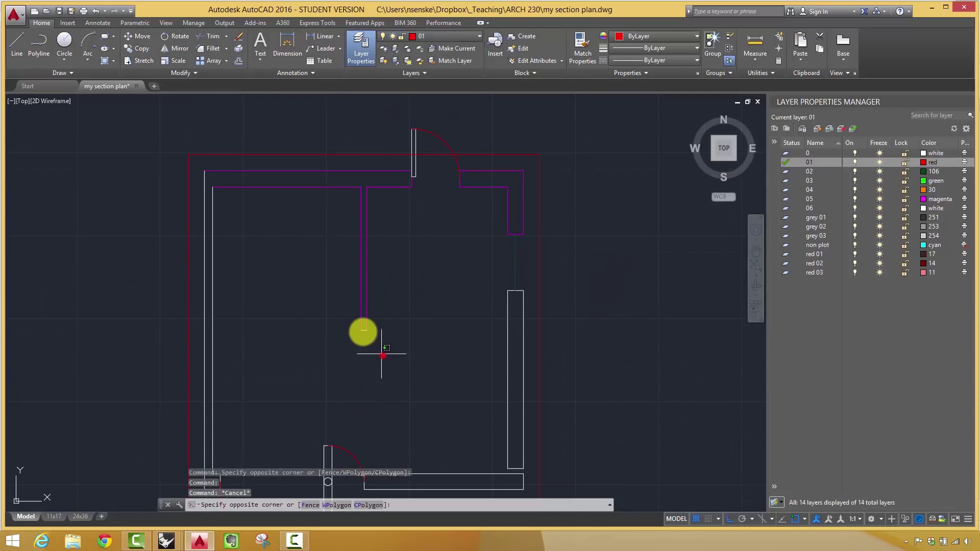
{"action": "left_click", "coordinate": [330, 312]}
{"action": "middle_click_drag", "start_coordinate": [306, 334], "coordinate": [324, 411]}
{"action": "left_click", "coordinate": [325, 417]}
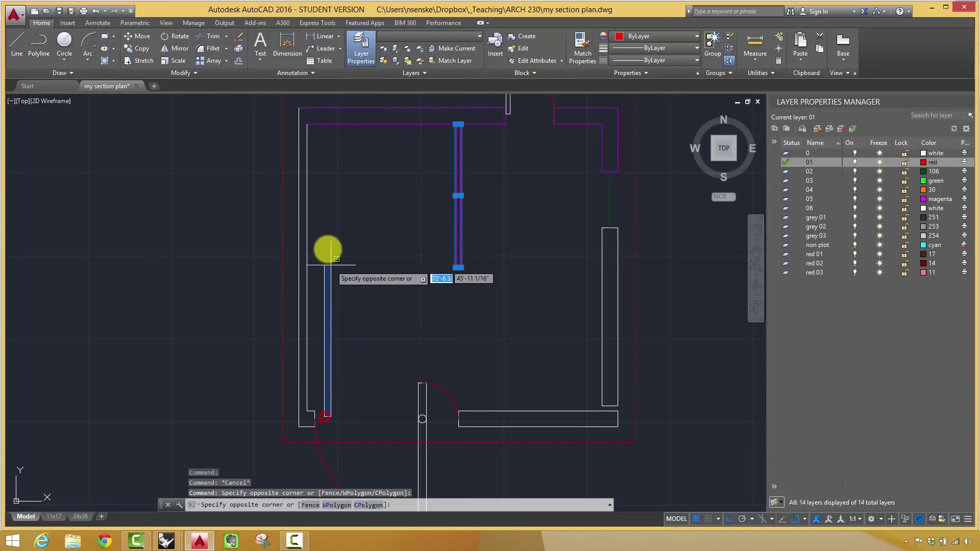
{"action": "left_click", "coordinate": [298, 116]}
{"action": "scroll", "coordinate": [306, 427], "scroll_direction": "up", "scroll_amount": 4}
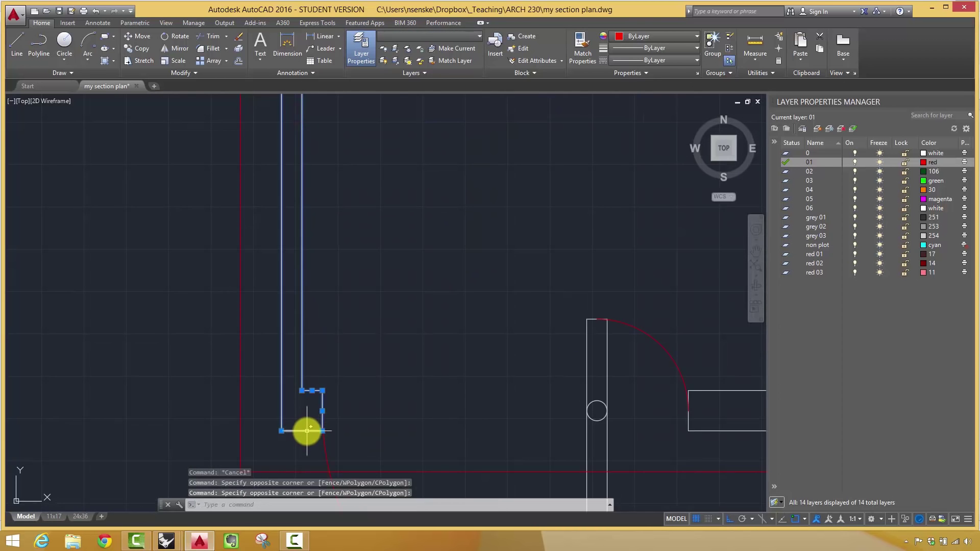
{"action": "scroll", "coordinate": [449, 362], "scroll_direction": "down", "scroll_amount": 4}
{"action": "middle_click_drag", "start_coordinate": [460, 355], "coordinate": [360, 333]}
{"action": "left_click", "coordinate": [505, 391]}
{"action": "left_click", "coordinate": [488, 346]}
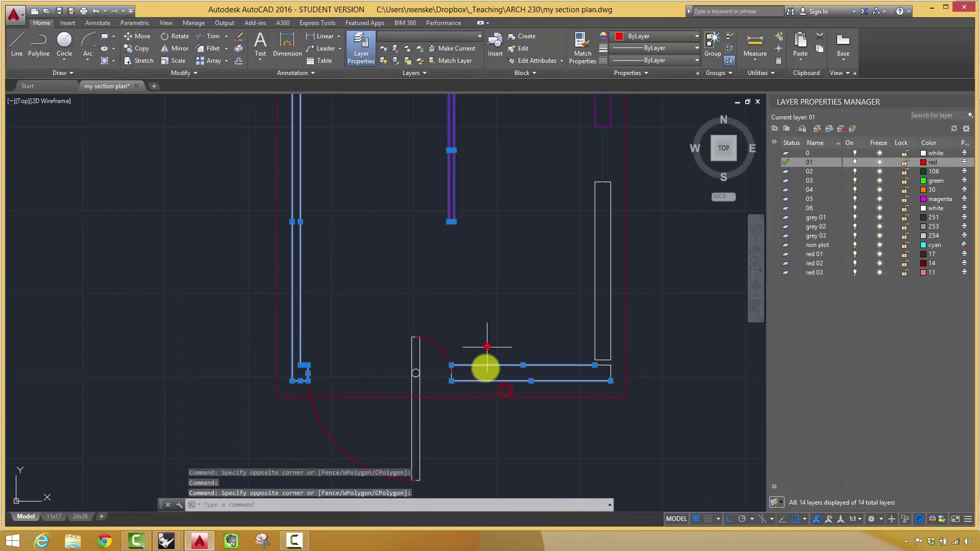
{"action": "scroll", "coordinate": [453, 385], "scroll_direction": "up", "scroll_amount": 5}
{"action": "middle_click_drag", "start_coordinate": [587, 350], "coordinate": [363, 352]}
{"action": "scroll", "coordinate": [606, 349], "scroll_direction": "down", "scroll_amount": 2}
{"action": "left_click", "coordinate": [637, 344]}
{"action": "left_click", "coordinate": [591, 265]}
{"action": "scroll", "coordinate": [525, 230], "scroll_direction": "down", "scroll_amount": 4}
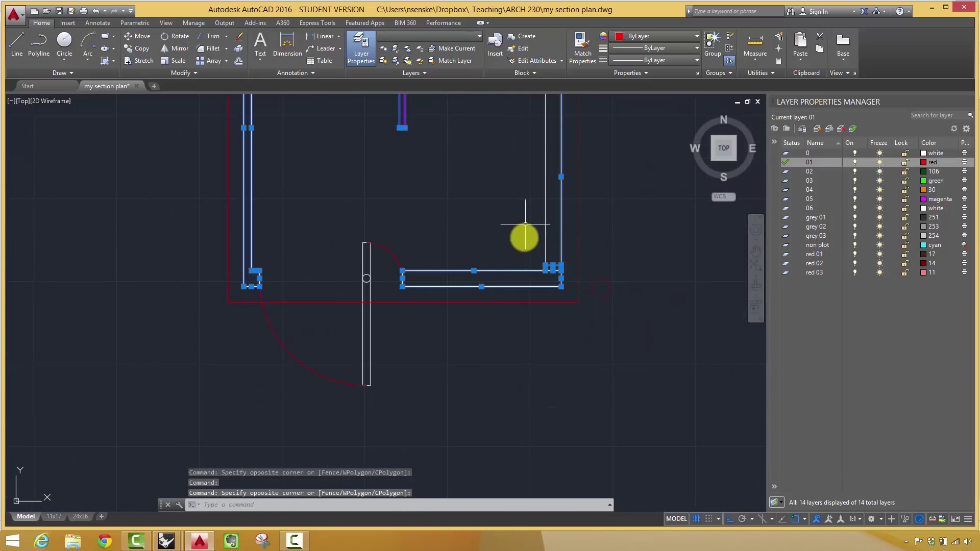
{"action": "middle_click_drag", "start_coordinate": [544, 147], "coordinate": [532, 247]}
{"action": "left_click", "coordinate": [541, 202]}
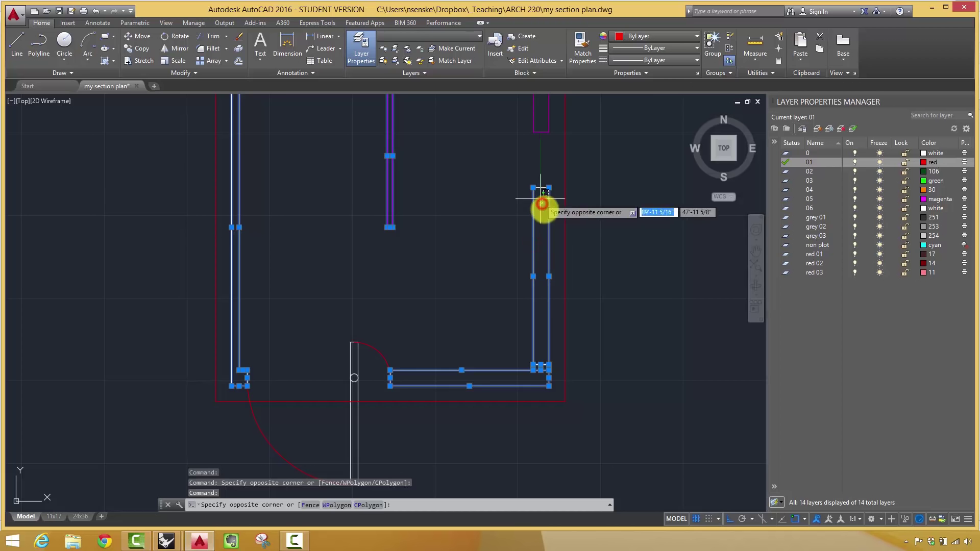
{"action": "scroll", "coordinate": [536, 189], "scroll_direction": "up", "scroll_amount": 5}
{"action": "left_click", "coordinate": [523, 178]}
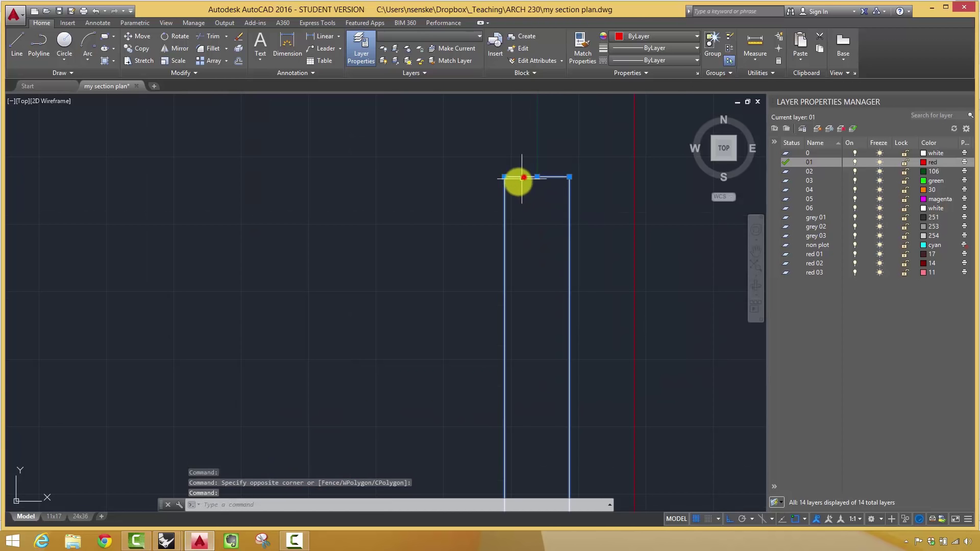
{"action": "left_click", "coordinate": [434, 37]}
{"action": "left_click", "coordinate": [434, 97]}
{"action": "scroll", "coordinate": [393, 199], "scroll_direction": "down", "scroll_amount": 5}
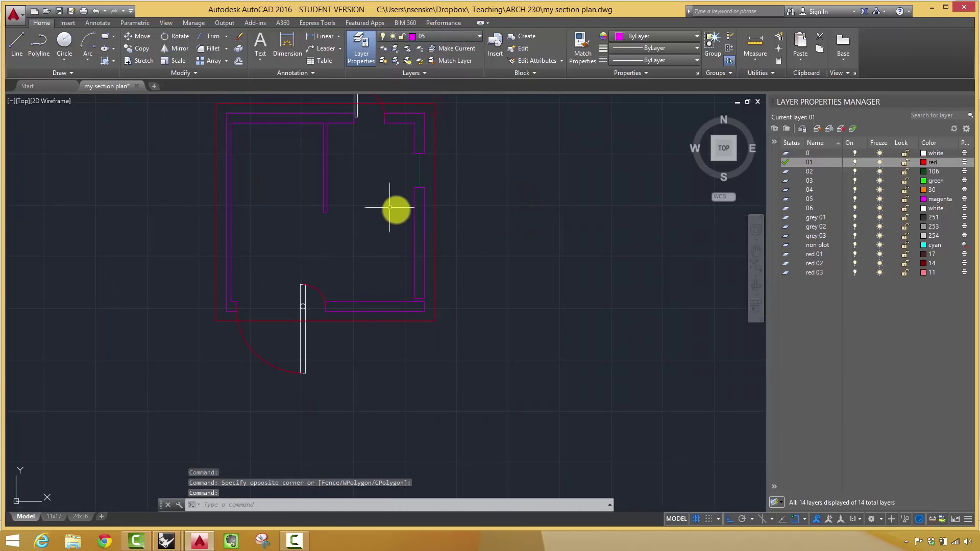
{"action": "key", "text": "Escape"}
{"action": "middle_click_drag", "start_coordinate": [365, 206], "coordinate": [424, 255]}
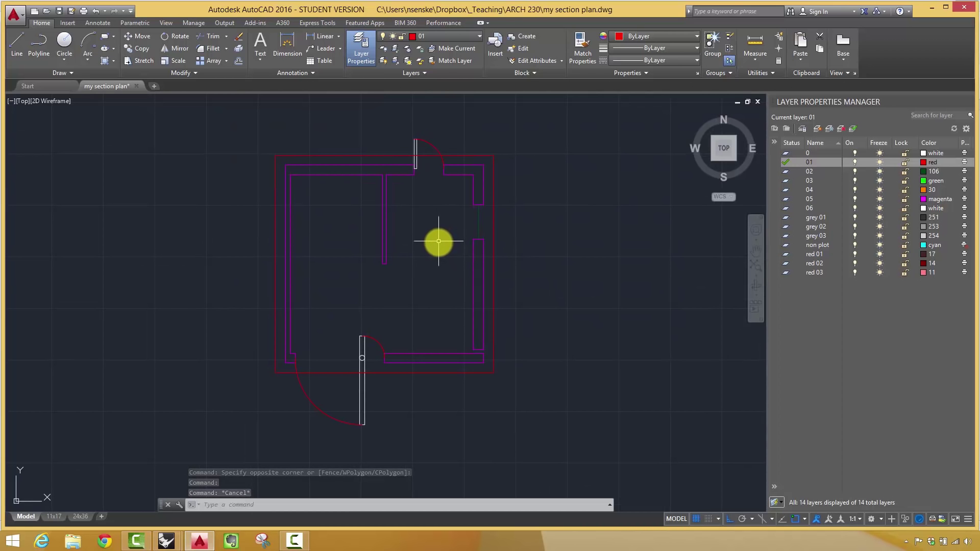
Set the linetype of the roof outline around the plan to HIDDEN2.
{"action": "middle_click_drag", "start_coordinate": [438, 245], "coordinate": [482, 253]}
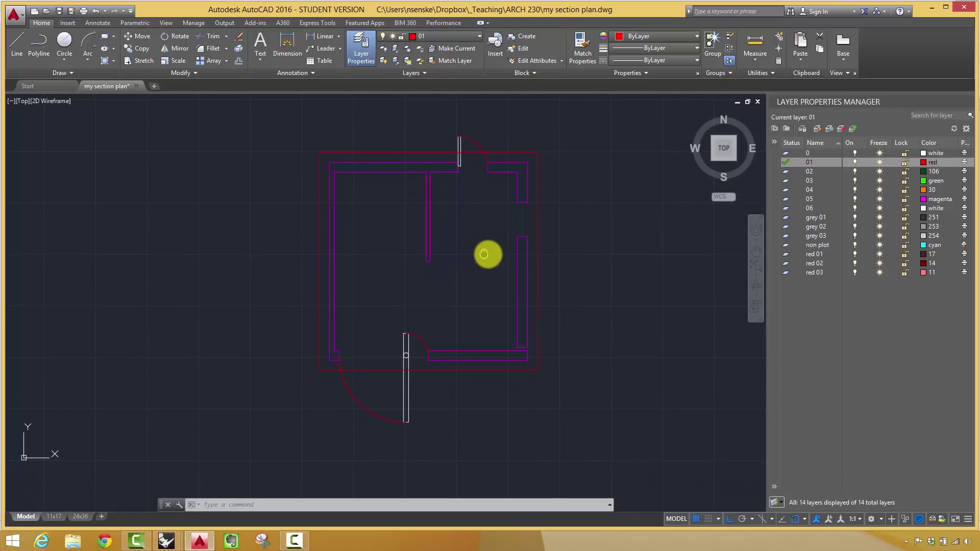
{"action": "left_click", "coordinate": [574, 226]}
{"action": "left_click", "coordinate": [535, 212]}
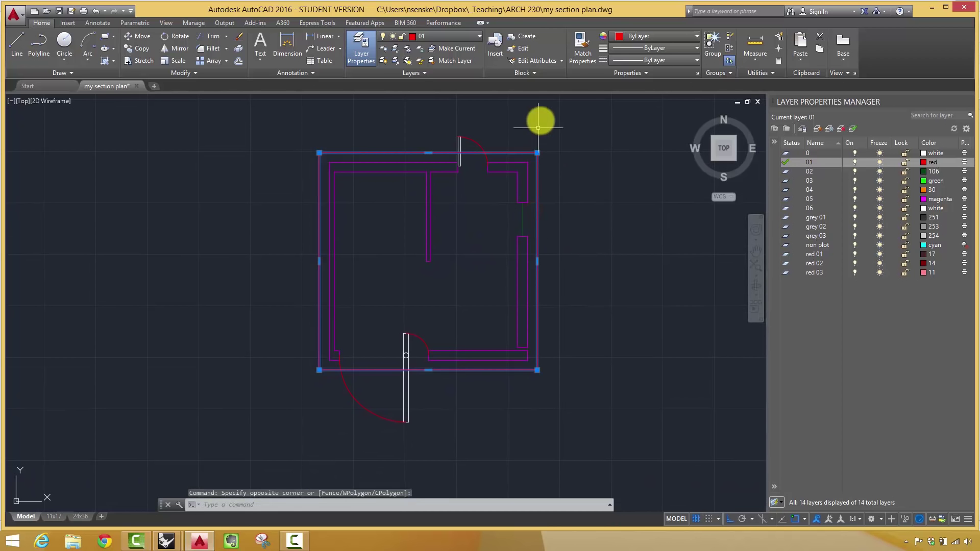
{"action": "left_click", "coordinate": [646, 48]}
{"action": "left_click", "coordinate": [647, 56]}
{"action": "left_click", "coordinate": [648, 61]}
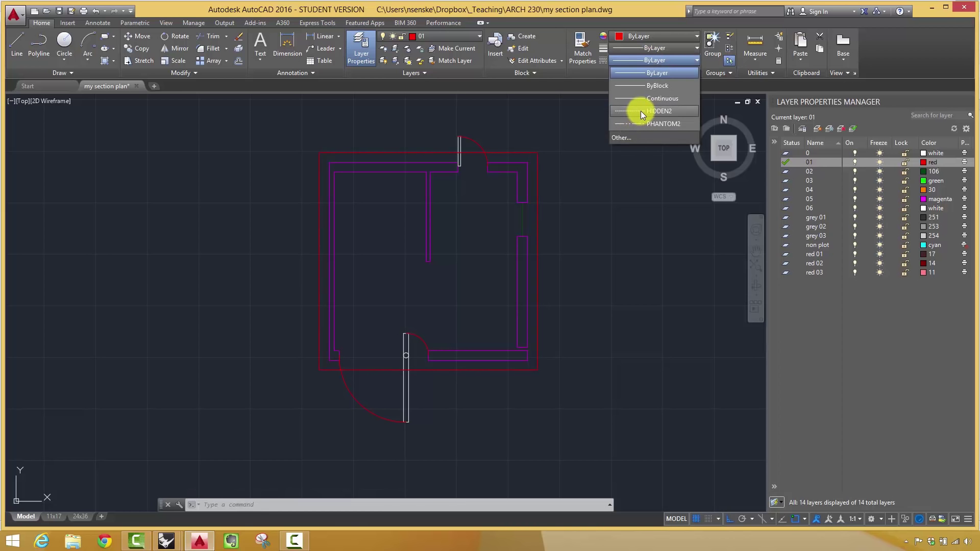
{"action": "left_click", "coordinate": [642, 112]}
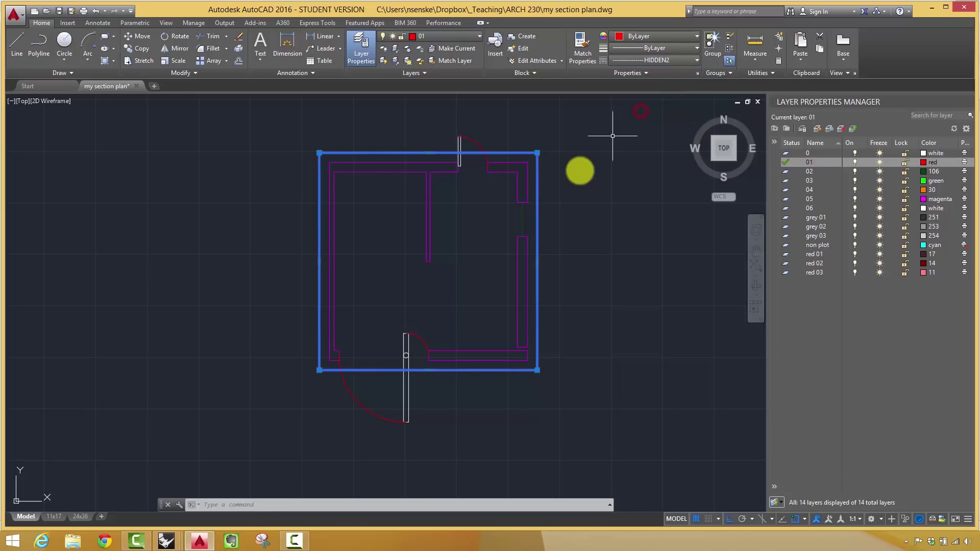
{"action": "left_click", "coordinate": [562, 173]}
{"action": "key", "text": "Escape"}
{"action": "scroll", "coordinate": [544, 173], "scroll_direction": "up", "scroll_amount": 8}
{"action": "scroll", "coordinate": [450, 177], "scroll_direction": "down", "scroll_amount": 8}
{"action": "mouse_move", "coordinate": [481, 182]}
{"action": "middle_mouse_down"}
{"action": "mouse_move", "coordinate": [520, 232]}
{"action": "mouse_move", "coordinate": [574, 225]}
{"action": "middle_mouse_up"}
{"action": "type", "text": "lot"}
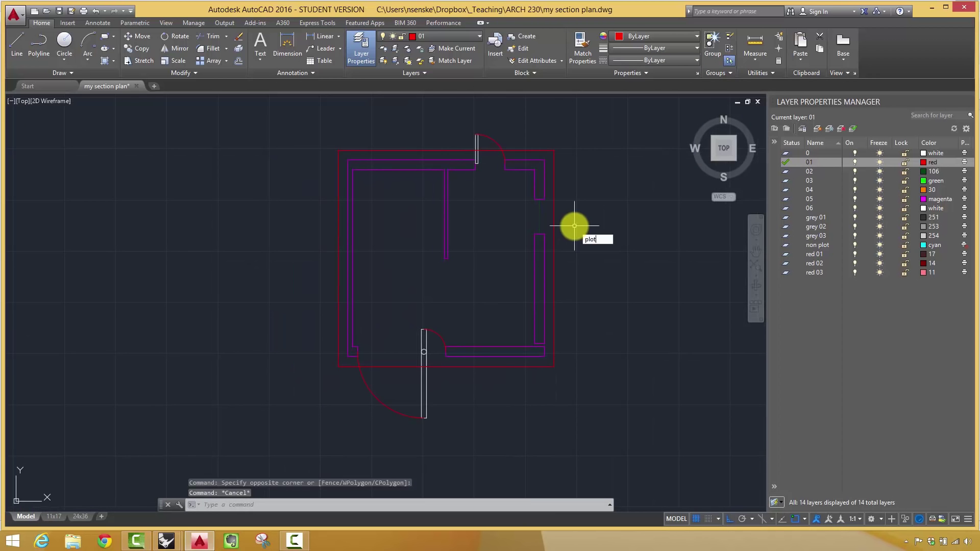
{"action": "key", "text": "Escape"}
{"action": "key", "text": "Escape"}
Open the 11x17 layout and set its viewport's standard scale to 1/4" = 1'-0".
{"action": "left_click", "coordinate": [679, 519]}
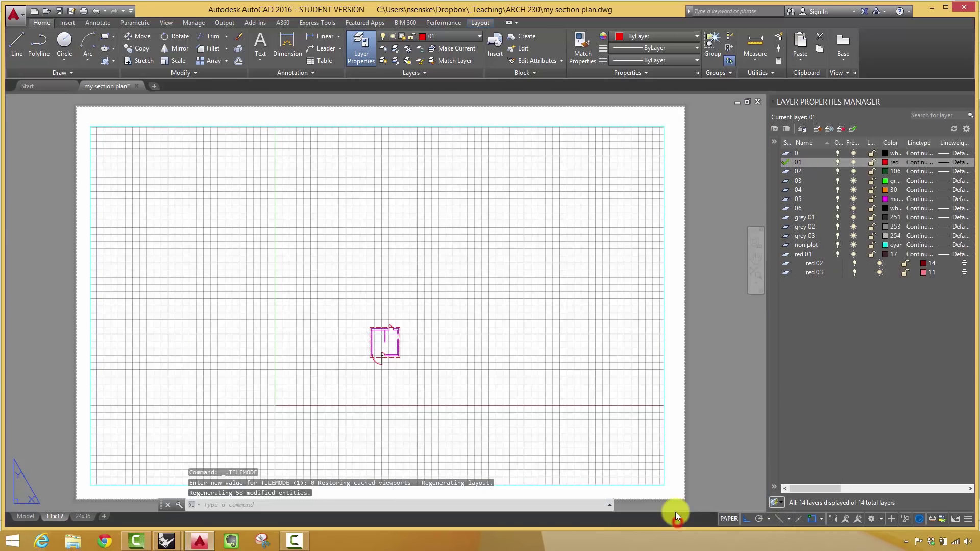
{"action": "left_click", "coordinate": [665, 306]}
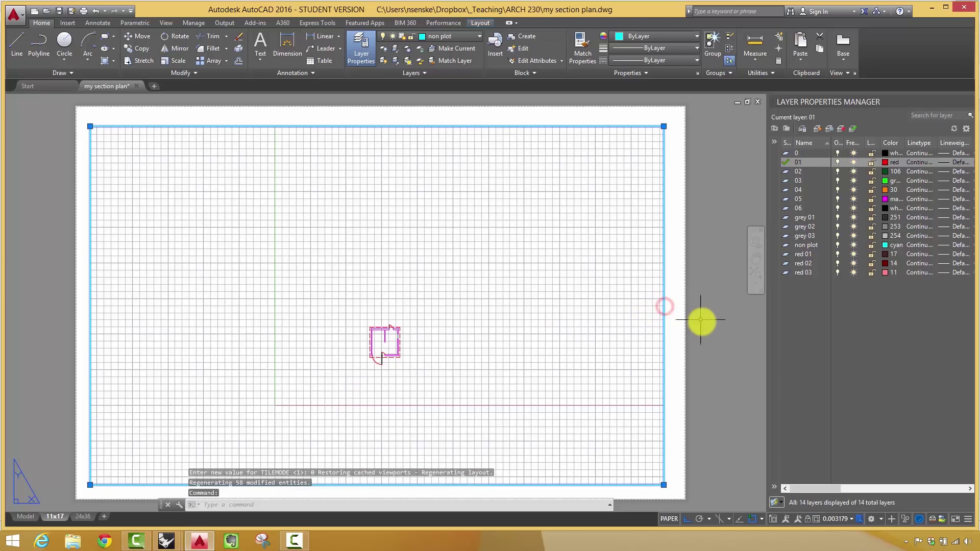
{"action": "right_click", "coordinate": [666, 281]}
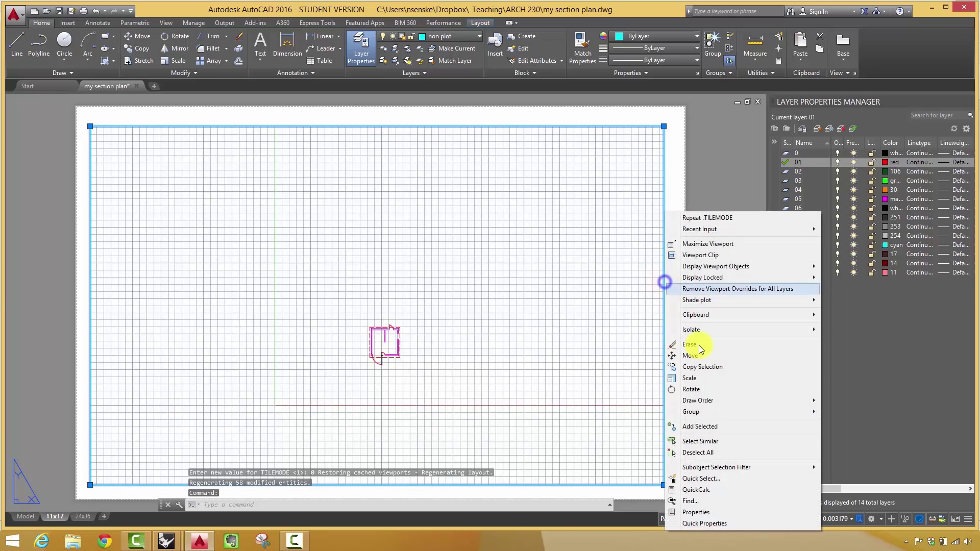
{"action": "left_click", "coordinate": [682, 504]}
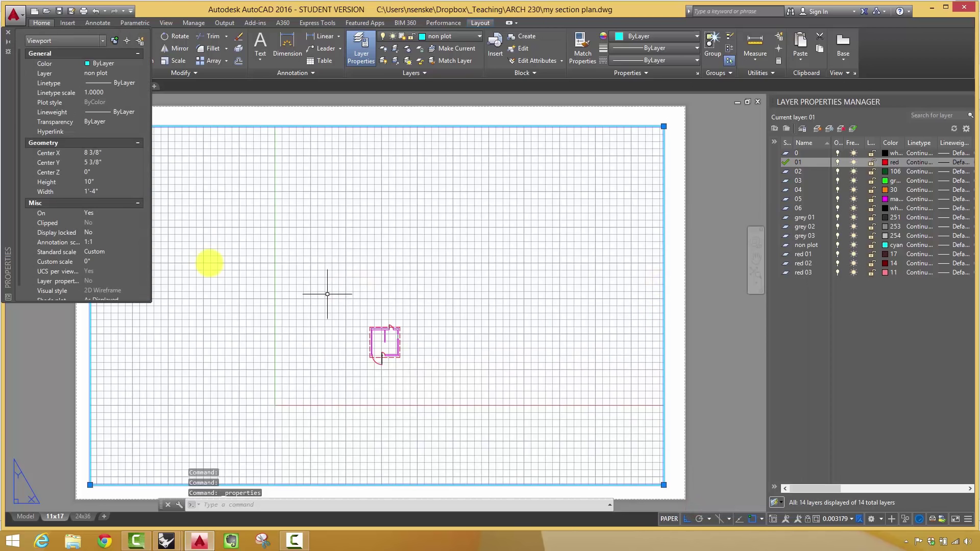
{"action": "left_click", "coordinate": [85, 253]}
{"action": "left_click", "coordinate": [85, 252]}
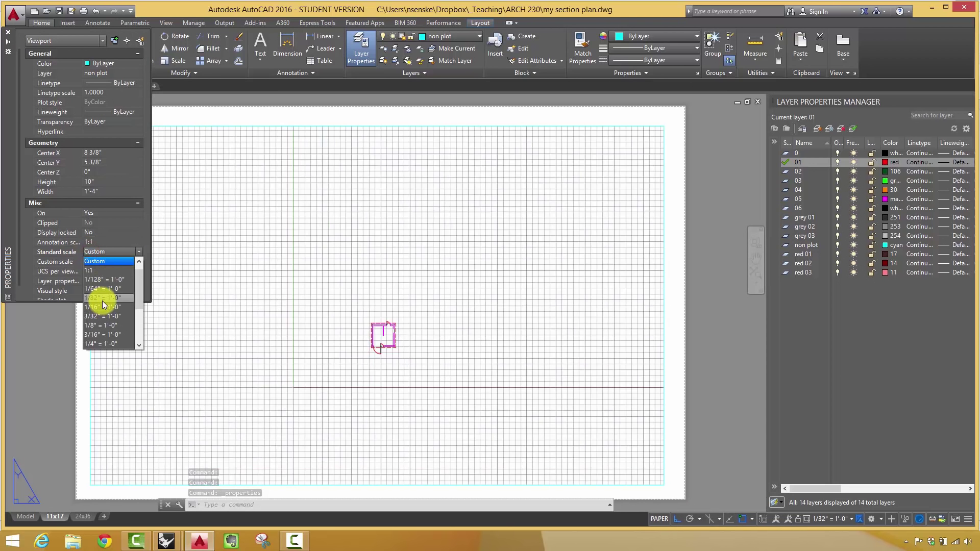
{"action": "scroll", "coordinate": [99, 323], "scroll_direction": "down", "scroll_amount": 2}
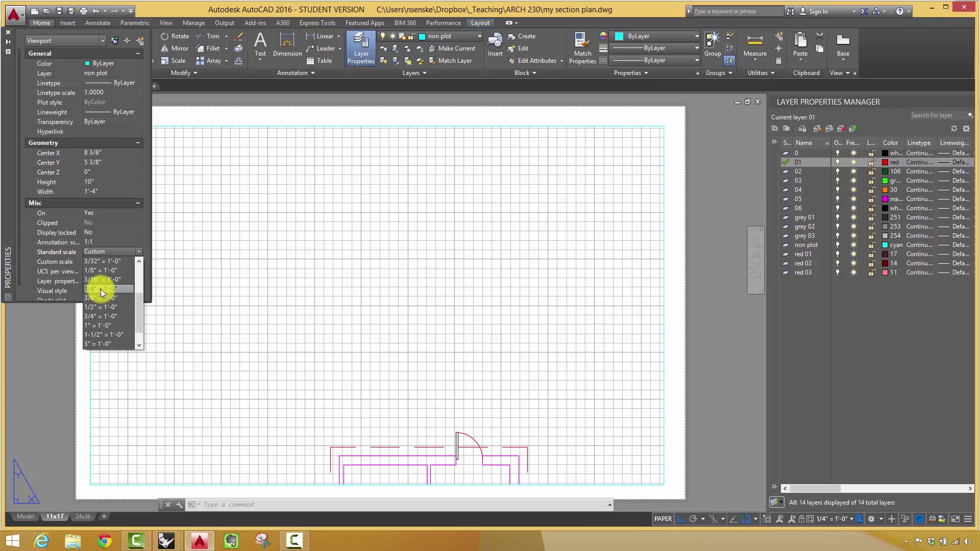
{"action": "left_click", "coordinate": [100, 289]}
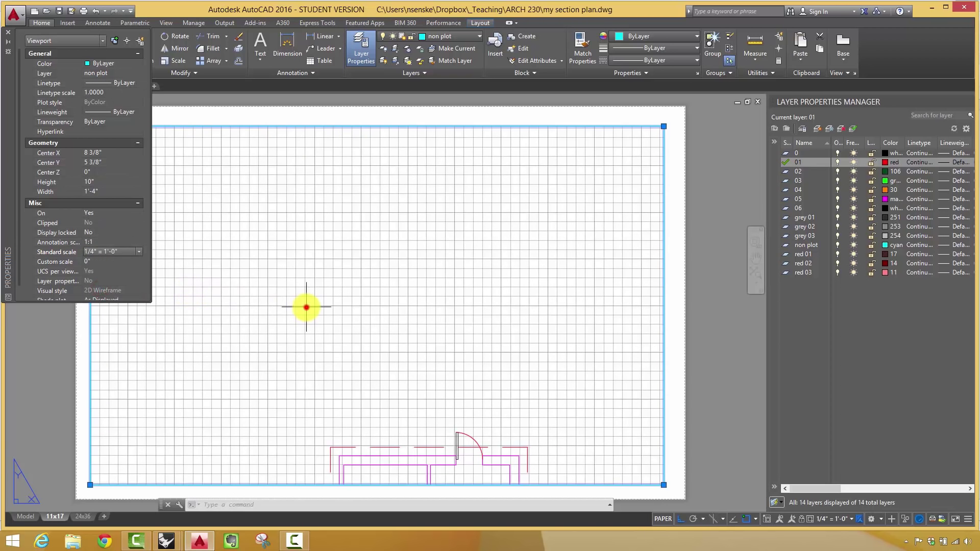
Reposition the plan inside the viewport, select its roof outline, and revert to model space.
{"action": "double_click", "coordinate": [306, 307]}
{"action": "middle_click_drag", "start_coordinate": [344, 364], "coordinate": [295, 155]}
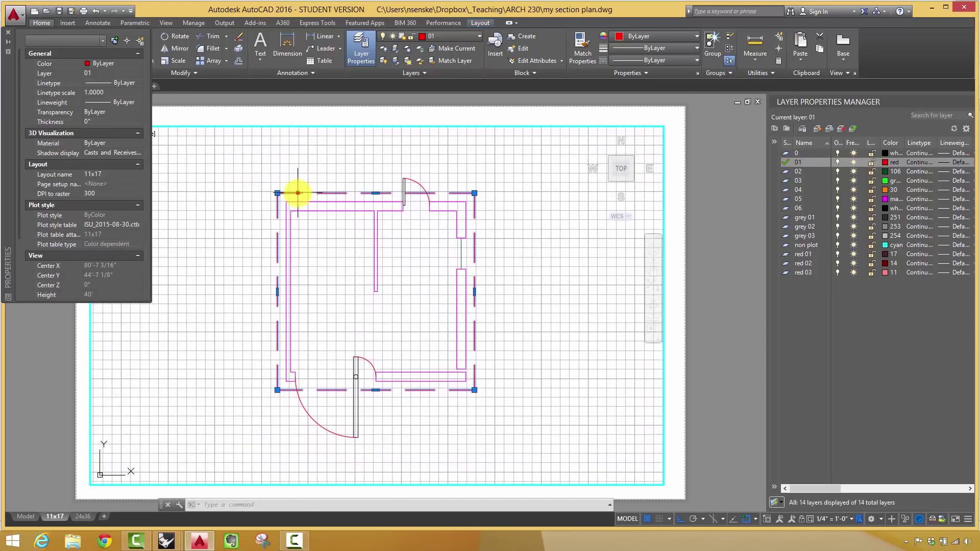
{"action": "left_click", "coordinate": [297, 193]}
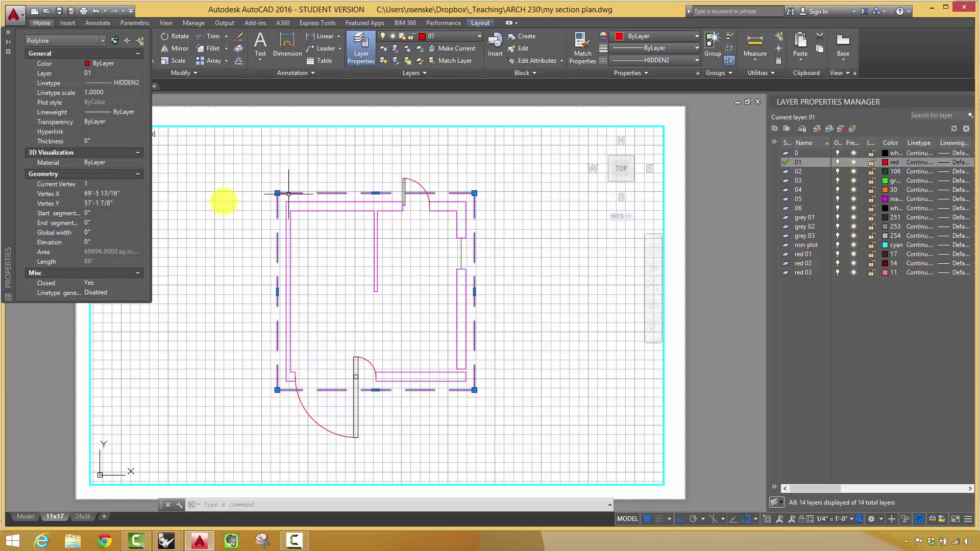
{"action": "scroll", "coordinate": [144, 188], "scroll_direction": "down", "scroll_amount": 3}
{"action": "scroll", "coordinate": [145, 188], "scroll_direction": "up", "scroll_amount": 2}
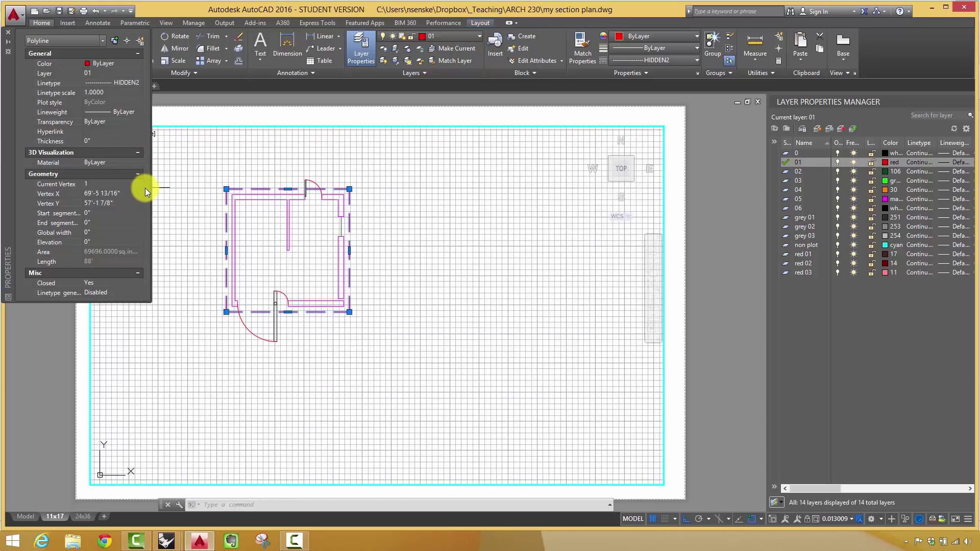
{"action": "key", "text": "ctrl+Page_Up"}
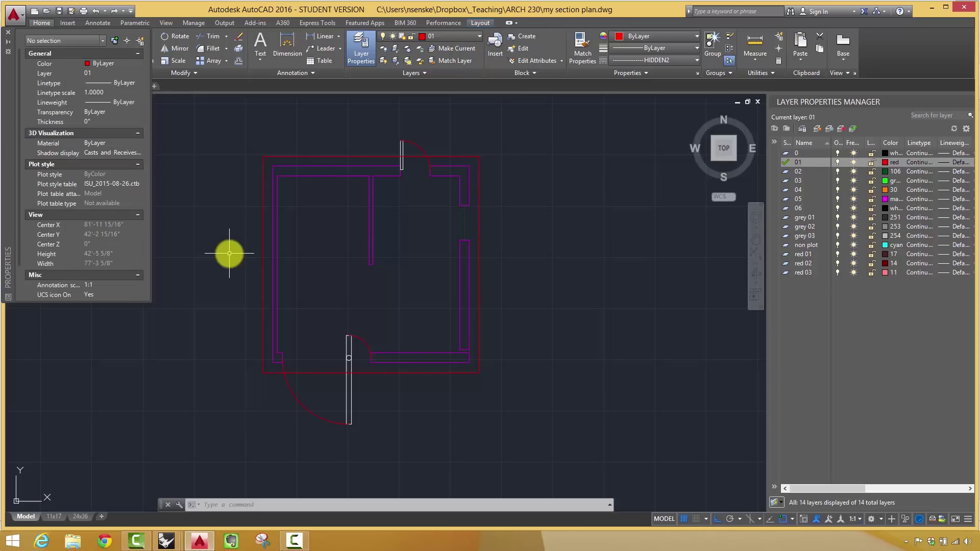
Return to the 11x17 layout and set the viewport's standard scale to 1/4" = 1'-0" again.
{"action": "left_click", "coordinate": [673, 521]}
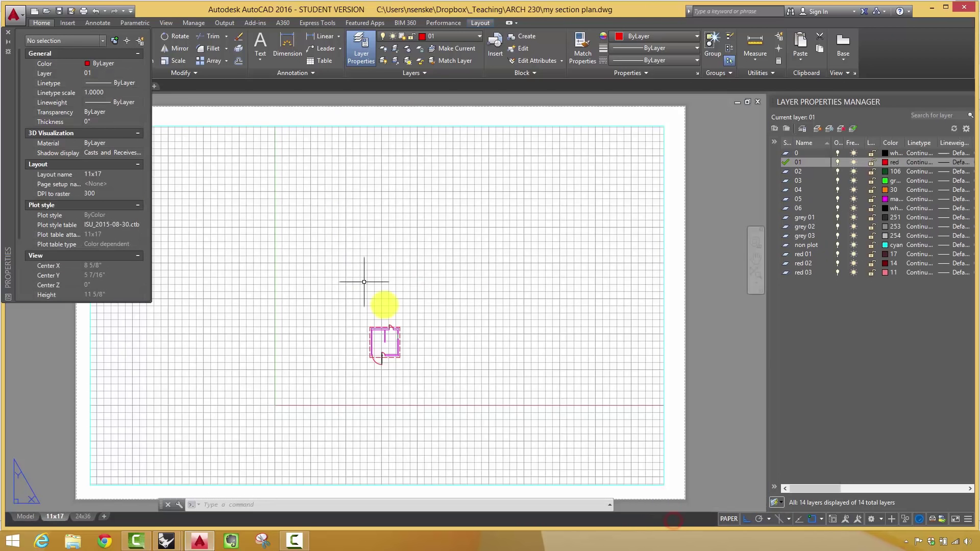
{"action": "left_click", "coordinate": [662, 270]}
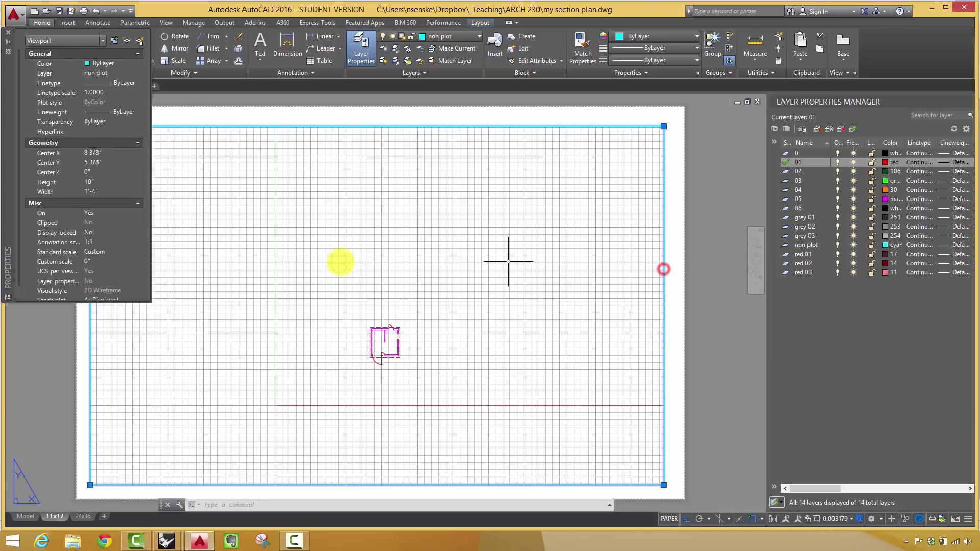
{"action": "left_click", "coordinate": [101, 253]}
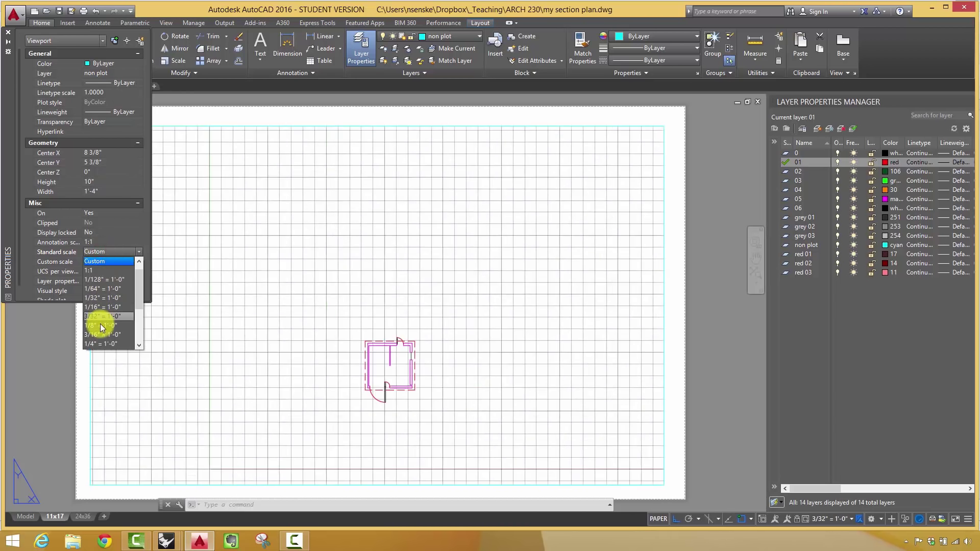
{"action": "left_click", "coordinate": [95, 343]}
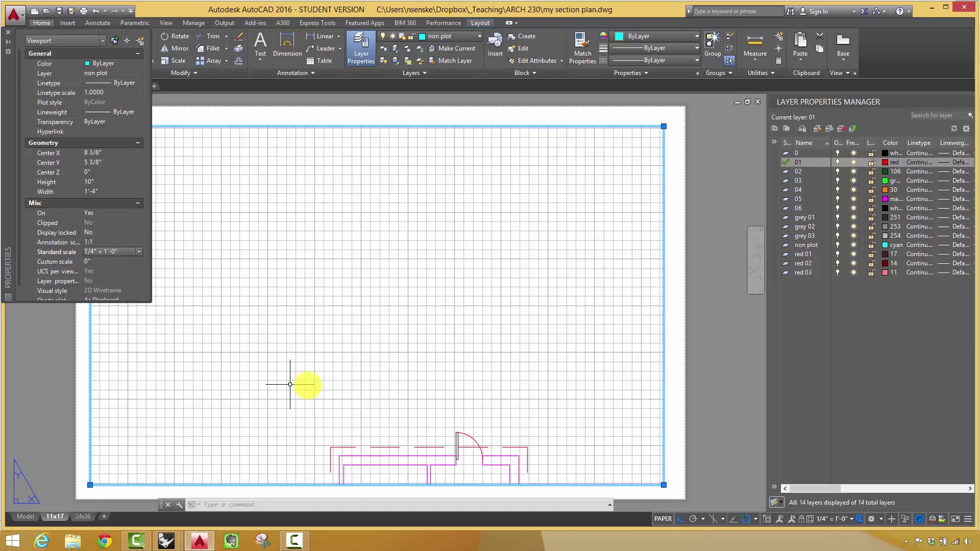
Enter the layout's viewport, zoom out inside it to bring the whole plan into sight, and return to paper space.
{"action": "middle_click_drag", "start_coordinate": [284, 385], "coordinate": [289, 276]}
{"action": "scroll", "coordinate": [356, 412], "scroll_direction": "up", "scroll_amount": 3}
{"action": "double_click", "coordinate": [366, 381]}
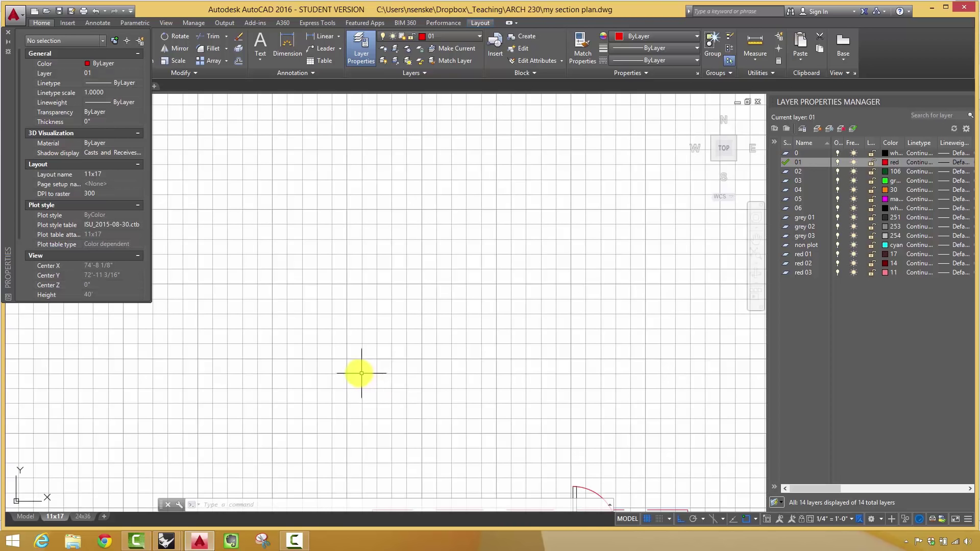
{"action": "scroll", "coordinate": [175, 384], "scroll_direction": "down", "scroll_amount": 4}
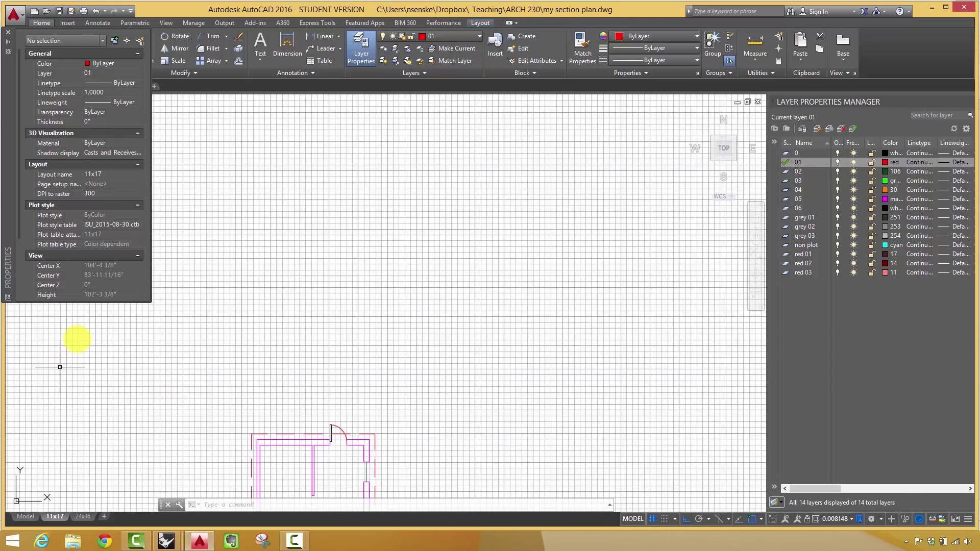
{"action": "scroll", "coordinate": [536, 219], "scroll_direction": "down", "scroll_amount": 8}
{"action": "scroll", "coordinate": [465, 266], "scroll_direction": "down", "scroll_amount": 2}
{"action": "scroll", "coordinate": [461, 267], "scroll_direction": "up", "scroll_amount": 5}
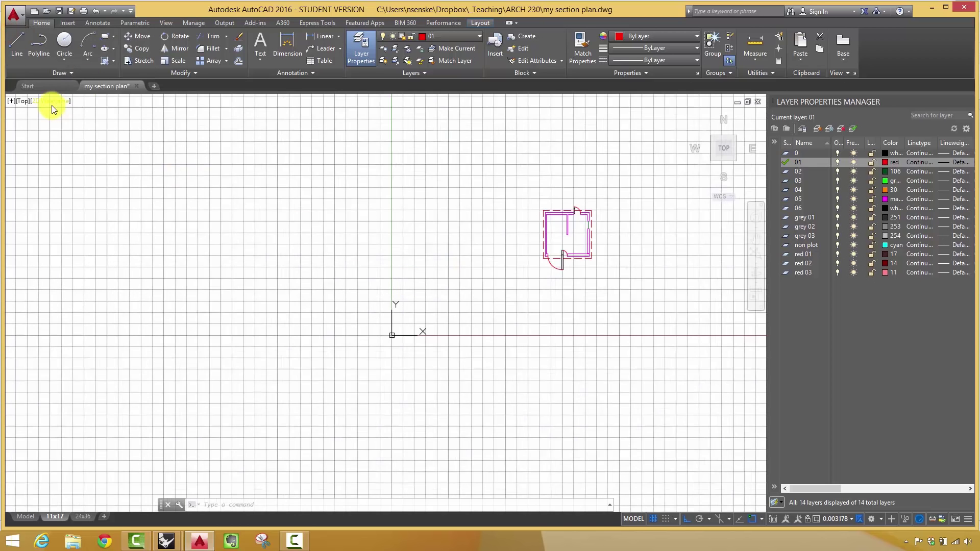
{"action": "left_click", "coordinate": [633, 519]}
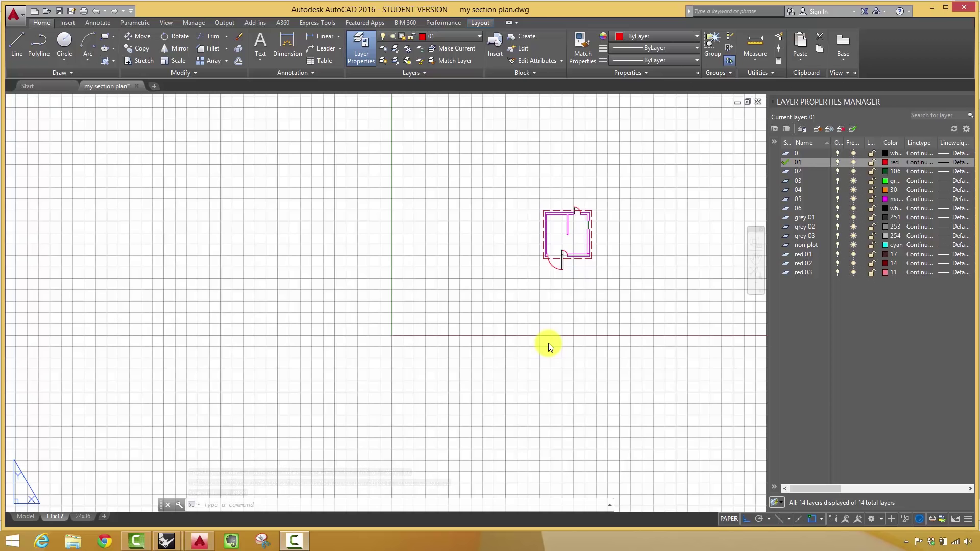
Show the whole 11x17 sheet and set its viewport's standard scale to 1/4" = 1'-0".
{"action": "left_click", "coordinate": [426, 313]}
{"action": "type", "text": "z"}
{"action": "key", "text": "Return"}
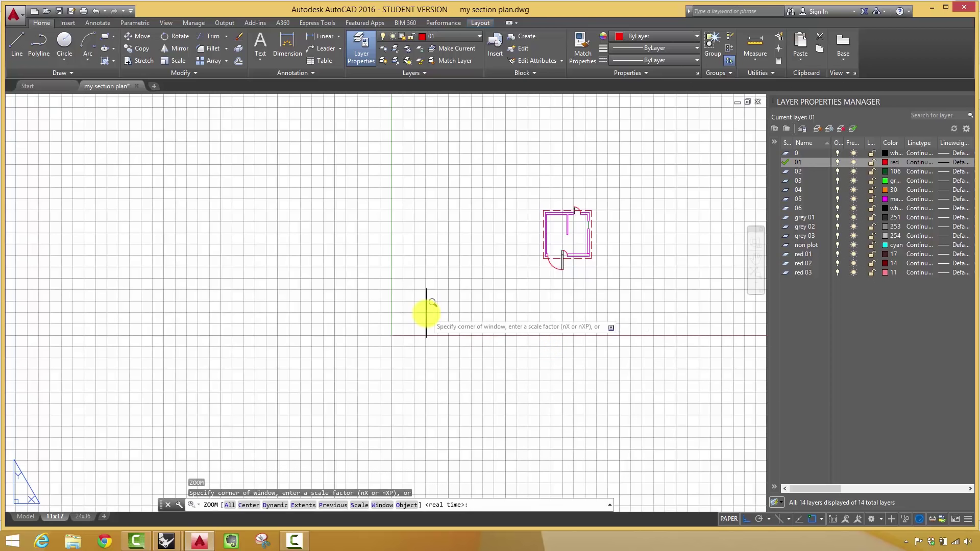
{"action": "type", "text": "all"}
{"action": "key", "text": "Return"}
{"action": "left_click", "coordinate": [685, 259]}
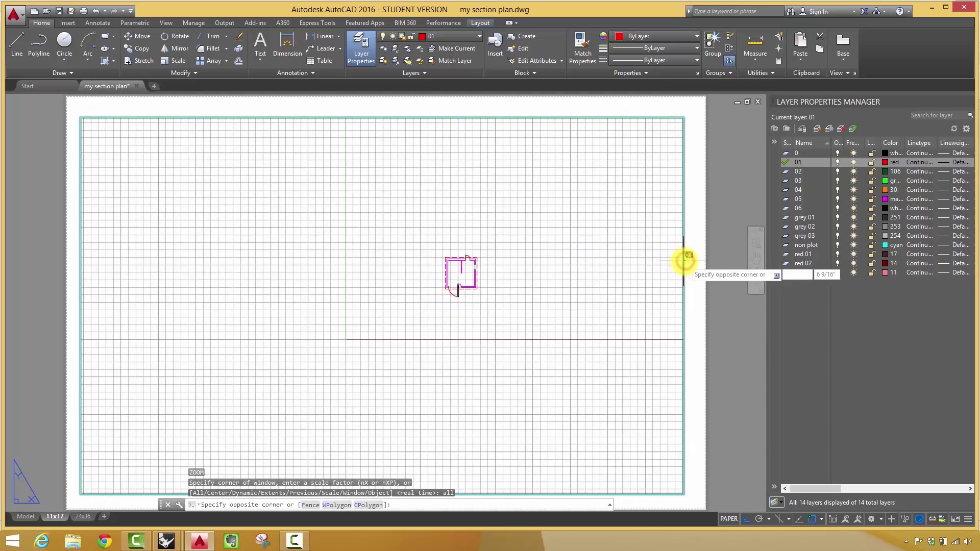
{"action": "left_click", "coordinate": [683, 261]}
{"action": "right_click", "coordinate": [683, 261]}
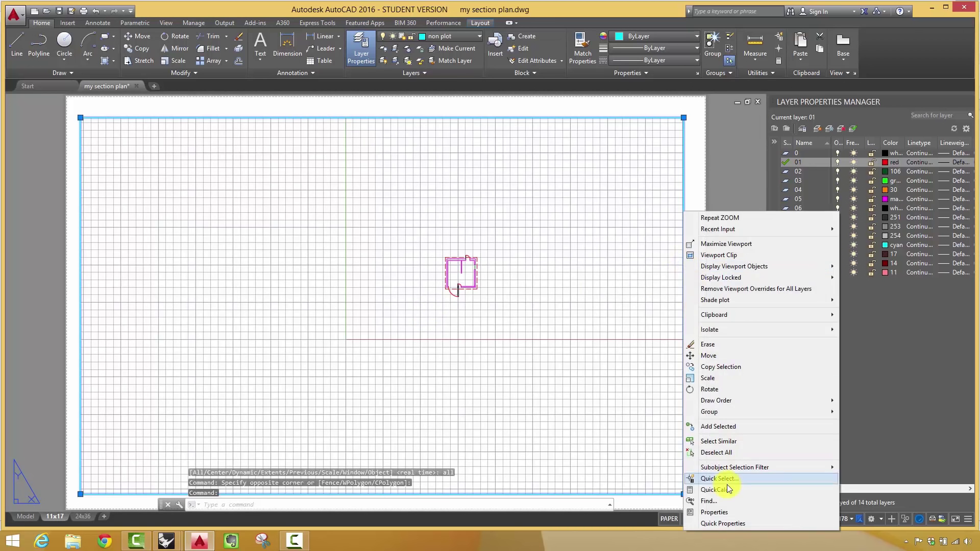
{"action": "left_click", "coordinate": [728, 508]}
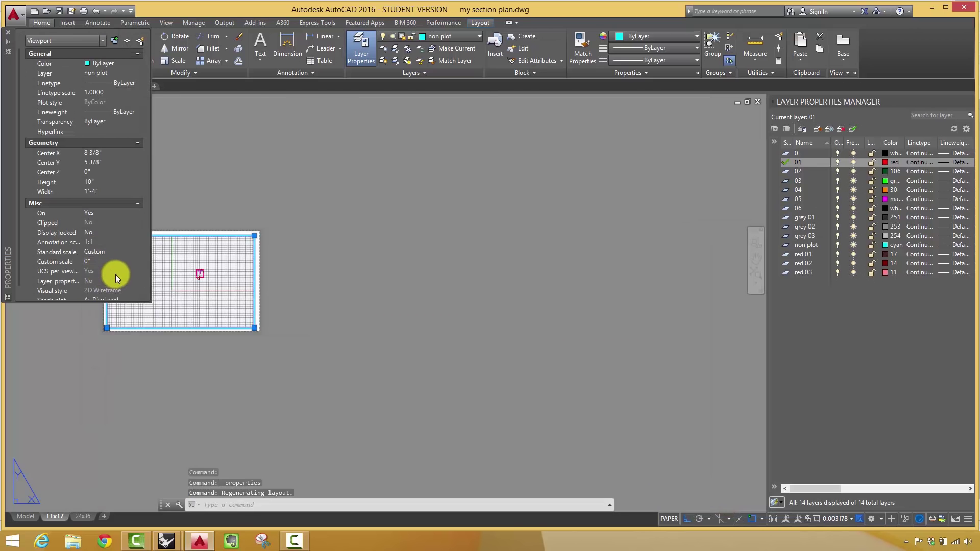
{"action": "scroll", "coordinate": [286, 269], "scroll_direction": "up", "scroll_amount": 3}
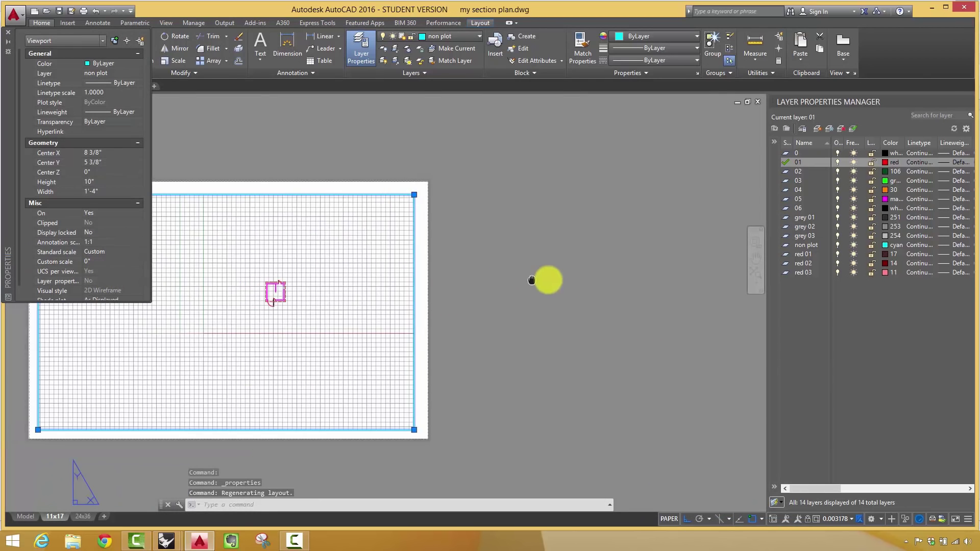
{"action": "middle_click_drag", "start_coordinate": [587, 267], "coordinate": [639, 216]}
{"action": "left_click", "coordinate": [105, 251]}
{"action": "left_click", "coordinate": [100, 341]}
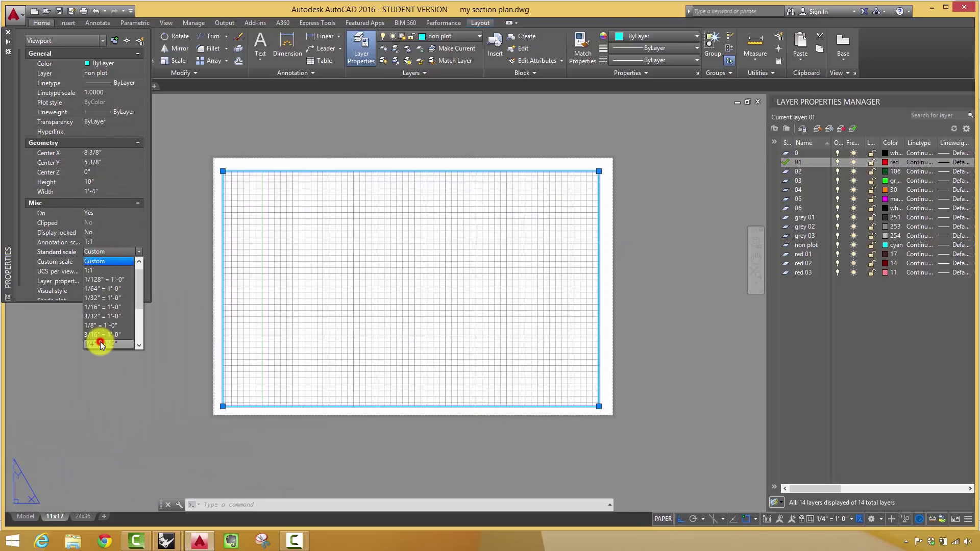
Pan the plan into the middle of the sheet from inside the viewport, and return to paper space.
{"action": "double_click", "coordinate": [341, 241]}
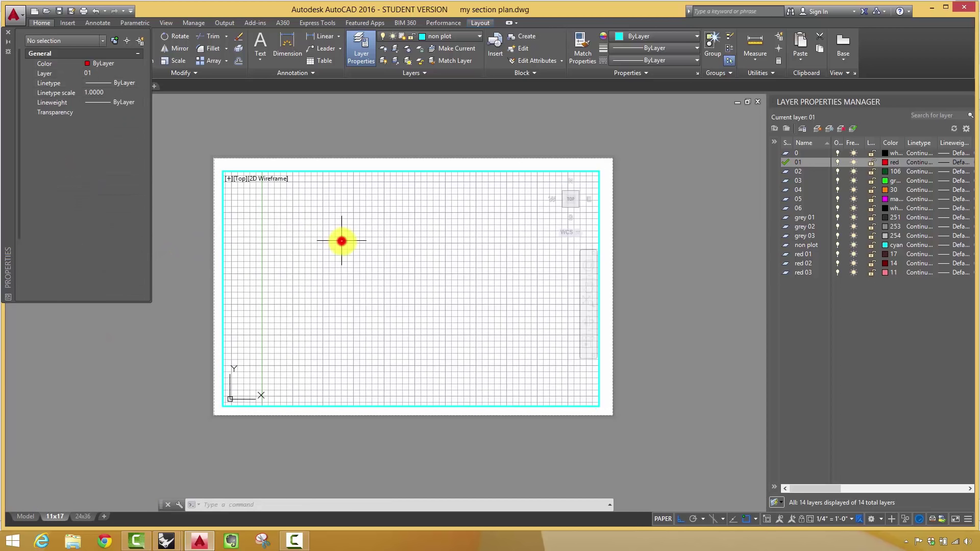
{"action": "middle_click_drag", "start_coordinate": [514, 249], "coordinate": [326, 322]}
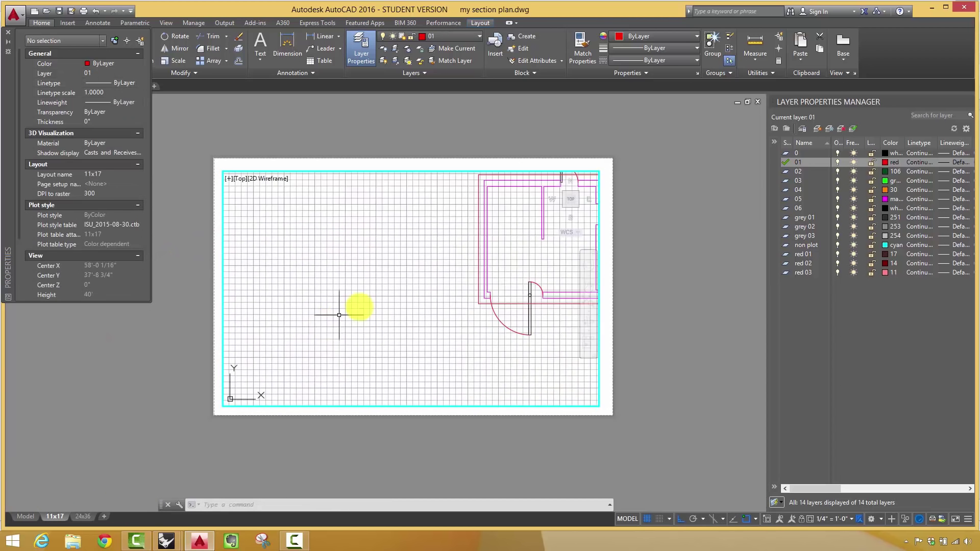
{"action": "middle_click_drag", "start_coordinate": [388, 277], "coordinate": [296, 296]}
{"action": "double_click", "coordinate": [379, 127]}
Select the roof outline inside the viewport and apply the HIDDEN2 linetype to it.
{"action": "scroll", "coordinate": [442, 212], "scroll_direction": "up", "scroll_amount": 4}
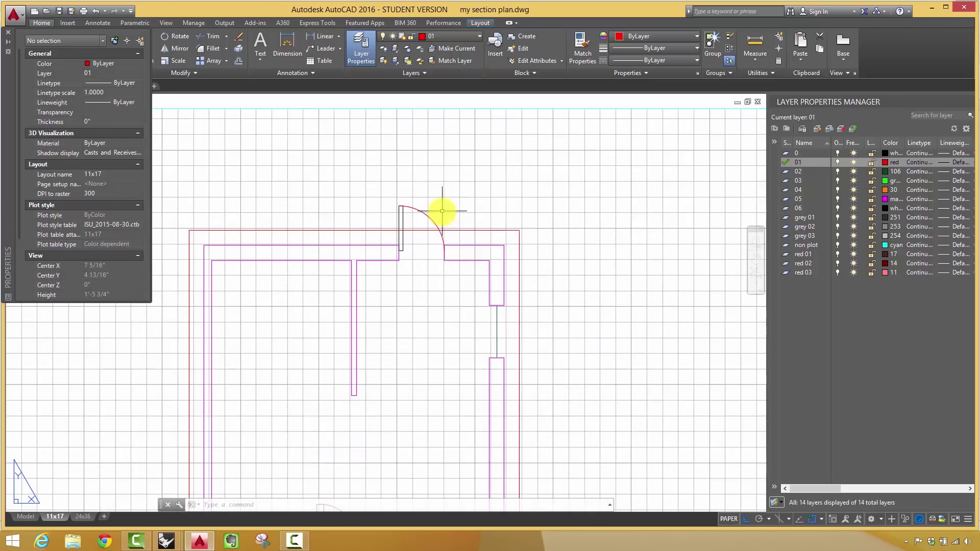
{"action": "left_click", "coordinate": [463, 231]}
{"action": "left_click", "coordinate": [479, 201]}
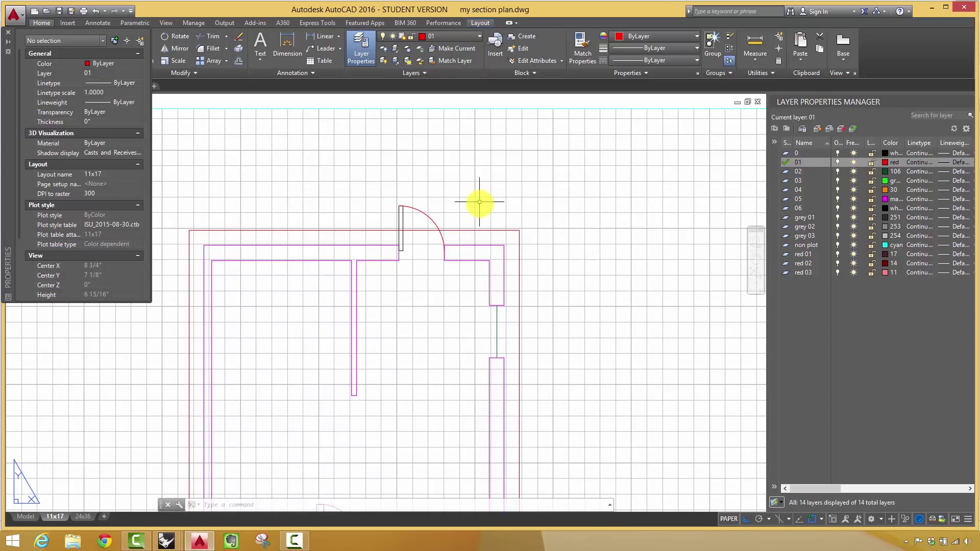
{"action": "double_click", "coordinate": [478, 204]}
{"action": "left_click", "coordinate": [481, 229]}
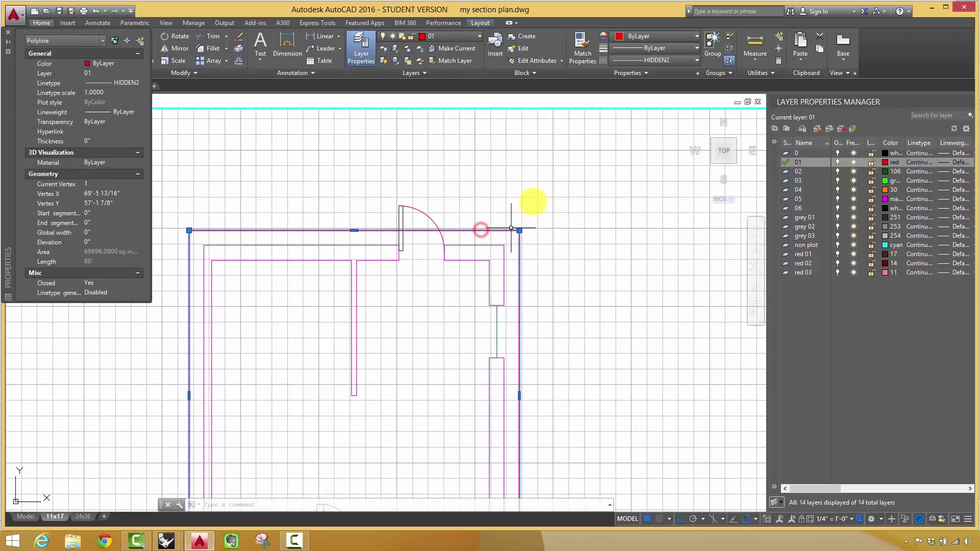
{"action": "left_click", "coordinate": [639, 60]}
{"action": "left_click", "coordinate": [663, 123]}
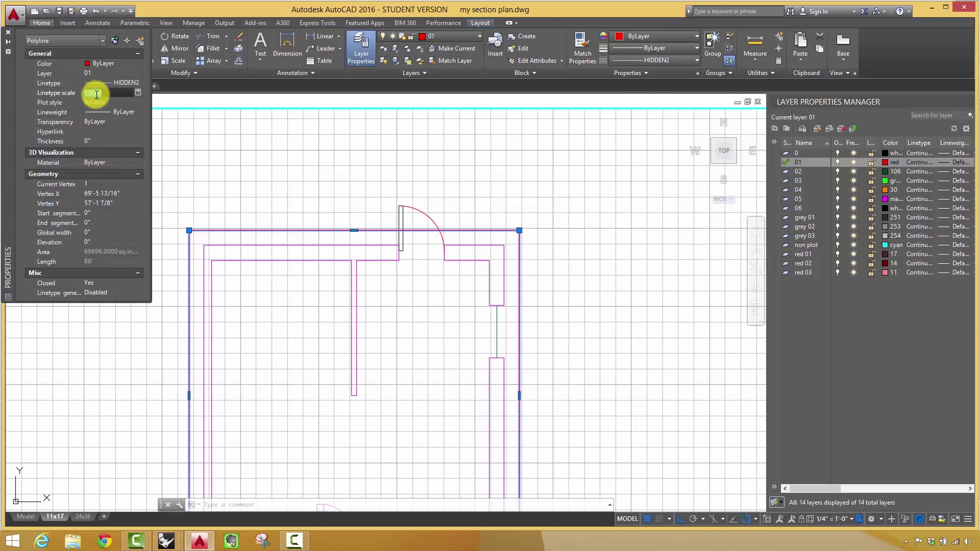
Try linetype scales of 4 and 2 on the roof outline, and set it to 1.
{"action": "type", "text": "4"}
{"action": "key", "text": "Return"}
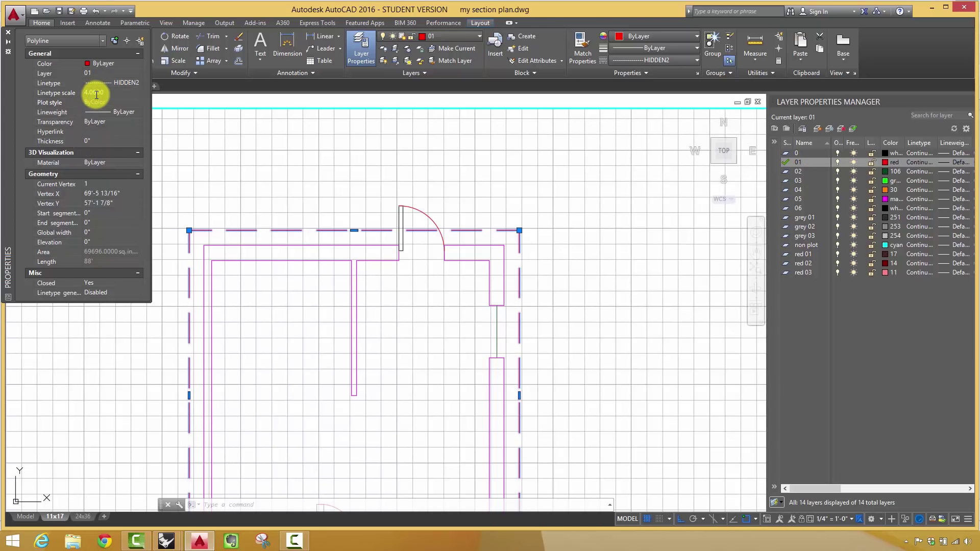
{"action": "type", "text": "2"}
{"action": "key", "text": "Return"}
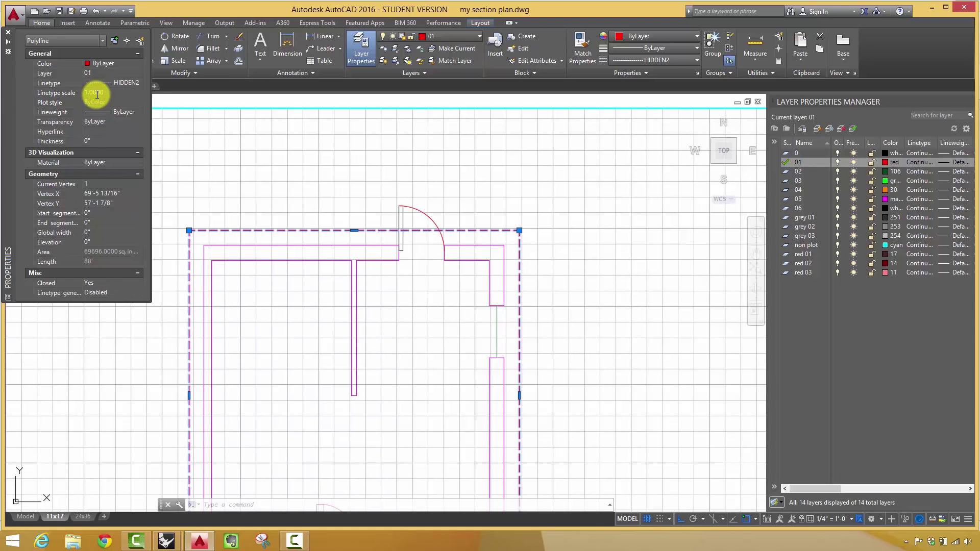
{"action": "key", "text": "Escape"}
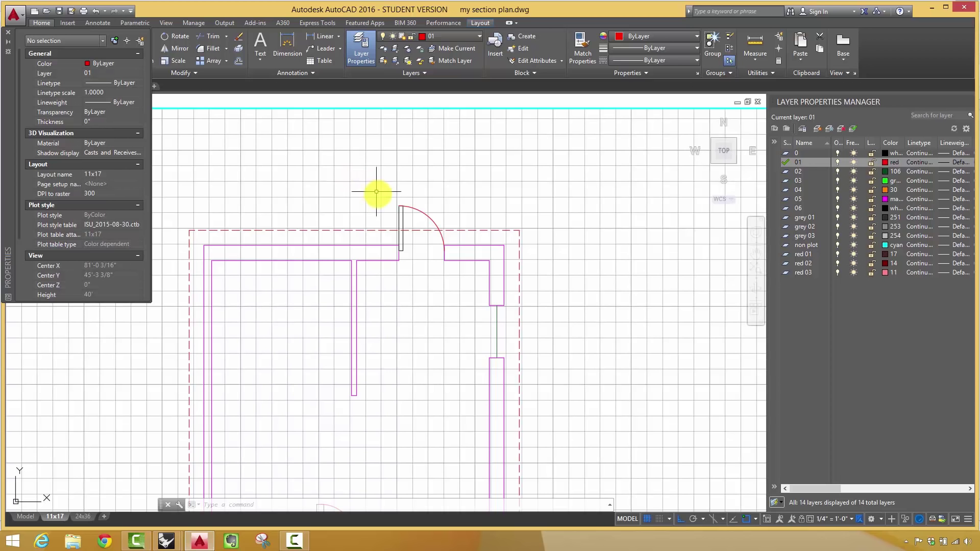
Leave the viewport and compare the roof outline's linetype display on the 11x17 layout with its display in model space.
{"action": "double_click", "coordinate": [419, 100]}
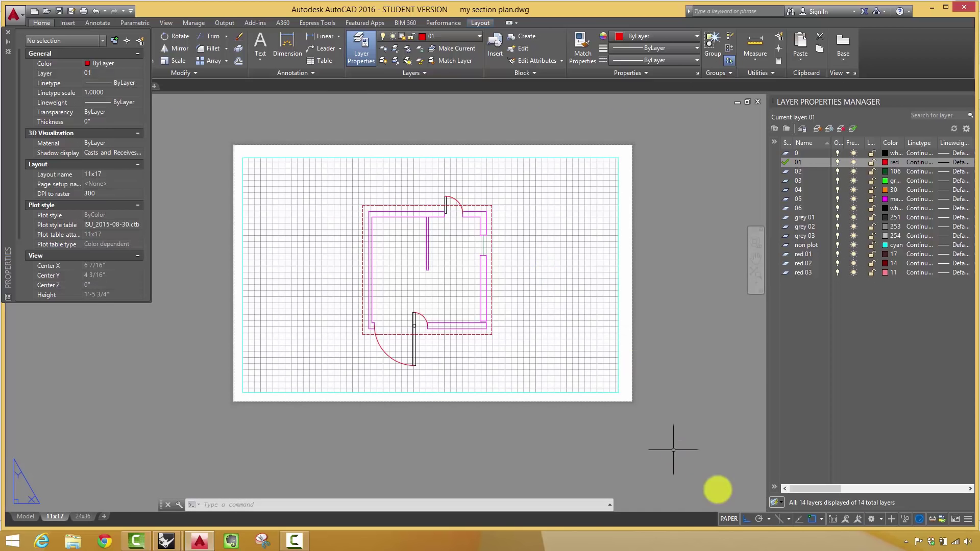
{"action": "left_click", "coordinate": [730, 520]}
{"action": "left_click", "coordinate": [629, 519]}
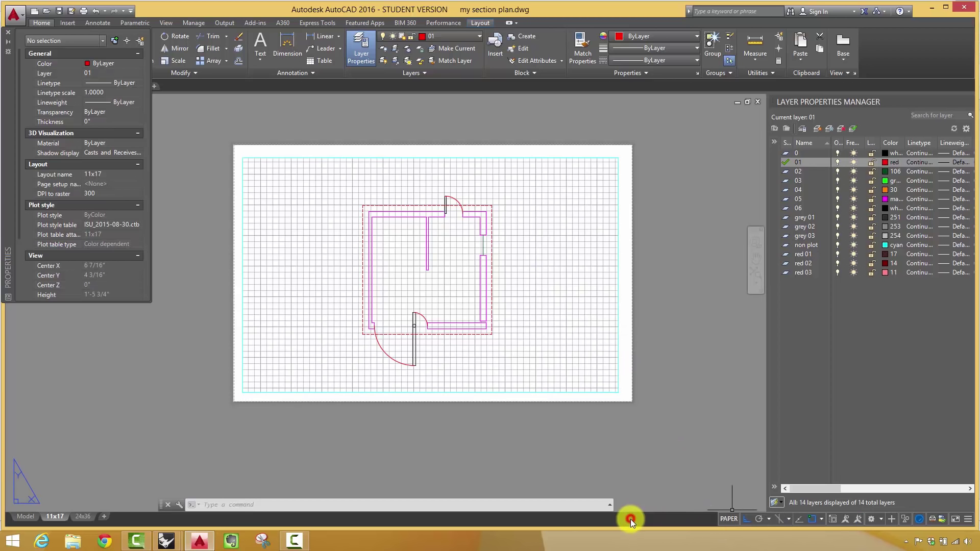
{"action": "left_click", "coordinate": [25, 516]}
{"action": "scroll", "coordinate": [401, 228], "scroll_direction": "up", "scroll_amount": 6}
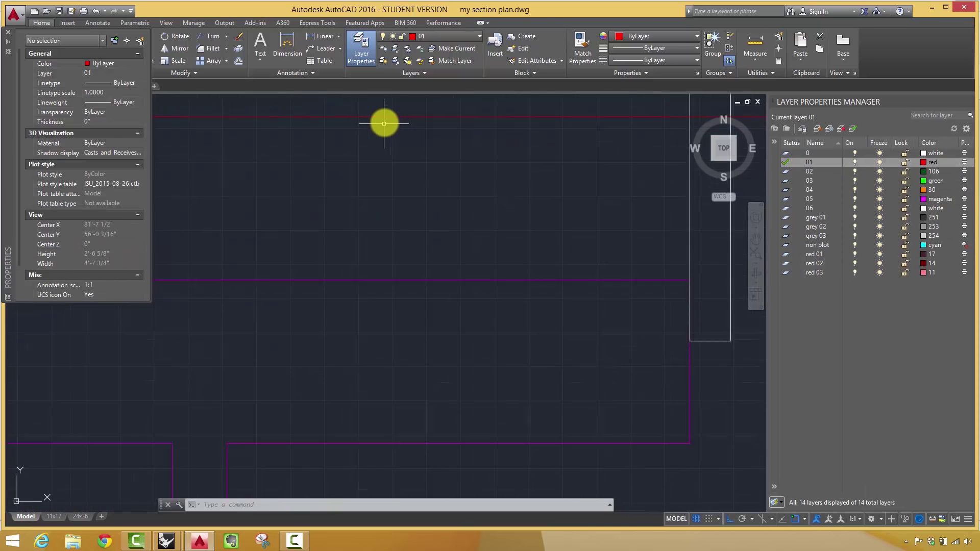
{"action": "scroll", "coordinate": [391, 115], "scroll_direction": "down", "scroll_amount": 10}
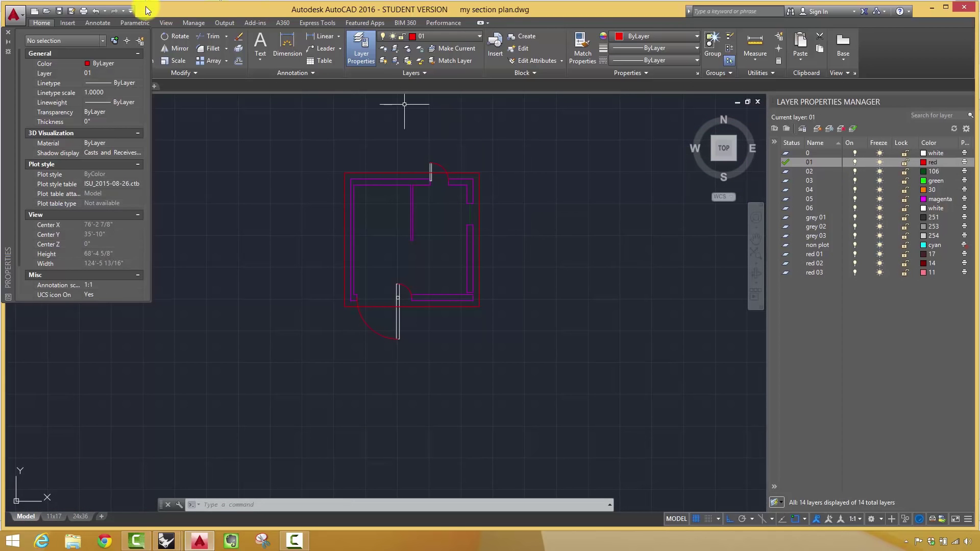
{"action": "middle_click_drag", "start_coordinate": [493, 230], "coordinate": [521, 260]}
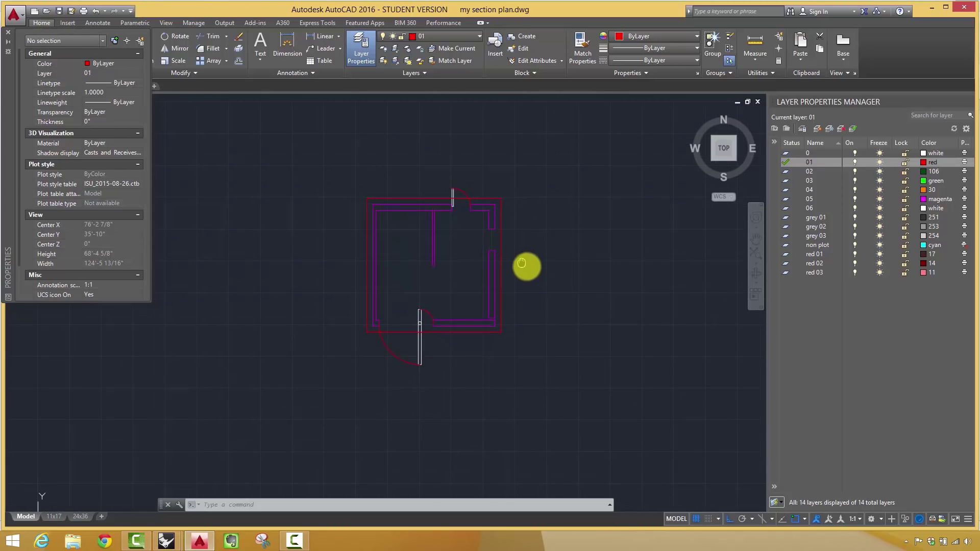
{"action": "left_click", "coordinate": [56, 516]}
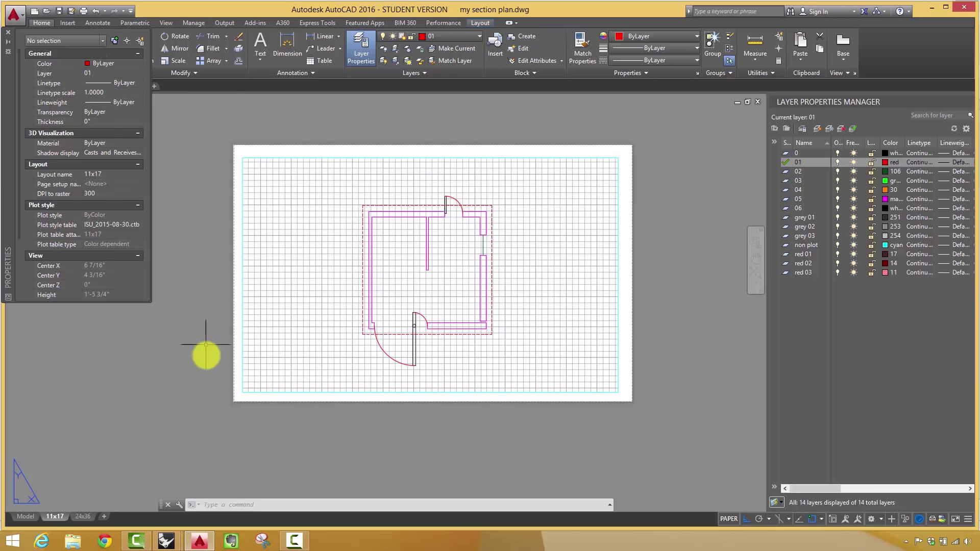
In model space, move the small pivot circle on the large lower door to layer grey 01.
{"action": "left_click", "coordinate": [24, 516]}
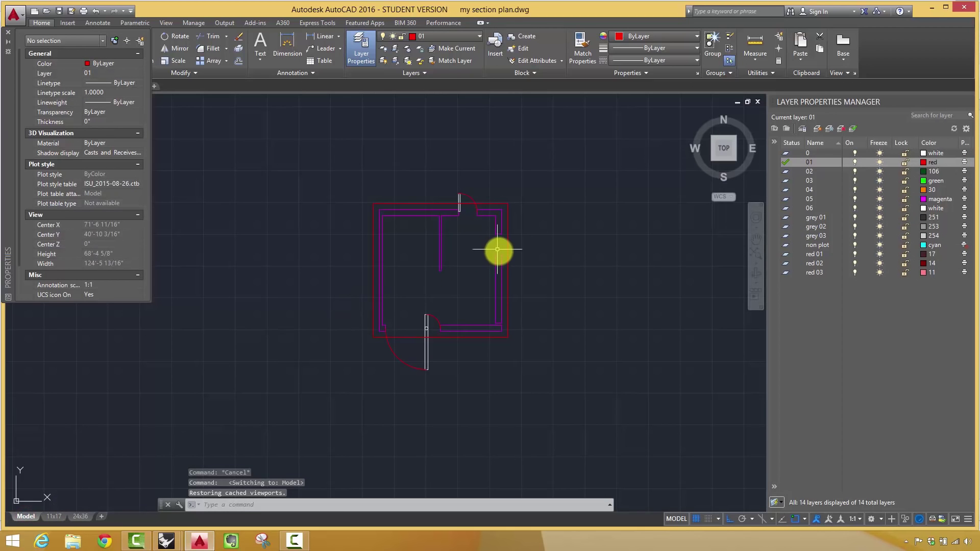
{"action": "scroll", "coordinate": [473, 256], "scroll_direction": "up", "scroll_amount": 2}
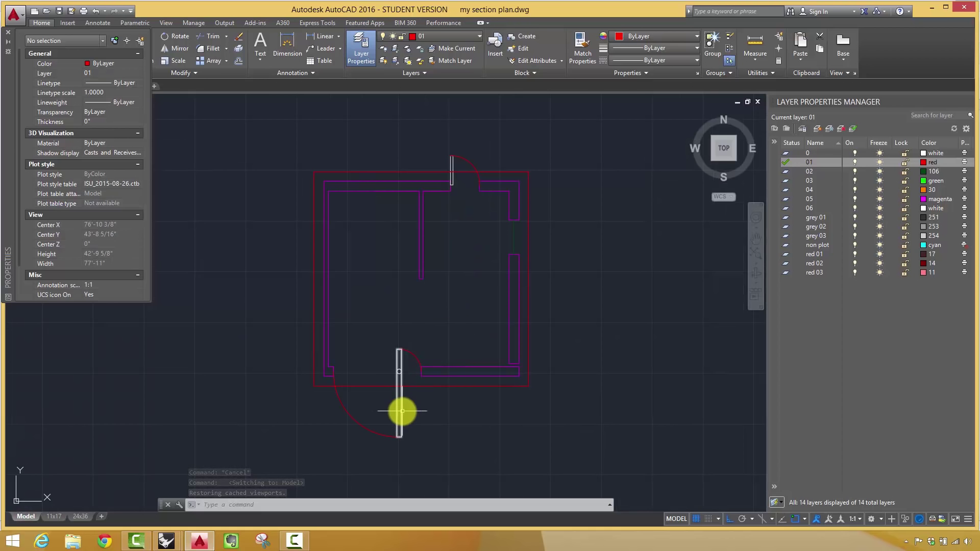
{"action": "middle_click_drag", "start_coordinate": [445, 339], "coordinate": [458, 424]}
{"action": "scroll", "coordinate": [453, 350], "scroll_direction": "up", "scroll_amount": 2}
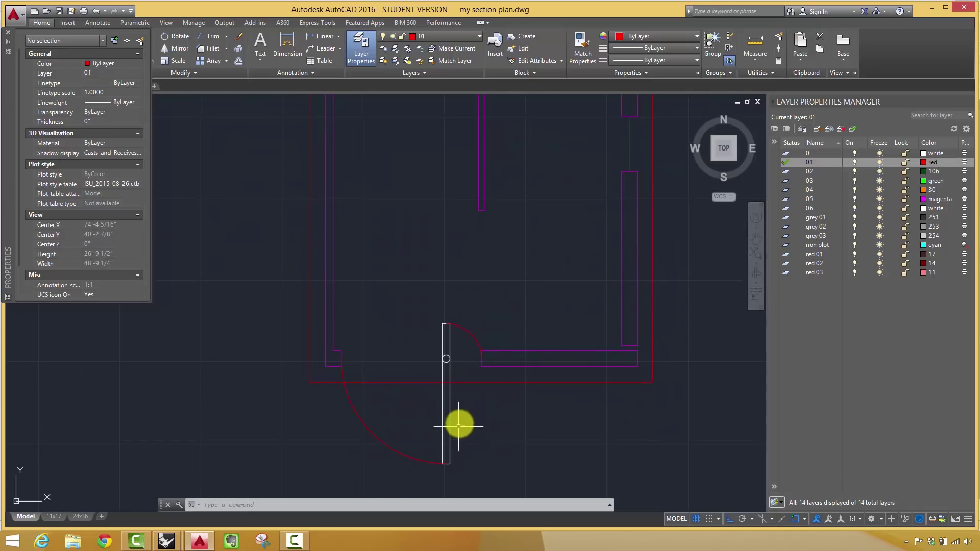
{"action": "left_click", "coordinate": [448, 364]}
{"action": "scroll", "coordinate": [454, 376], "scroll_direction": "up", "scroll_amount": 6}
{"action": "scroll", "coordinate": [433, 366], "scroll_direction": "down", "scroll_amount": 4}
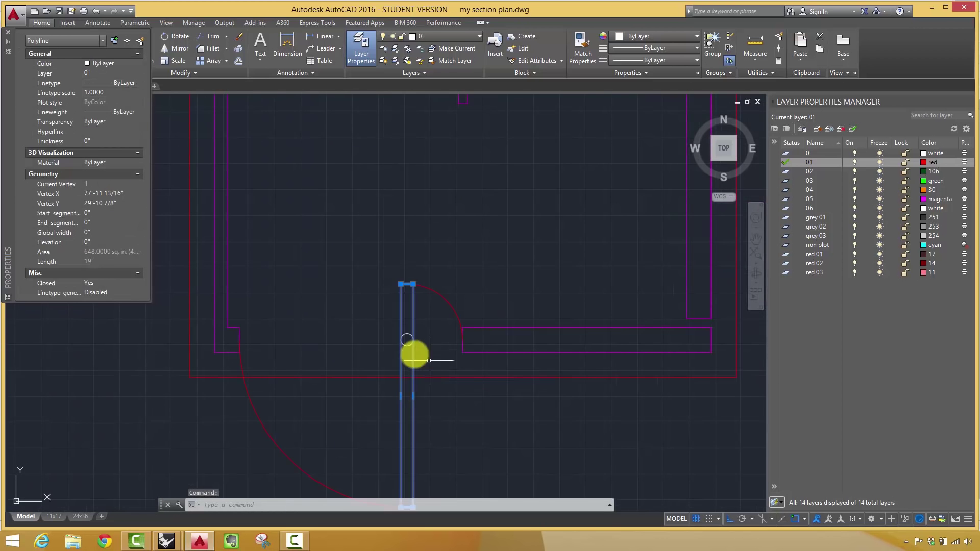
{"action": "key", "text": "Escape"}
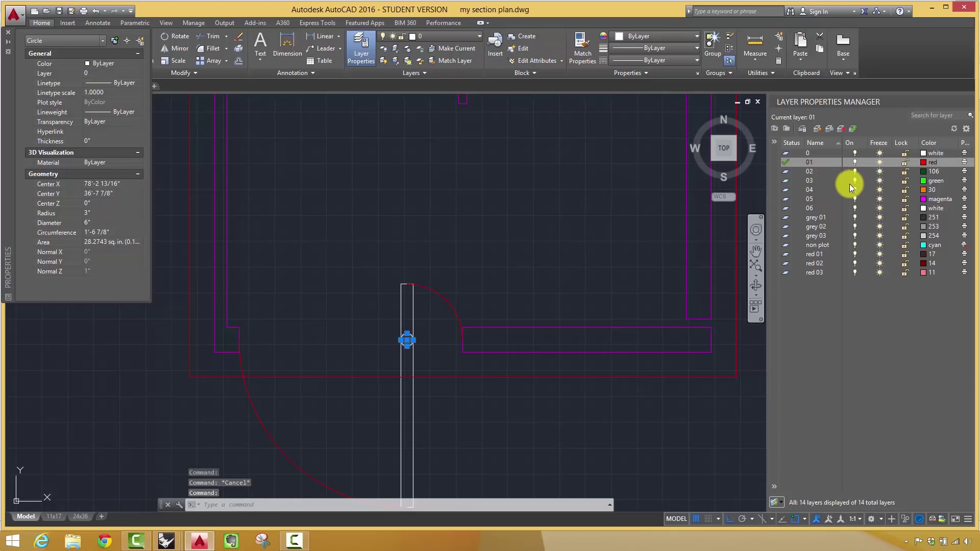
{"action": "left_click", "coordinate": [442, 36]}
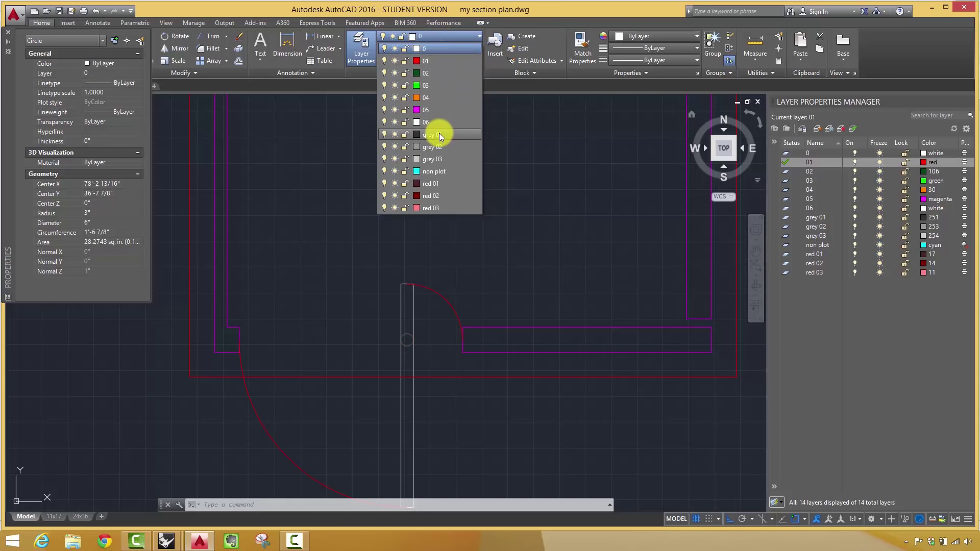
{"action": "key", "text": "Escape"}
{"action": "key", "text": "Escape"}
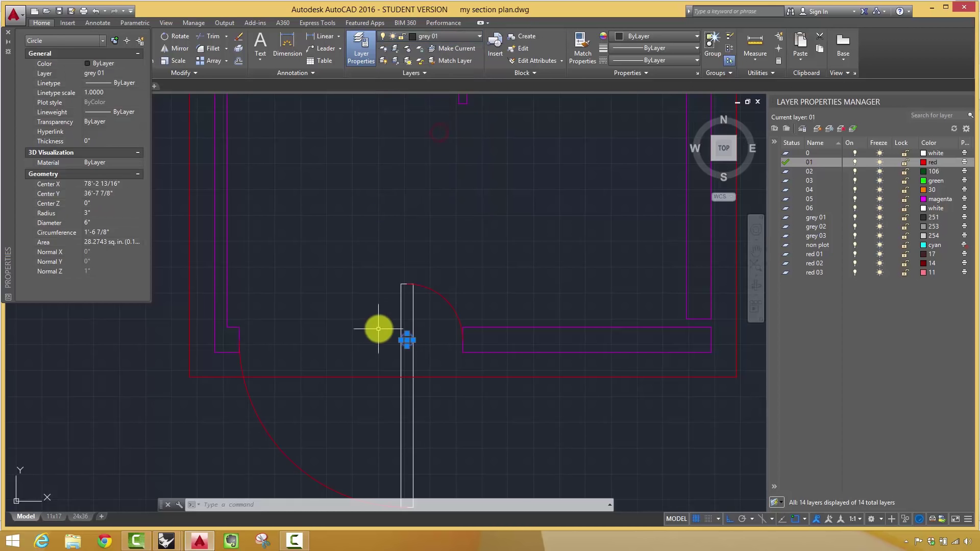
{"action": "scroll", "coordinate": [464, 331], "scroll_direction": "down", "scroll_amount": 4}
{"action": "scroll", "coordinate": [449, 334], "scroll_direction": "up", "scroll_amount": 2}
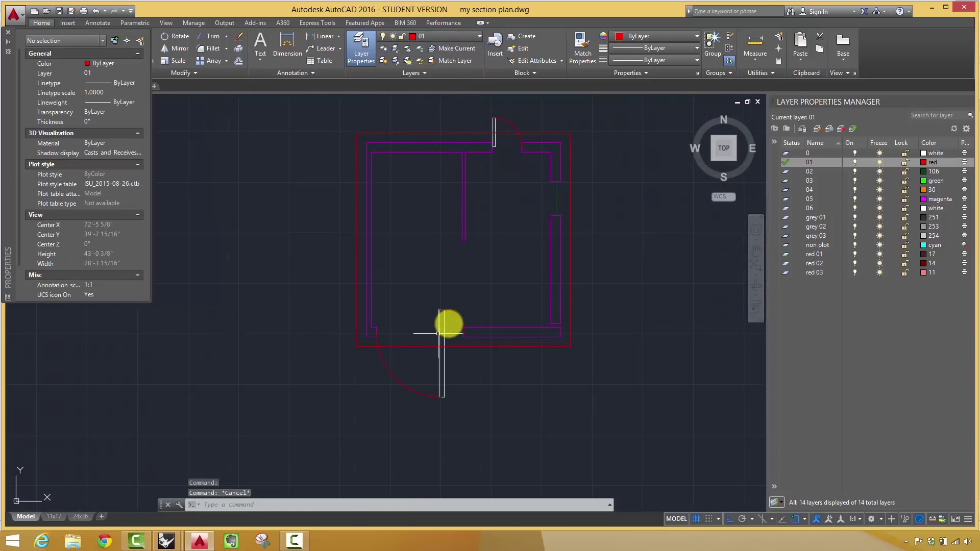
{"action": "scroll", "coordinate": [433, 335], "scroll_direction": "up", "scroll_amount": 2}
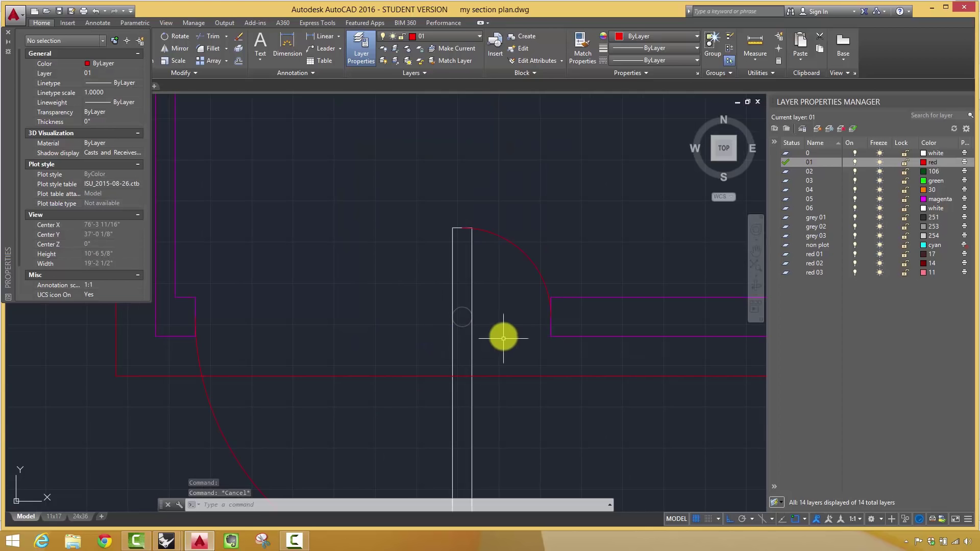
{"action": "scroll", "coordinate": [557, 264], "scroll_direction": "down", "scroll_amount": 1}
{"action": "scroll", "coordinate": [495, 313], "scroll_direction": "down", "scroll_amount": 5}
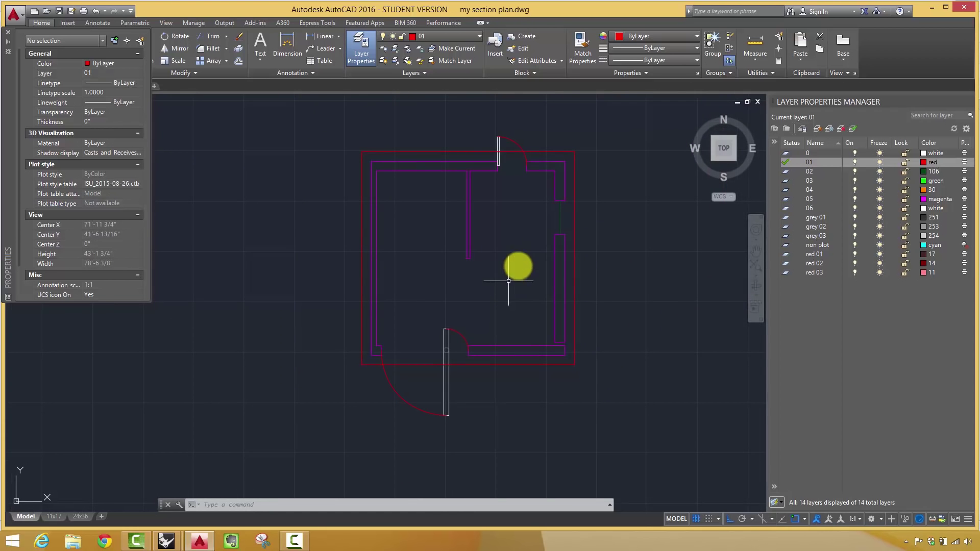
Move the door leaf in the plan's upper wall from layer 0 to layer 03.
{"action": "scroll", "coordinate": [544, 271], "scroll_direction": "up", "scroll_amount": 3}
{"action": "scroll", "coordinate": [463, 260], "scroll_direction": "down", "scroll_amount": 1}
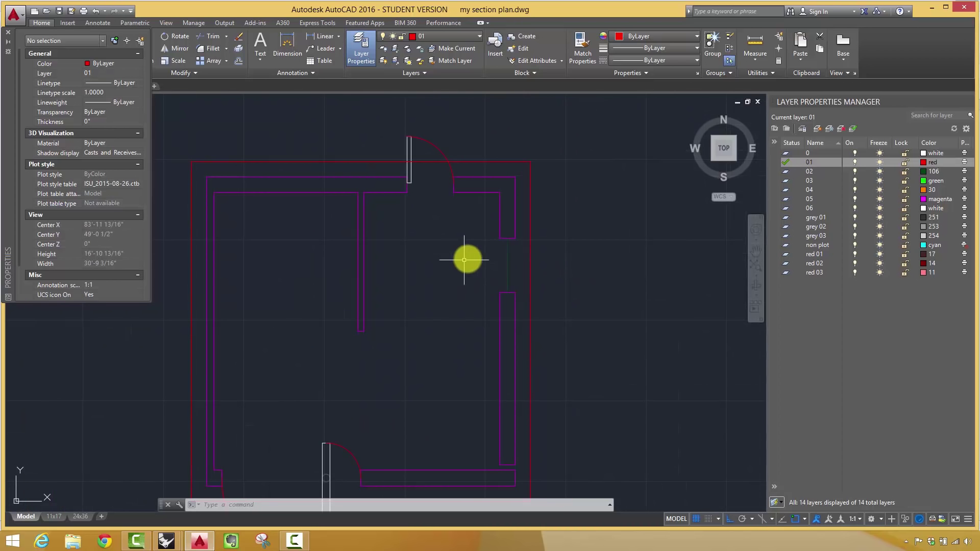
{"action": "middle_click_drag", "start_coordinate": [461, 268], "coordinate": [486, 273]}
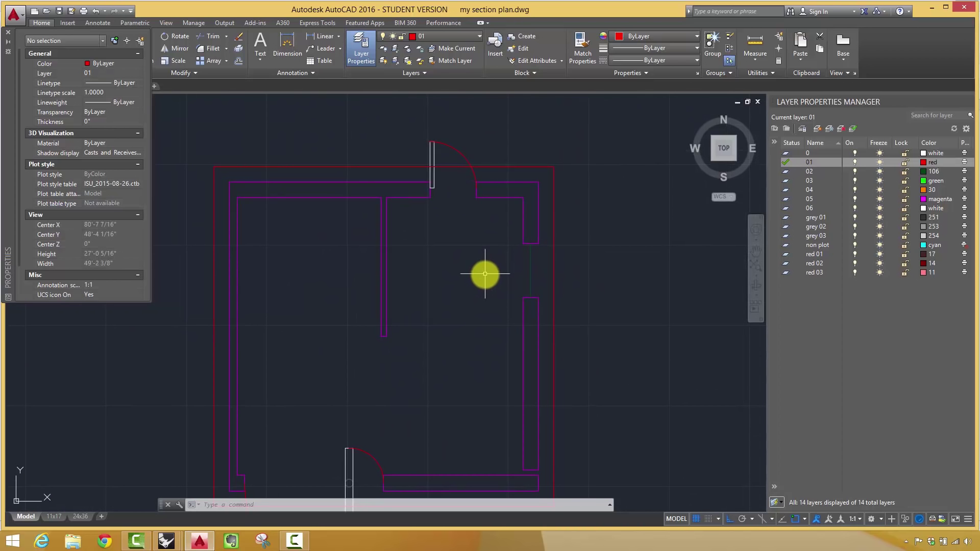
{"action": "left_click_drag", "start_coordinate": [444, 158], "coordinate": [414, 153]}
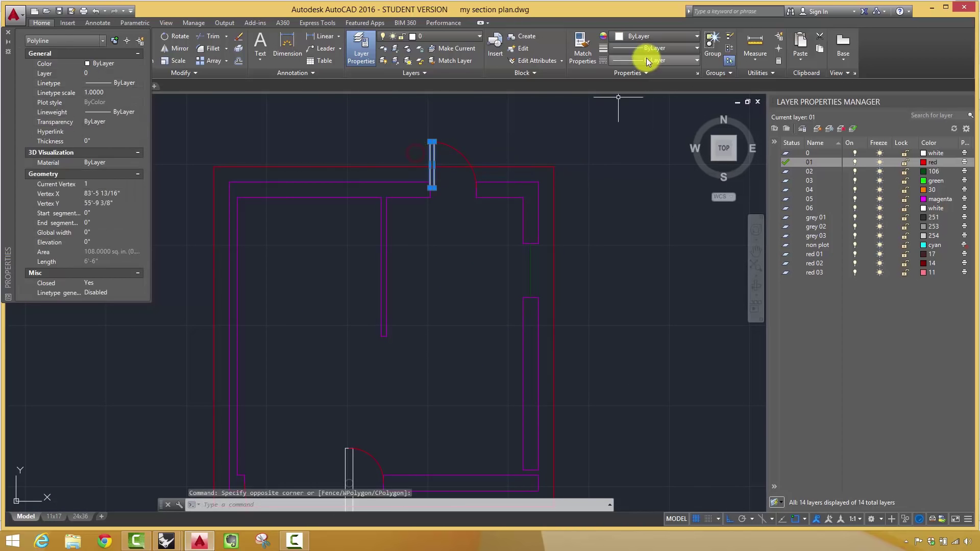
{"action": "left_click", "coordinate": [645, 35]}
{"action": "left_click", "coordinate": [637, 14]}
{"action": "left_click", "coordinate": [432, 36]}
{"action": "left_click", "coordinate": [427, 76]}
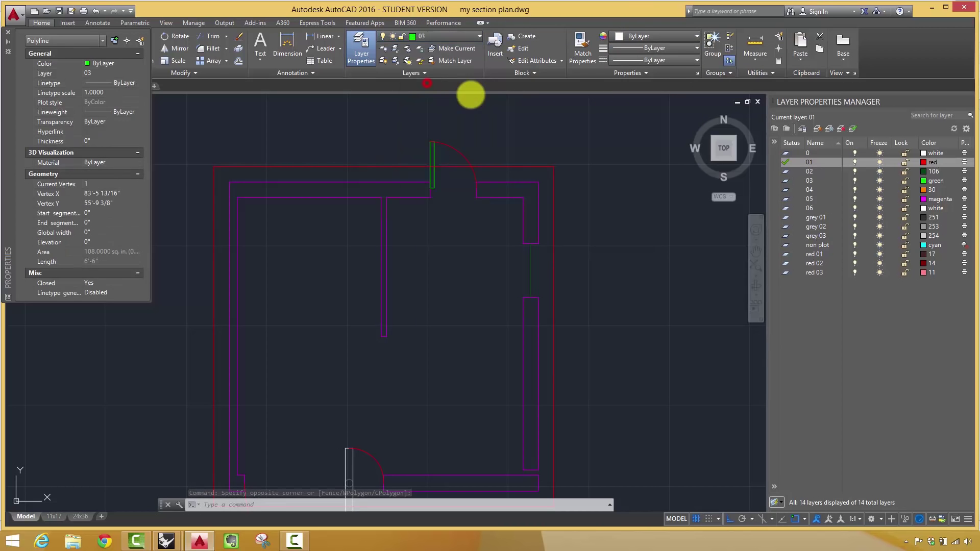
{"action": "key", "text": "Escape"}
Move the leaf of the large pivot door in the lower wall to layer 03.
{"action": "middle_click_drag", "start_coordinate": [449, 322], "coordinate": [444, 262]}
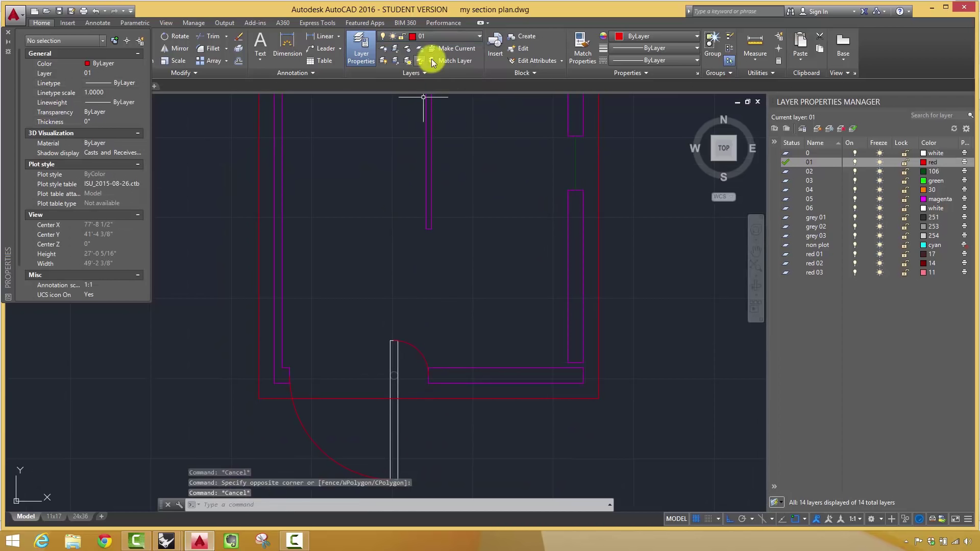
{"action": "middle_click_drag", "start_coordinate": [431, 392], "coordinate": [454, 329]}
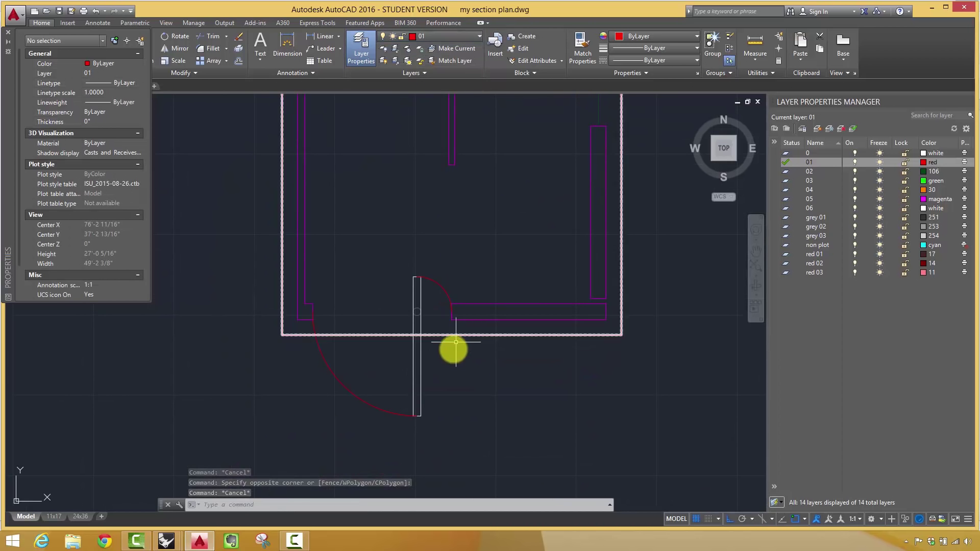
{"action": "left_click", "coordinate": [436, 391]}
{"action": "left_click", "coordinate": [403, 343]}
{"action": "left_click", "coordinate": [428, 36]}
{"action": "left_click", "coordinate": [428, 86]}
{"action": "key", "text": "Escape"}
Bring the upper door's leaf to the front of the draw order, over the end of its swing arc.
{"action": "scroll", "coordinate": [508, 221], "scroll_direction": "down", "scroll_amount": 2}
{"action": "middle_click_drag", "start_coordinate": [507, 221], "coordinate": [497, 280]}
{"action": "middle_click_drag", "start_coordinate": [501, 168], "coordinate": [501, 256]}
{"action": "scroll", "coordinate": [501, 256], "scroll_direction": "up", "scroll_amount": 12}
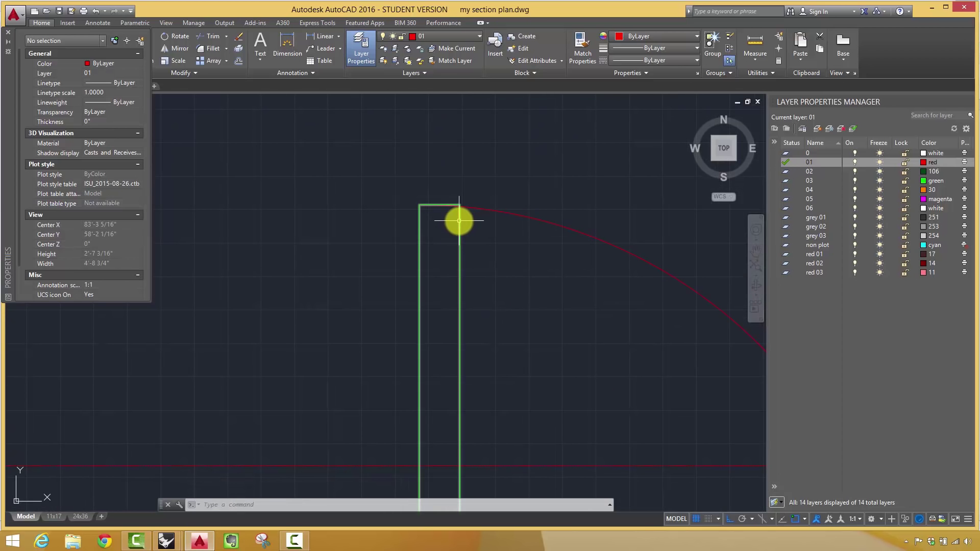
{"action": "left_click", "coordinate": [459, 223]}
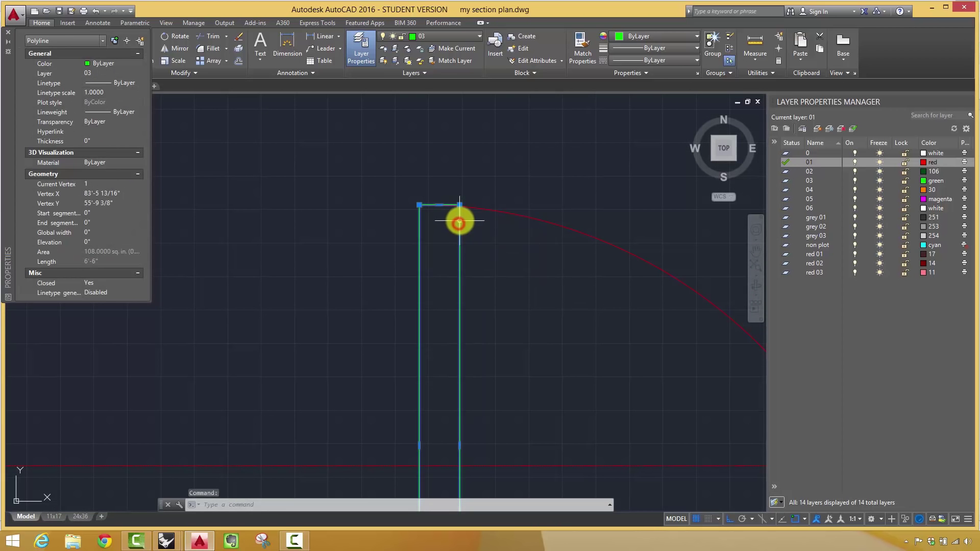
{"action": "key", "text": "Escape"}
{"action": "key", "text": "Escape"}
{"action": "scroll", "coordinate": [475, 221], "scroll_direction": "up", "scroll_amount": 4}
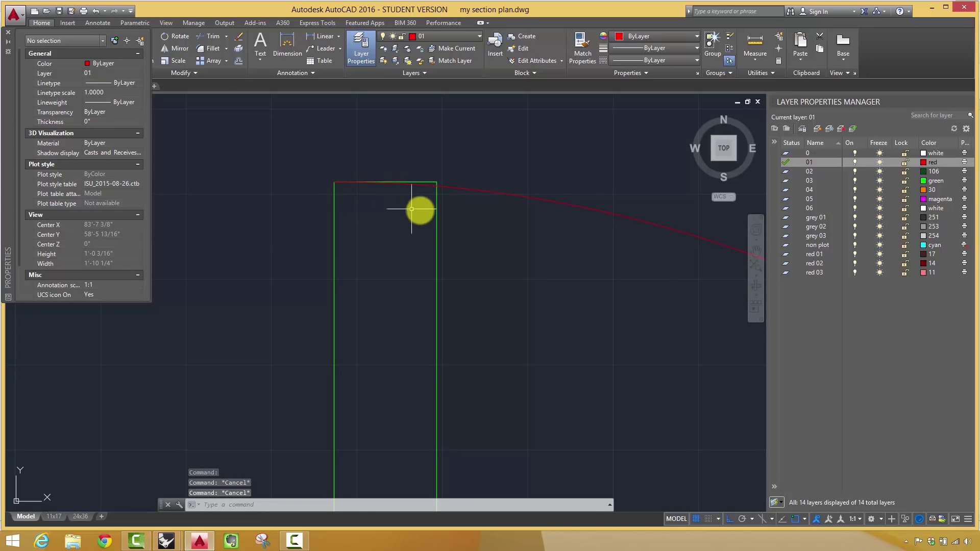
{"action": "key", "text": "Escape"}
{"action": "left_click", "coordinate": [436, 209]}
{"action": "right_click", "coordinate": [437, 209]}
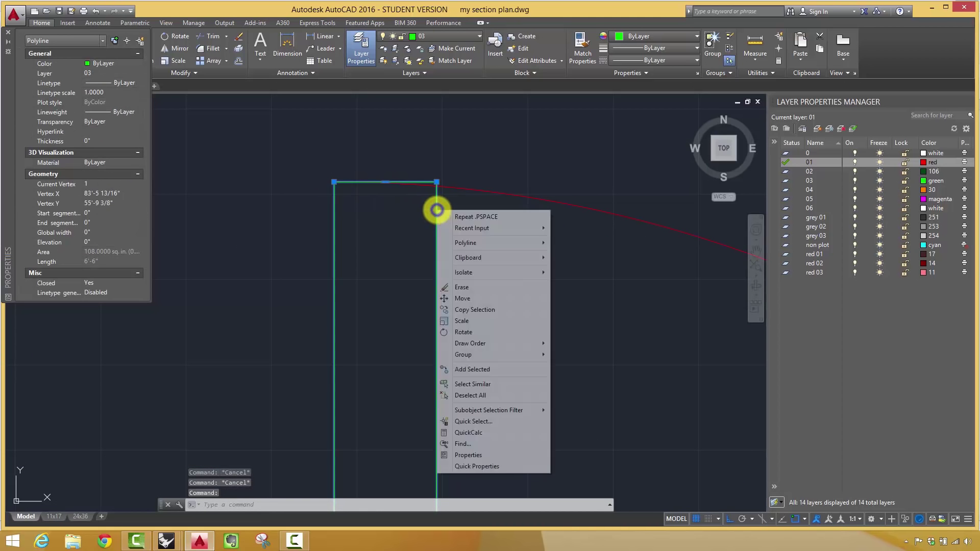
{"action": "mouse_move", "coordinate": [498, 342]}
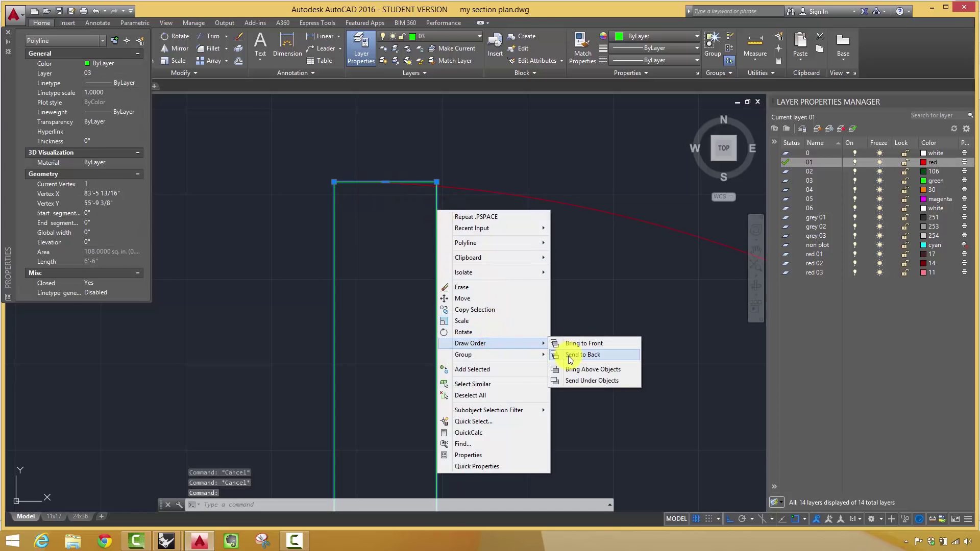
{"action": "left_click", "coordinate": [569, 341]}
{"action": "scroll", "coordinate": [455, 271], "scroll_direction": "down", "scroll_amount": 10}
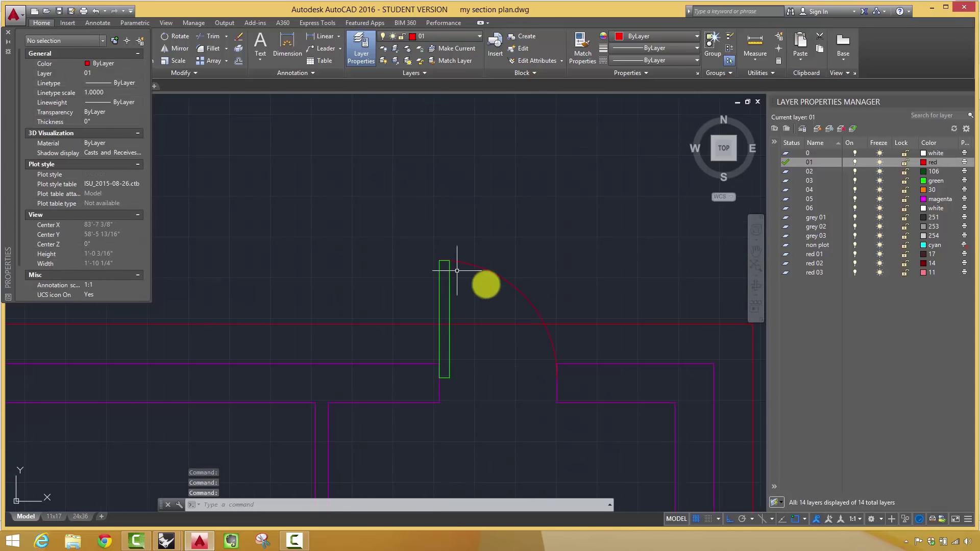
Bring the right jamb line of the upper door opening to the front of the draw order.
{"action": "scroll", "coordinate": [536, 279], "scroll_direction": "up", "scroll_amount": 4}
{"action": "left_click", "coordinate": [531, 276]}
{"action": "right_click", "coordinate": [531, 268]}
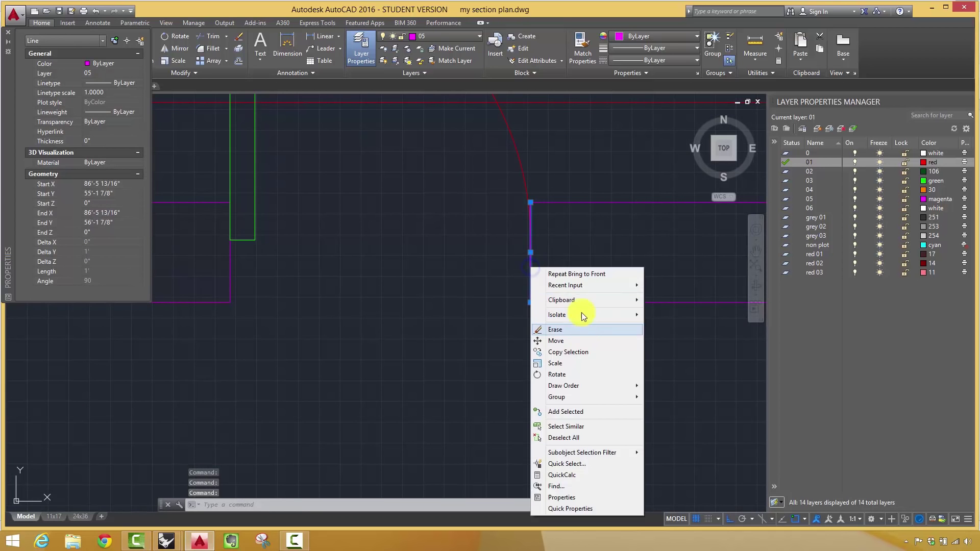
{"action": "mouse_move", "coordinate": [599, 385]}
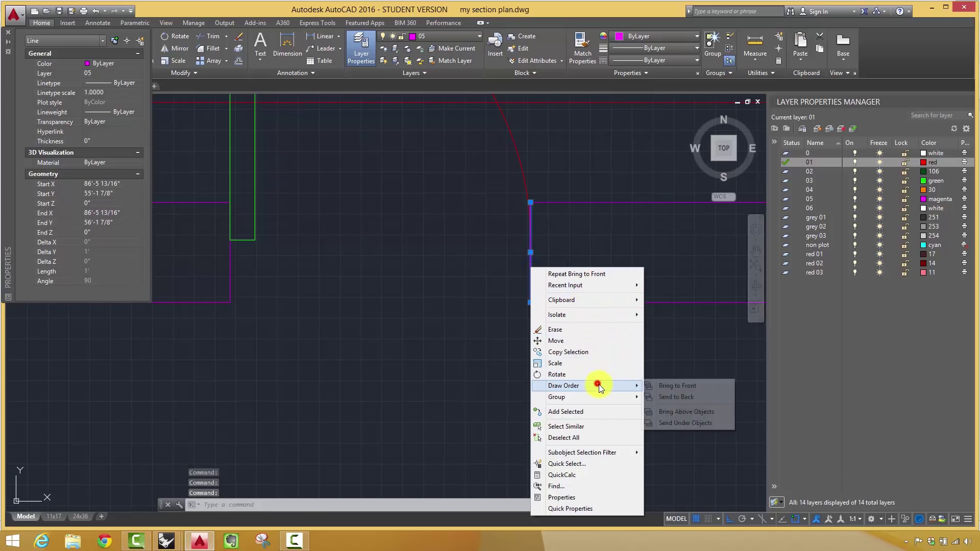
{"action": "left_click", "coordinate": [668, 384]}
Bring the left jamb line of the upper door opening, beside the door leaf, to the front of the draw order.
{"action": "scroll", "coordinate": [514, 291], "scroll_direction": "down", "scroll_amount": 3}
{"action": "scroll", "coordinate": [451, 284], "scroll_direction": "up", "scroll_amount": 5}
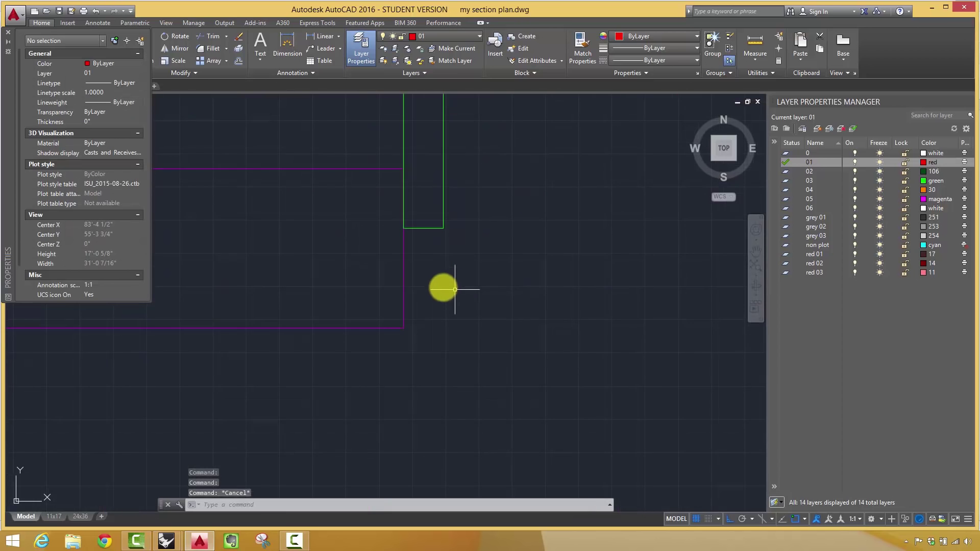
{"action": "left_click", "coordinate": [421, 262]}
{"action": "left_click", "coordinate": [392, 253]}
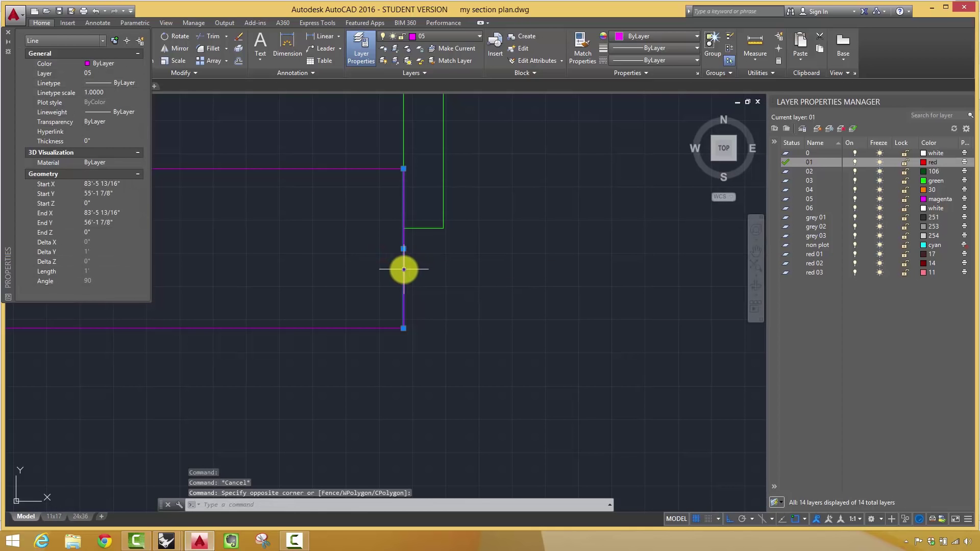
{"action": "right_click", "coordinate": [403, 269]}
{"action": "mouse_move", "coordinate": [486, 388]}
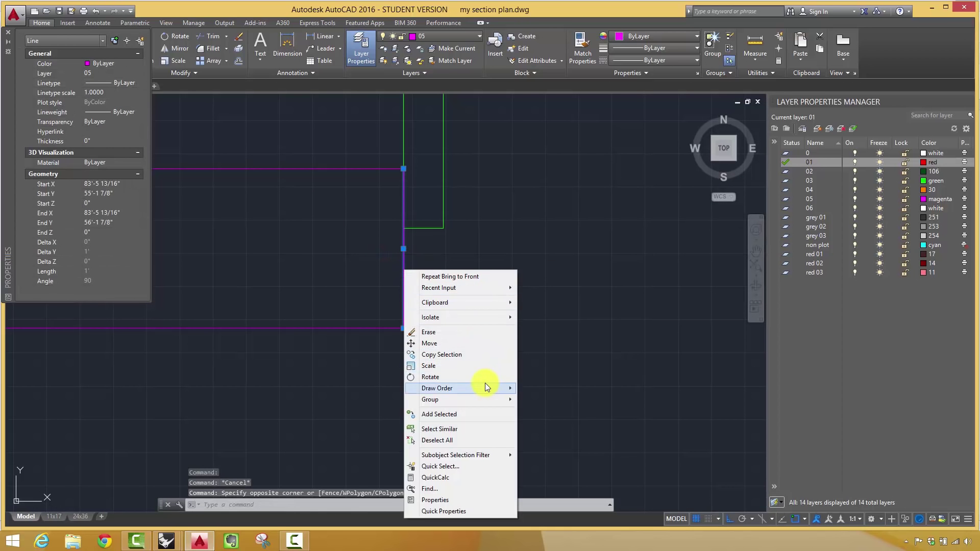
{"action": "left_click", "coordinate": [539, 389]}
{"action": "key", "text": "Escape"}
{"action": "scroll", "coordinate": [496, 294], "scroll_direction": "down", "scroll_amount": 10}
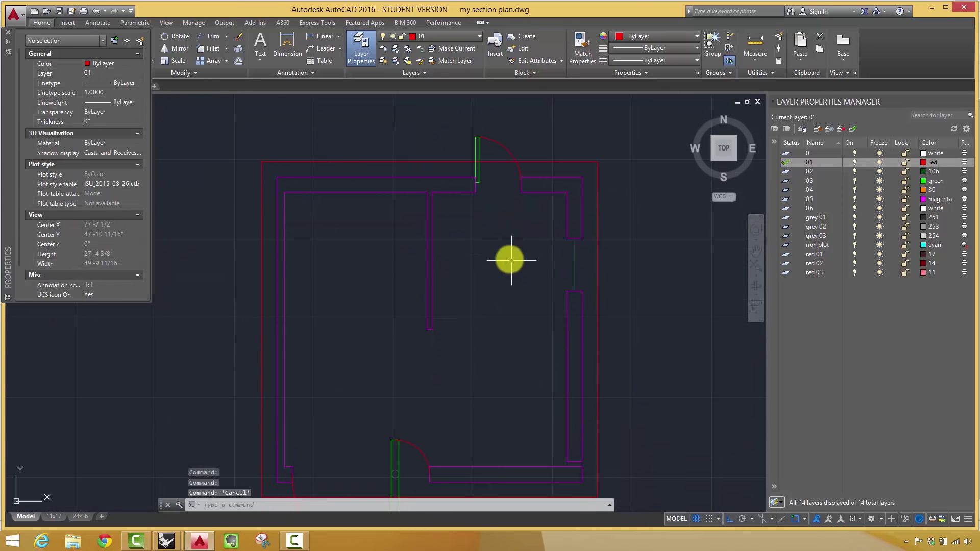
Select the four wall lines around the window opening in the right-hand wall and bring them to the front.
{"action": "scroll", "coordinate": [536, 278], "scroll_direction": "up", "scroll_amount": 3}
{"action": "left_click", "coordinate": [522, 331]}
{"action": "left_click", "coordinate": [515, 228]}
{"action": "right_click", "coordinate": [519, 228]}
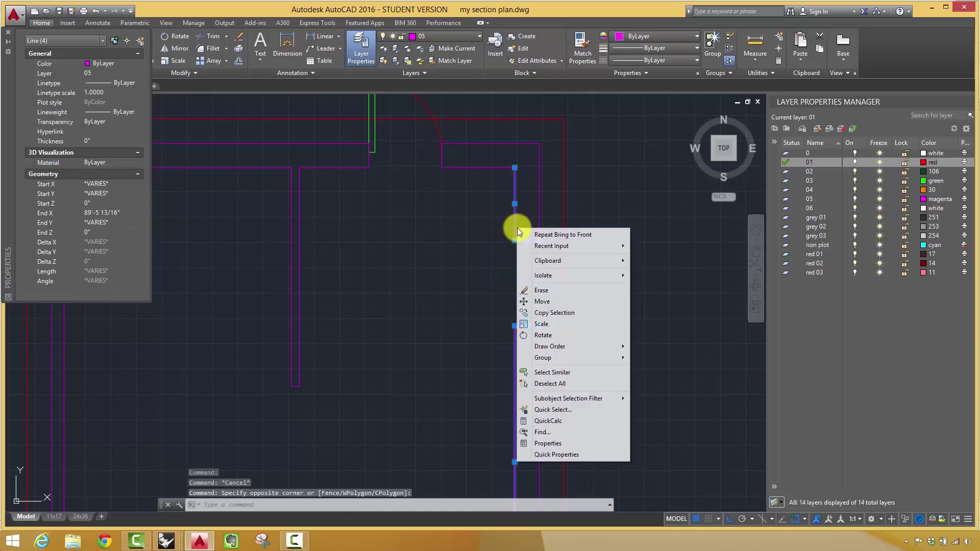
{"action": "mouse_move", "coordinate": [593, 347]}
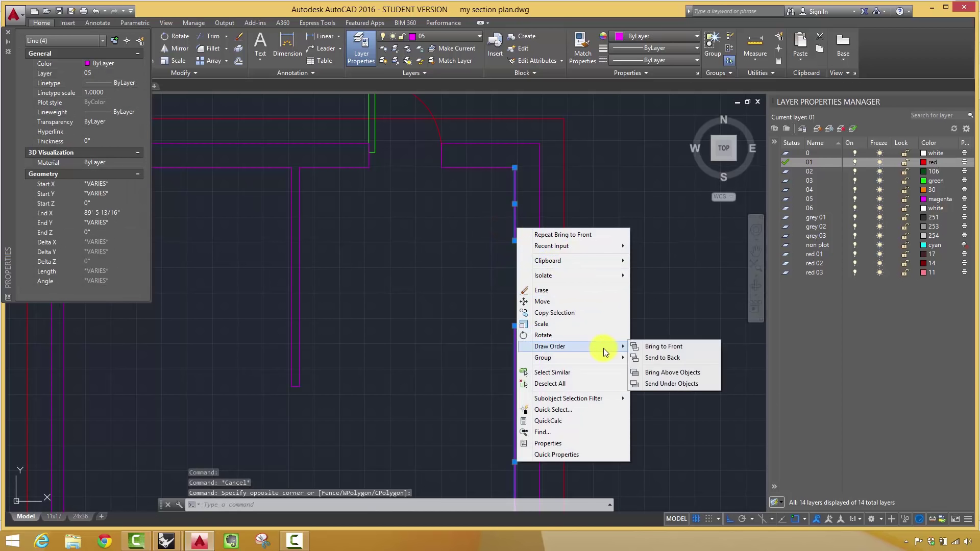
{"action": "left_click", "coordinate": [654, 347]}
{"action": "scroll", "coordinate": [444, 321], "scroll_direction": "down", "scroll_amount": 4}
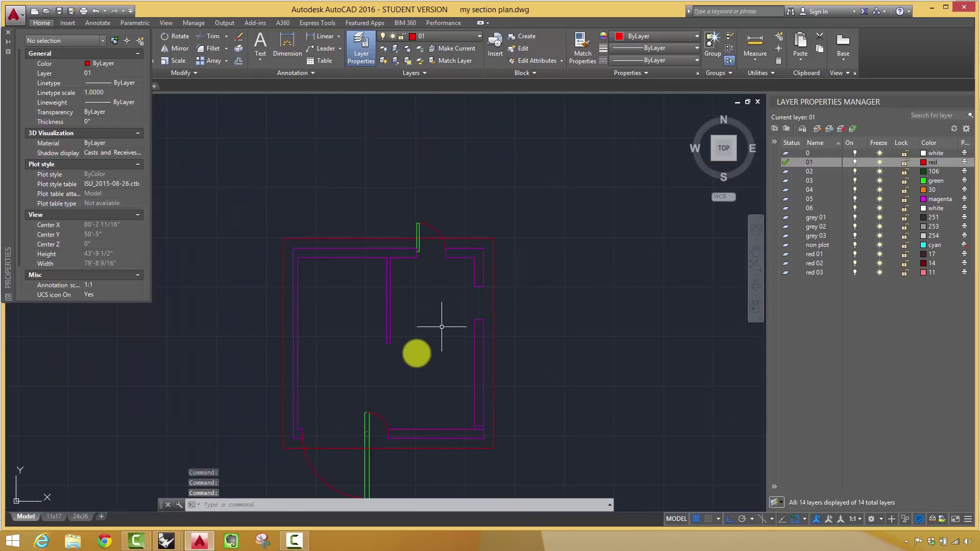
Bring the large lower door's leaf and the wall end lines to the right of its opening to the front.
{"action": "scroll", "coordinate": [429, 342], "scroll_direction": "up", "scroll_amount": 4}
{"action": "left_click", "coordinate": [373, 267]}
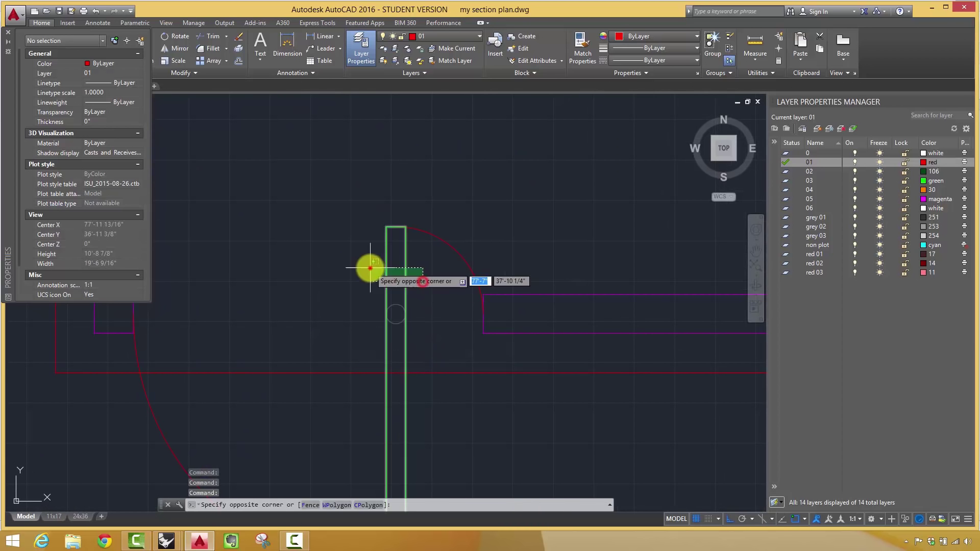
{"action": "left_click", "coordinate": [501, 344]}
{"action": "left_click", "coordinate": [503, 348]}
{"action": "left_click", "coordinate": [468, 327]}
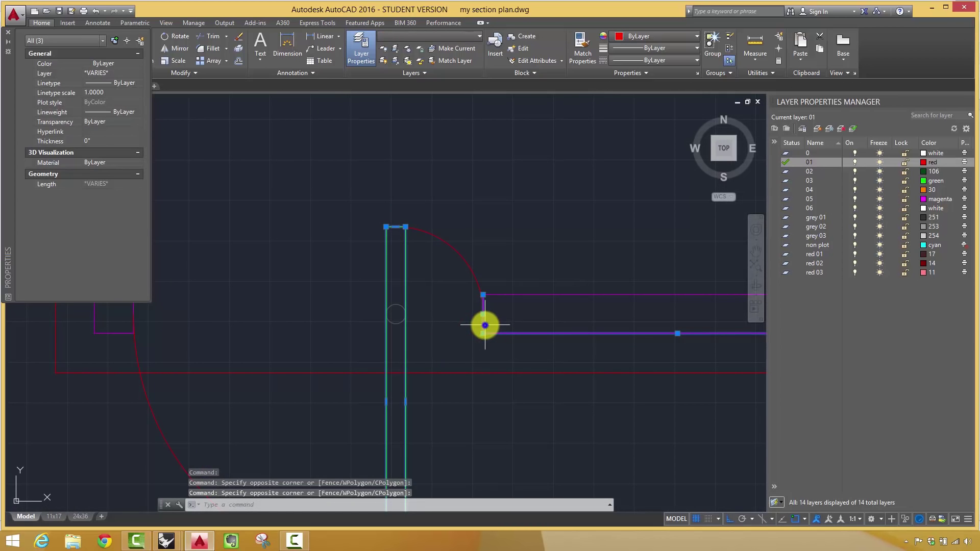
{"action": "right_click", "coordinate": [485, 325]}
{"action": "left_click", "coordinate": [542, 210]}
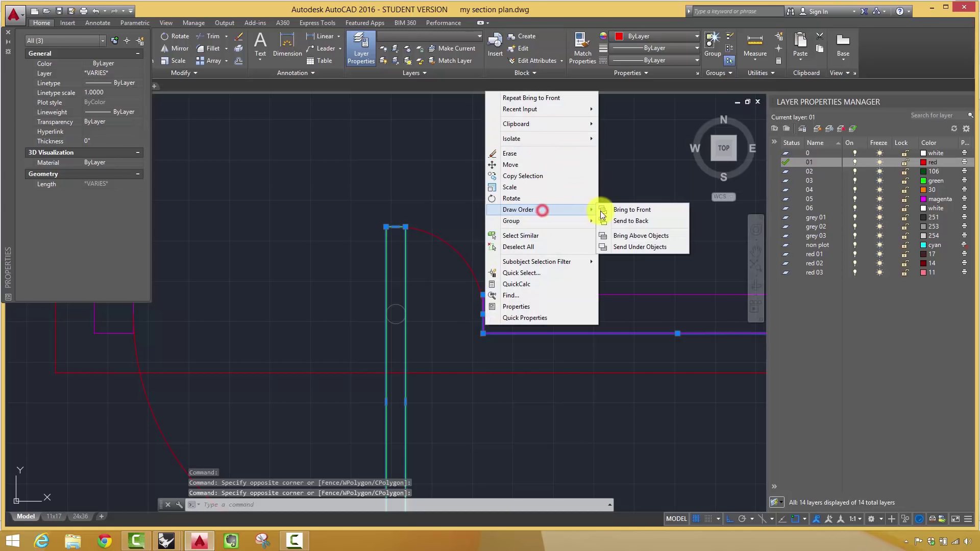
{"action": "left_click", "coordinate": [629, 210]}
{"action": "scroll", "coordinate": [598, 250], "scroll_direction": "down", "scroll_amount": 2}
Bring the three end lines of the short wall stub at the plan's lower-left corner to the front.
{"action": "middle_click_drag", "start_coordinate": [538, 269], "coordinate": [540, 369]}
{"action": "scroll", "coordinate": [357, 286], "scroll_direction": "up", "scroll_amount": 4}
{"action": "left_click", "coordinate": [401, 305]}
{"action": "left_click", "coordinate": [372, 212]}
{"action": "left_click", "coordinate": [416, 245]}
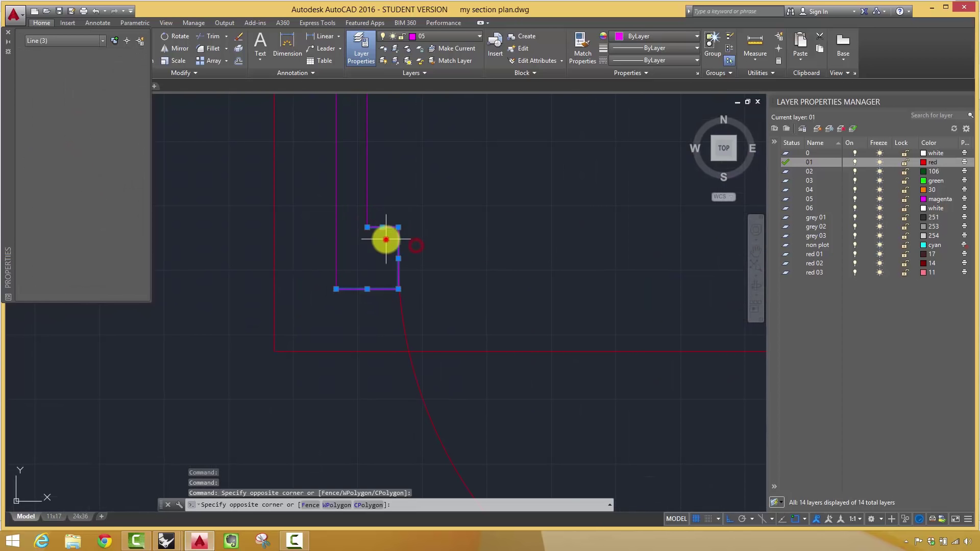
{"action": "left_click", "coordinate": [386, 239]}
{"action": "right_click", "coordinate": [401, 246]}
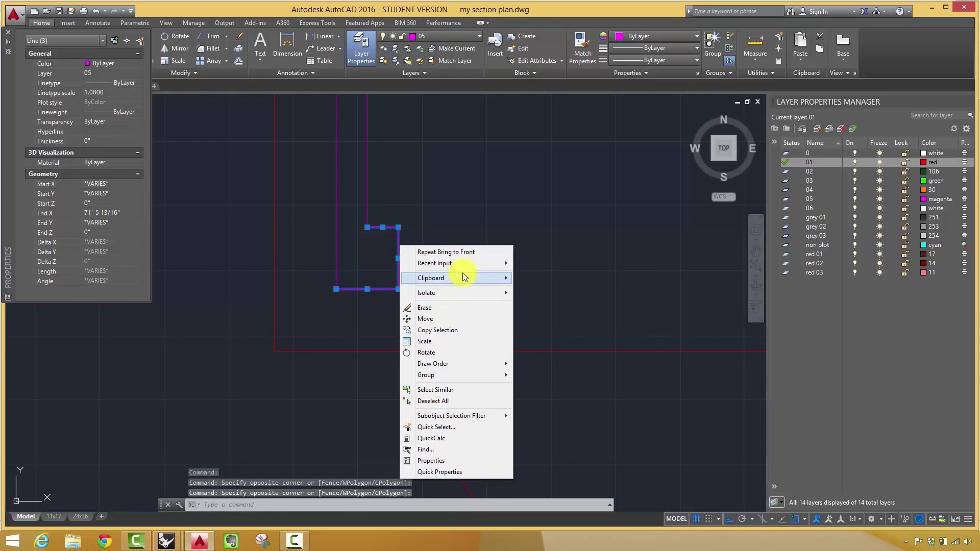
{"action": "left_click", "coordinate": [466, 363]}
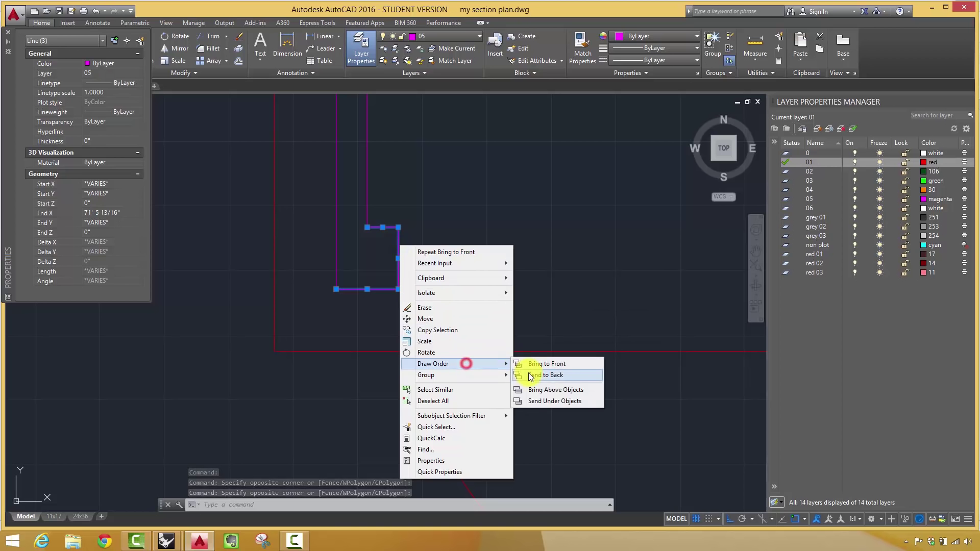
{"action": "left_click", "coordinate": [528, 364]}
{"action": "key", "text": "Escape"}
Preview the 11x17 layout's plot using the AutoCAD PDF (High Quality Print).pc3 plotter and examine the plan's lineweights up close.
{"action": "scroll", "coordinate": [529, 289], "scroll_direction": "down", "scroll_amount": 5}
{"action": "mouse_move", "coordinate": [581, 262]}
{"action": "middle_mouse_down"}
{"action": "mouse_move", "coordinate": [451, 329]}
{"action": "mouse_move", "coordinate": [413, 328]}
{"action": "mouse_move", "coordinate": [432, 335]}
{"action": "middle_mouse_up"}
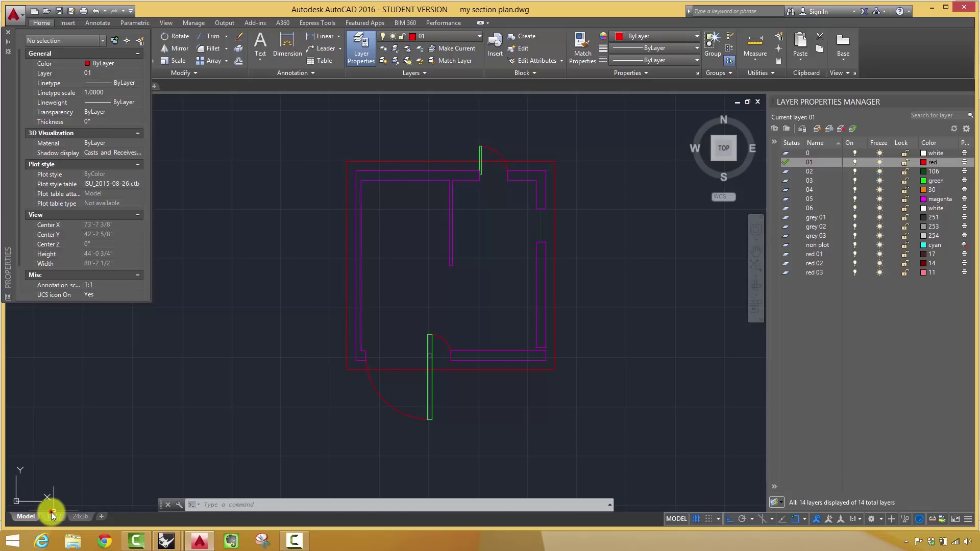
{"action": "left_click", "coordinate": [52, 514]}
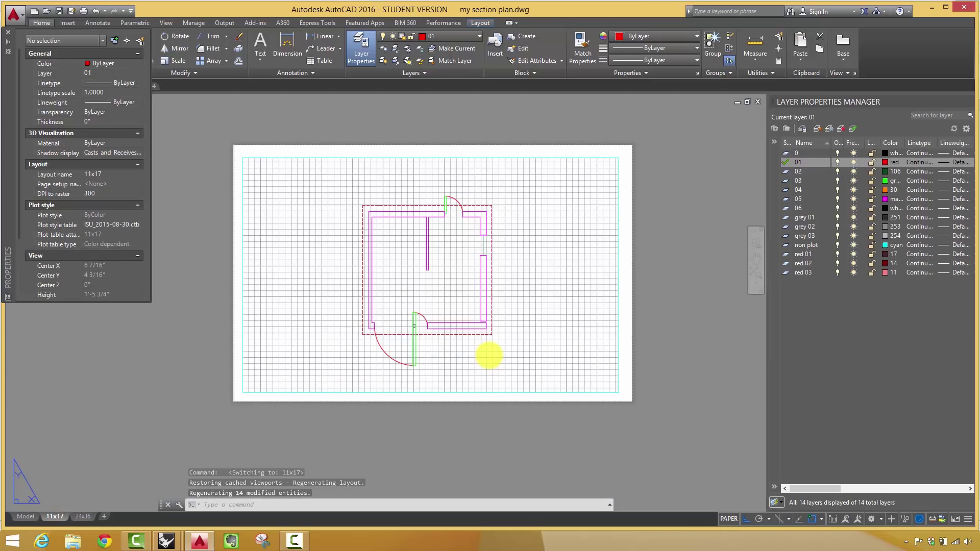
{"action": "key", "text": "ctrl+p"}
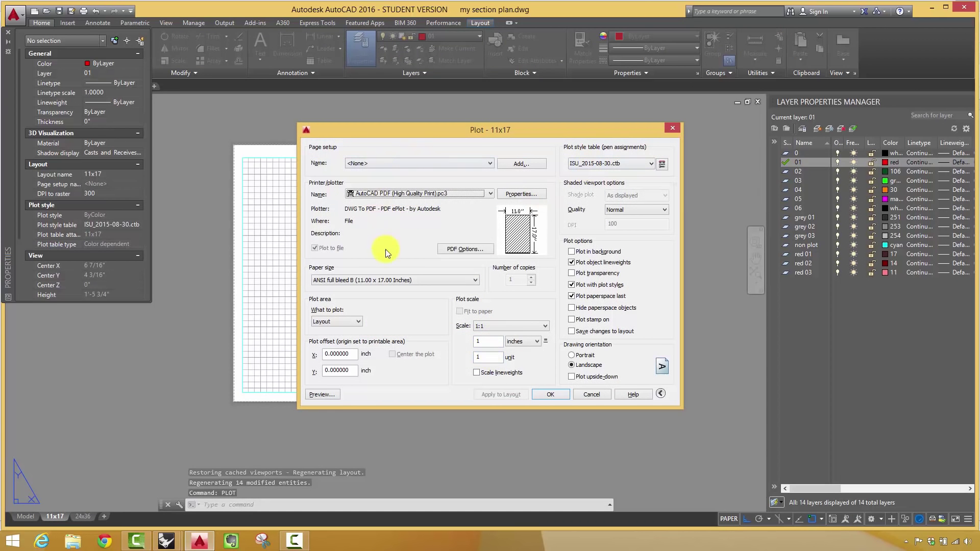
{"action": "left_click", "coordinate": [379, 165]}
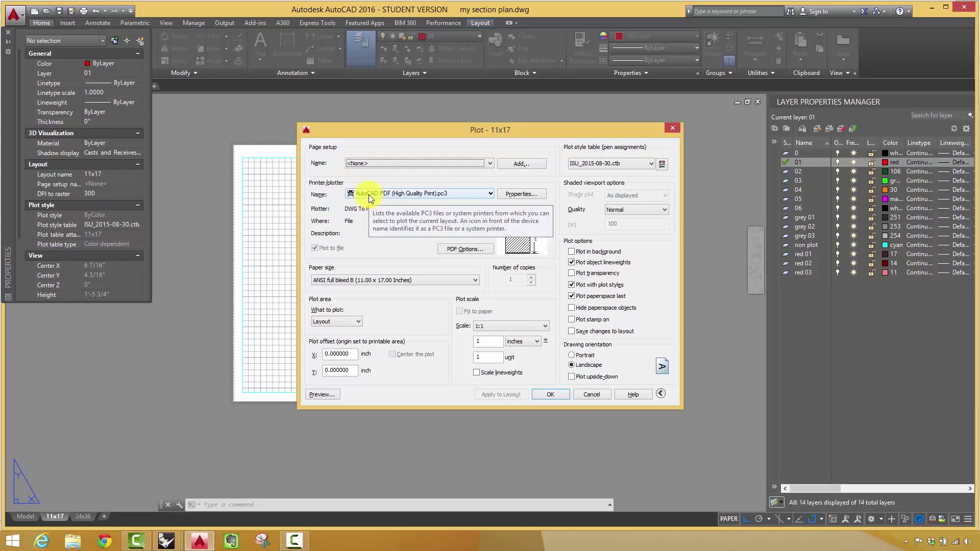
{"action": "left_click", "coordinate": [383, 194]}
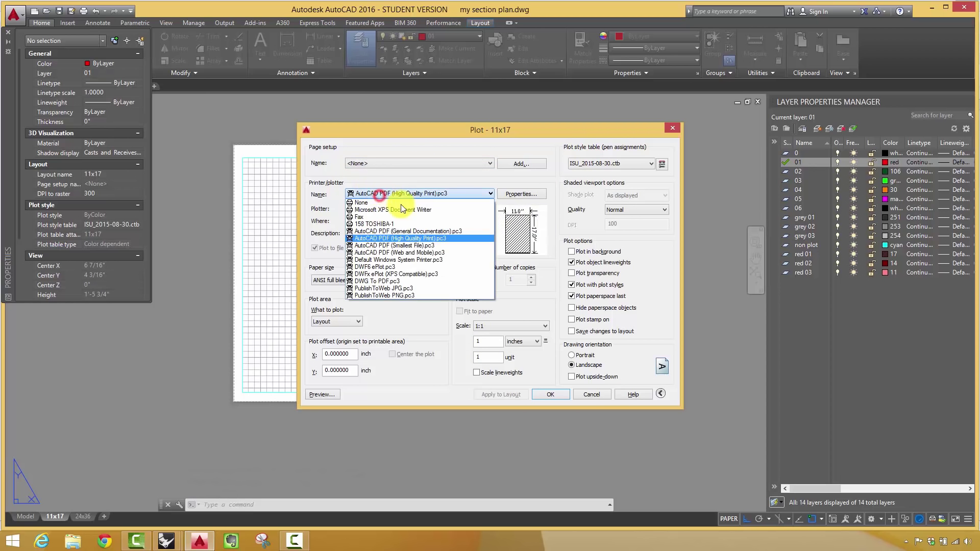
{"action": "left_click", "coordinate": [389, 238]}
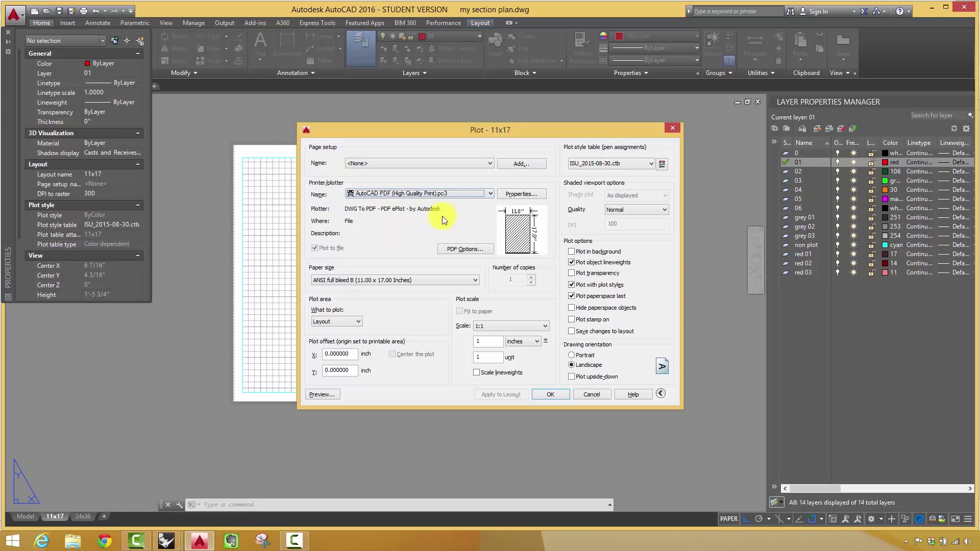
{"action": "left_click", "coordinate": [320, 396]}
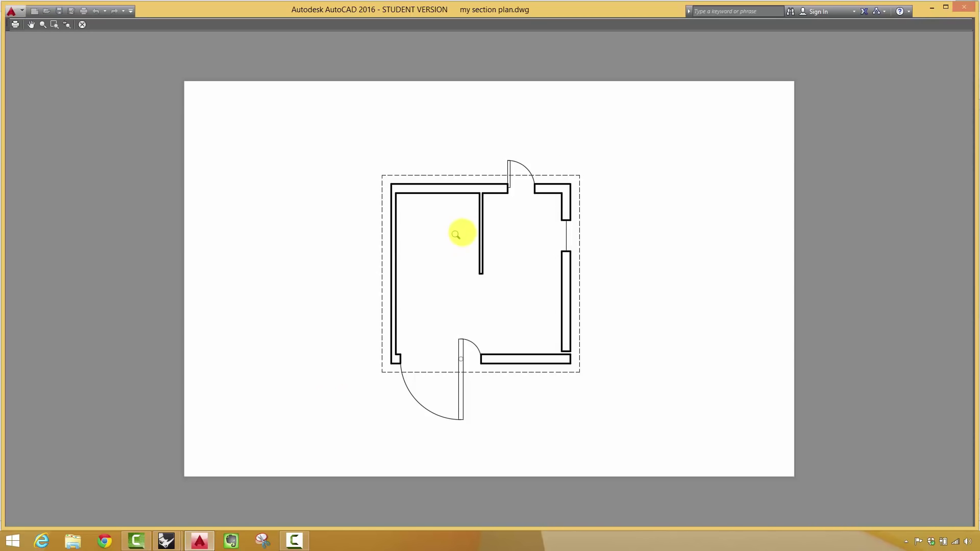
{"action": "left_click_drag", "start_coordinate": [476, 262], "coordinate": [457, 189]}
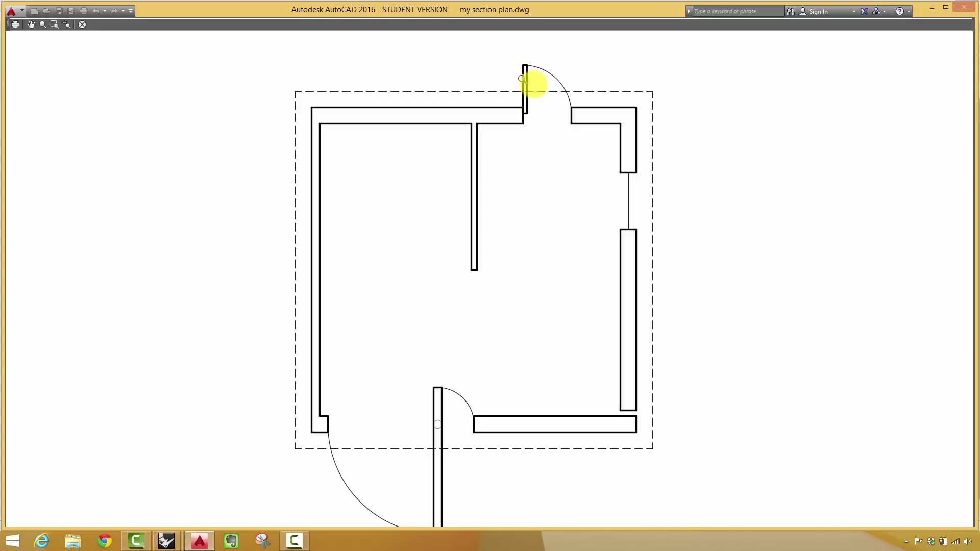
Examine the lineweights of the upper door and right-hand wall in the plot preview, and leave without plotting.
{"action": "left_click_drag", "start_coordinate": [658, 229], "coordinate": [531, 115]}
{"action": "left_click_drag", "start_coordinate": [659, 199], "coordinate": [650, 155]}
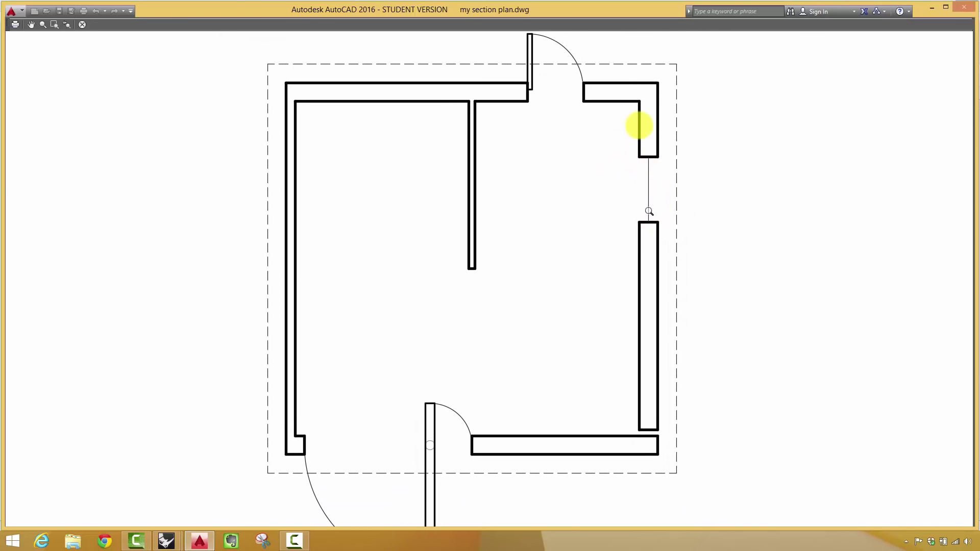
{"action": "left_click", "coordinate": [83, 22]}
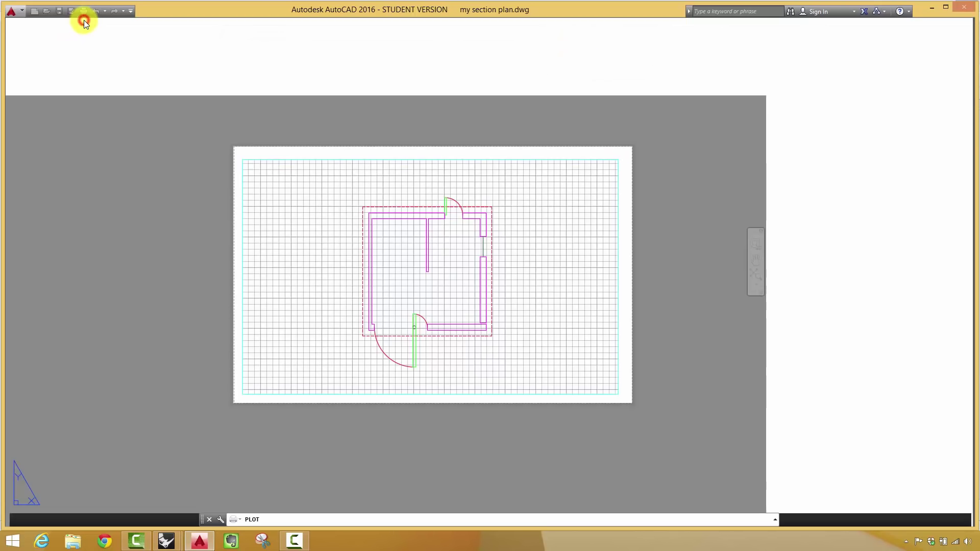
{"action": "left_click", "coordinate": [553, 394]}
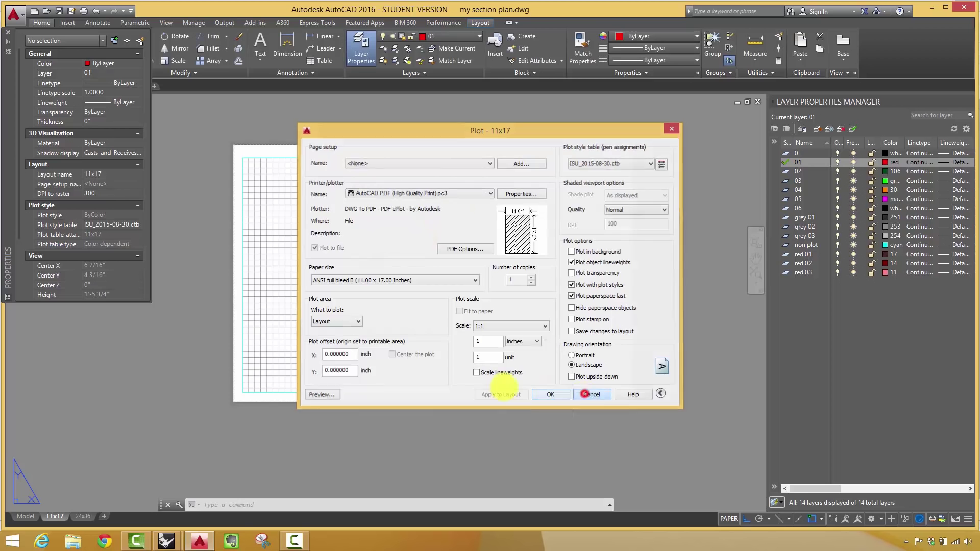
Move the upper door's leaf to layer 02 in model space.
{"action": "left_click", "coordinate": [25, 516]}
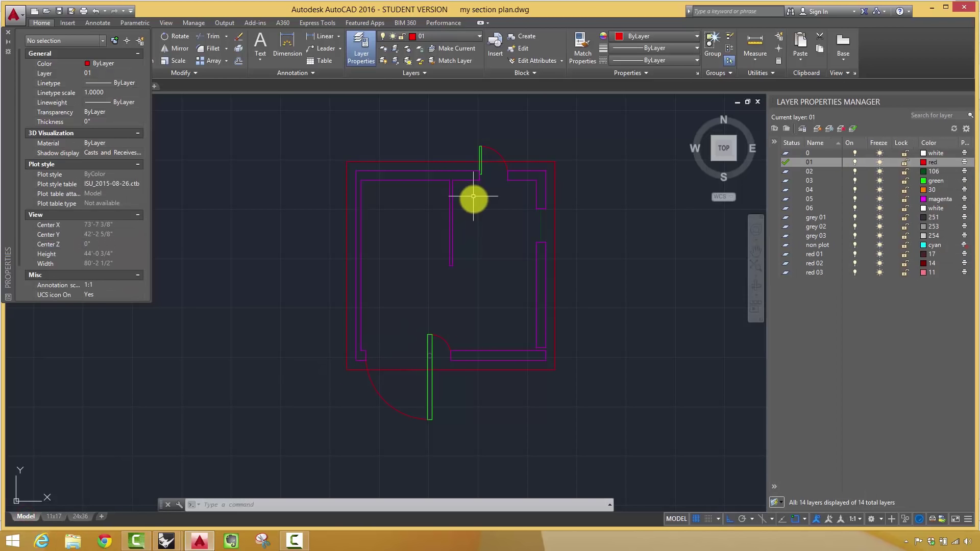
{"action": "middle_click_drag", "start_coordinate": [510, 224], "coordinate": [515, 256]}
{"action": "scroll", "coordinate": [490, 201], "scroll_direction": "up", "scroll_amount": 5}
{"action": "left_click", "coordinate": [477, 166]}
{"action": "left_click", "coordinate": [439, 153]}
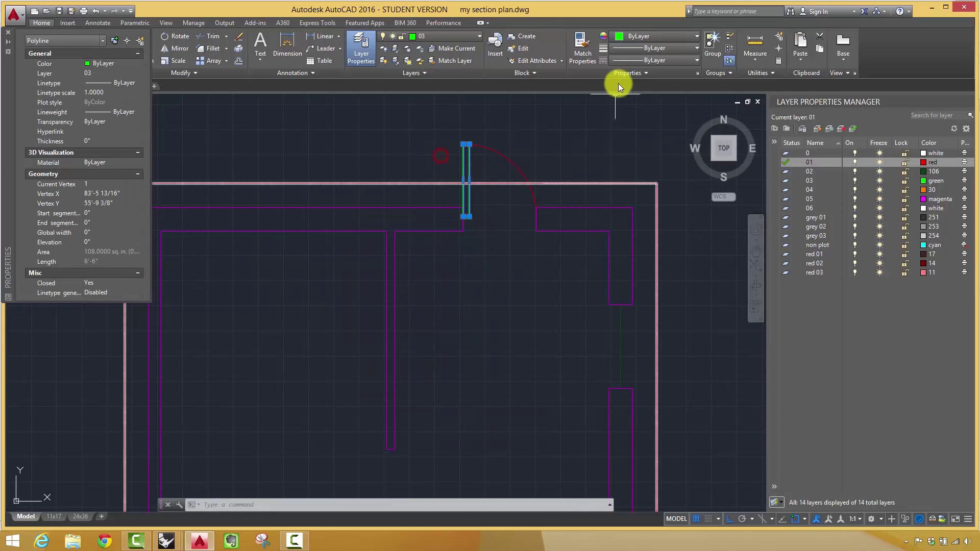
{"action": "left_click", "coordinate": [633, 35]}
{"action": "left_click", "coordinate": [613, 24]}
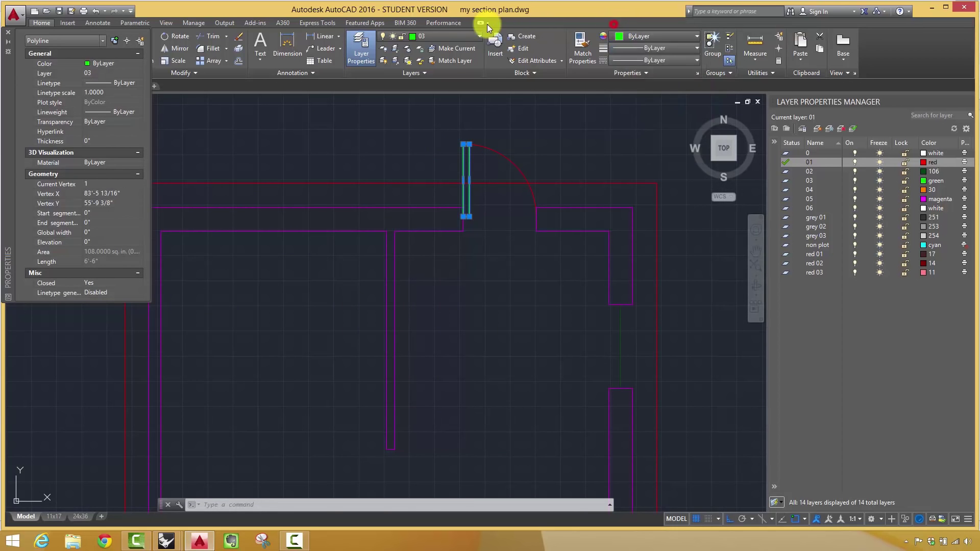
{"action": "left_click", "coordinate": [464, 36]}
{"action": "left_click", "coordinate": [448, 69]}
{"action": "key", "text": "Escape"}
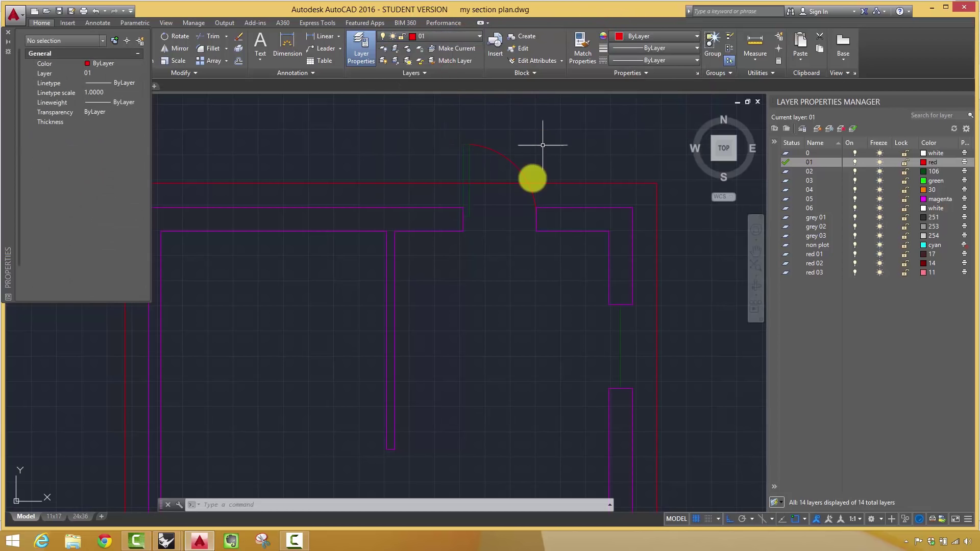
Preview the 11x17 layout's plot again, compare the upper door's lineweight with the walls, and leave without plotting.
{"action": "scroll", "coordinate": [511, 225], "scroll_direction": "down", "scroll_amount": 6}
{"action": "scroll", "coordinate": [424, 341], "scroll_direction": "up", "scroll_amount": 5}
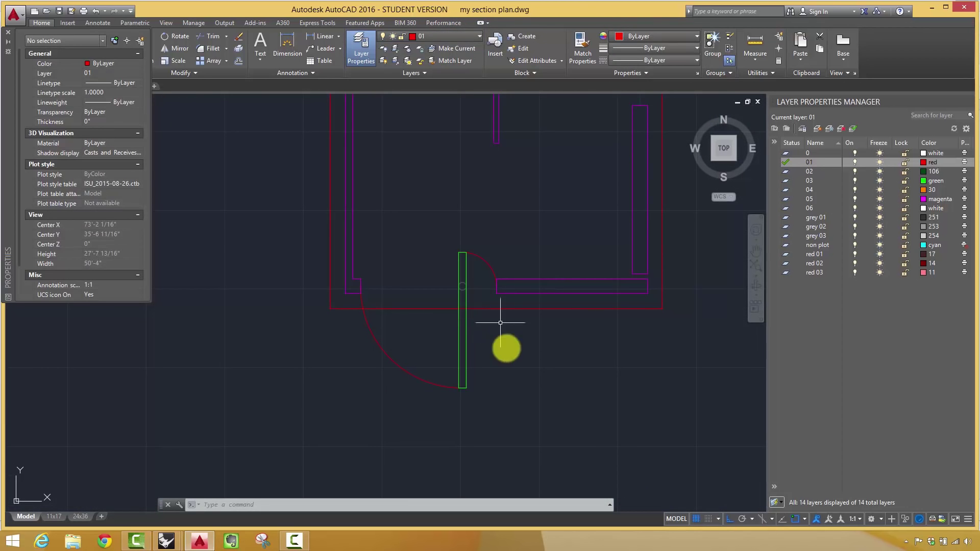
{"action": "scroll", "coordinate": [449, 388], "scroll_direction": "down", "scroll_amount": 4}
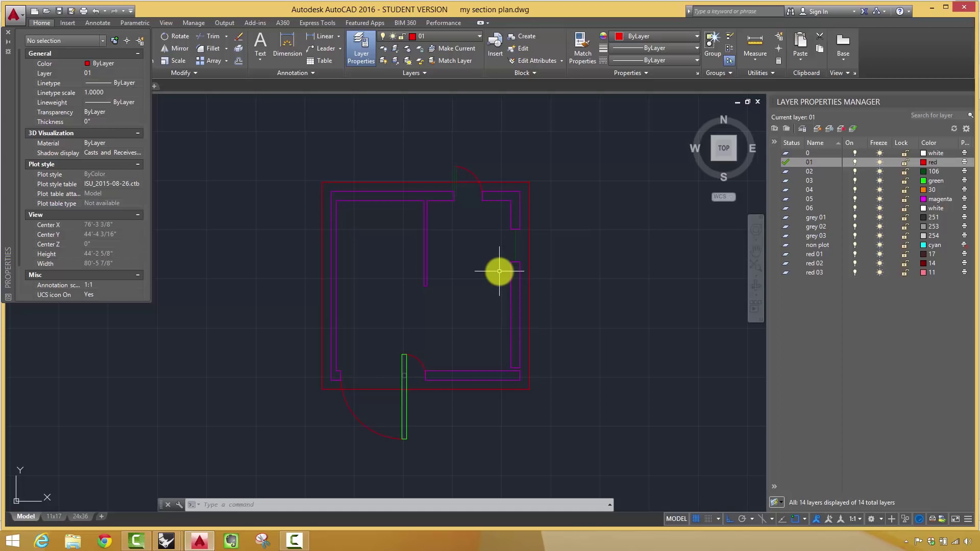
{"action": "middle_click_drag", "start_coordinate": [466, 273], "coordinate": [459, 291]}
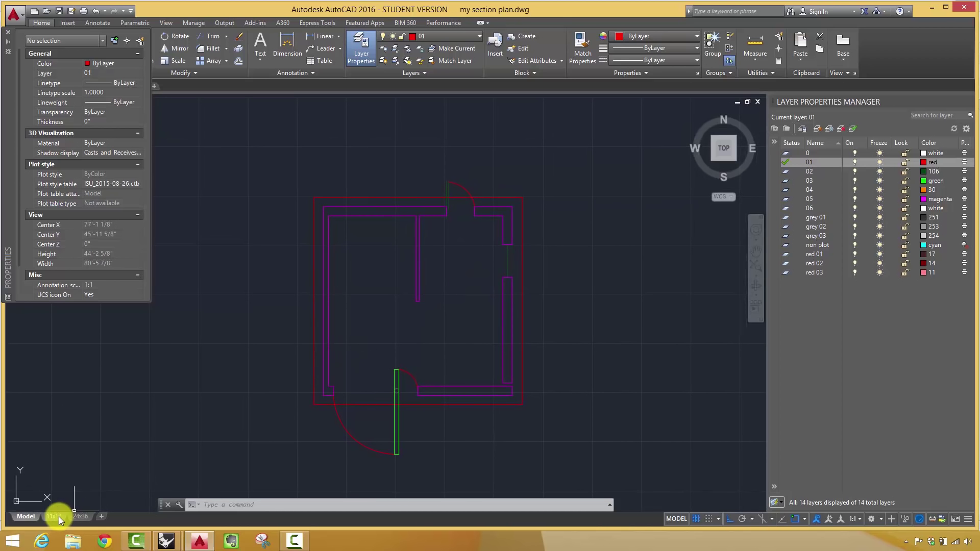
{"action": "left_click", "coordinate": [54, 516]}
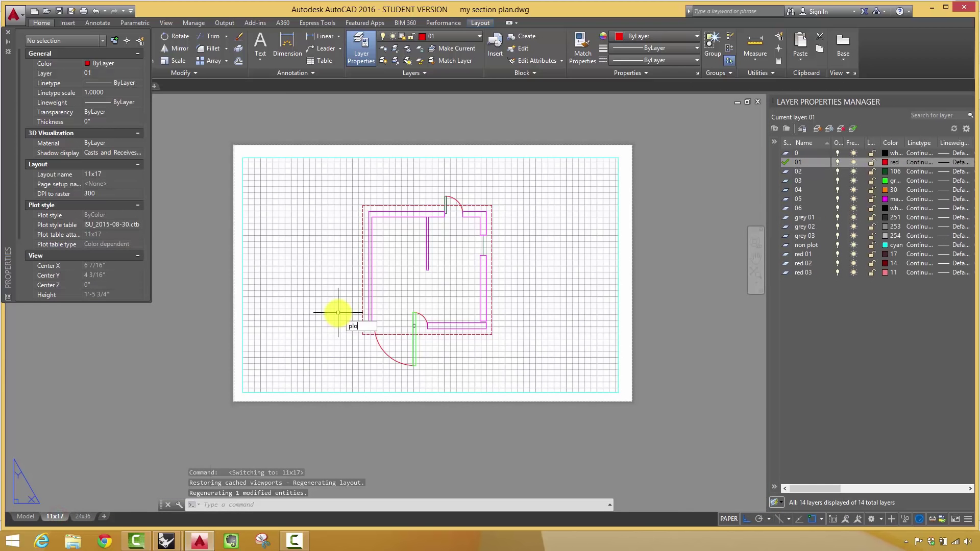
{"action": "key", "text": "ctrl+p"}
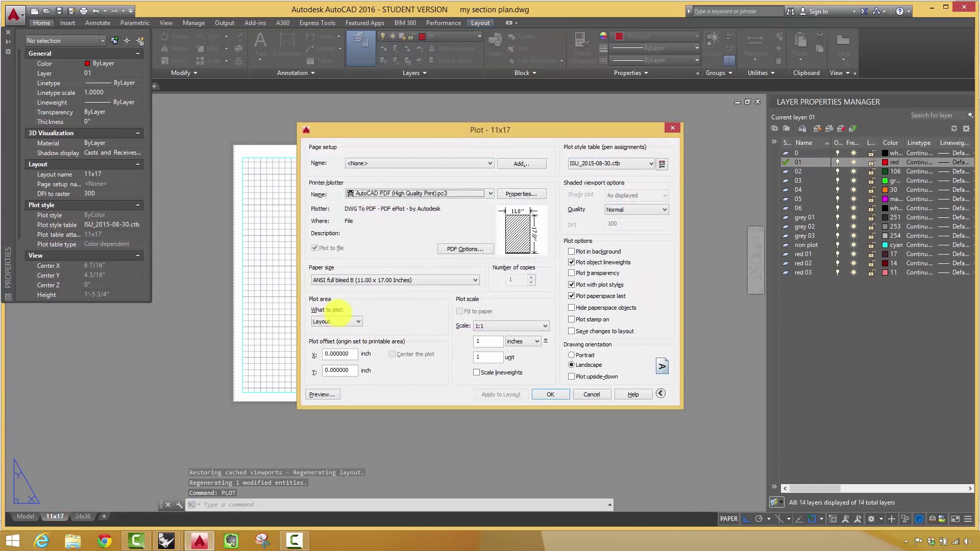
{"action": "left_click", "coordinate": [335, 392]}
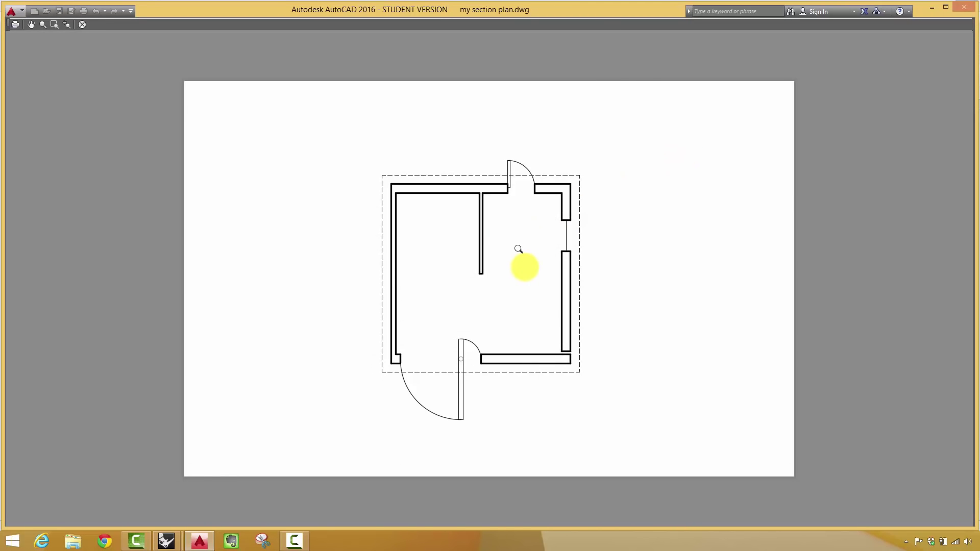
{"action": "scroll", "coordinate": [523, 262], "scroll_direction": "up", "scroll_amount": 4}
{"action": "left_click_drag", "start_coordinate": [582, 386], "coordinate": [514, 297]}
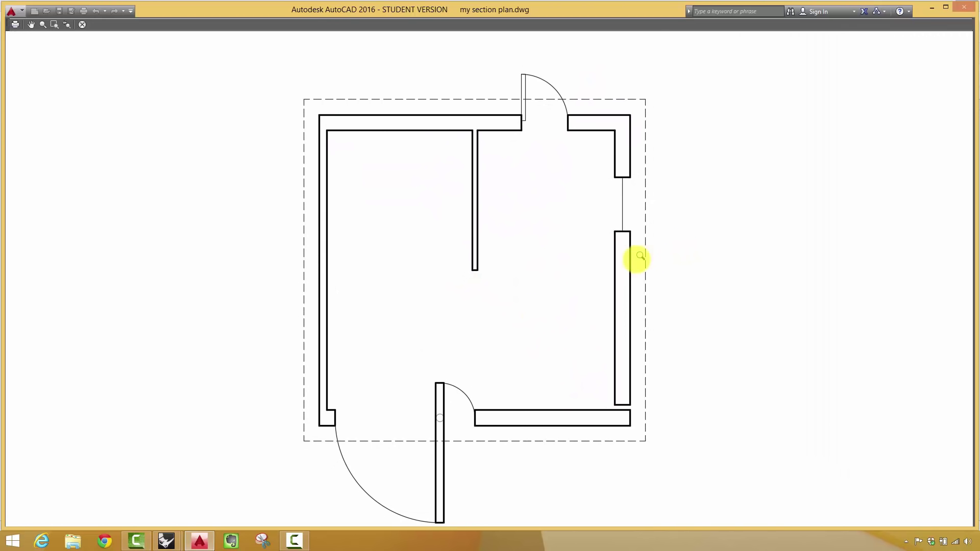
{"action": "key", "text": "Escape"}
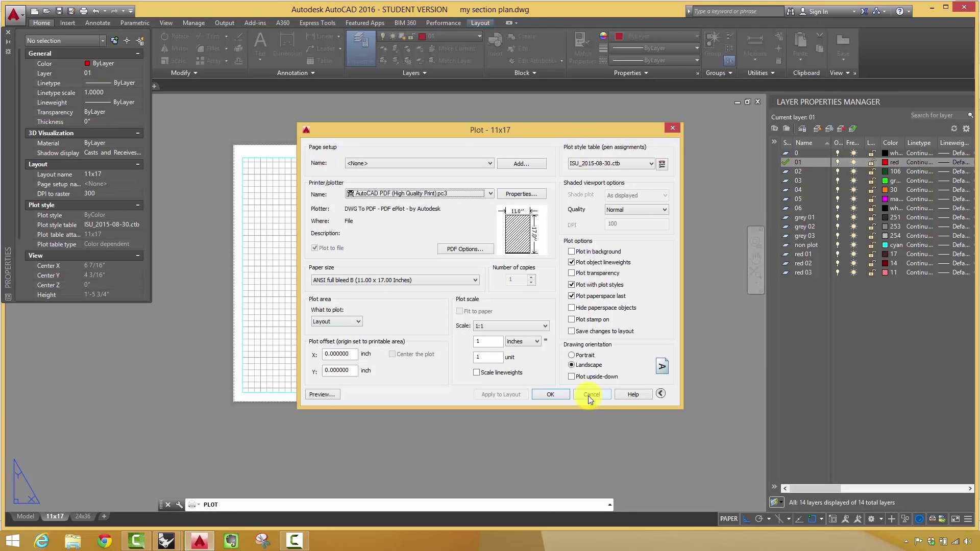
{"action": "left_click", "coordinate": [590, 396]}
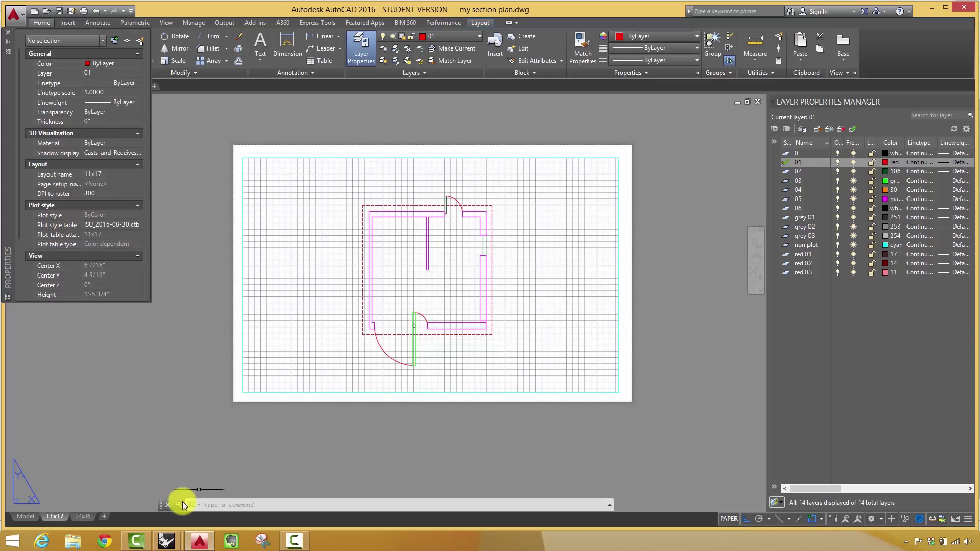
Return to model space and close the Properties palette.
{"action": "left_click", "coordinate": [25, 517]}
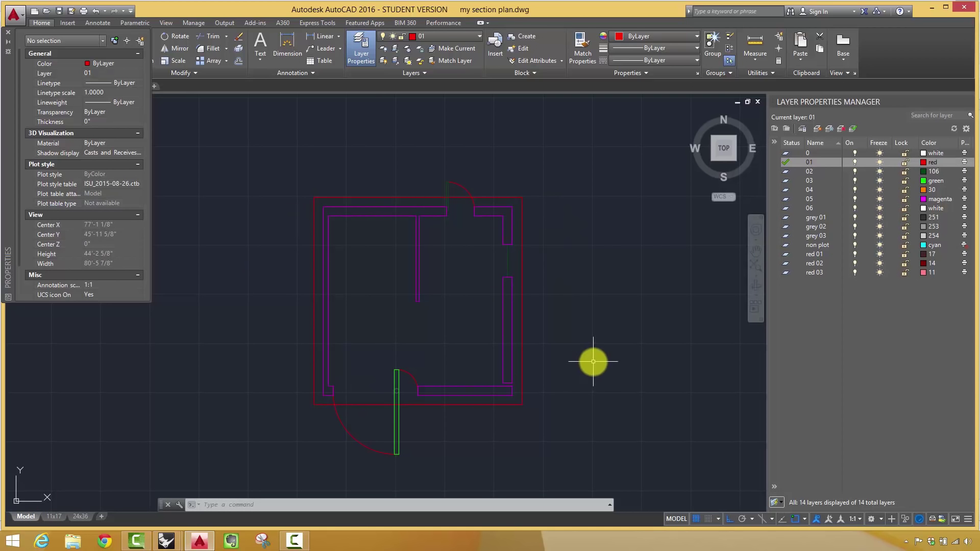
{"action": "left_click", "coordinate": [8, 32]}
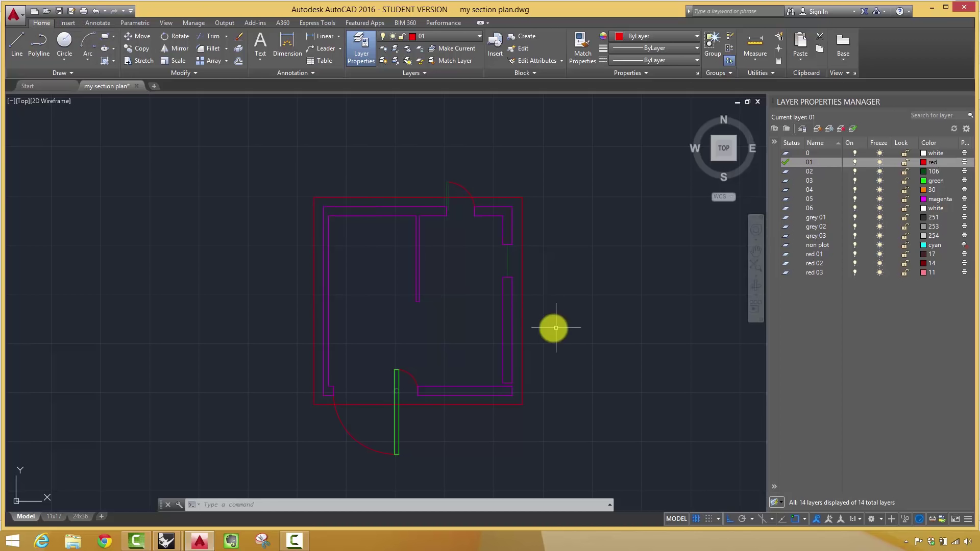
{"action": "scroll", "coordinate": [567, 391], "scroll_direction": "down", "scroll_amount": 3}
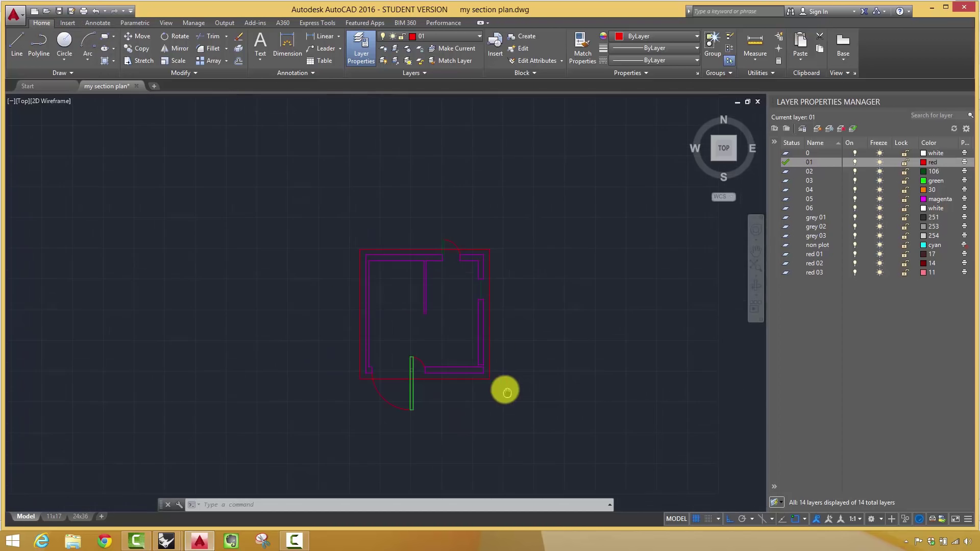
{"action": "left_click", "coordinate": [531, 438]}
{"action": "left_click", "coordinate": [524, 415]}
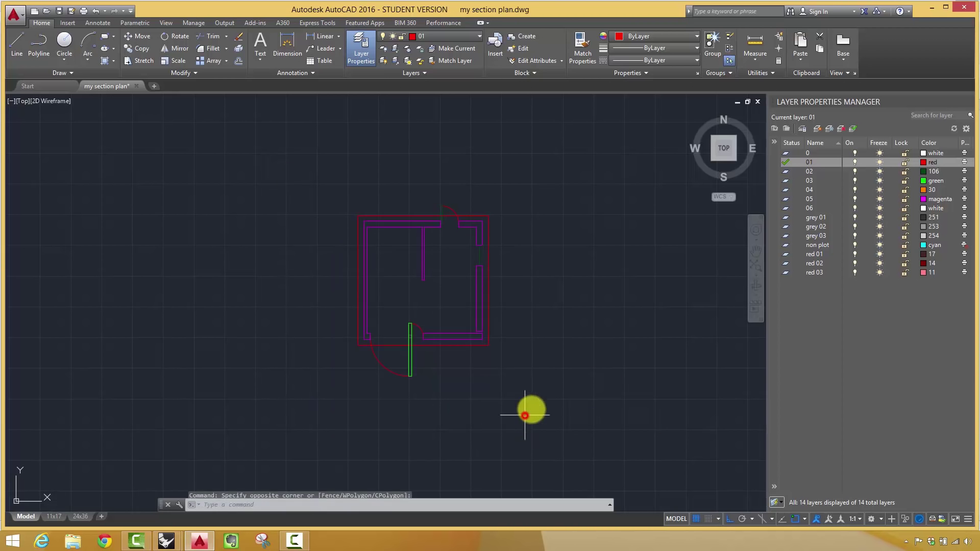
Switch to the demo_model file in Rhinoceros and view the whole dimensioned plan in the Top viewport.
{"action": "mouse_move", "coordinate": [175, 541]}
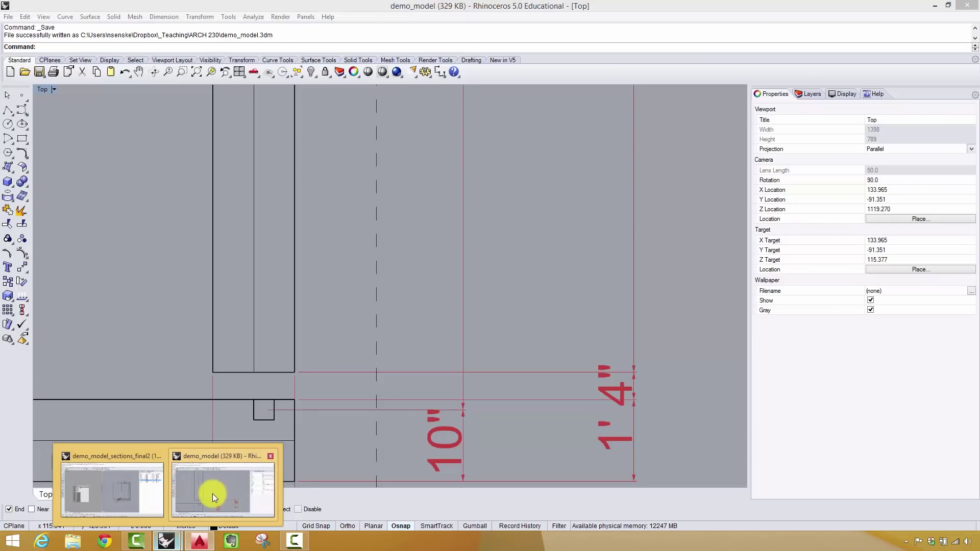
{"action": "left_click", "coordinate": [213, 494]}
{"action": "scroll", "coordinate": [387, 345], "scroll_direction": "down", "scroll_amount": 10}
{"action": "middle_click", "coordinate": [396, 344]}
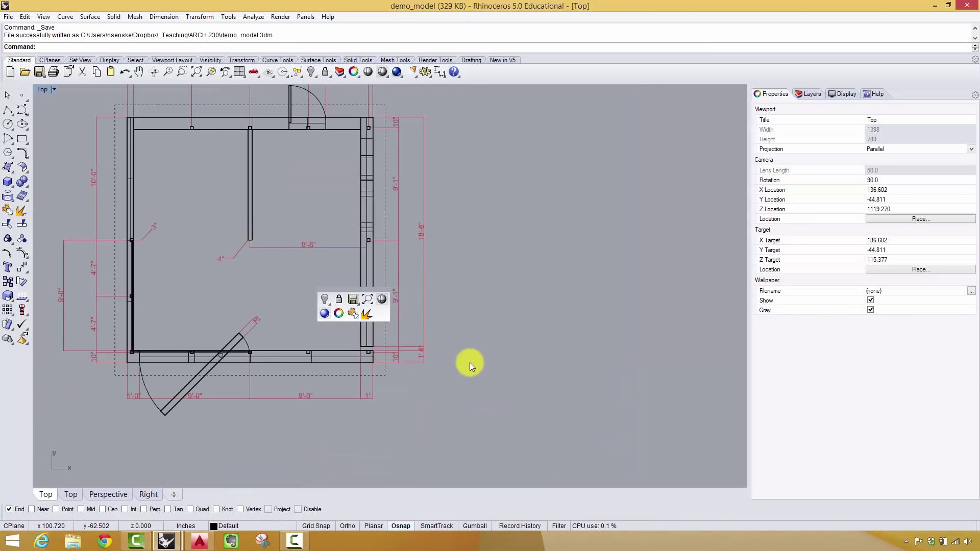